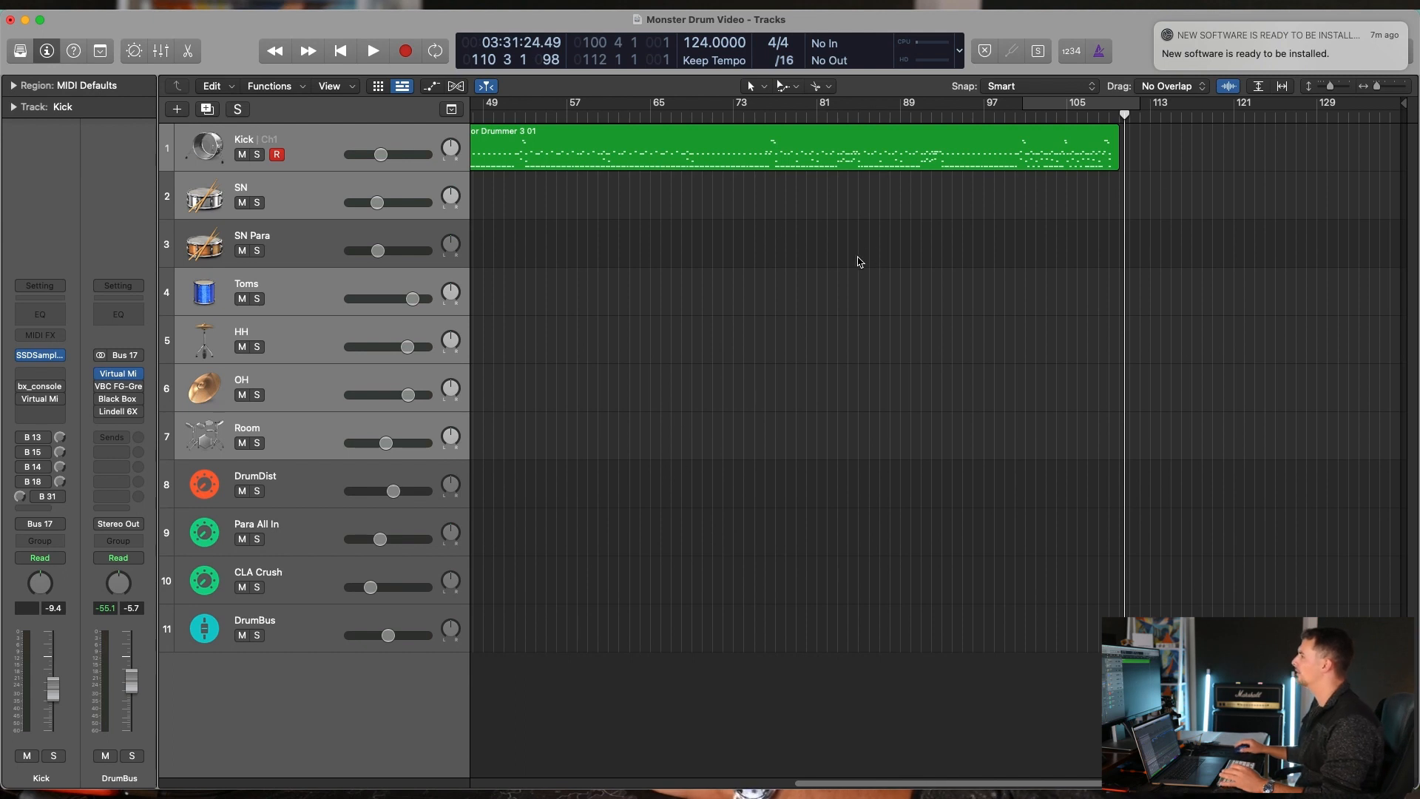
Step: Open the Kick track's SSDSampler5 instrument and move its window higher over the tracks
click(372, 128)
mouse_move(44, 361)
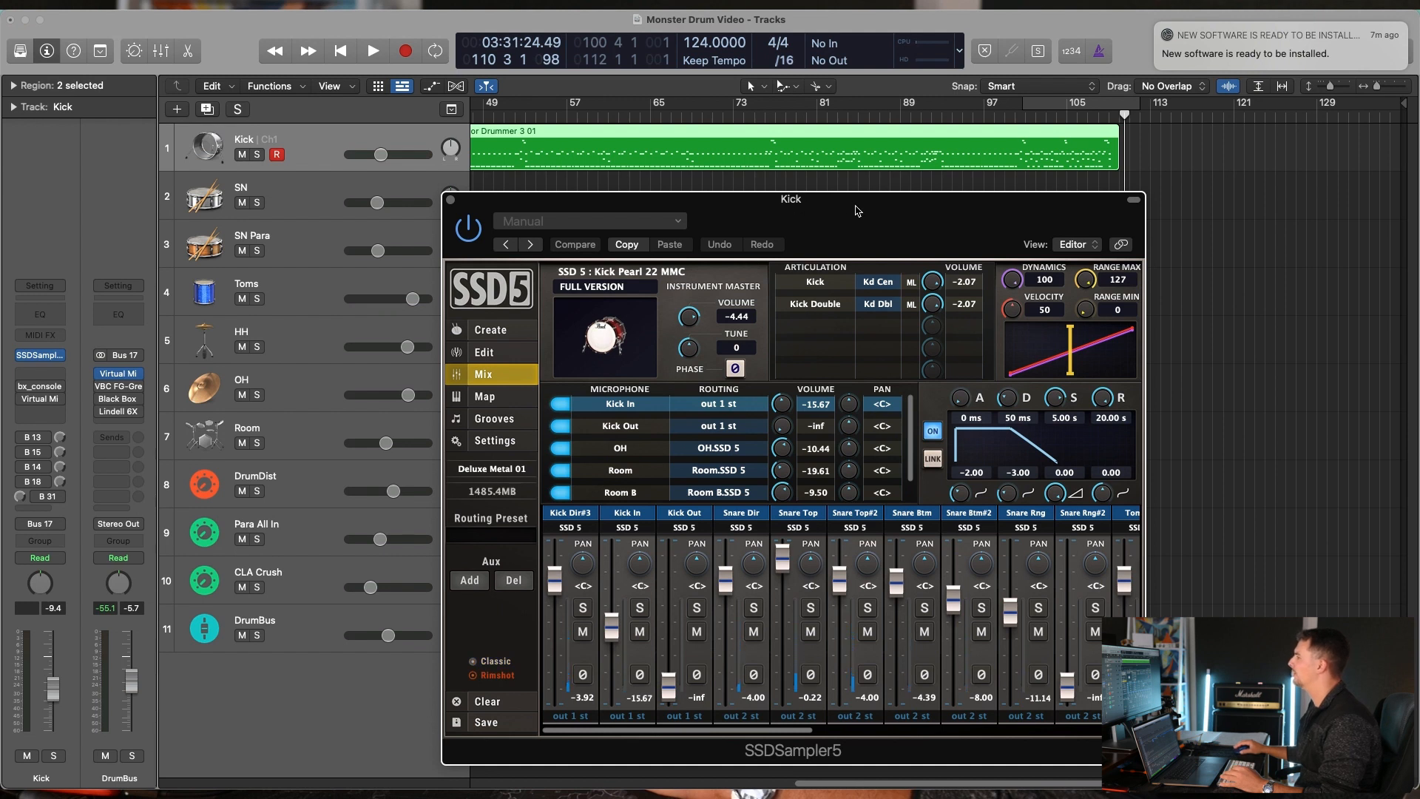
drag(855, 210, 862, 123)
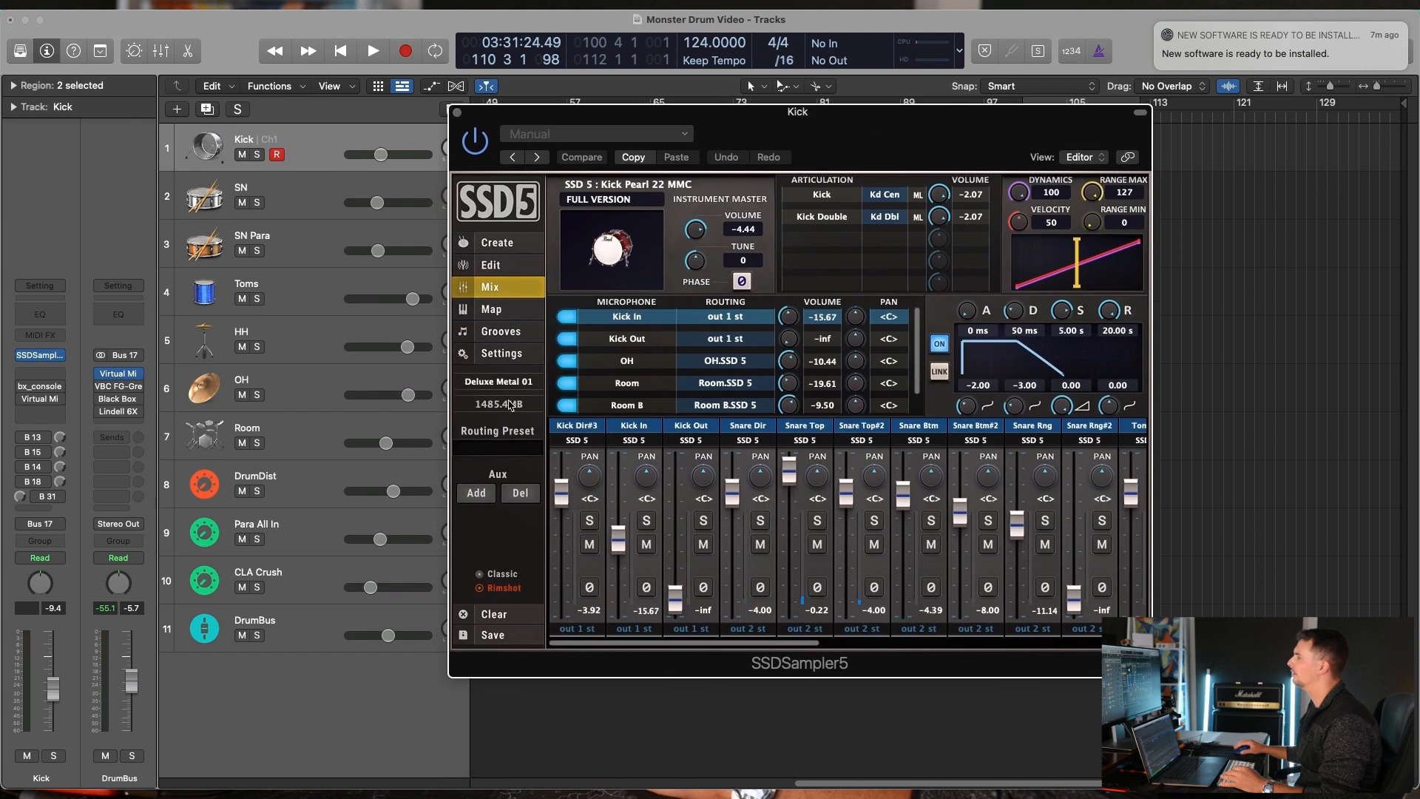
Step: Audition the kick, the main snare and an extra snare on SSDSampler5's Create page, and review its Mix page before closing it
click(507, 244)
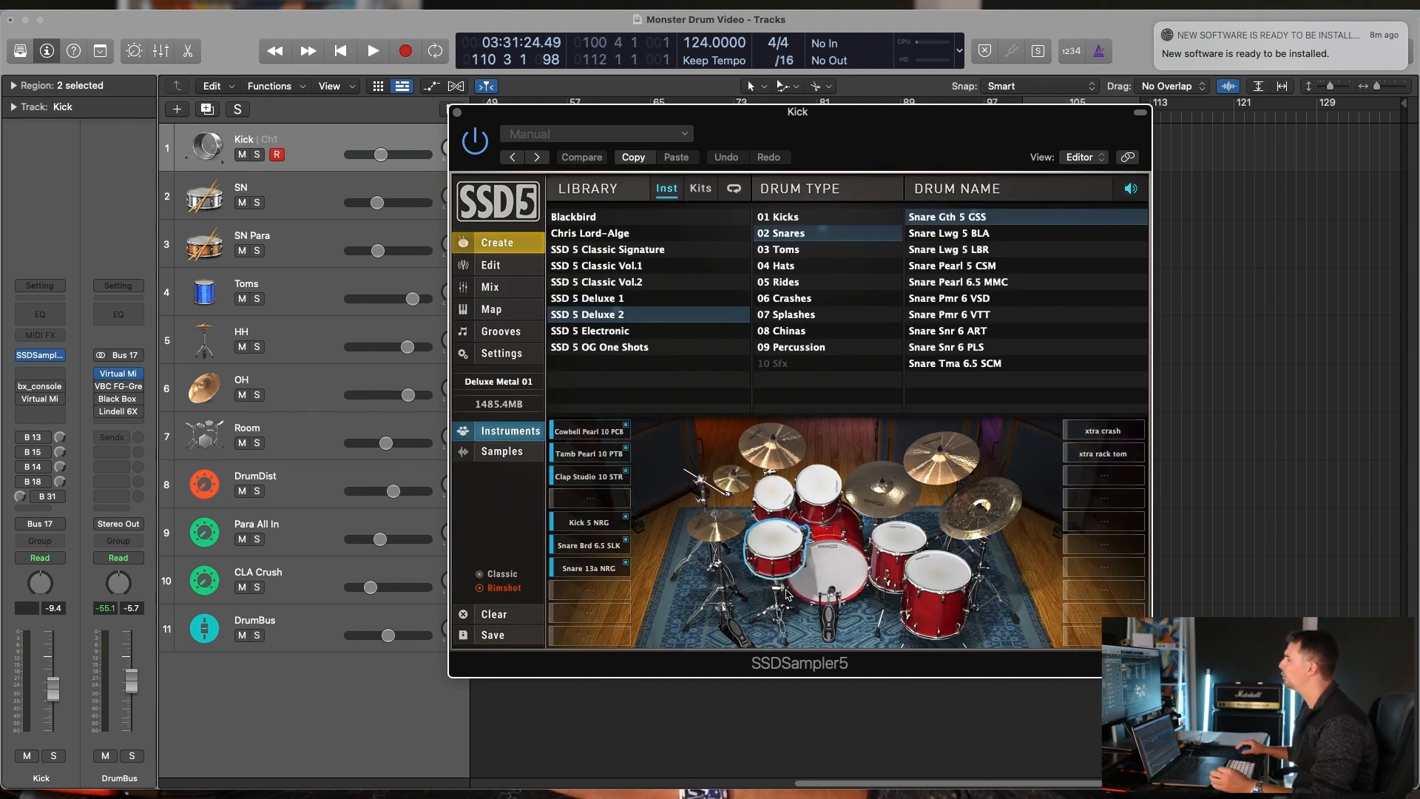
click(838, 560)
click(838, 560)
click(838, 560)
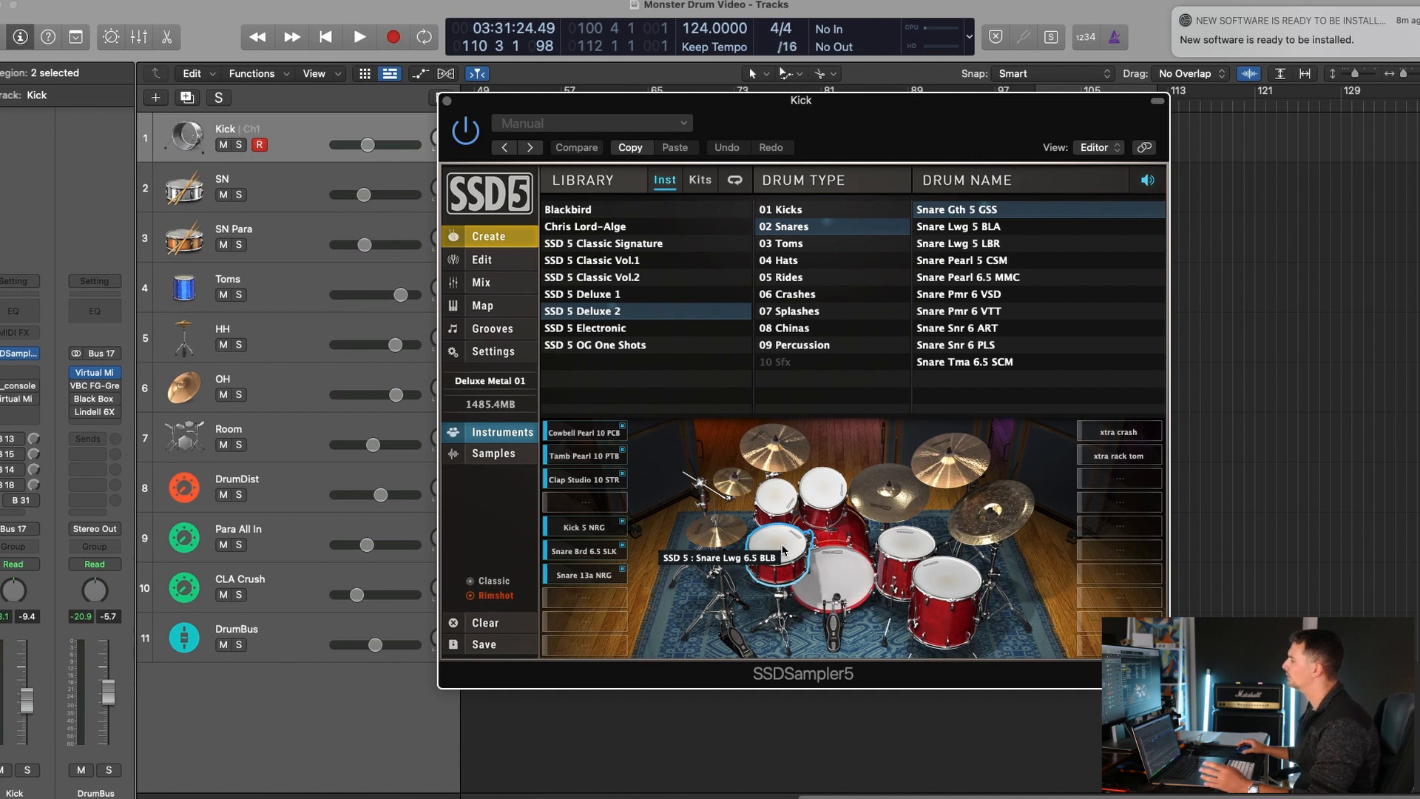
click(777, 547)
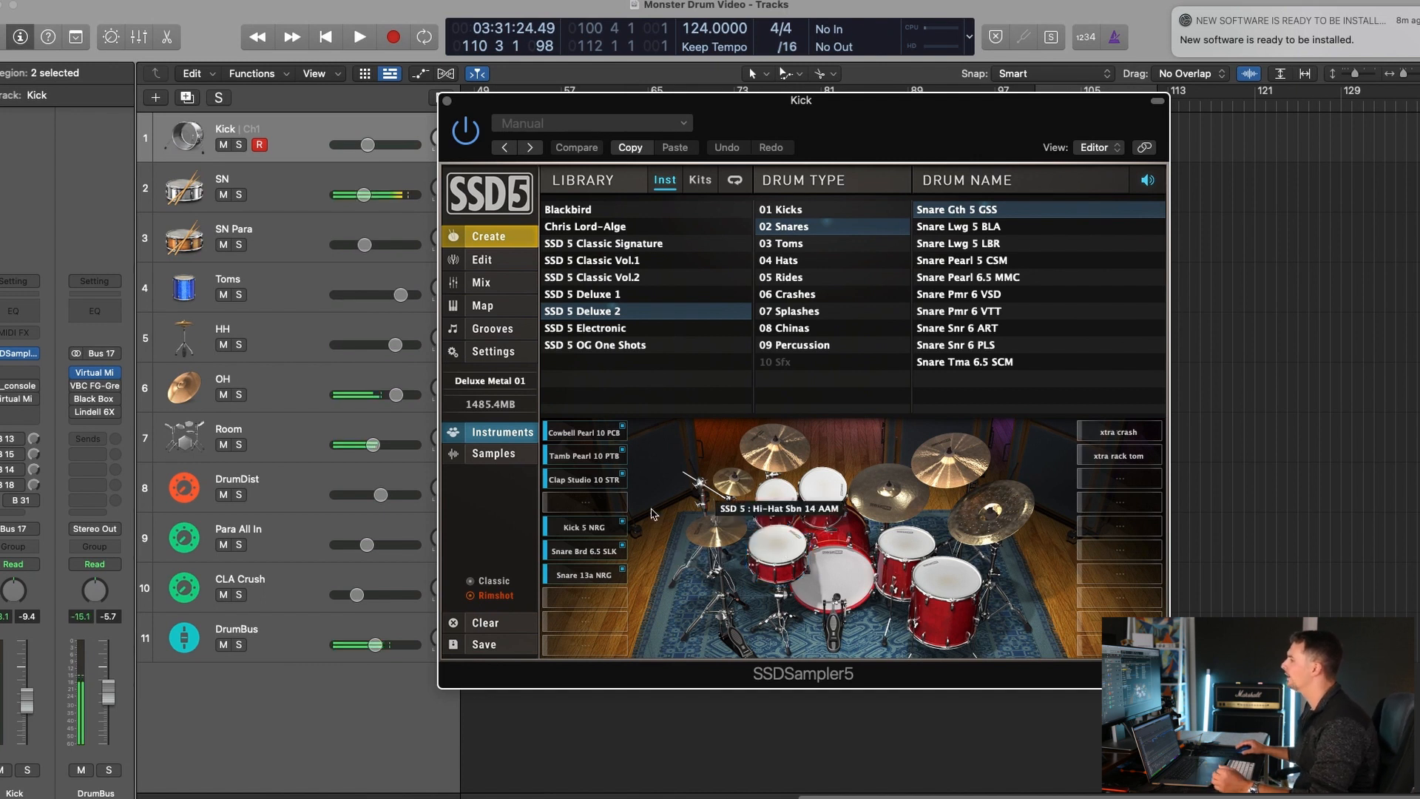
click(551, 559)
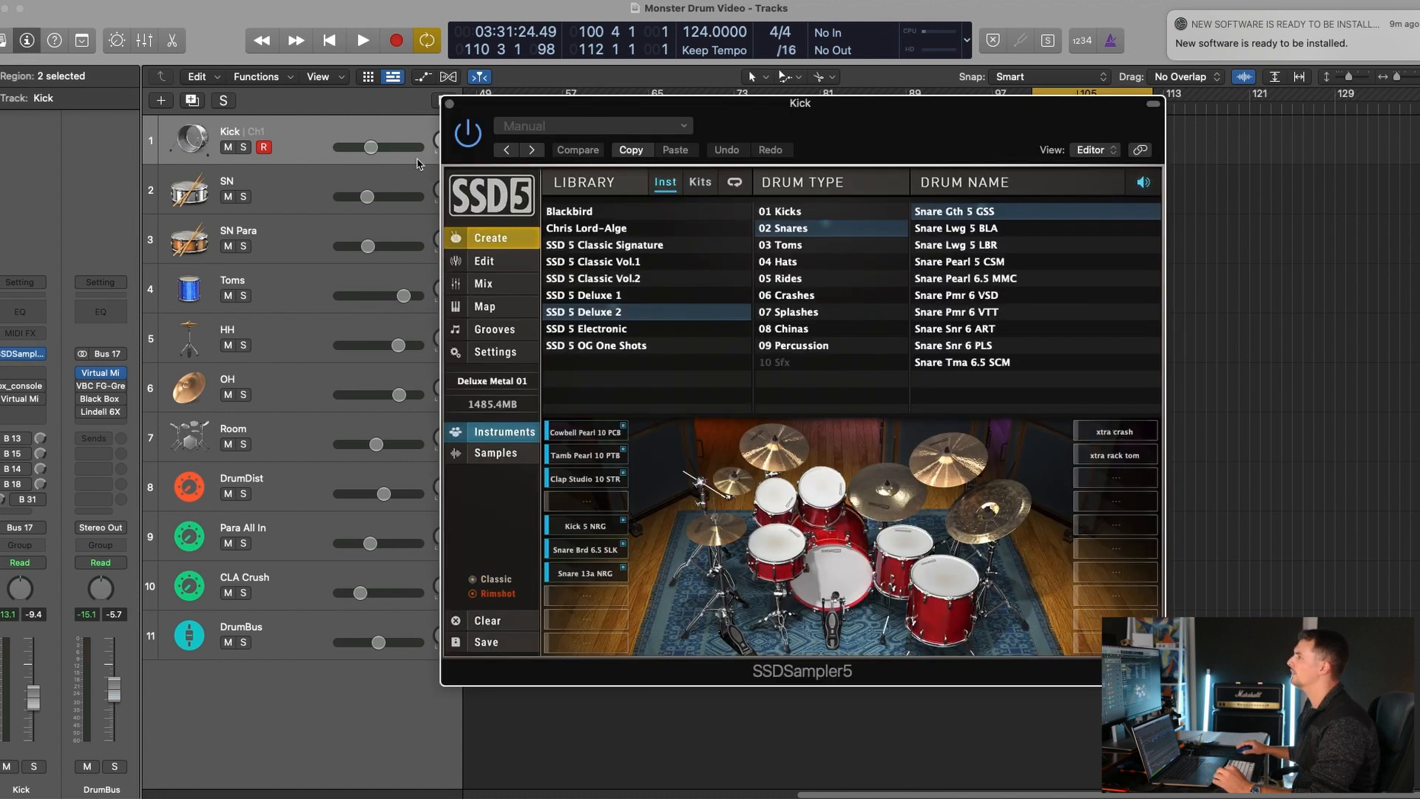
click(485, 283)
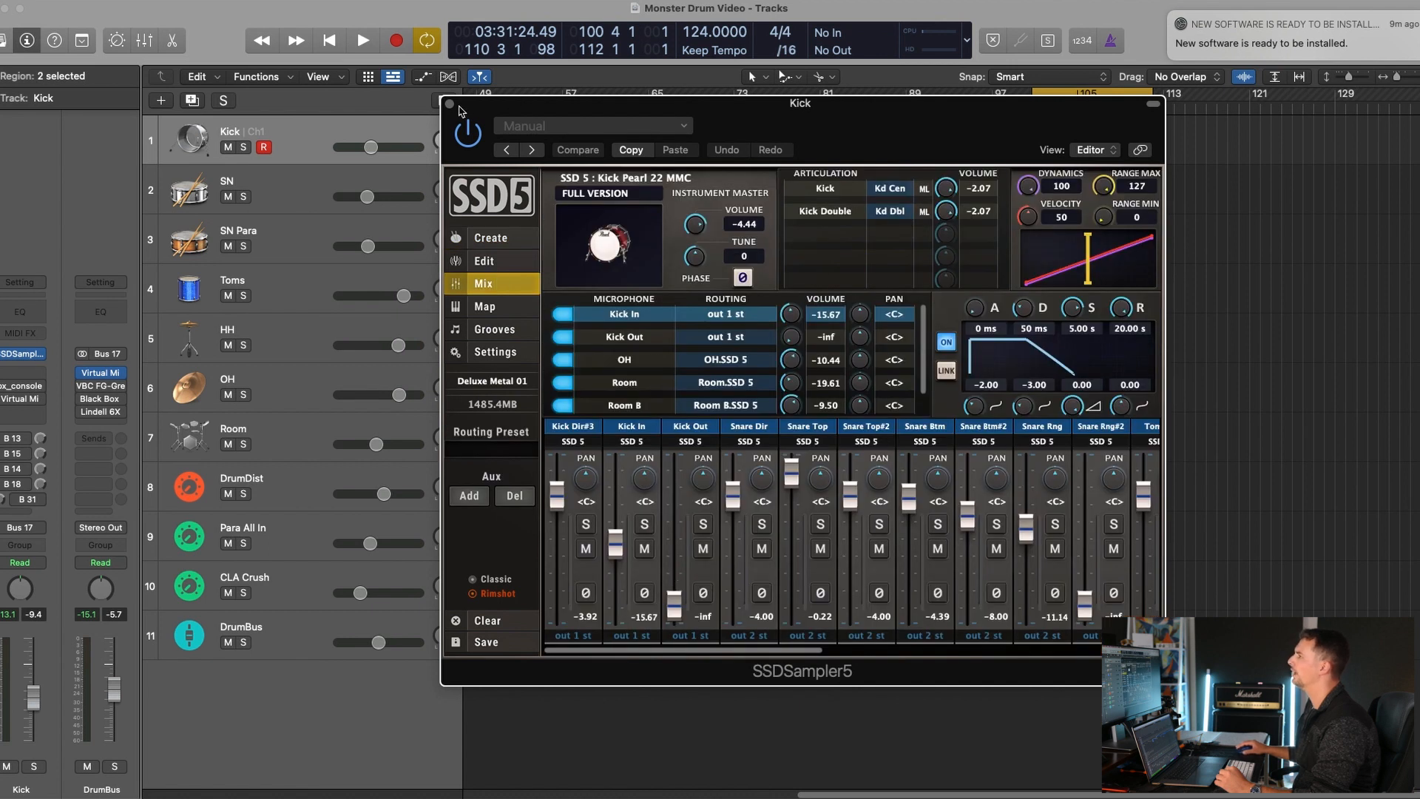
click(449, 104)
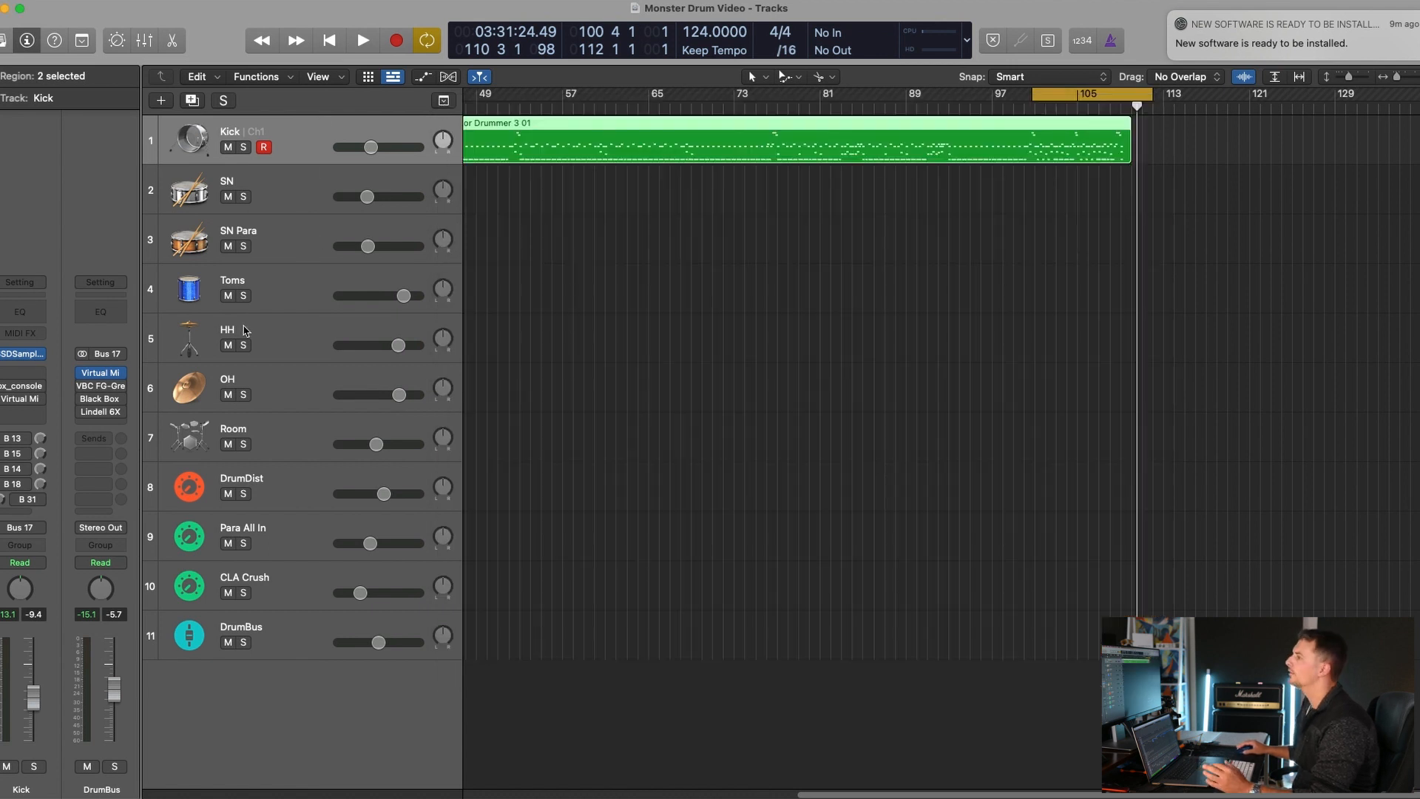
Step: Examine the SN Para, Toms, Kick, OH and DrumBus channel strips, including the DrumBus Virtual Mix Rack insert
click(287, 245)
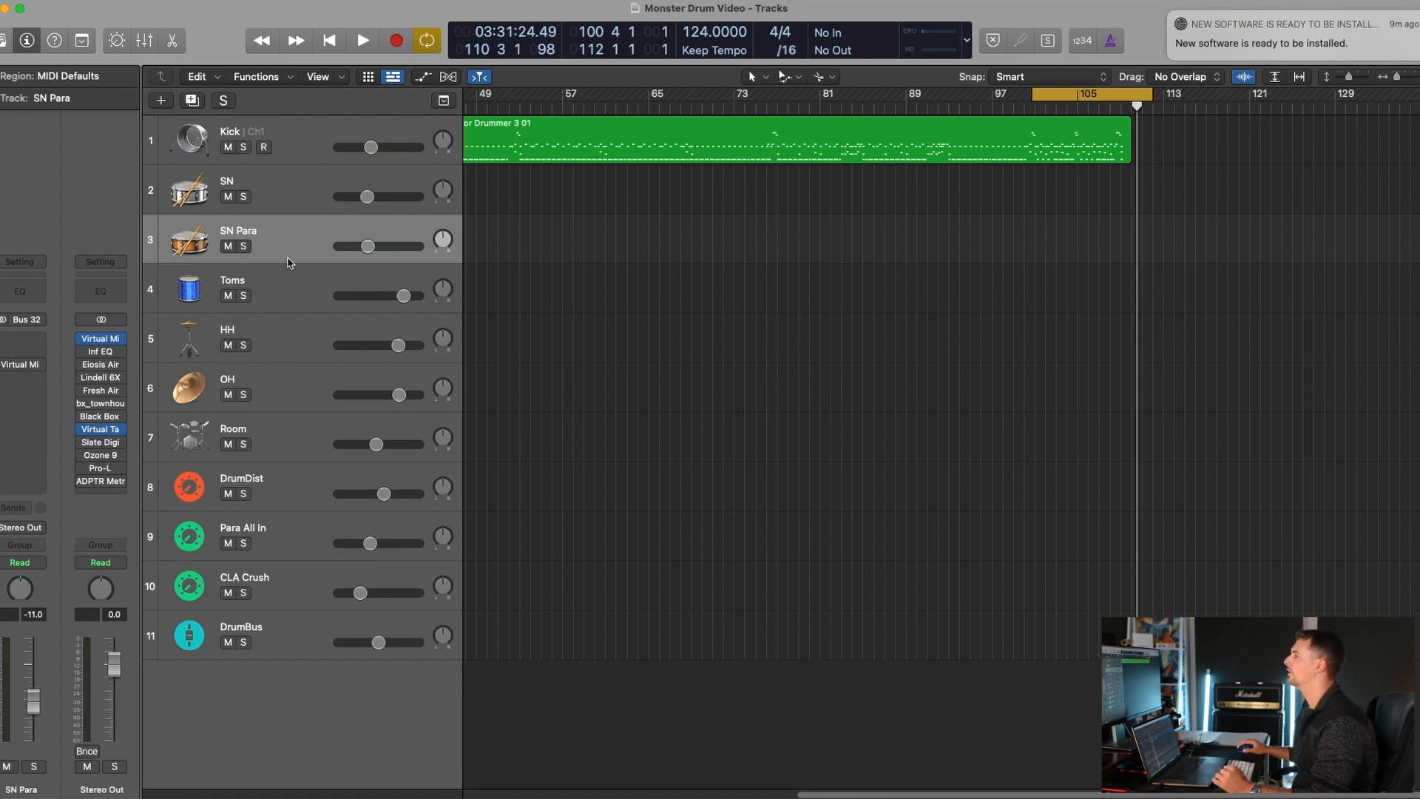
click(276, 287)
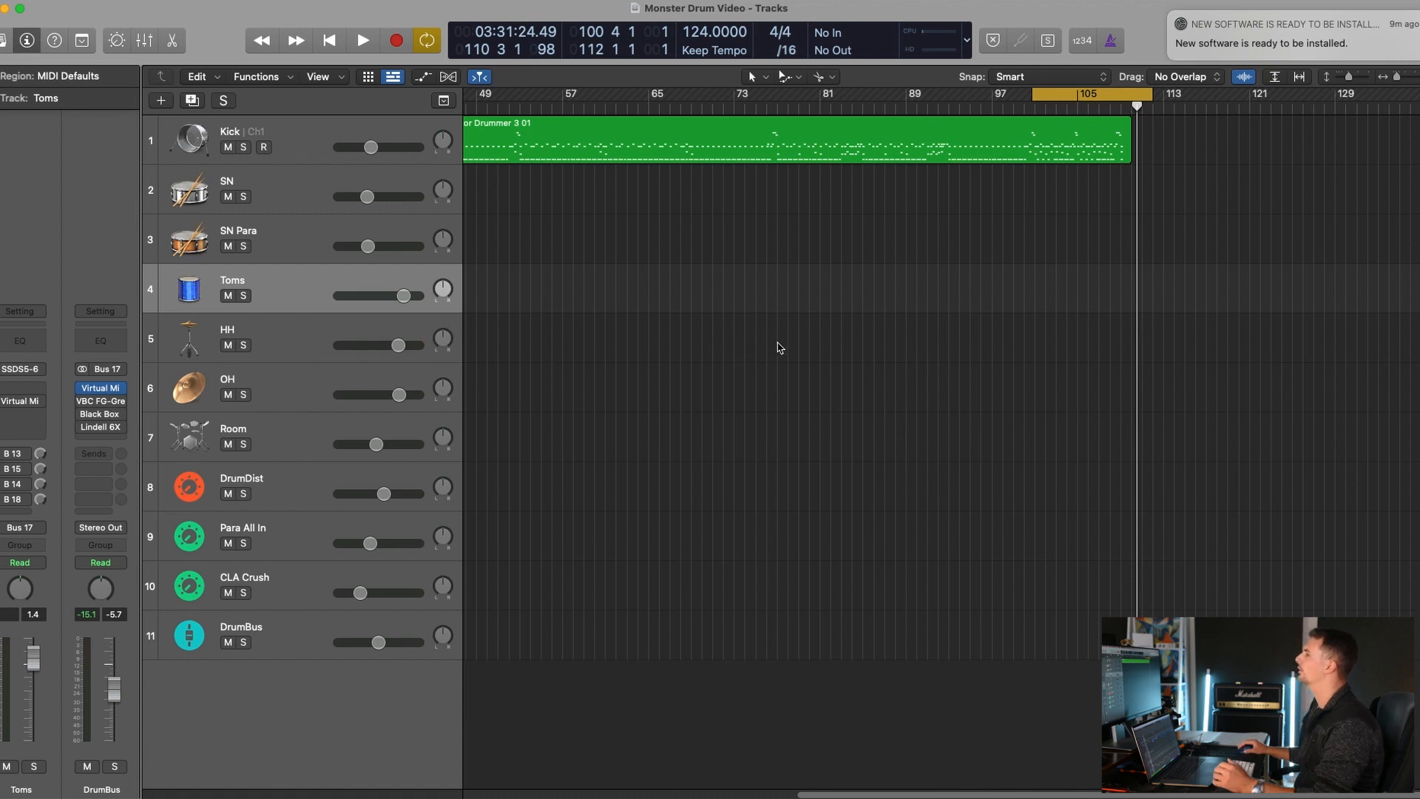
key(super+a)
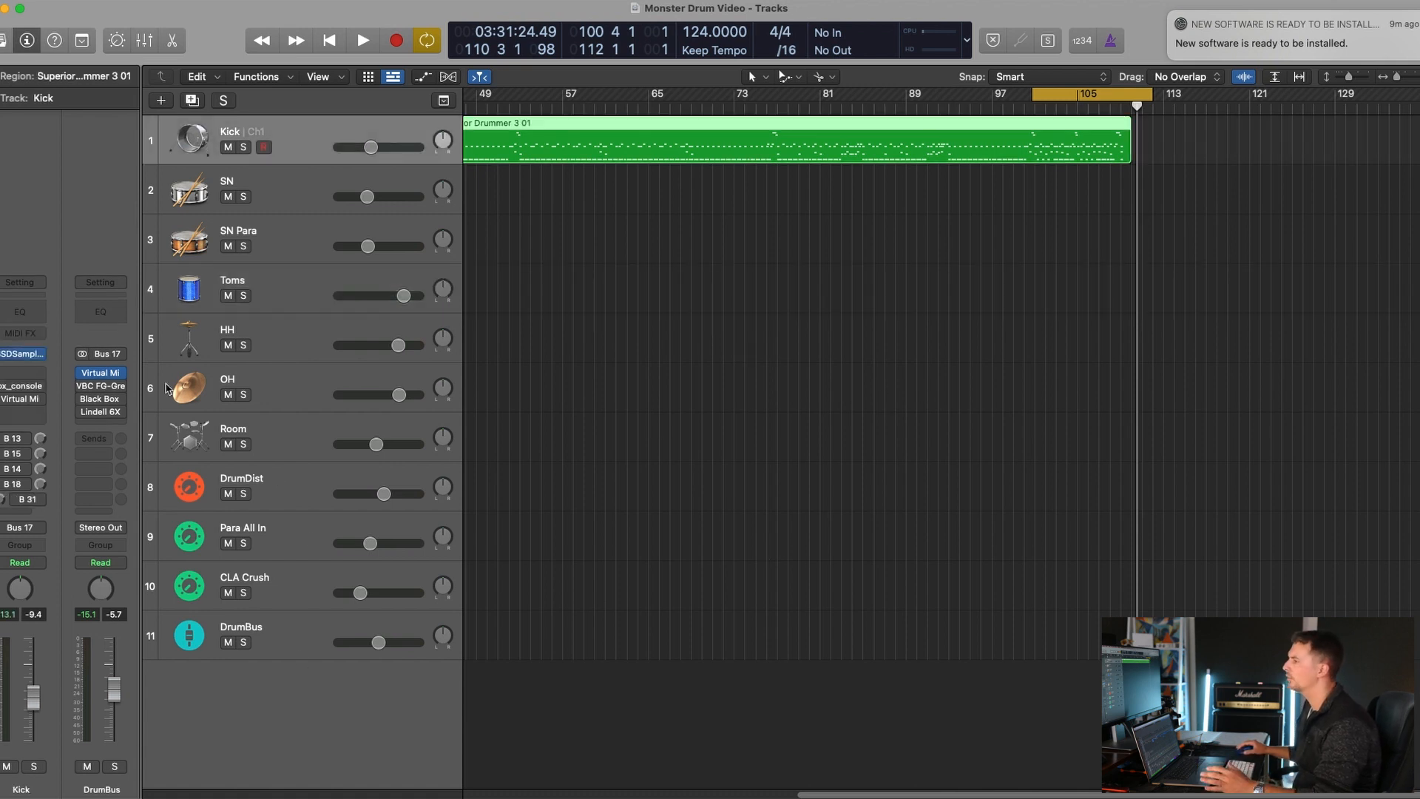
click(100, 373)
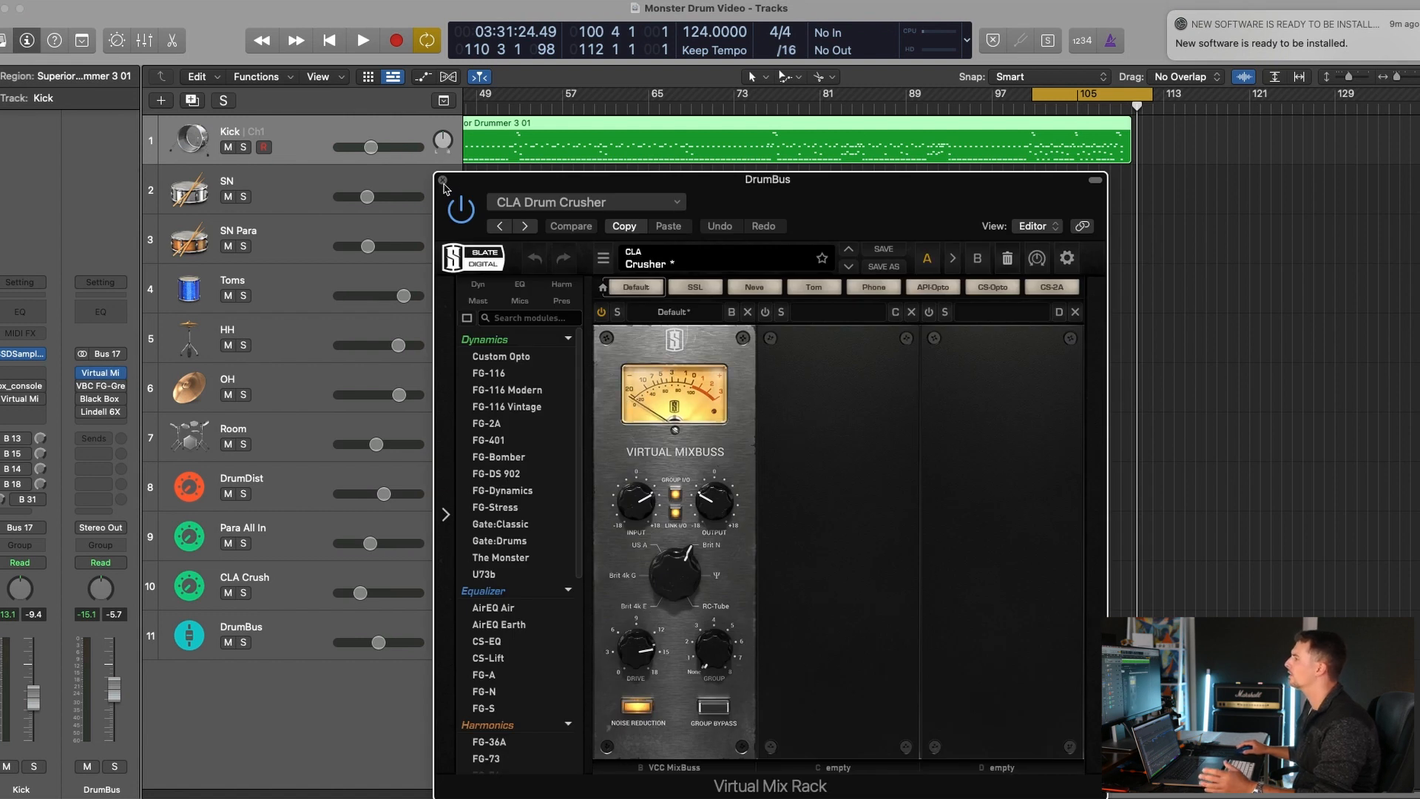
click(443, 180)
click(293, 386)
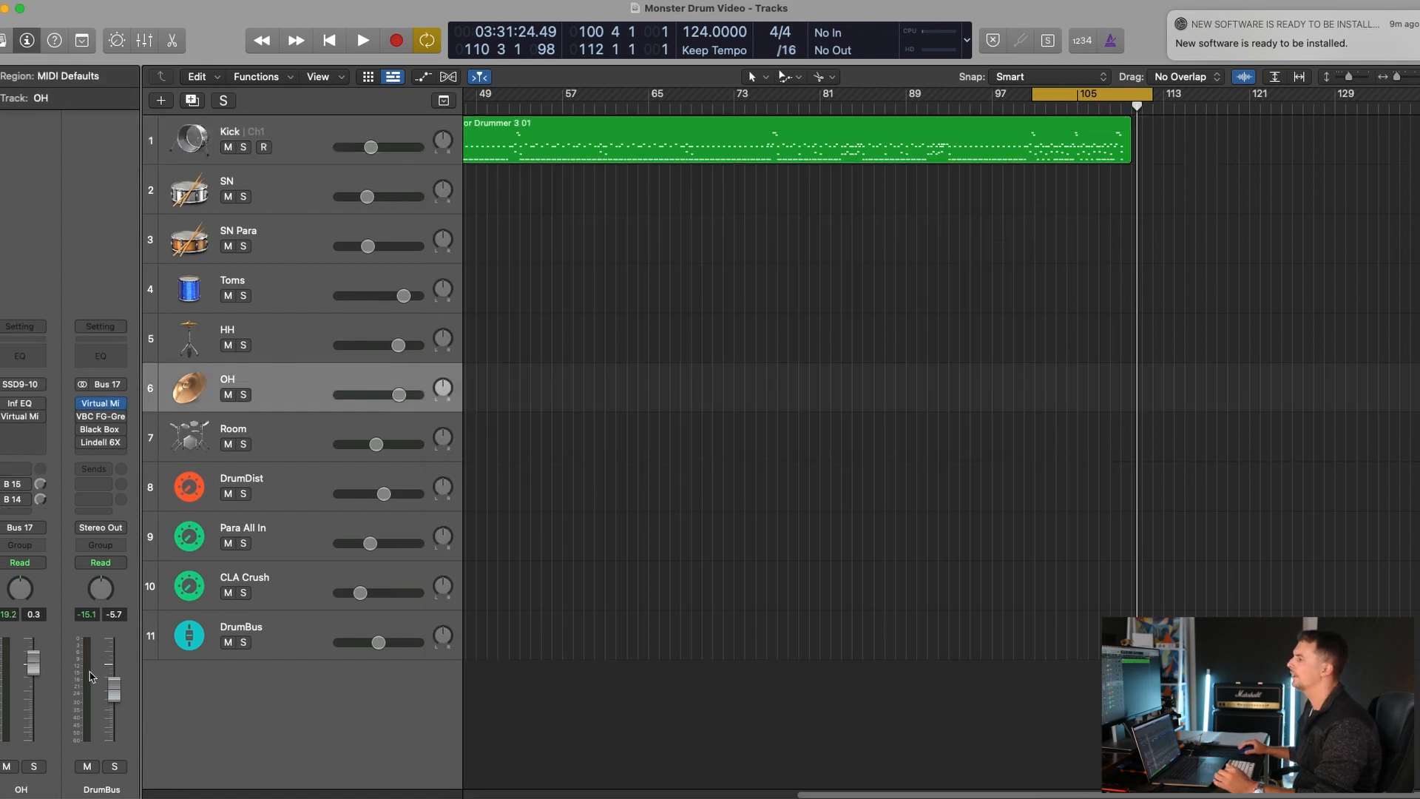
click(273, 633)
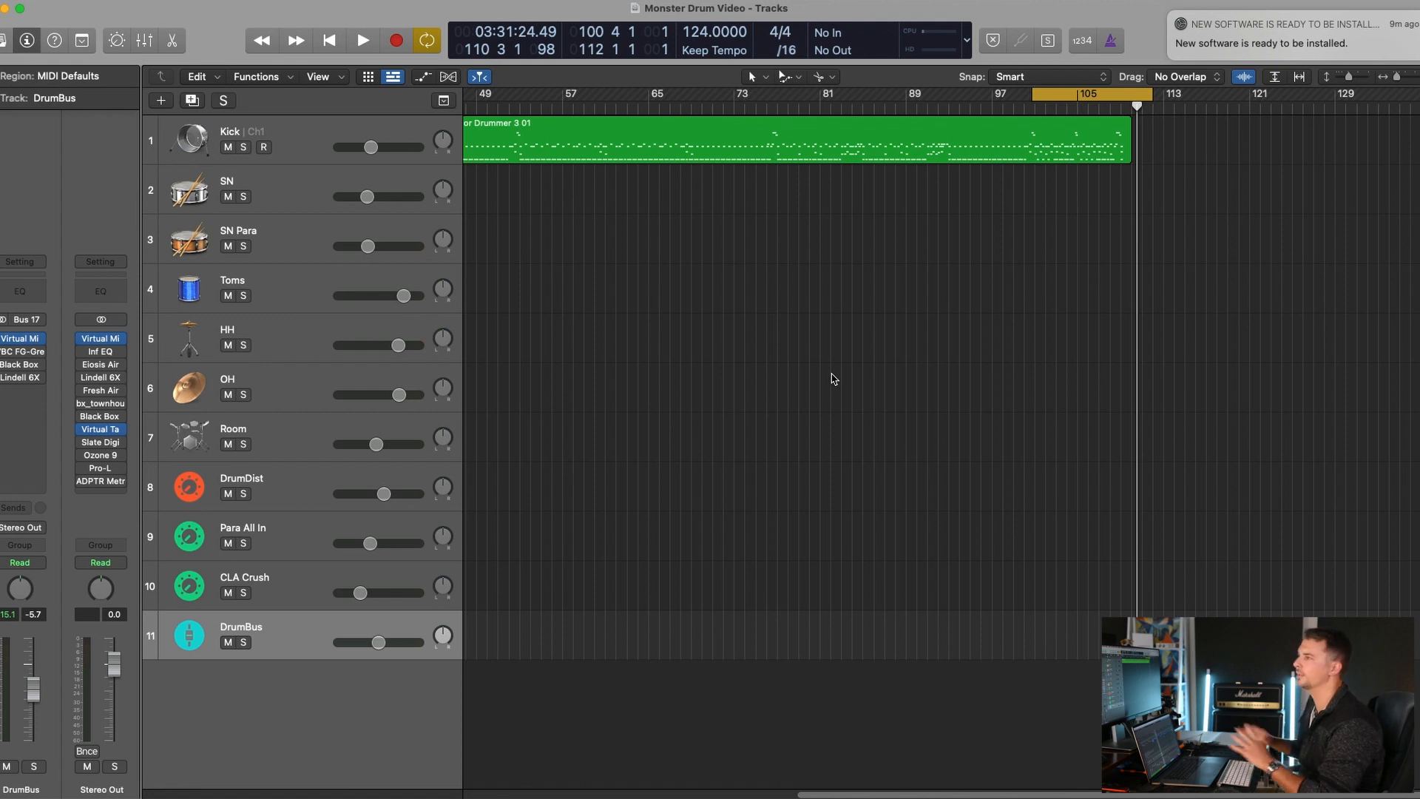
Step: Listen to the cycled drum section with the drum bus processing bypassed and again with it enabled
key(space)
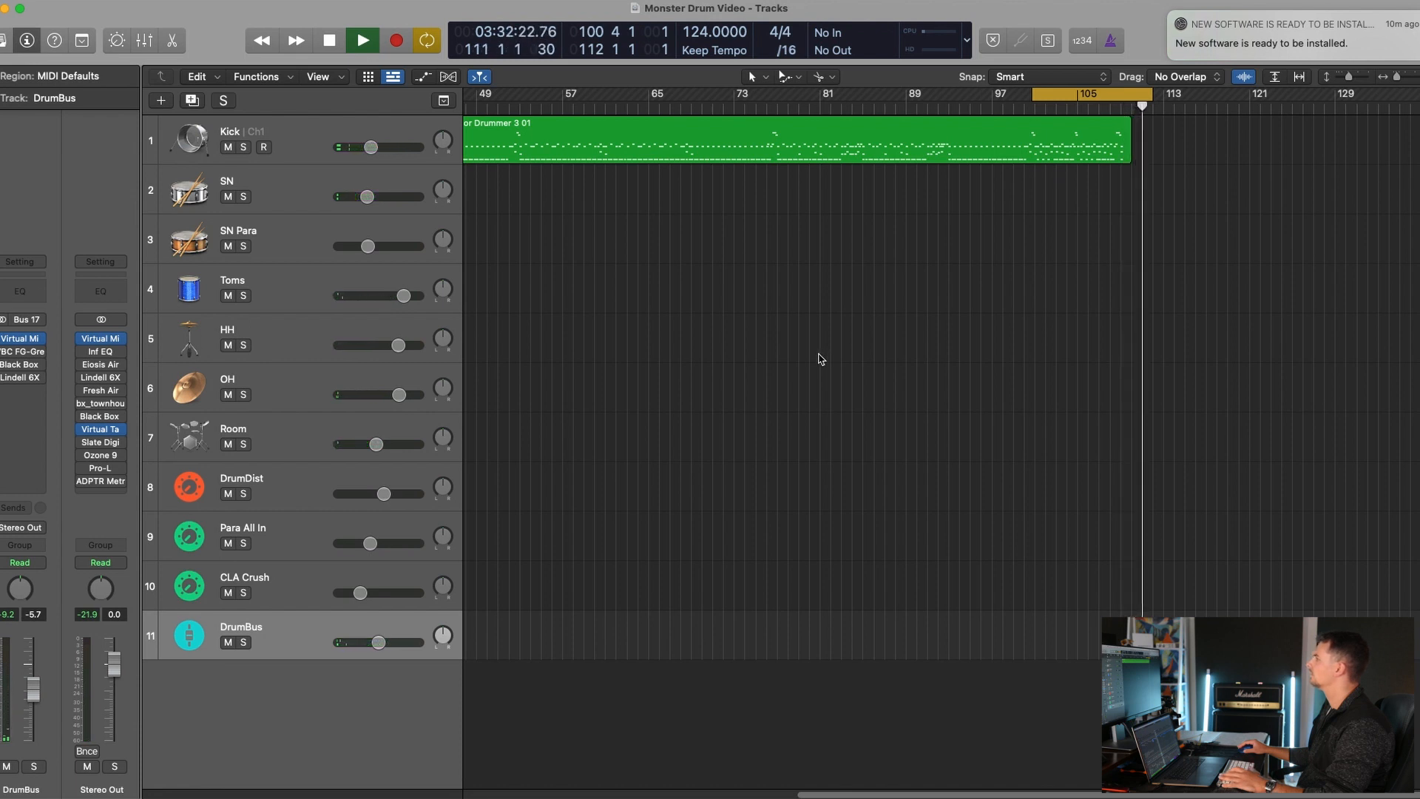
key(space)
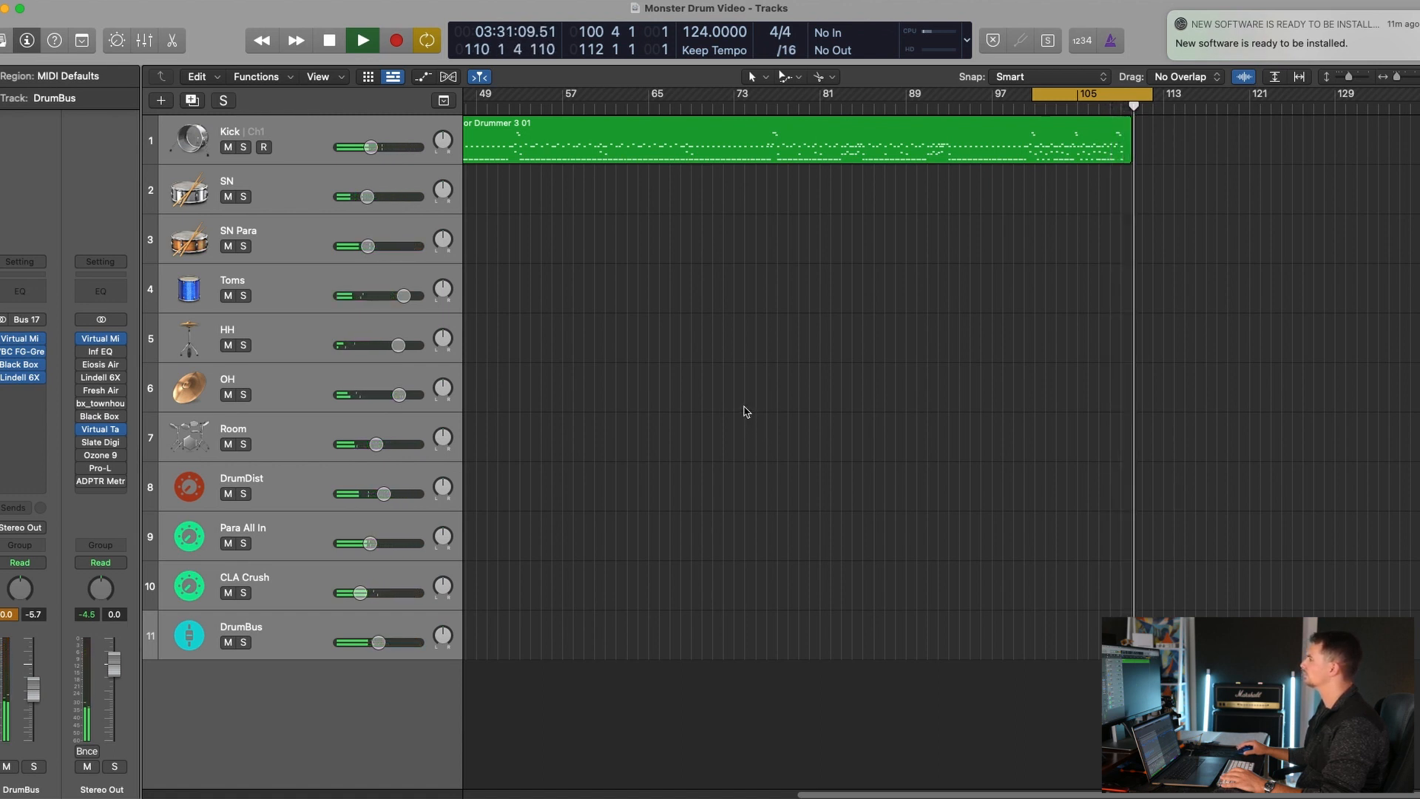
key(space)
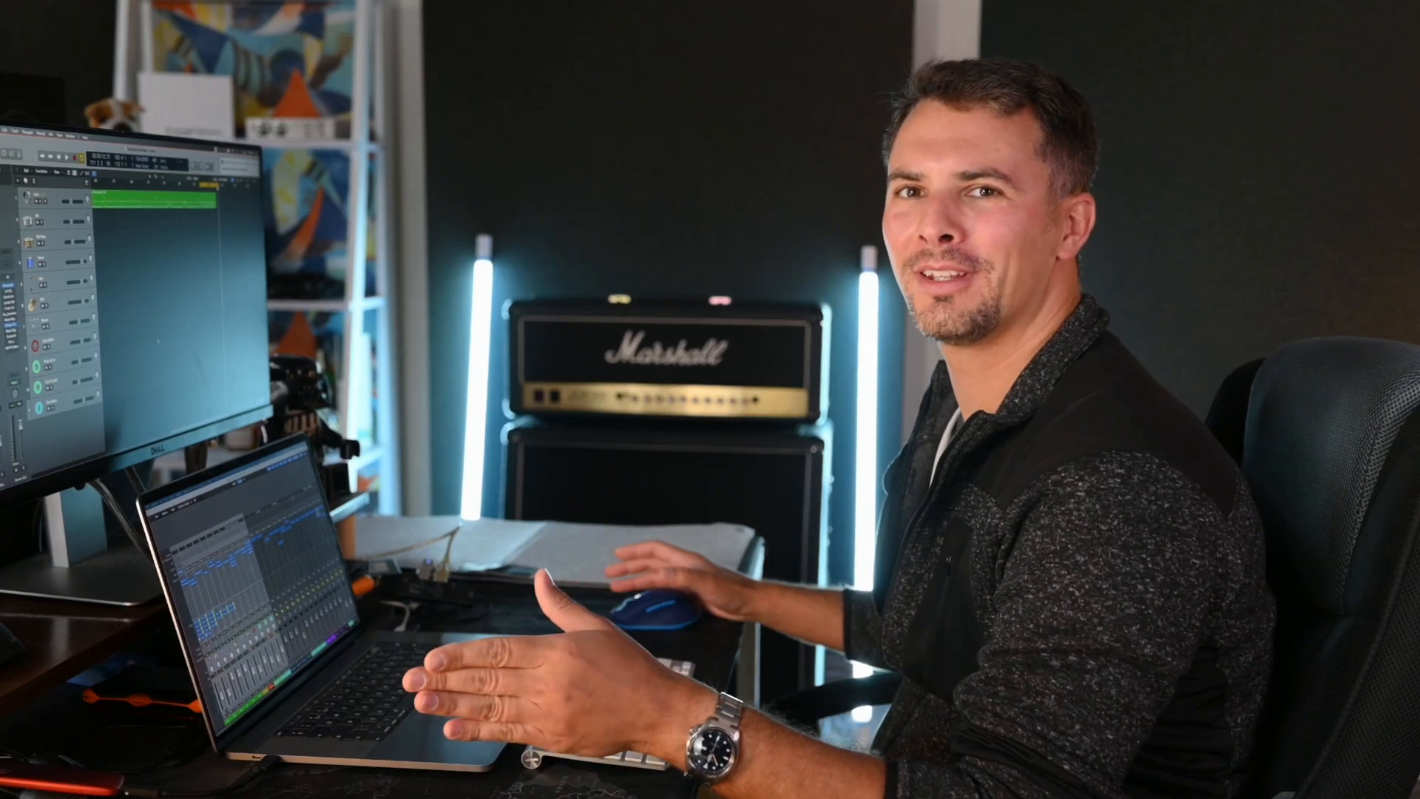
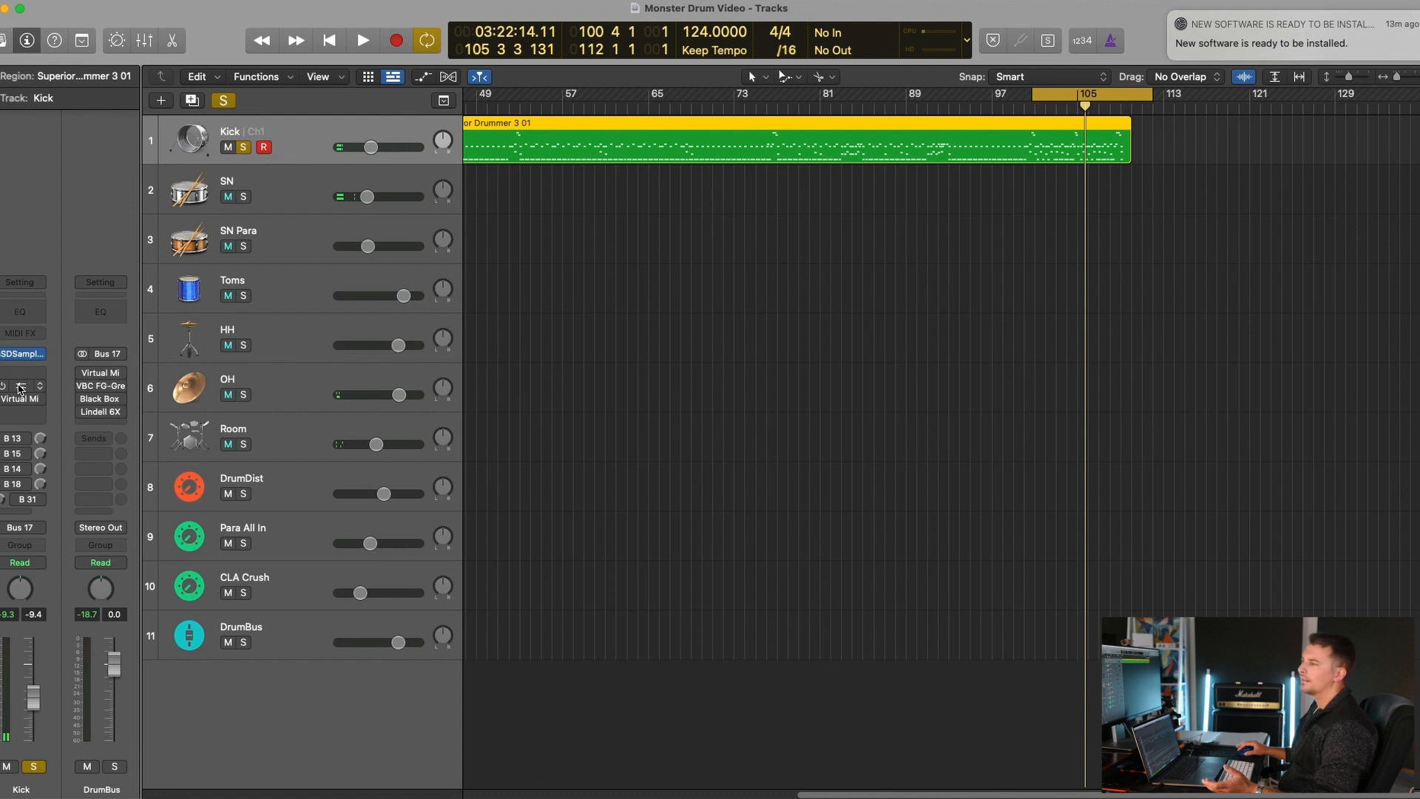
Step: Open the Kick track's bx_console SSL 4000 E, nudge the LMF frequency slightly and reposition the plug-in window
click(20, 387)
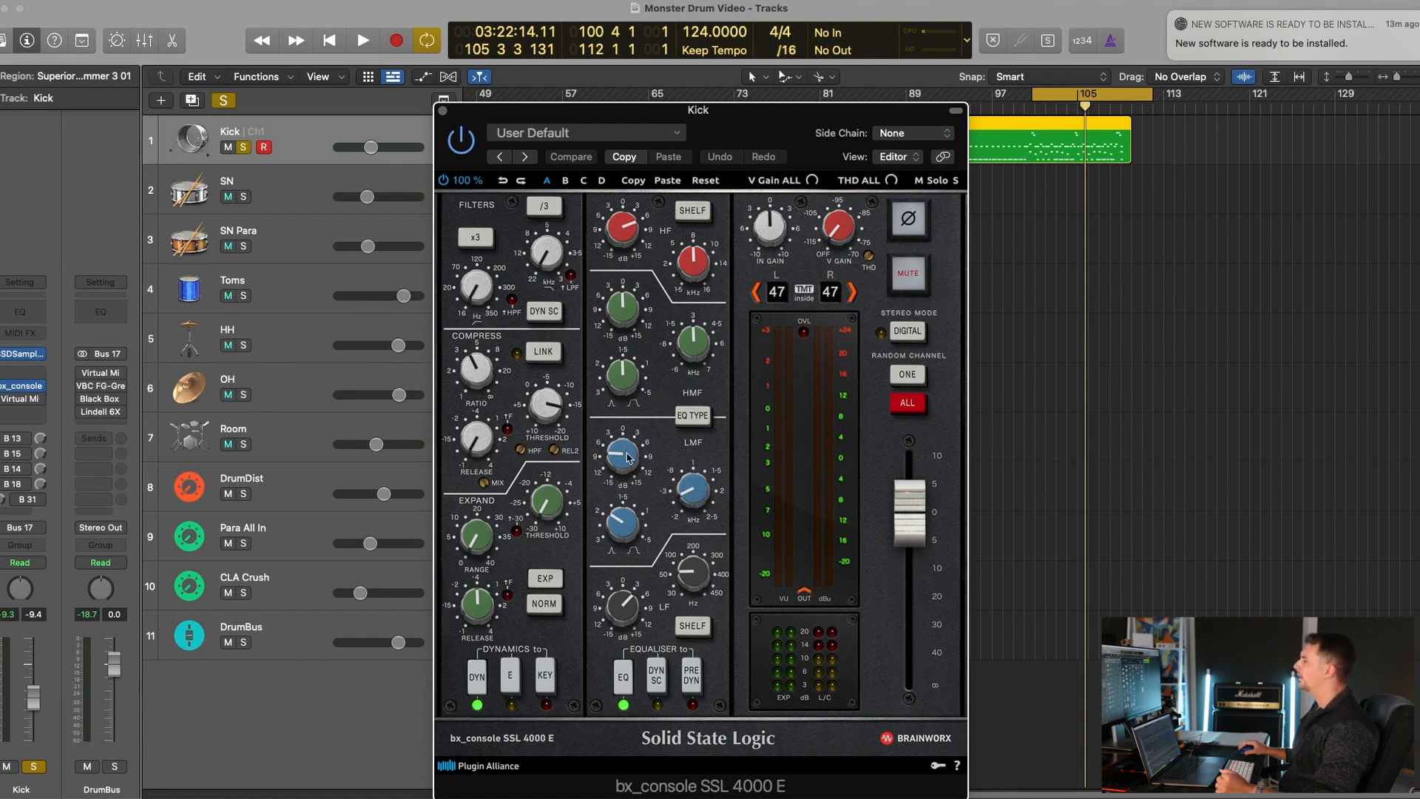
drag(698, 497, 701, 499)
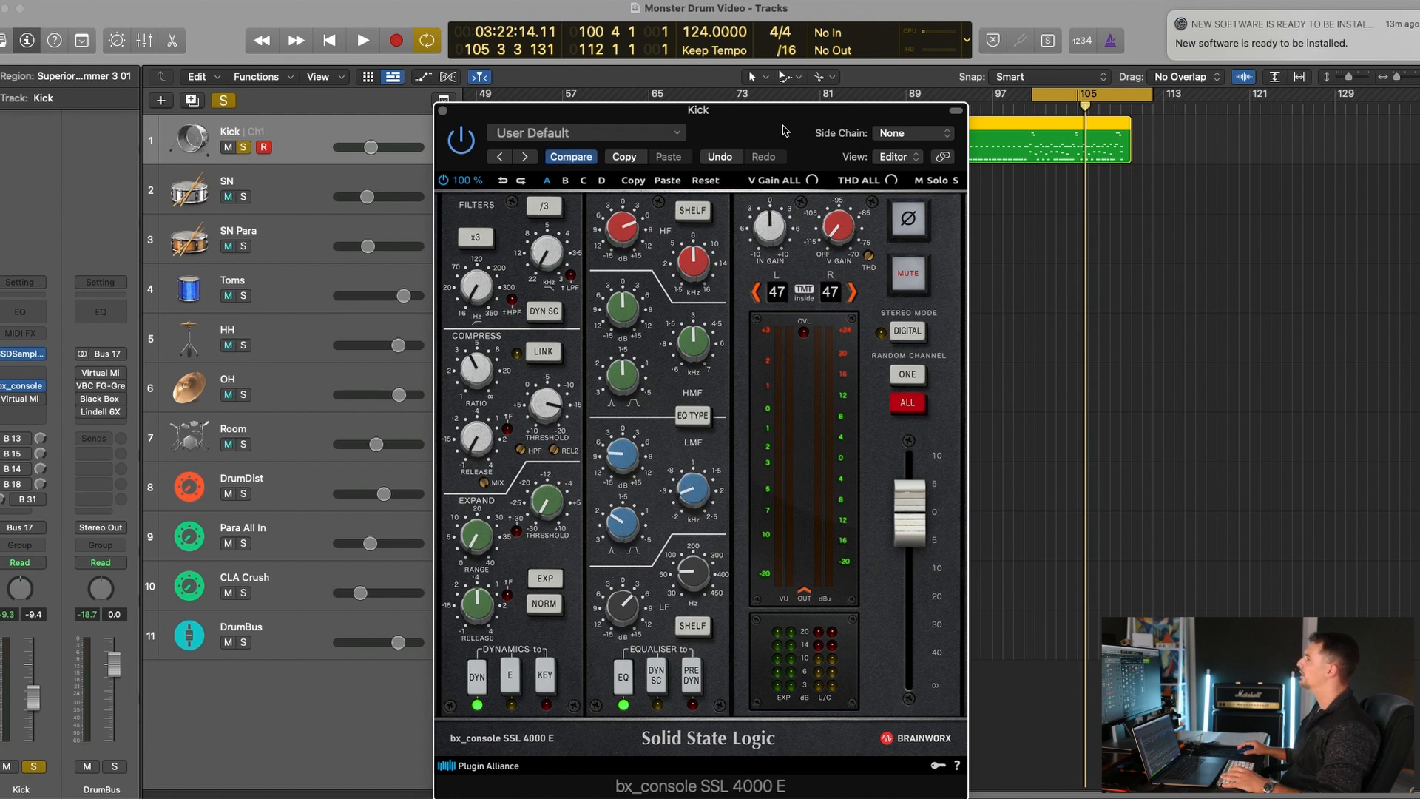
drag(681, 181, 613, 137)
Step: Compare the playing kick with bx_console bypassed and active, and set its LMF gain to -6.5 dB
key(space)
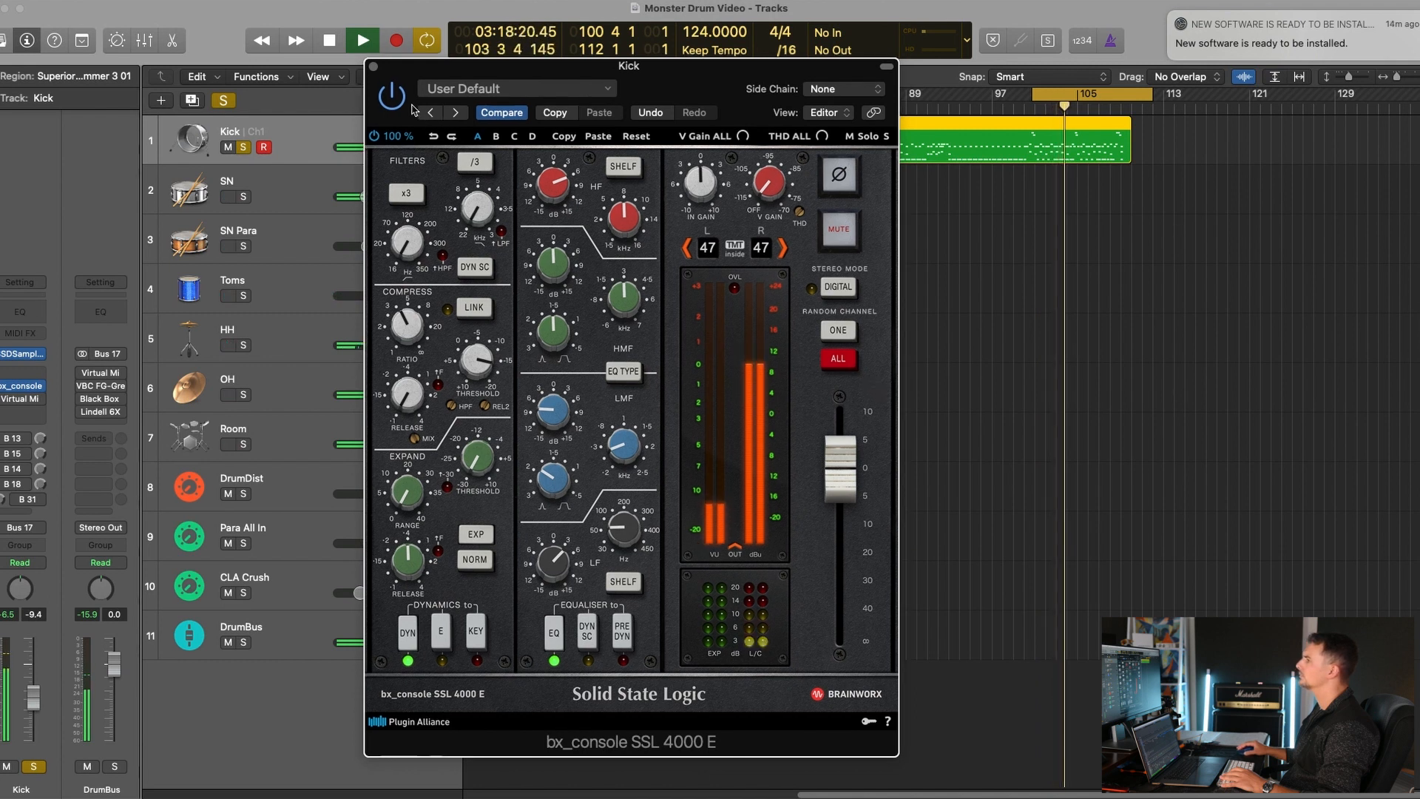
click(391, 97)
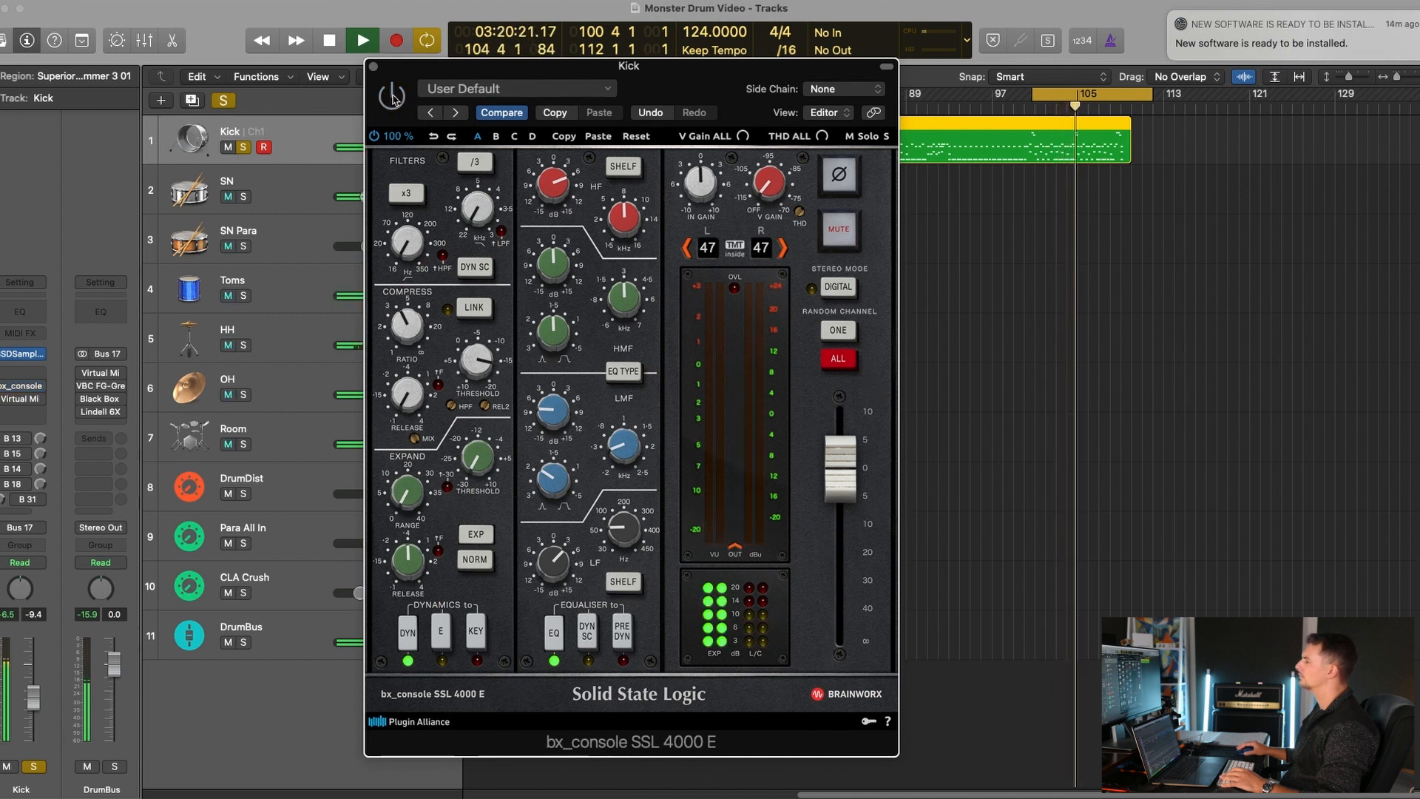
drag(554, 411, 558, 347)
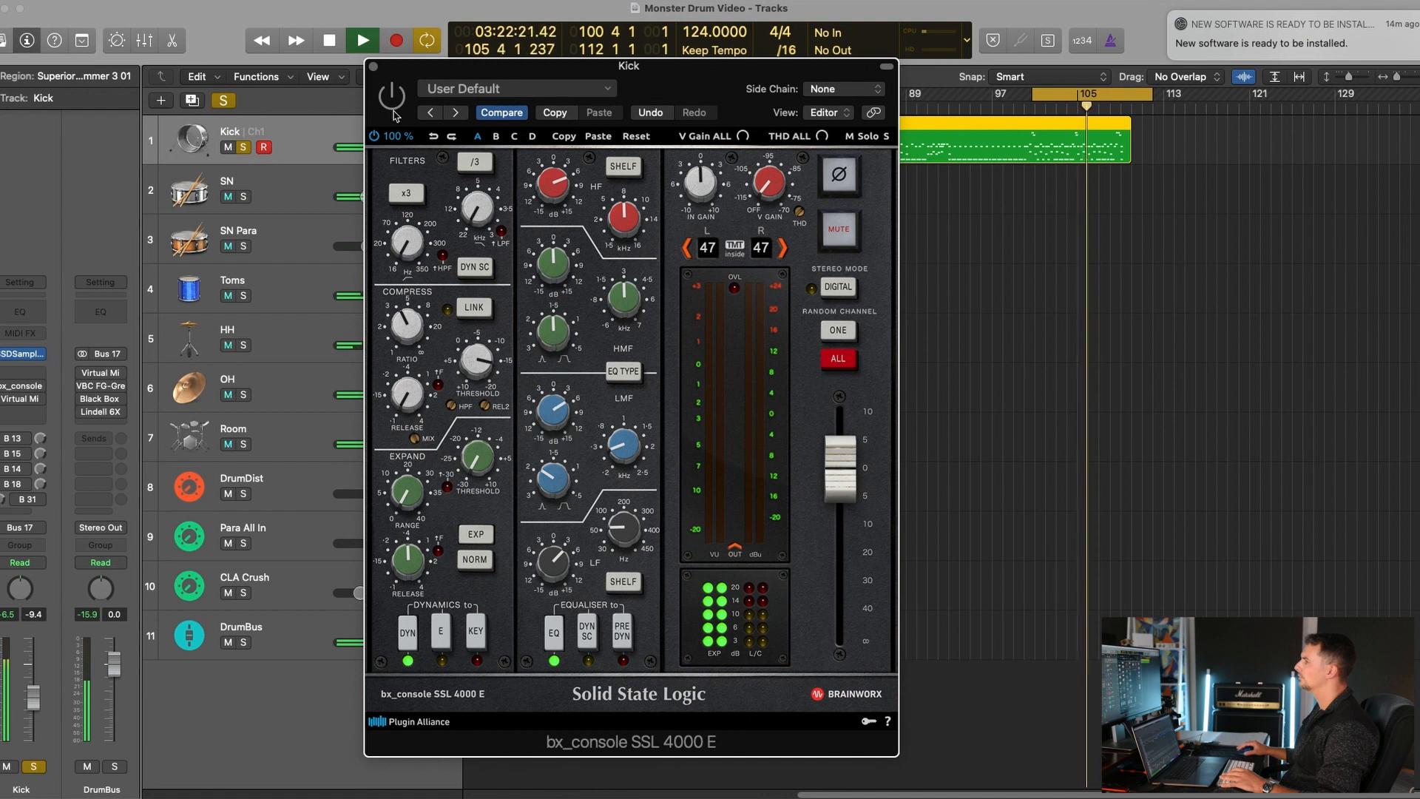
click(392, 97)
drag(561, 416, 567, 383)
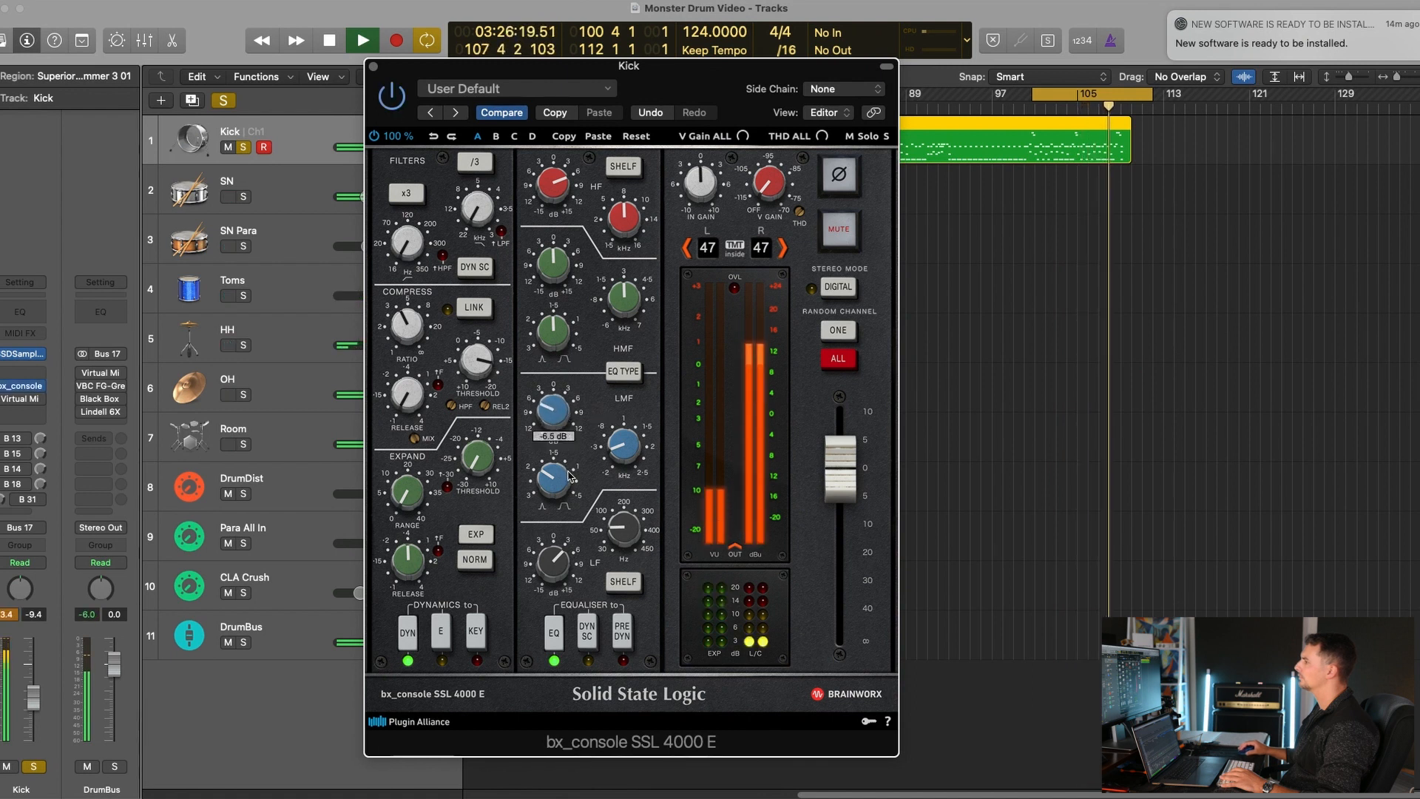
key(space)
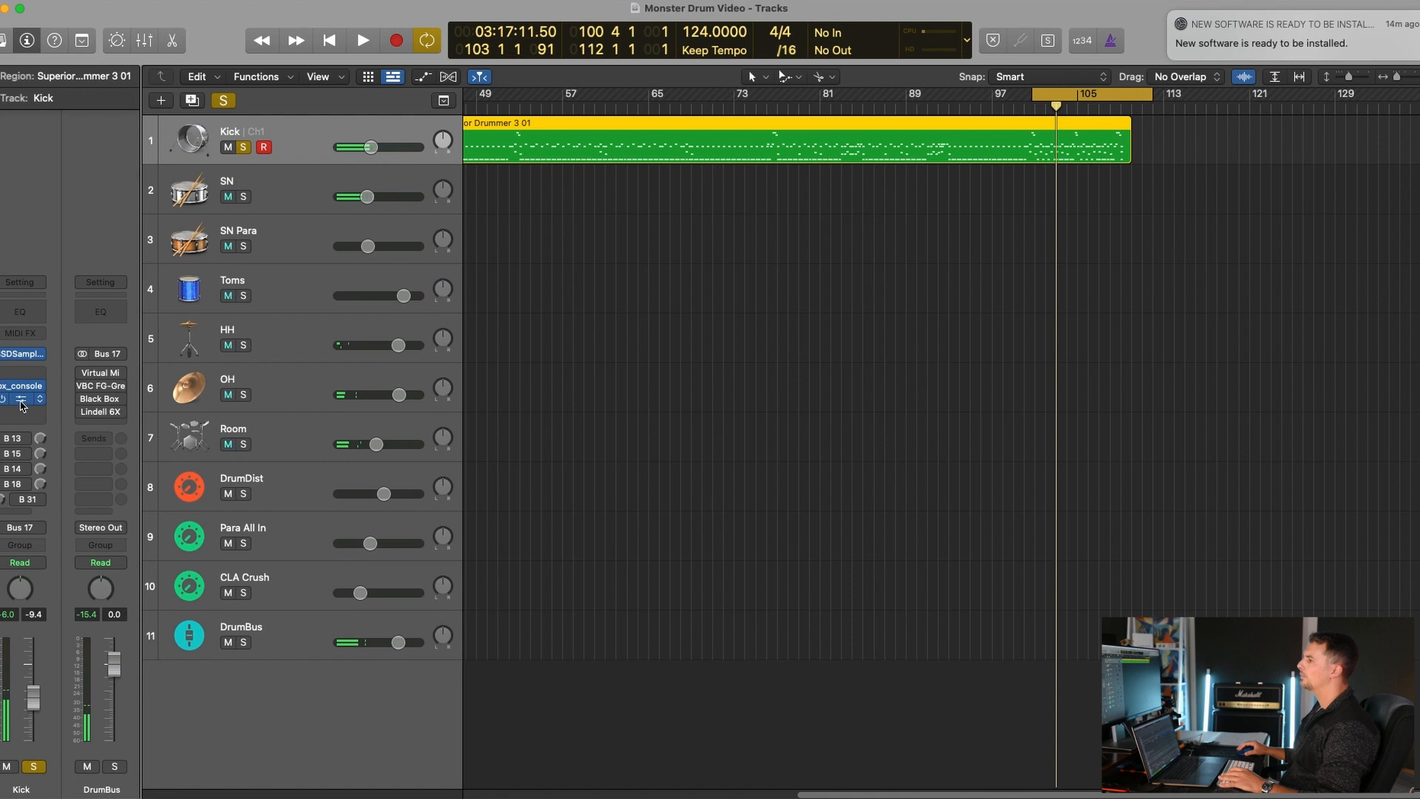
Step: Set the CS-Lift low lift in the Kick's Virtual Mix Rack to 2.01 during playback, and close the plug-in
click(21, 403)
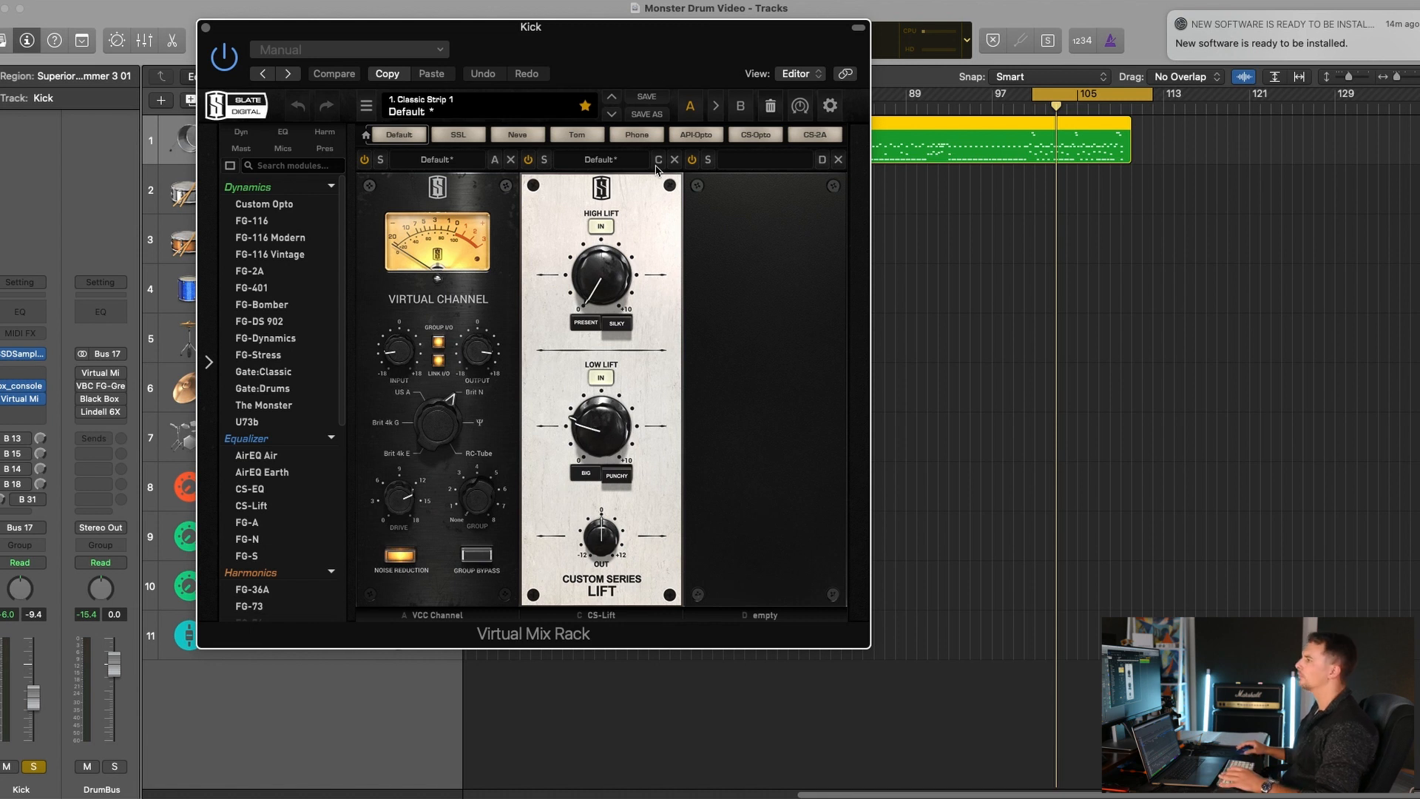
key(space)
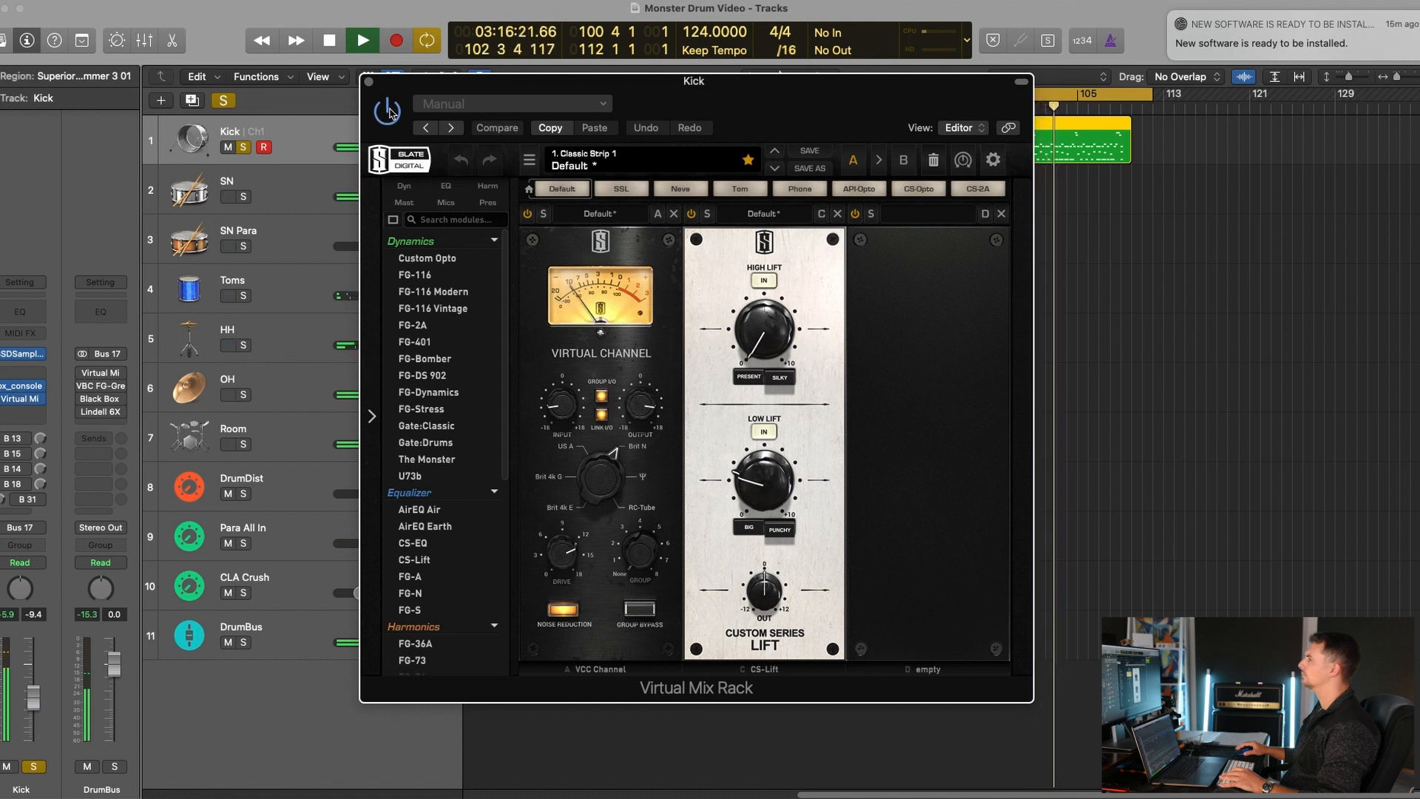
drag(721, 471, 721, 482)
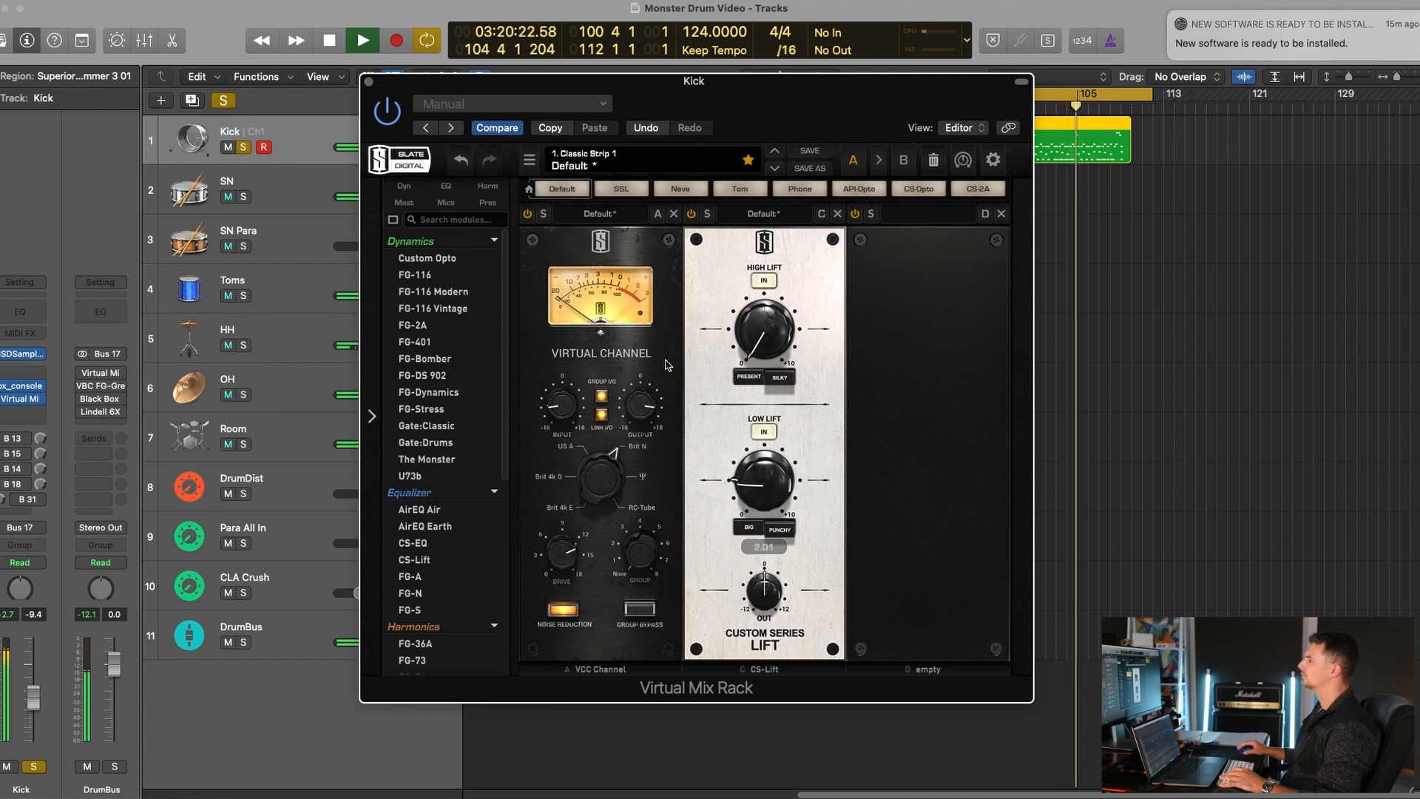
key(space)
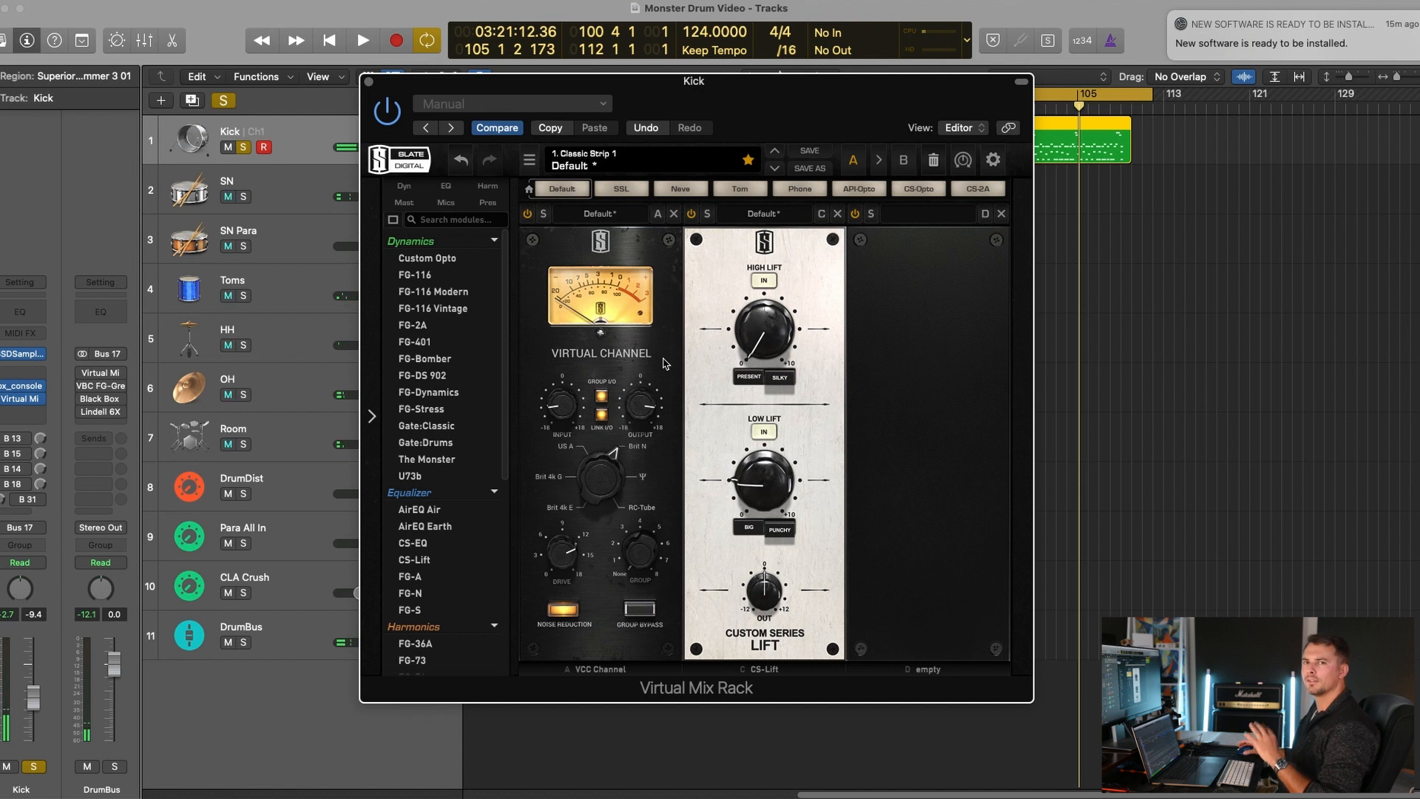
click(369, 82)
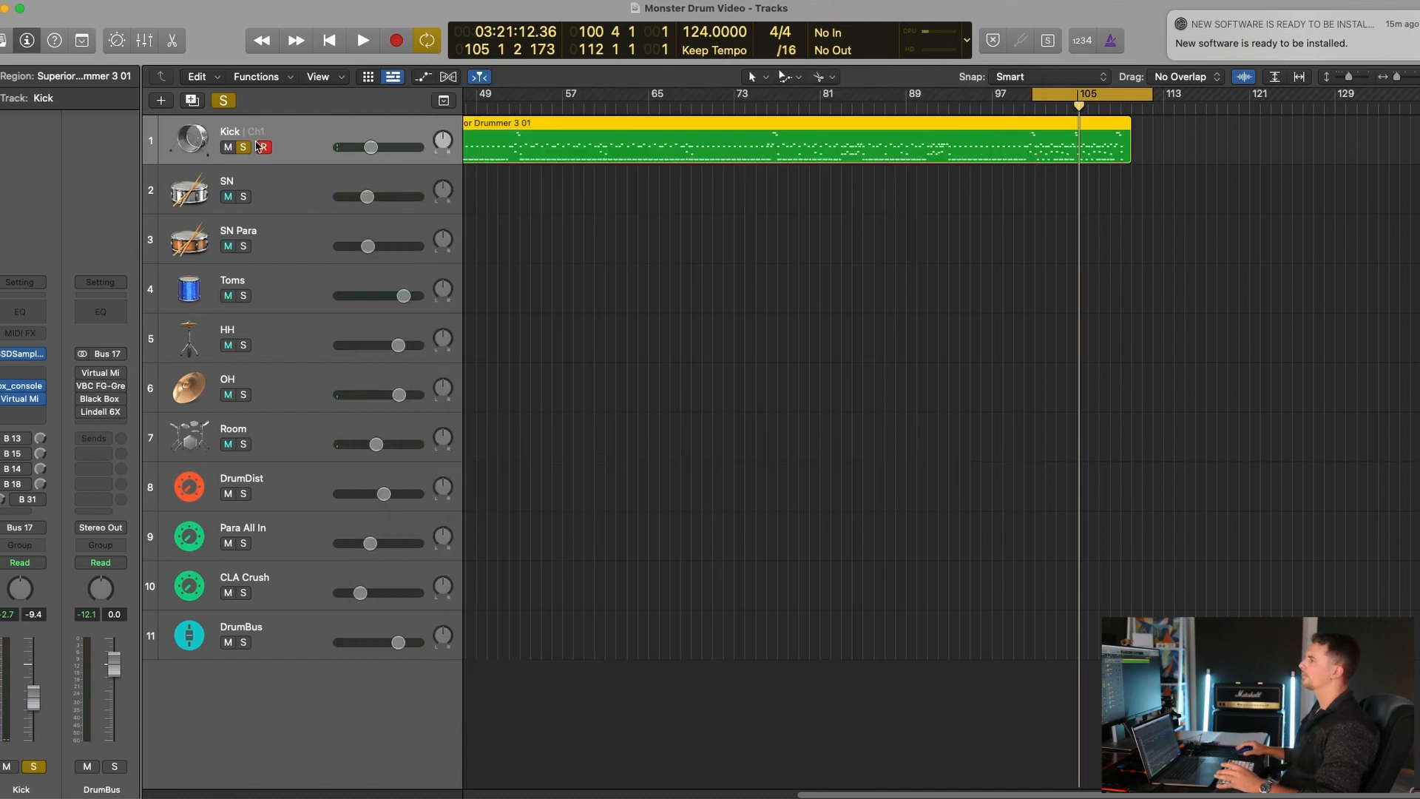
Step: Solo the SN track instead of the Kick and listen to the snare
click(251, 195)
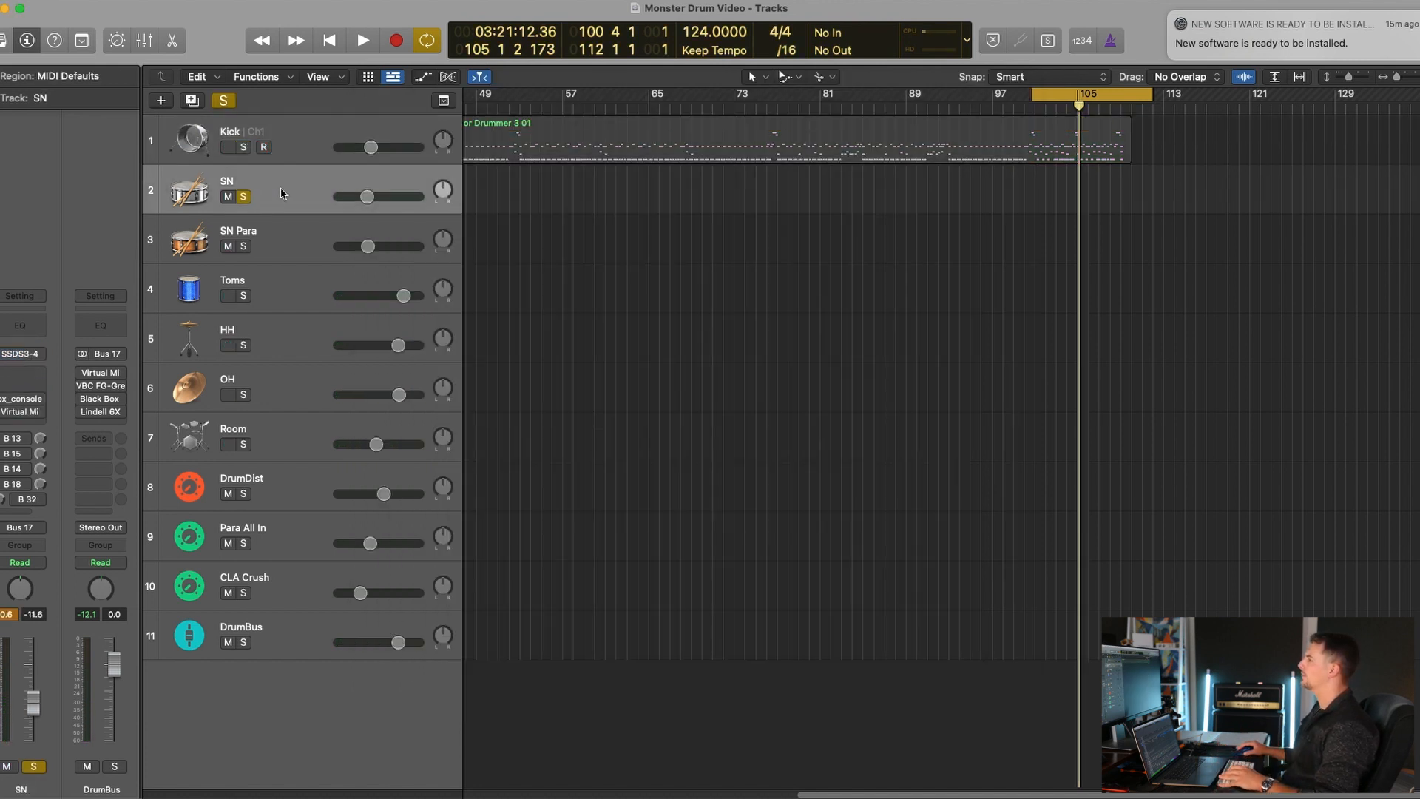
key(space)
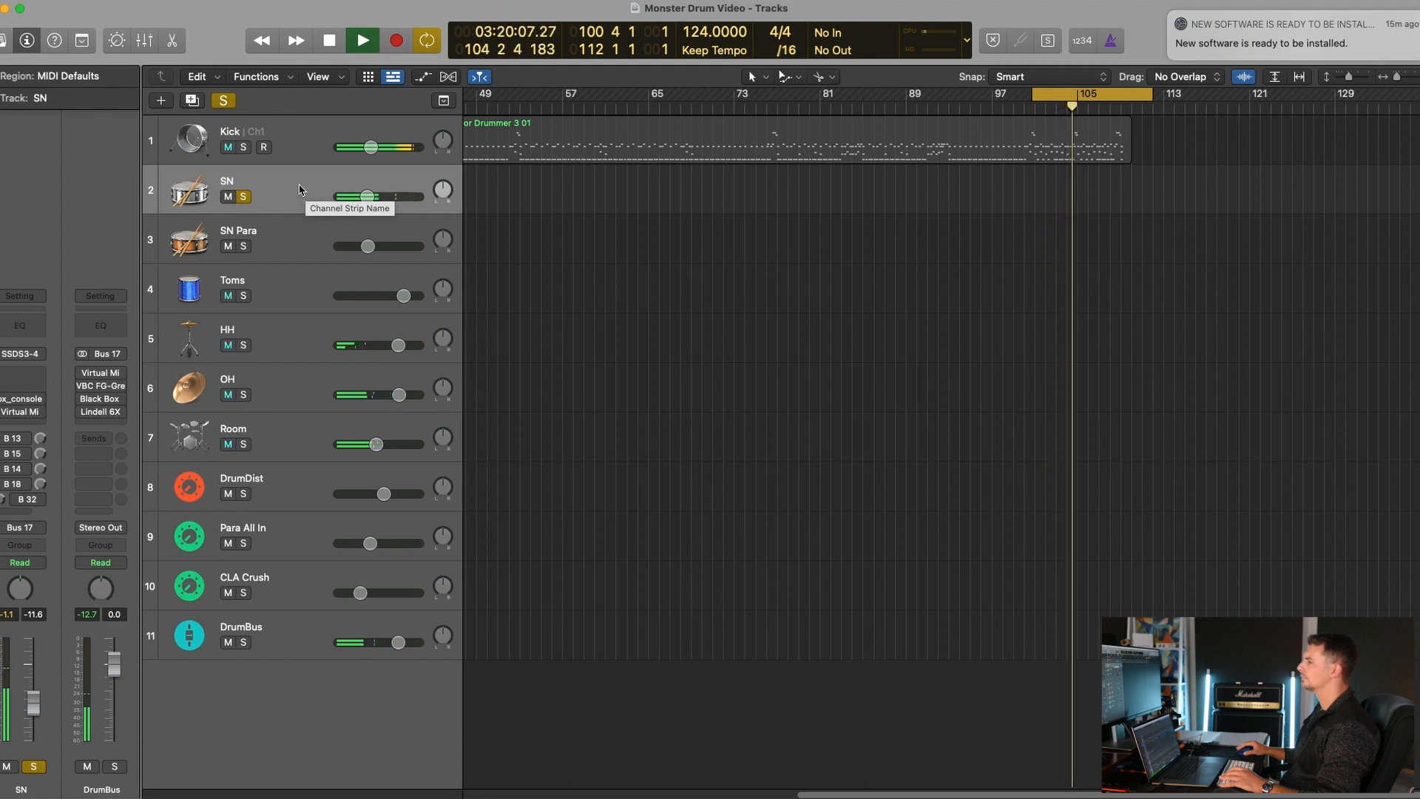
key(space)
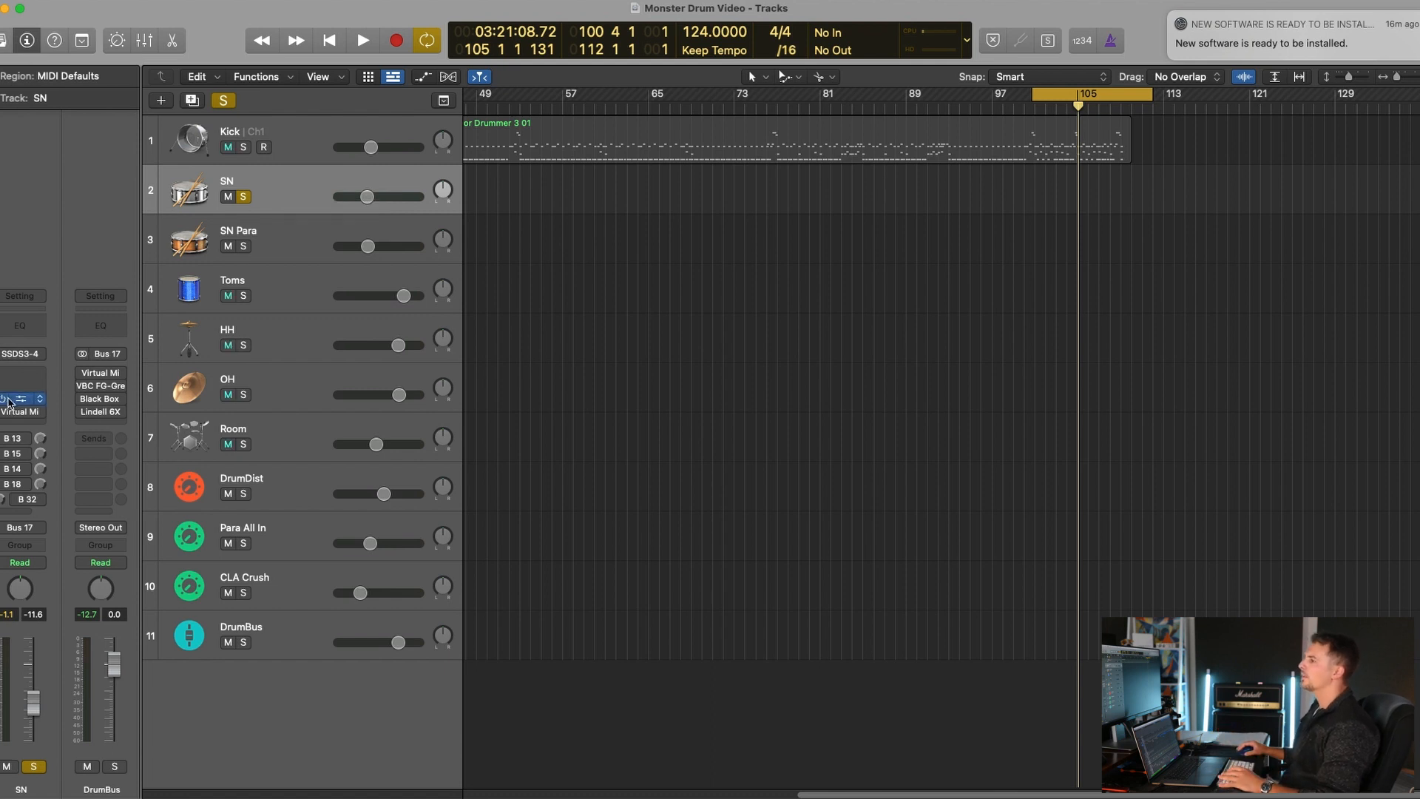
Step: Open the SN track's bx_console SSL 4000 E and move its window up so all controls are in view
click(22, 402)
drag(769, 137, 712, 86)
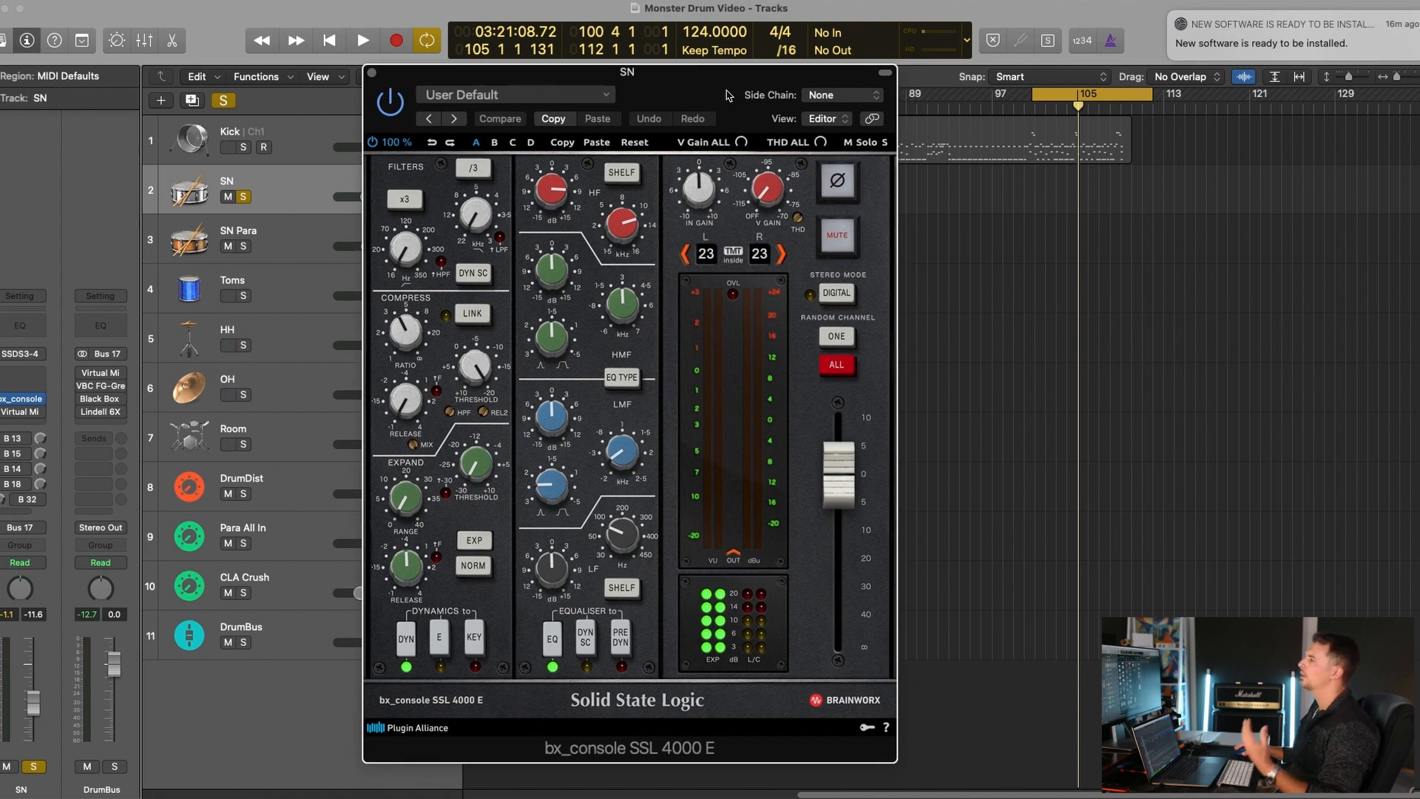
drag(698, 84, 695, 1)
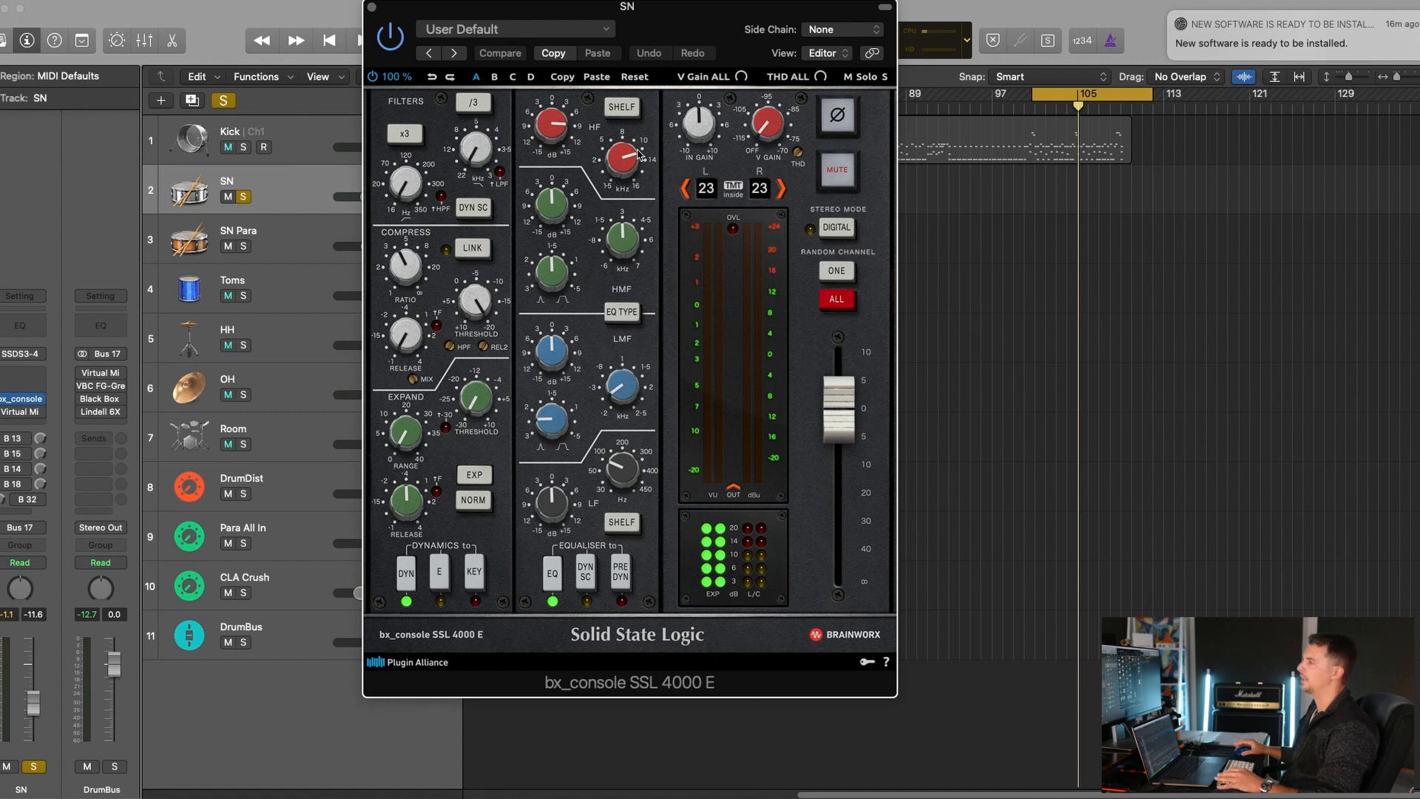
Step: Play the soloed snare and compare it with the SN track's bx_console SSL 4000 E bypassed and active
key(space)
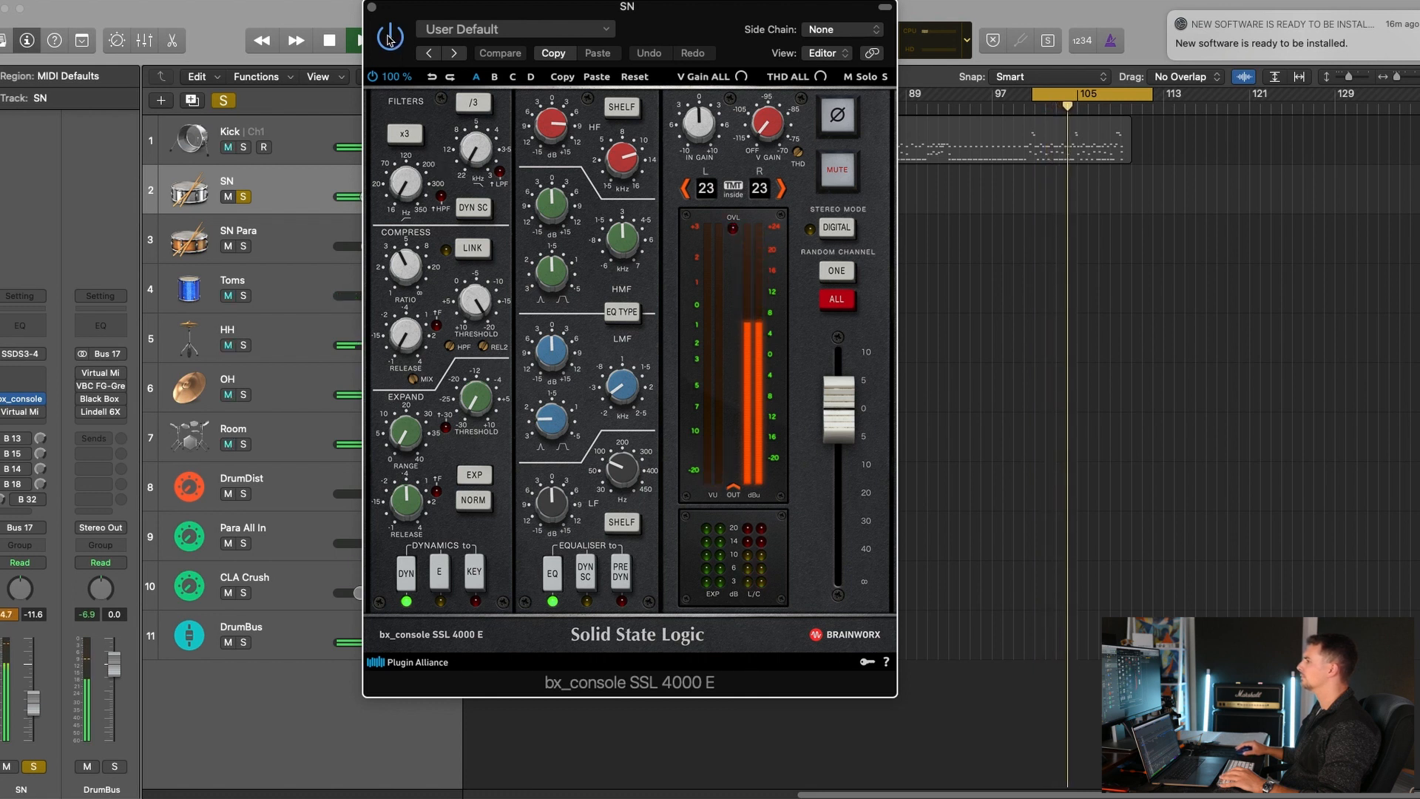
click(391, 47)
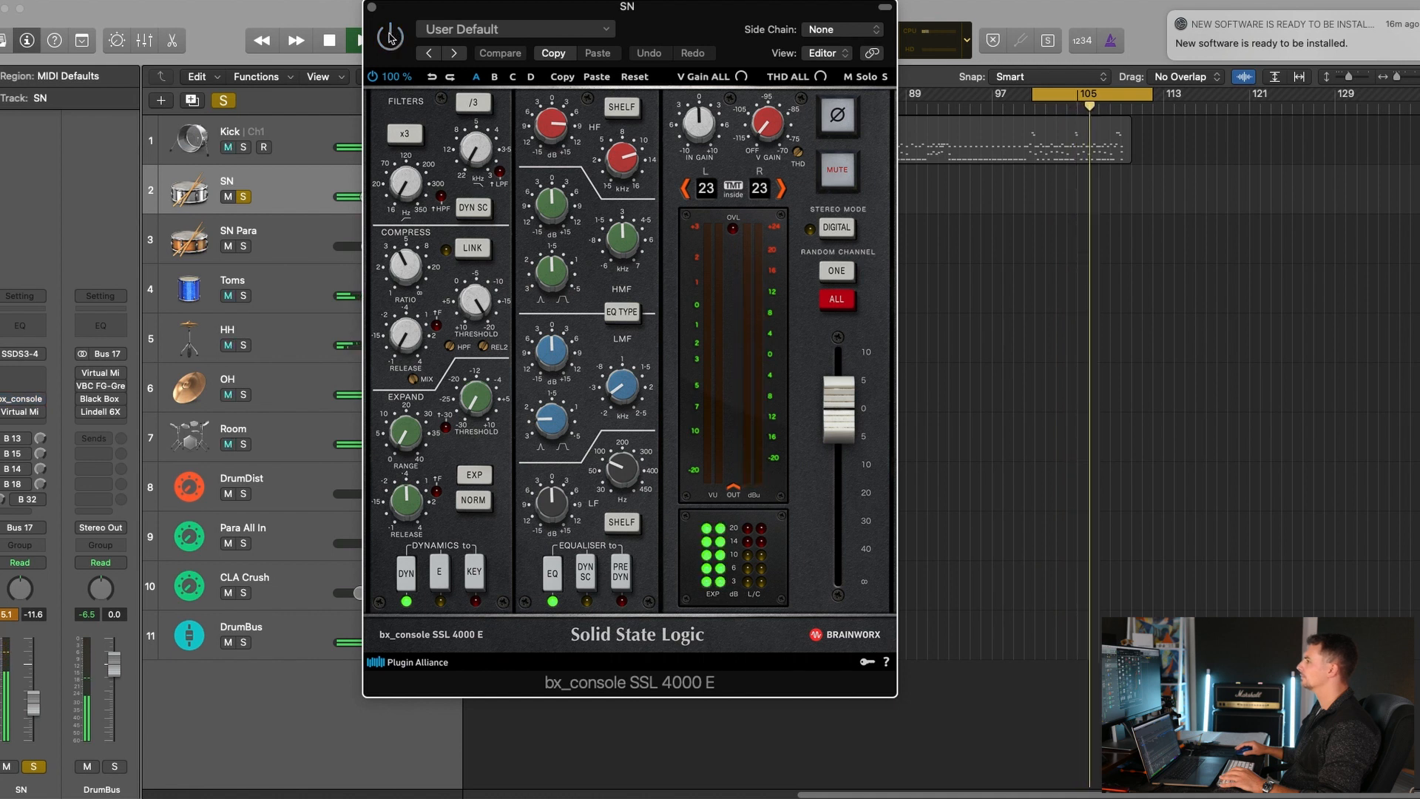
click(391, 41)
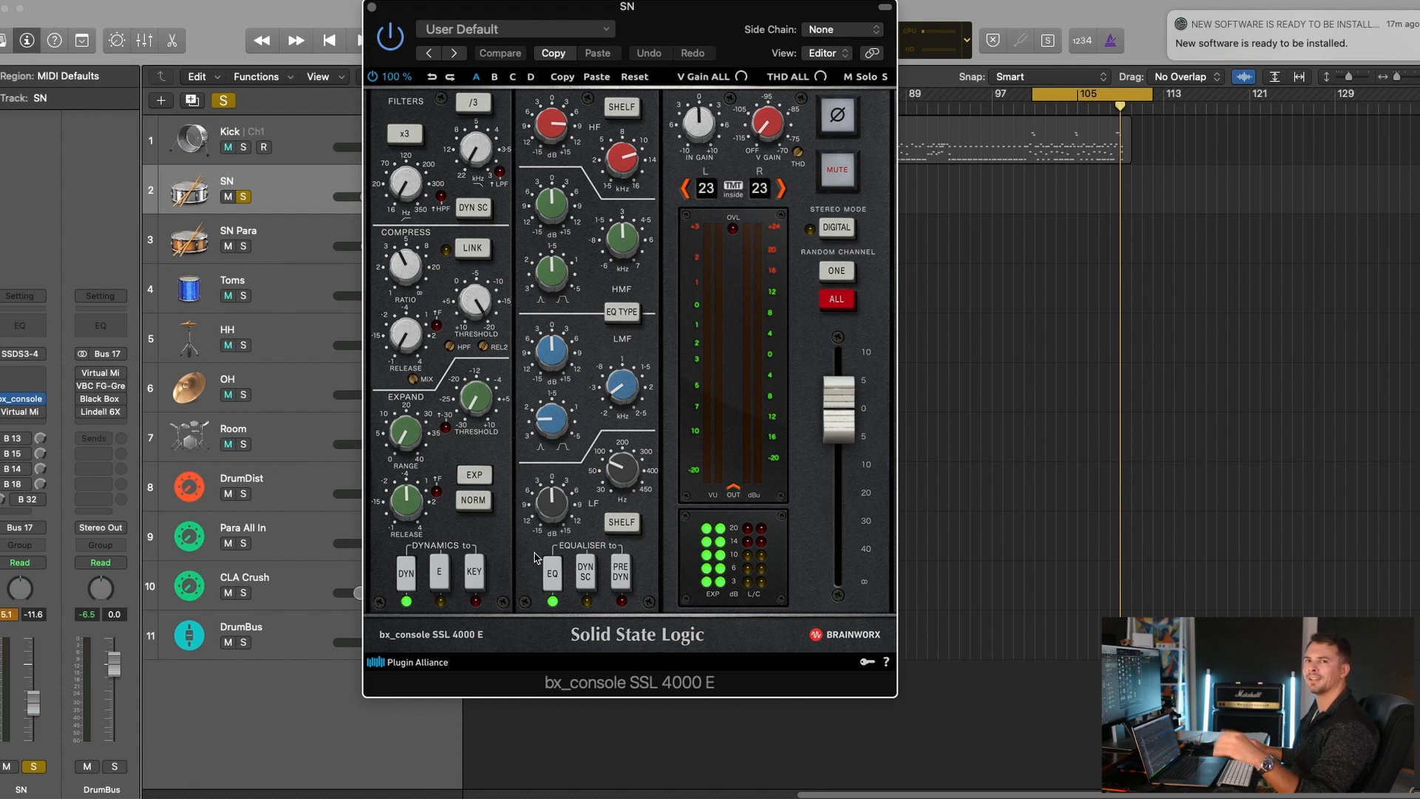
Step: Compare the playing snare with the console's dynamics section disabled and enabled, and close the plug-in
key(space)
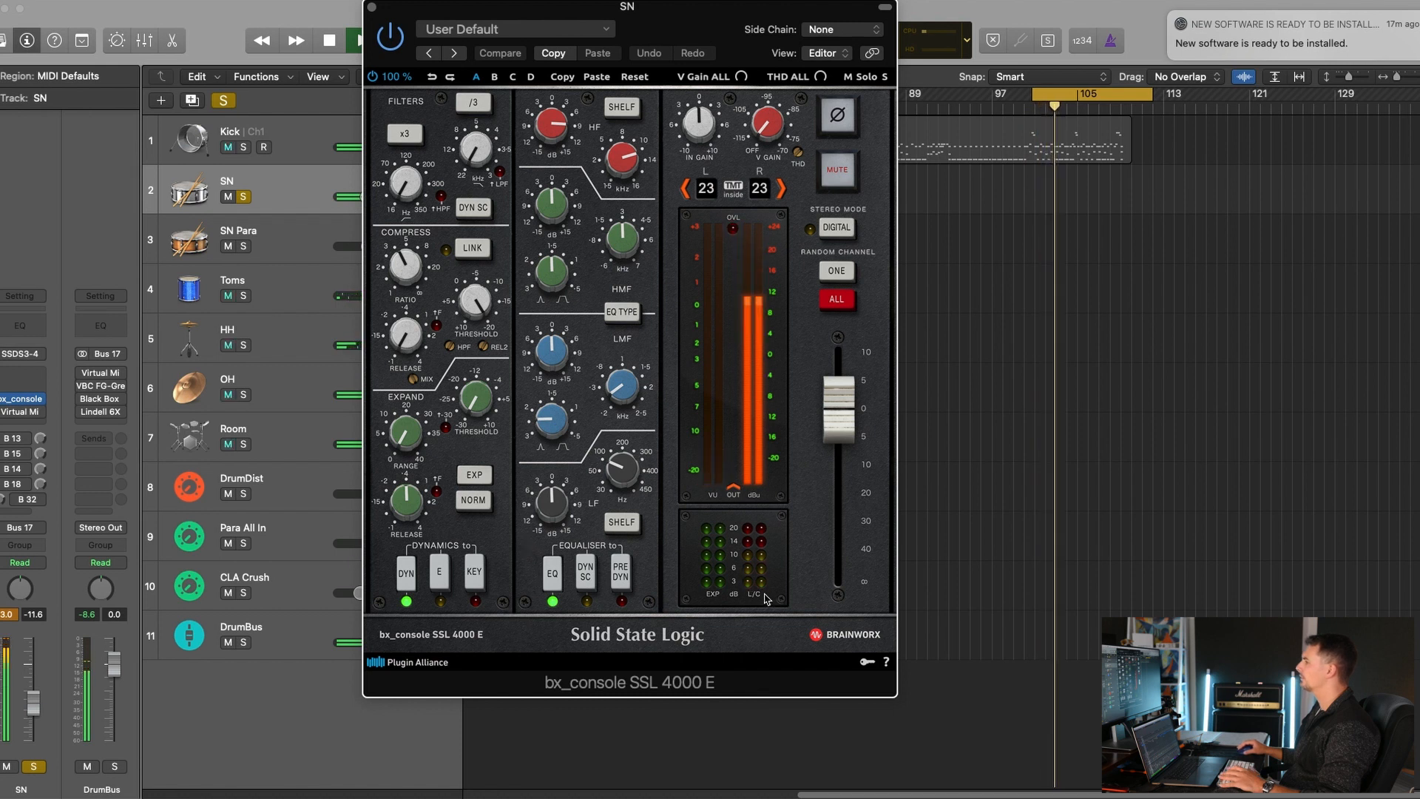
key(space)
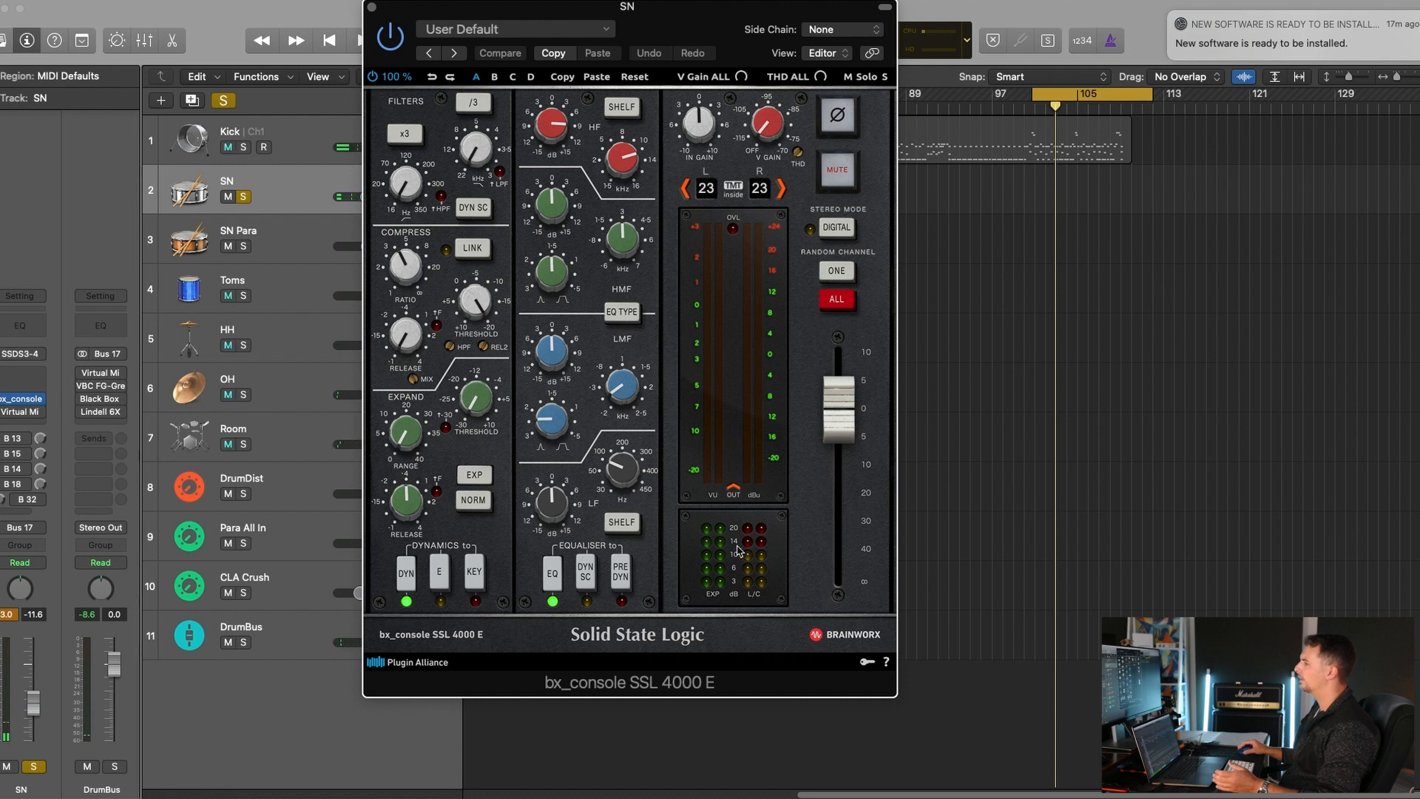
click(403, 573)
key(space)
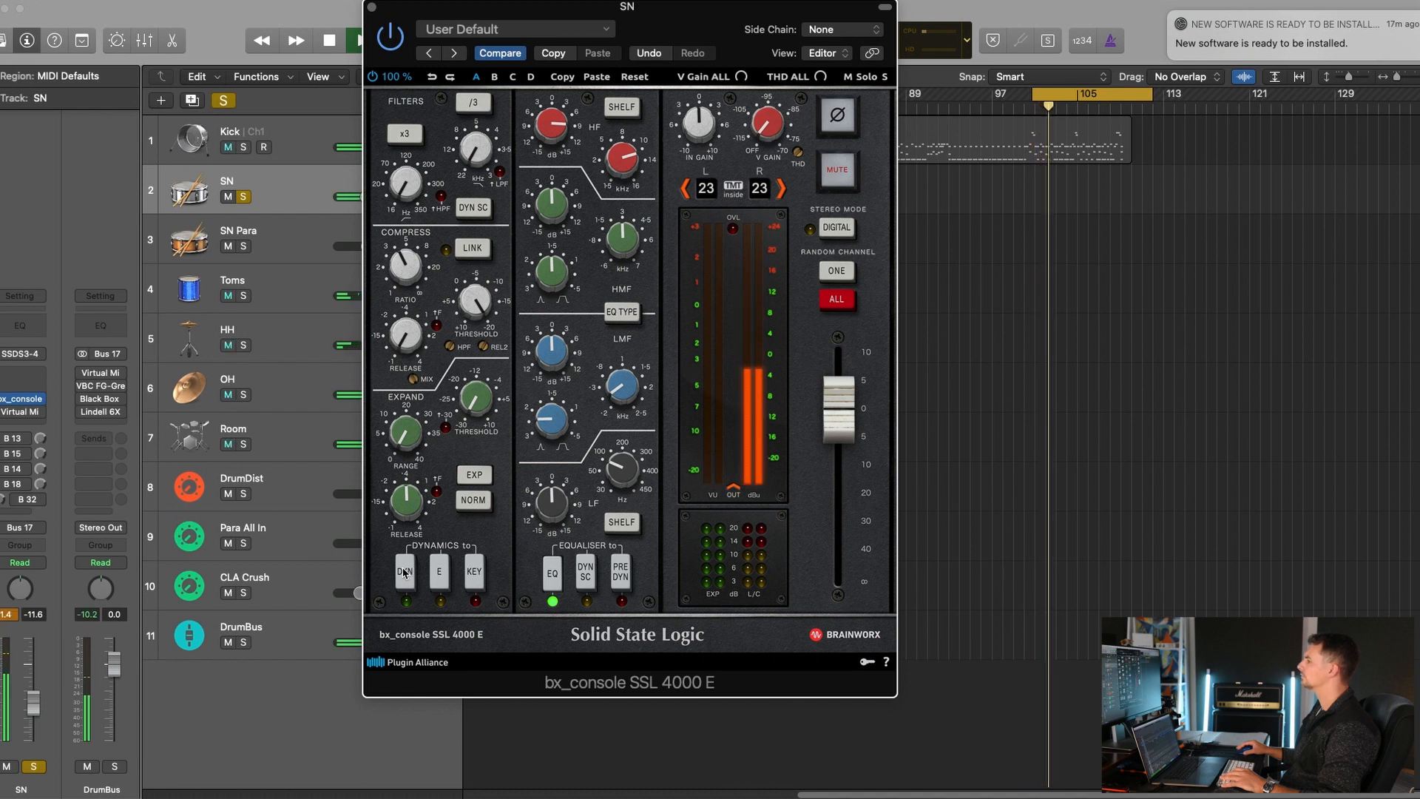
click(405, 573)
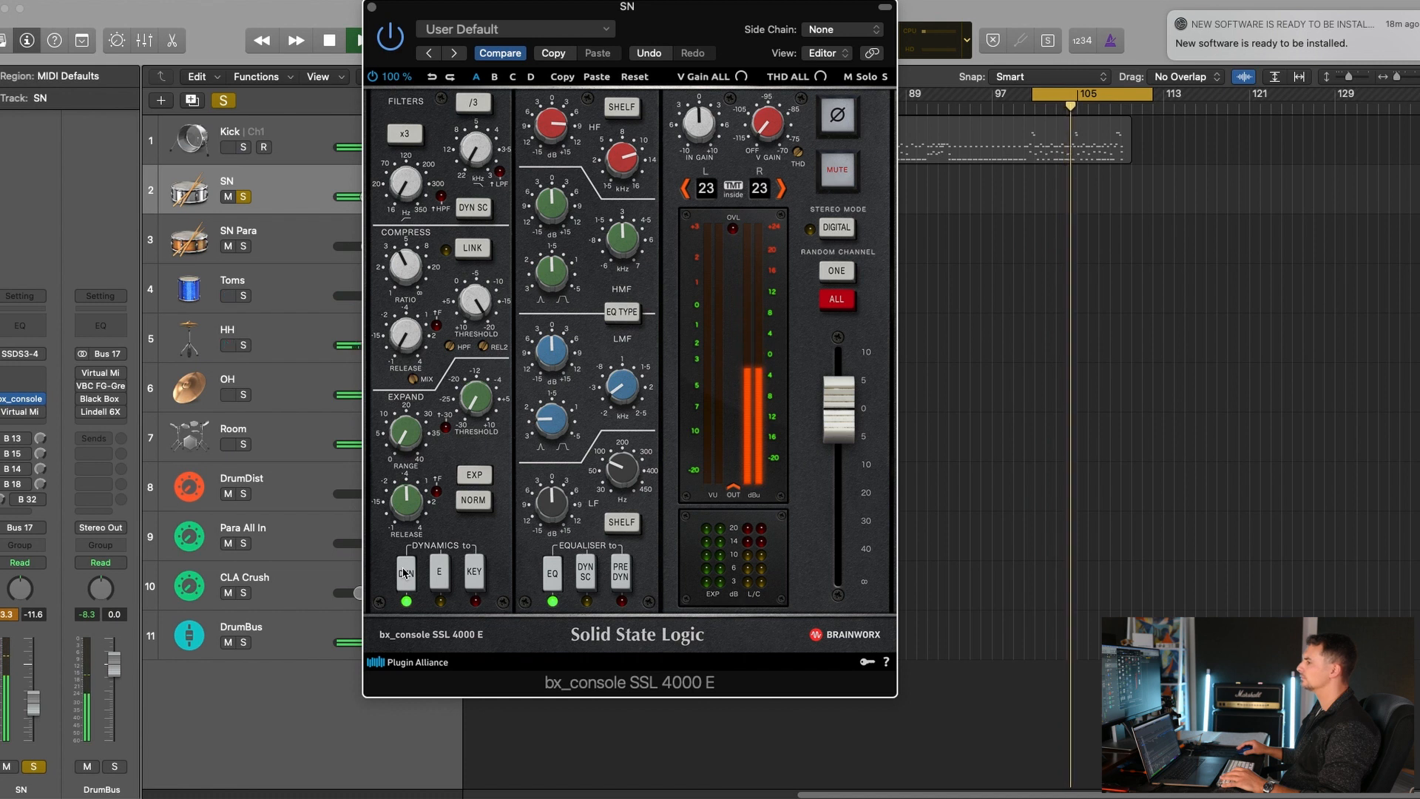
click(371, 8)
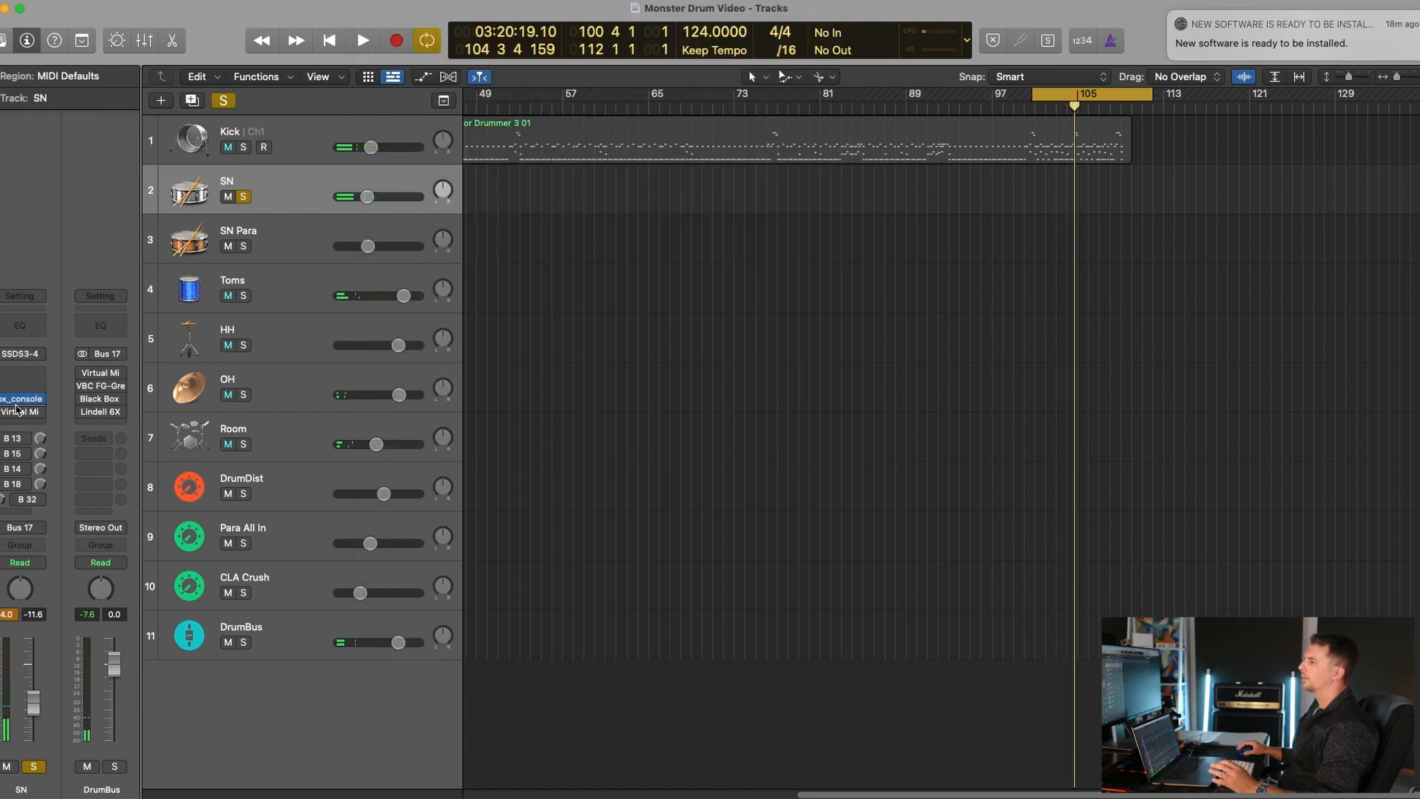
Step: Open the SN track's Virtual Mix Rack and move its window so all modules are in view
click(20, 415)
drag(852, 197, 715, 101)
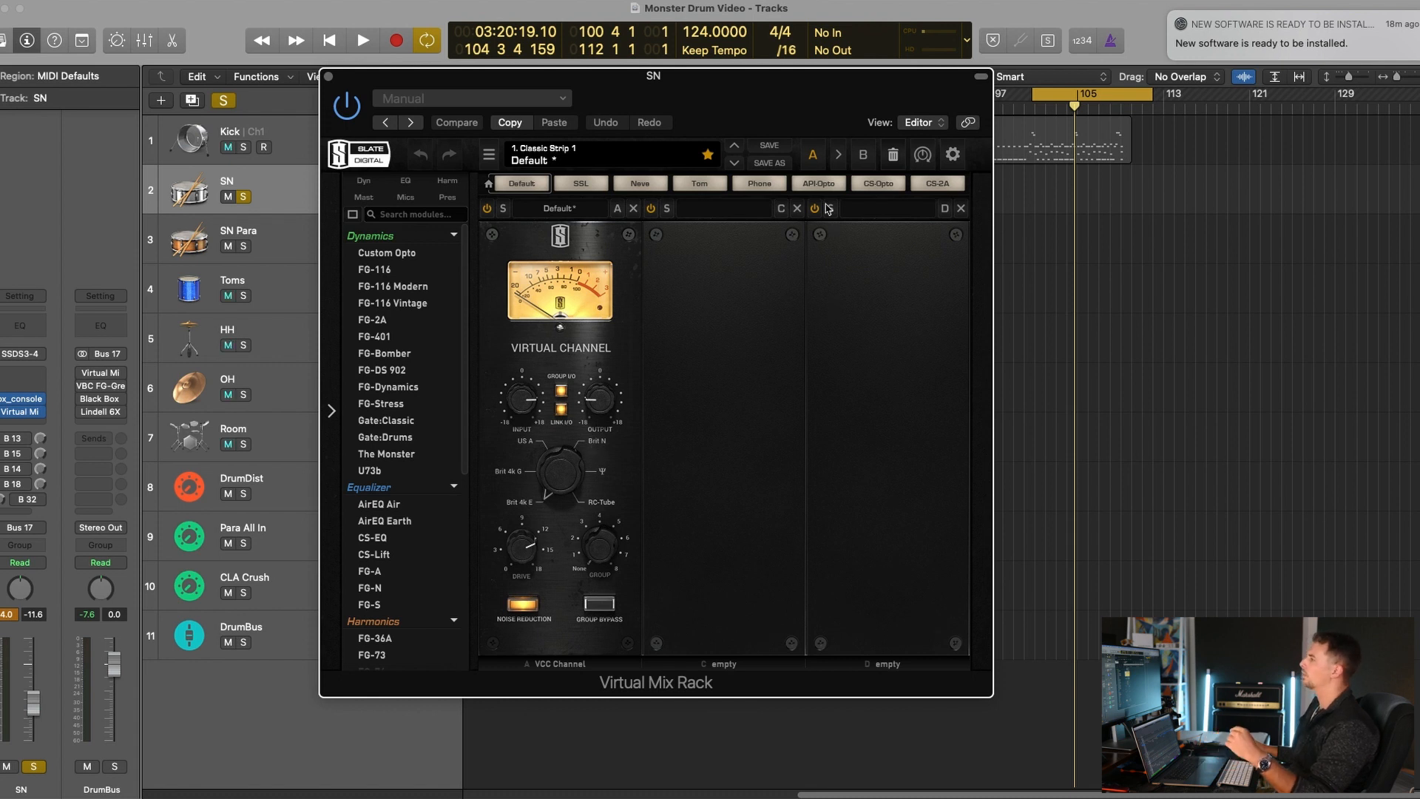
drag(799, 105, 804, 116)
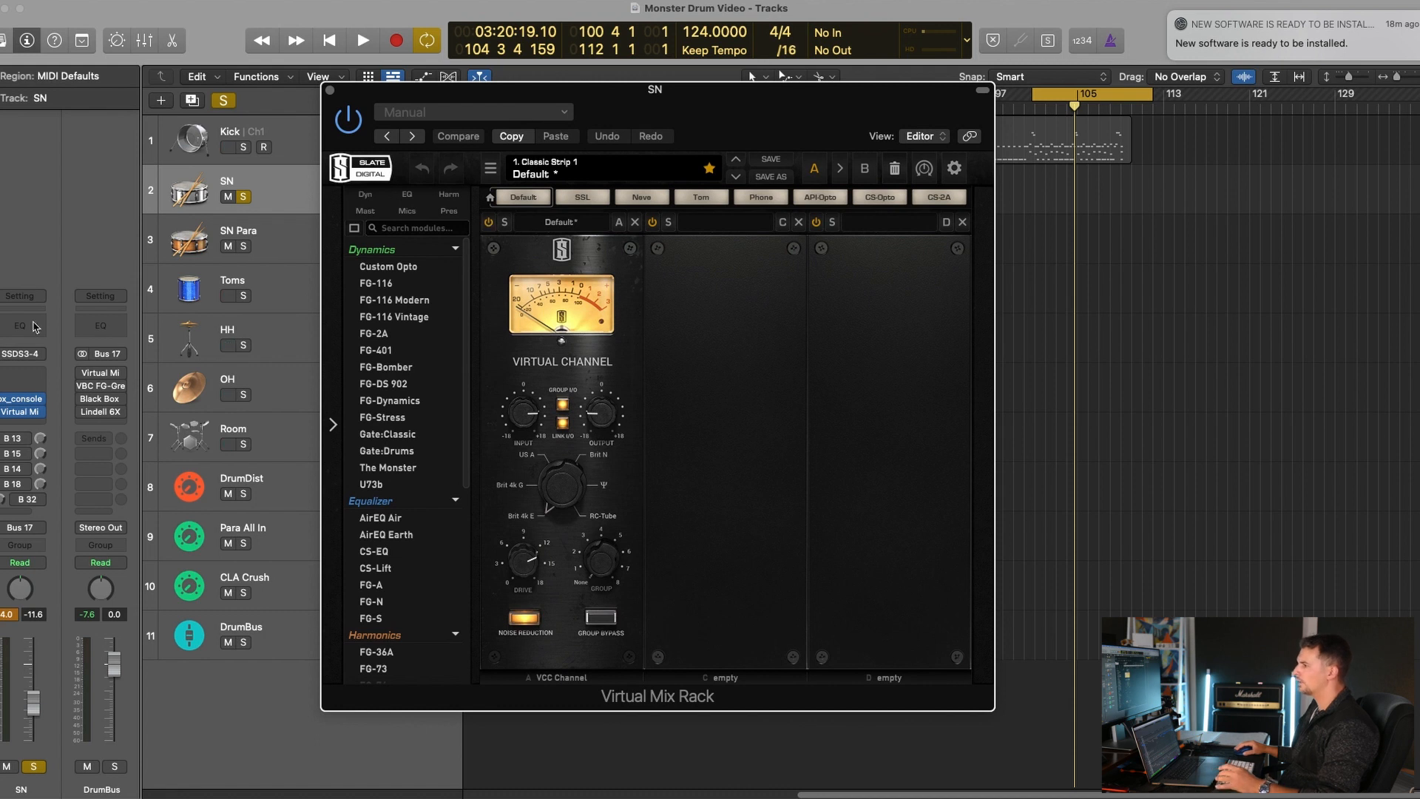
Step: Reset the peak level readings and compare the playing snare with the Virtual Channel module disabled and enabled
click(92, 621)
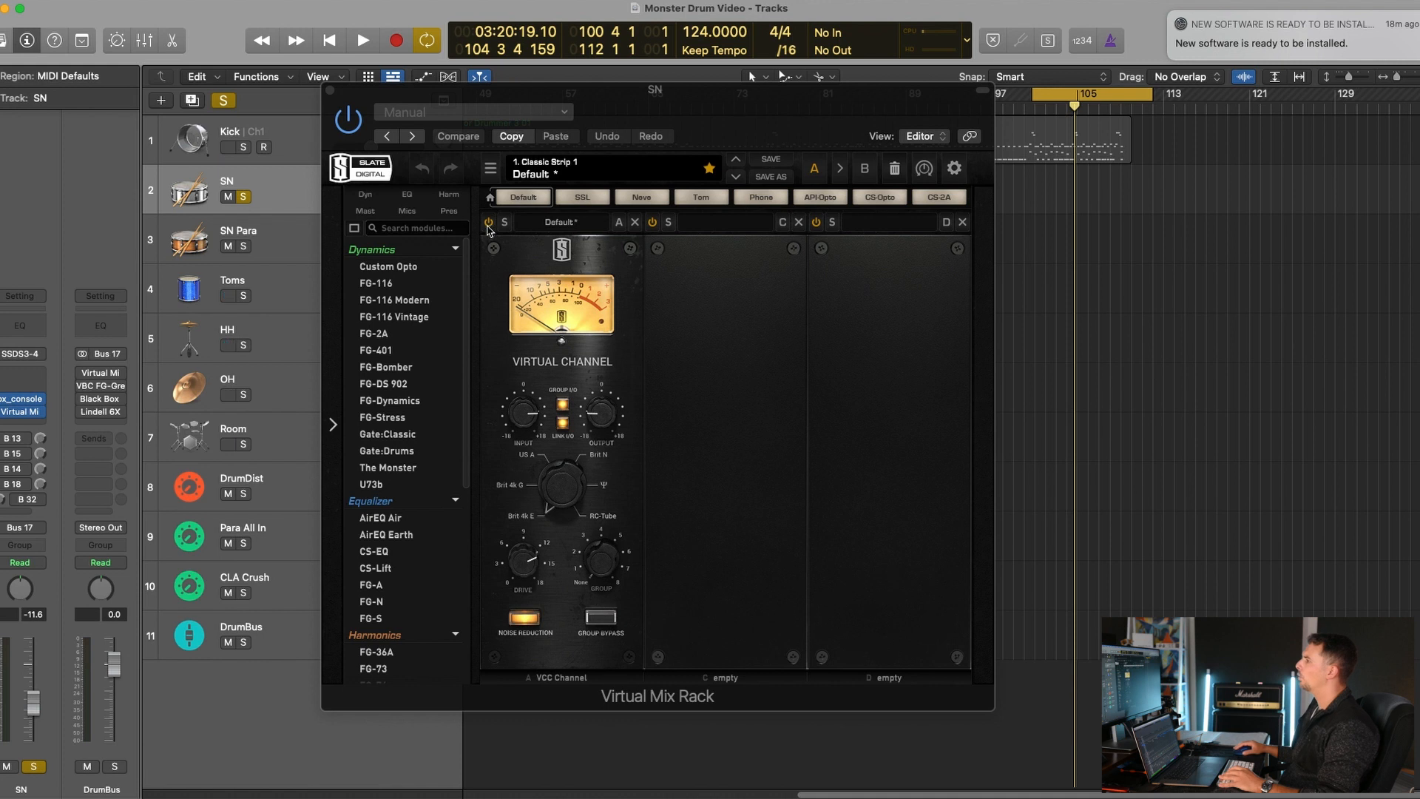
click(488, 223)
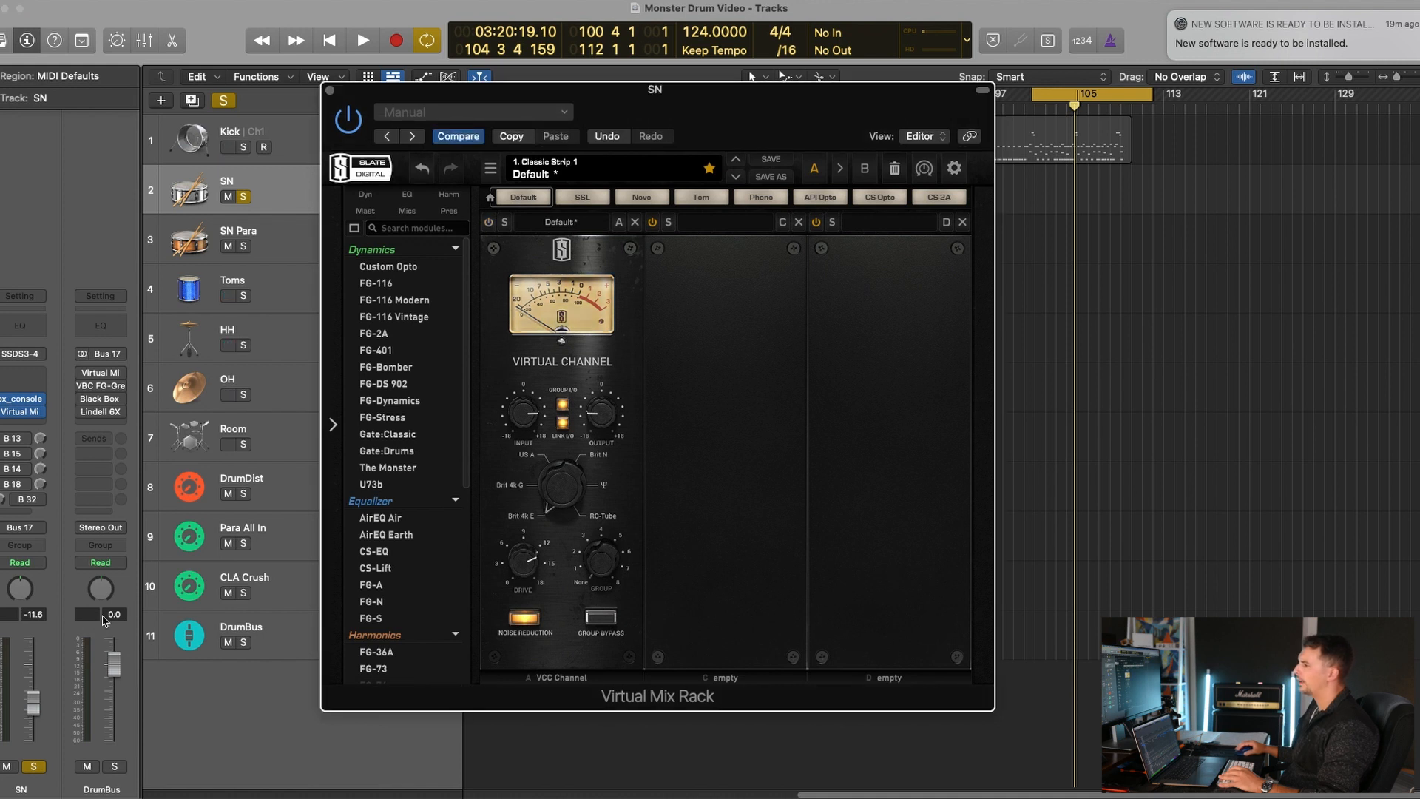
key(space)
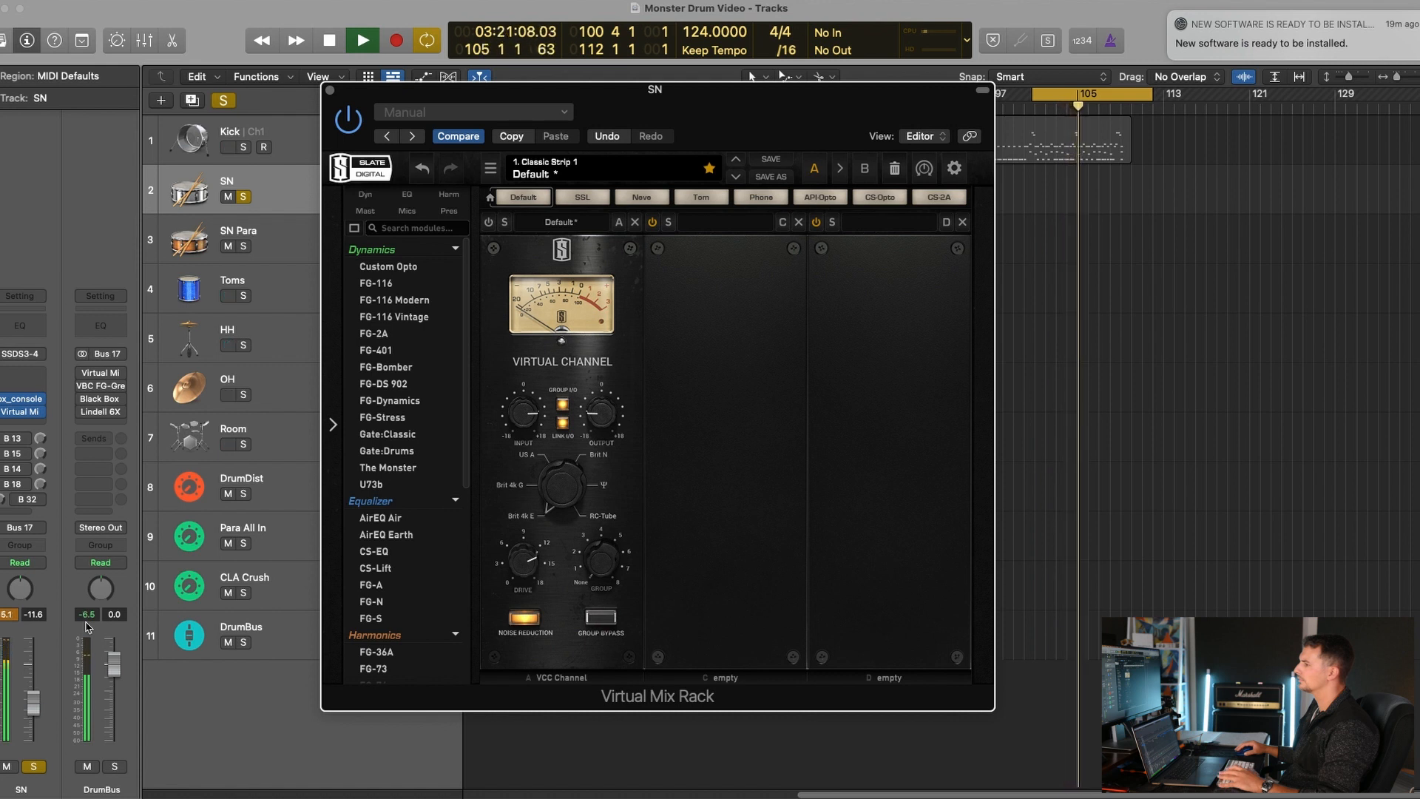
key(space)
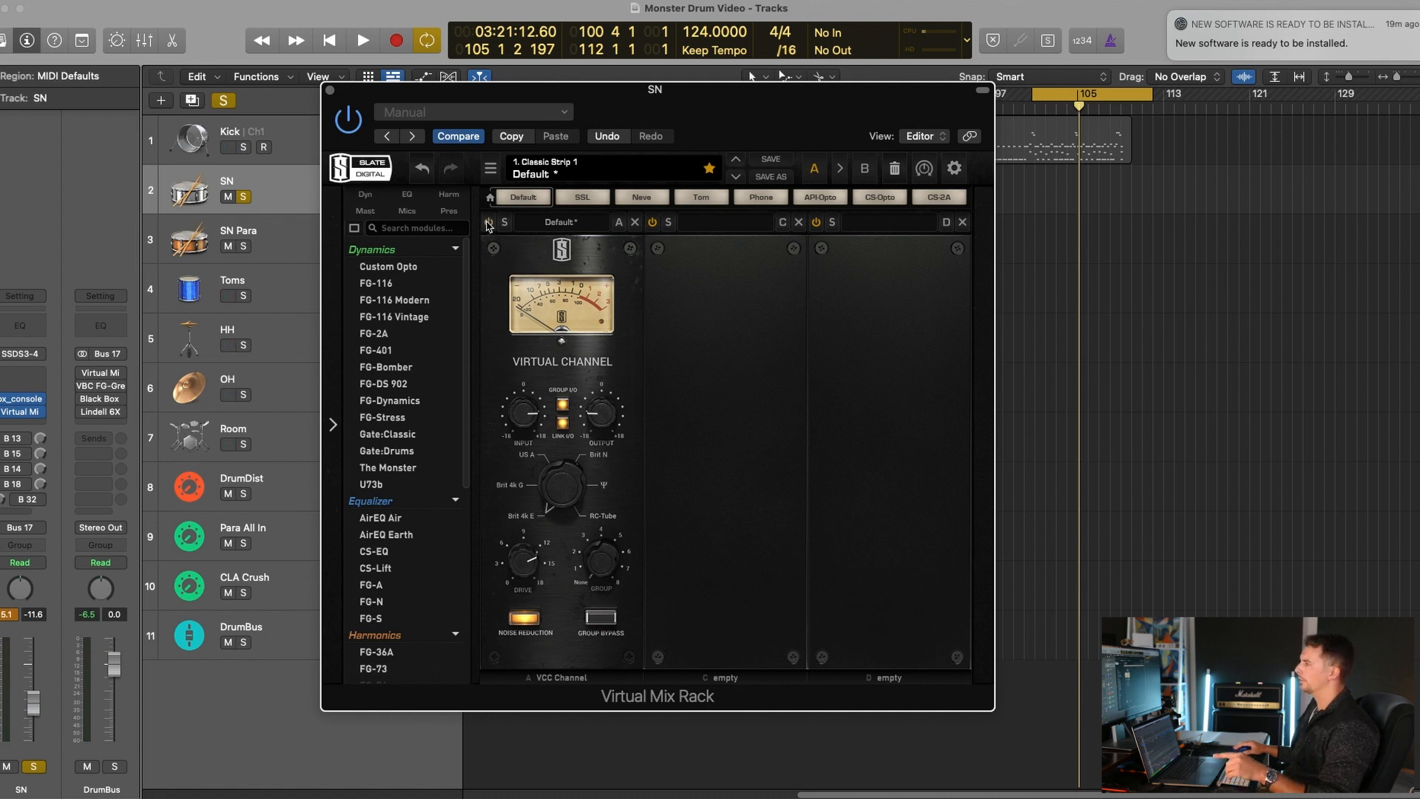
key(space)
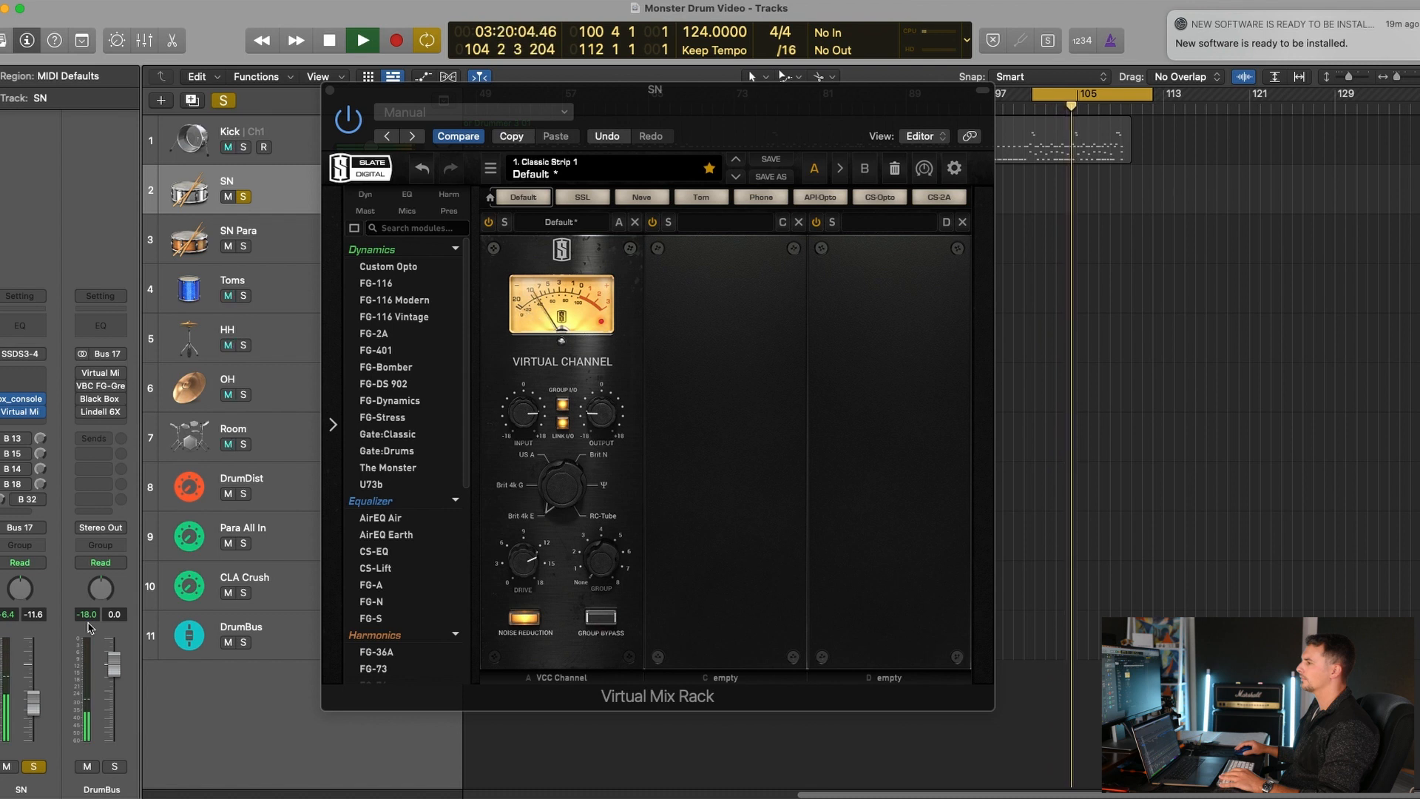
key(space)
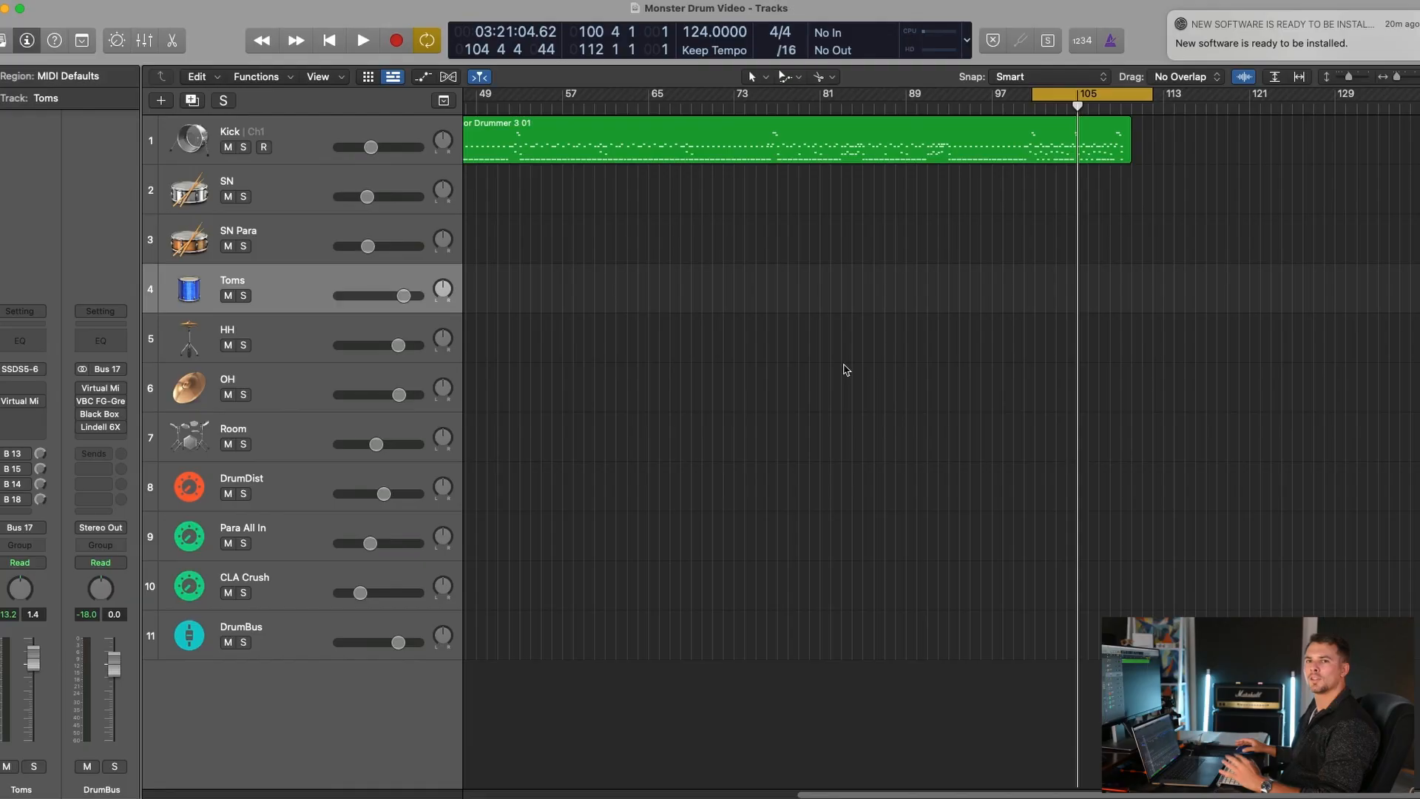
Step: Solo the Toms track and open its Virtual Mix Rack to examine the FG-S equalizer settings
click(243, 296)
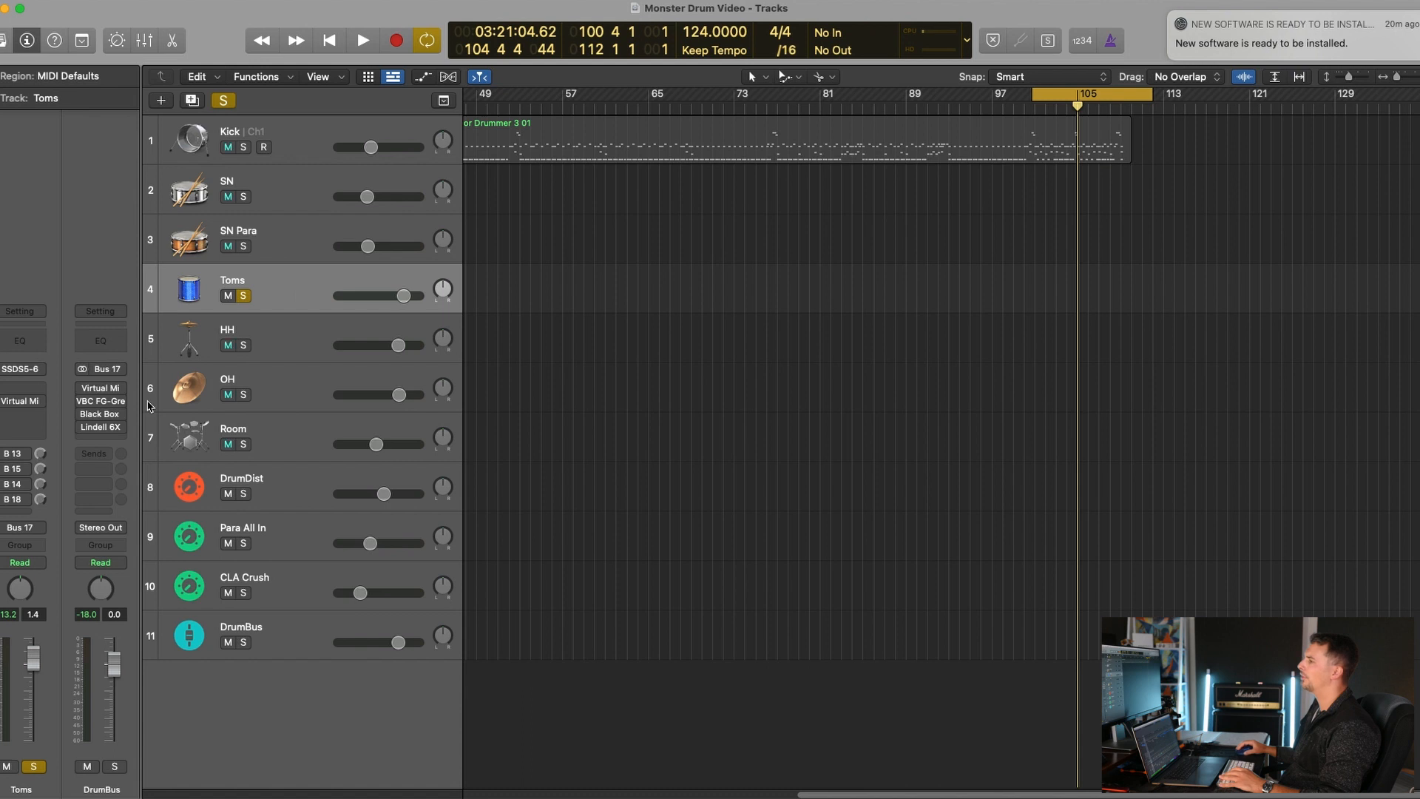
mouse_move(22, 404)
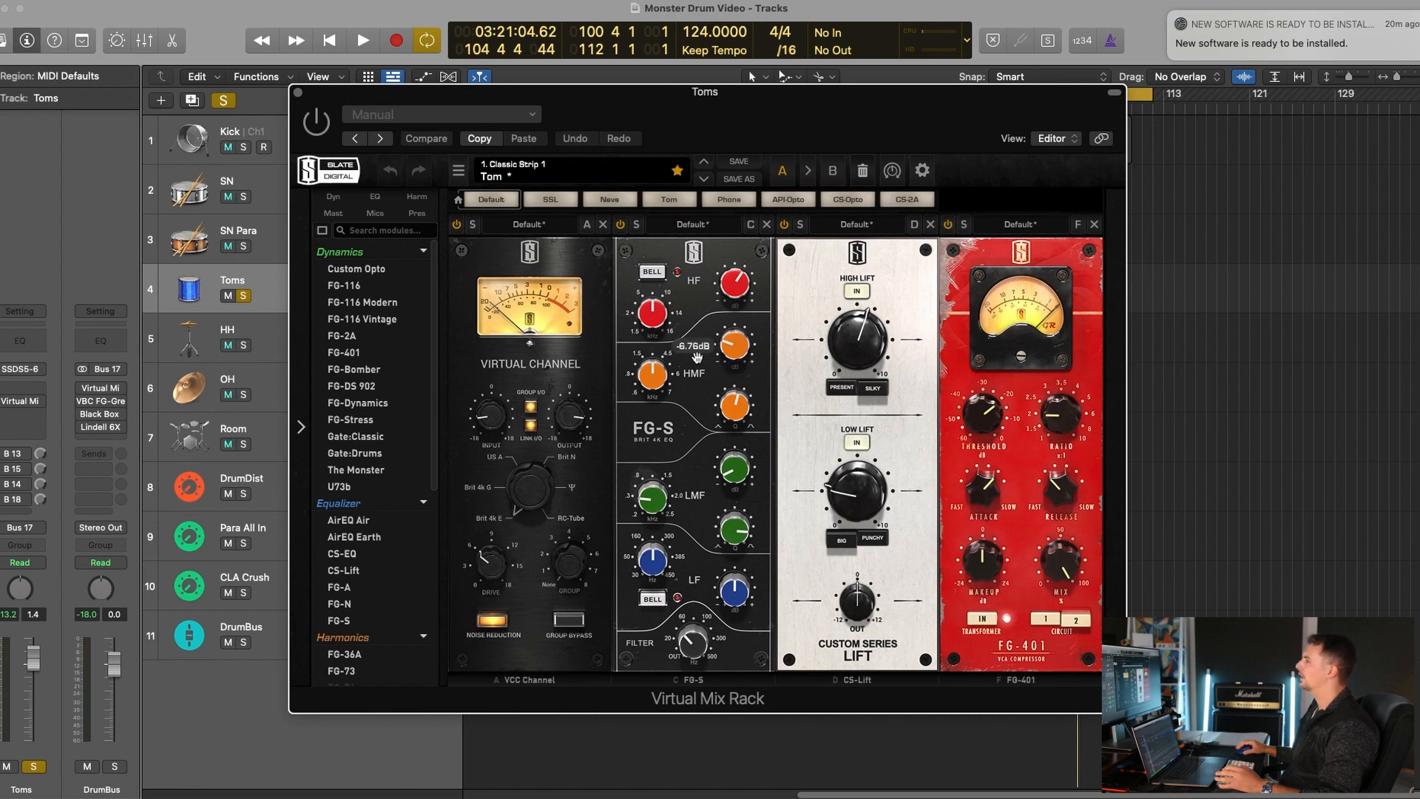
drag(749, 488, 744, 479)
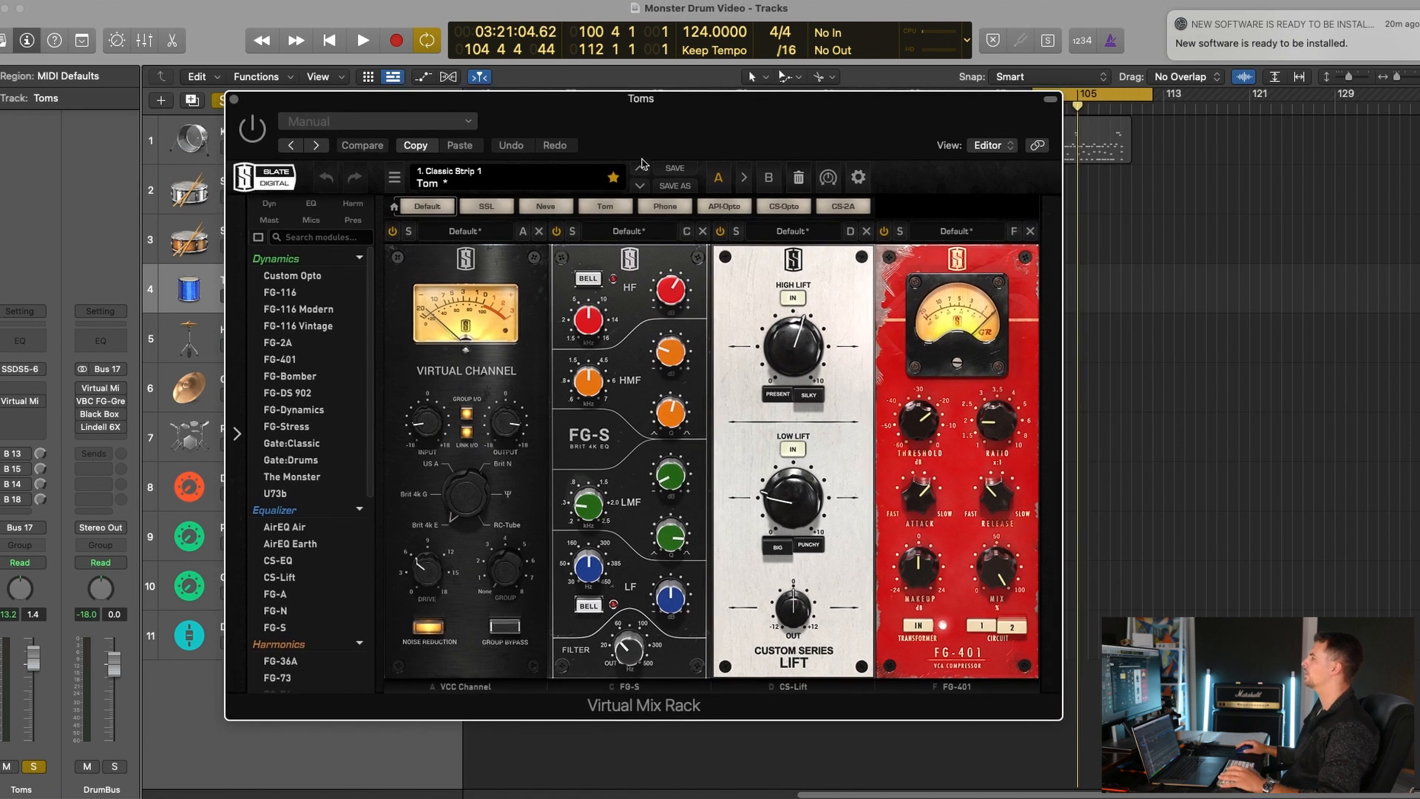
Step: Compare the soloed toms during playback with their Virtual Mix Rack bypassed and active, and move the plug-in window aside
key(space)
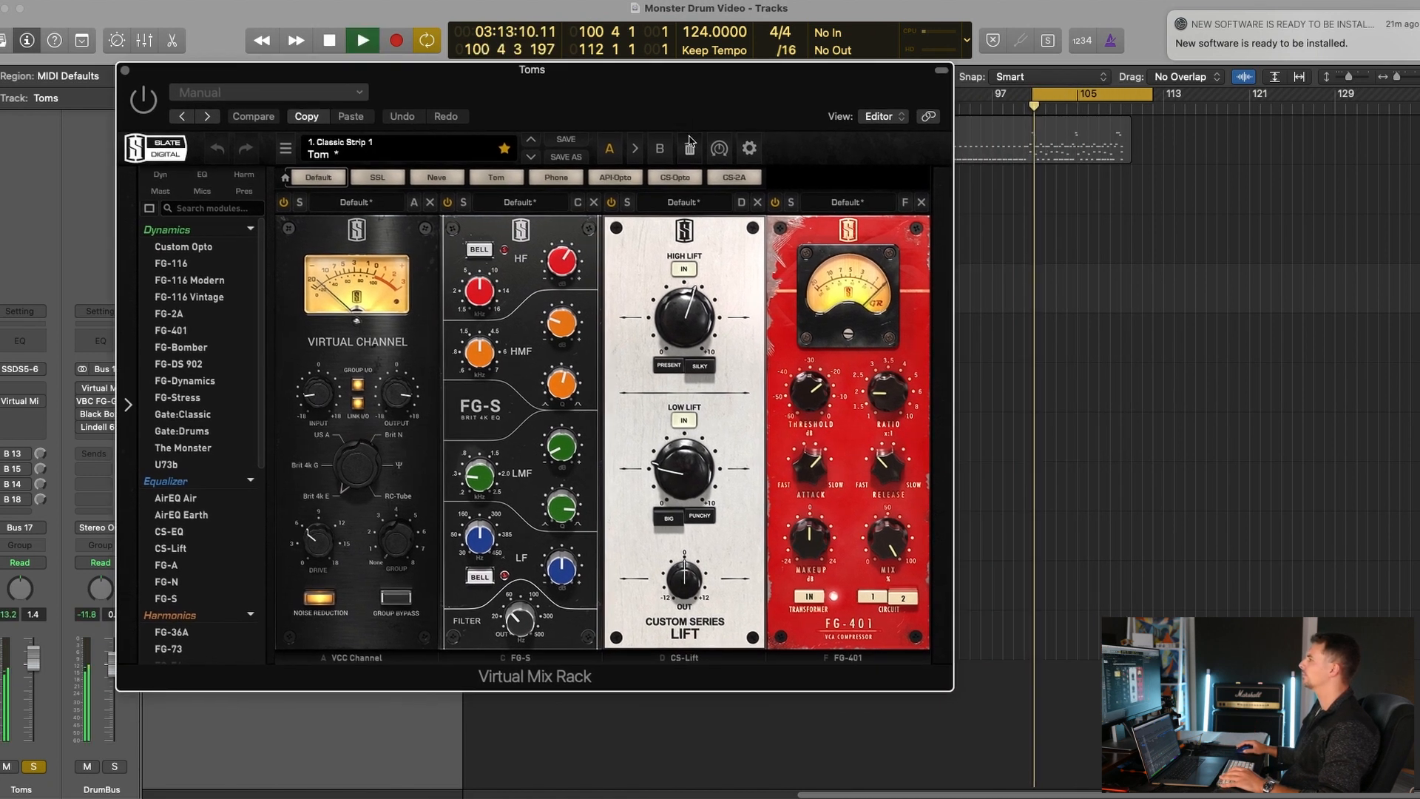
key(space)
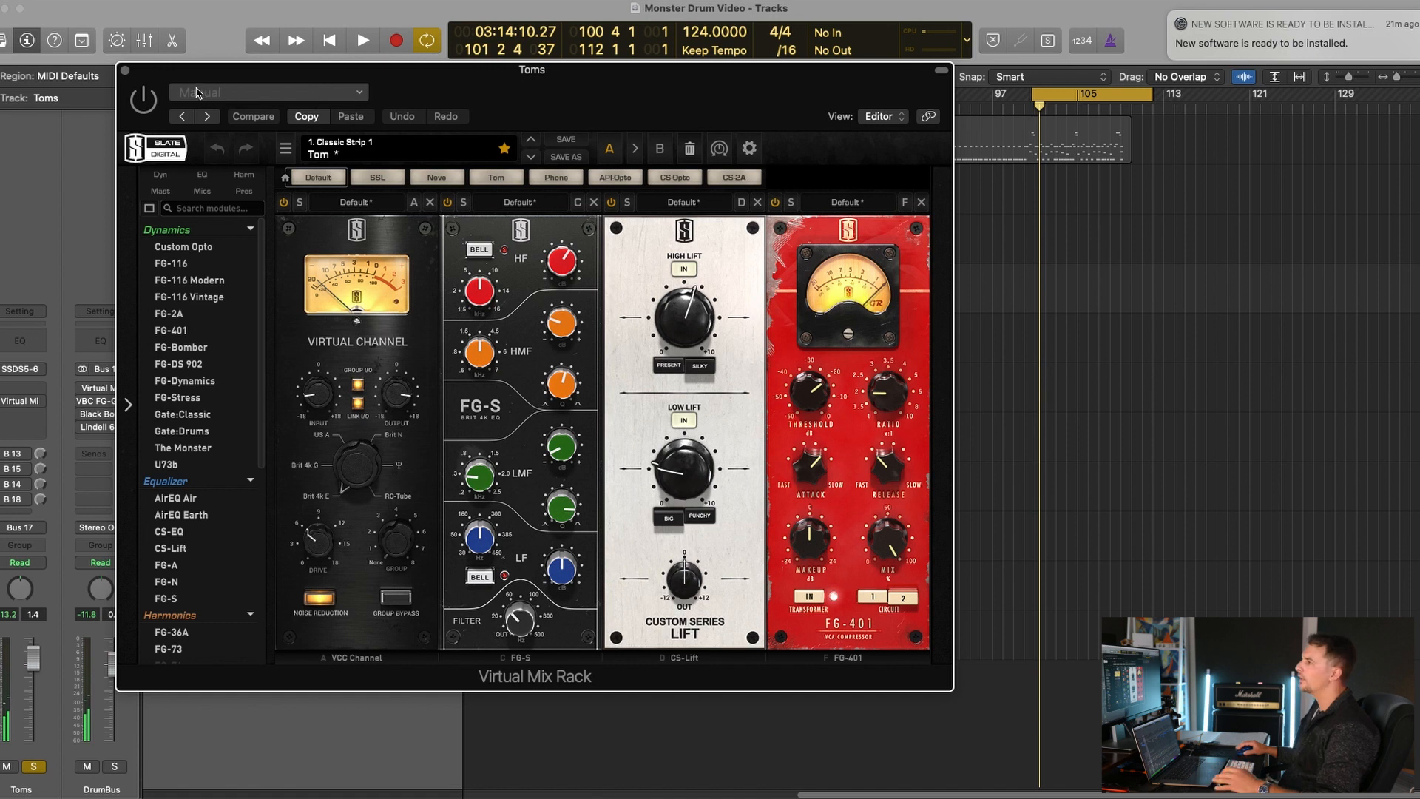
key(space)
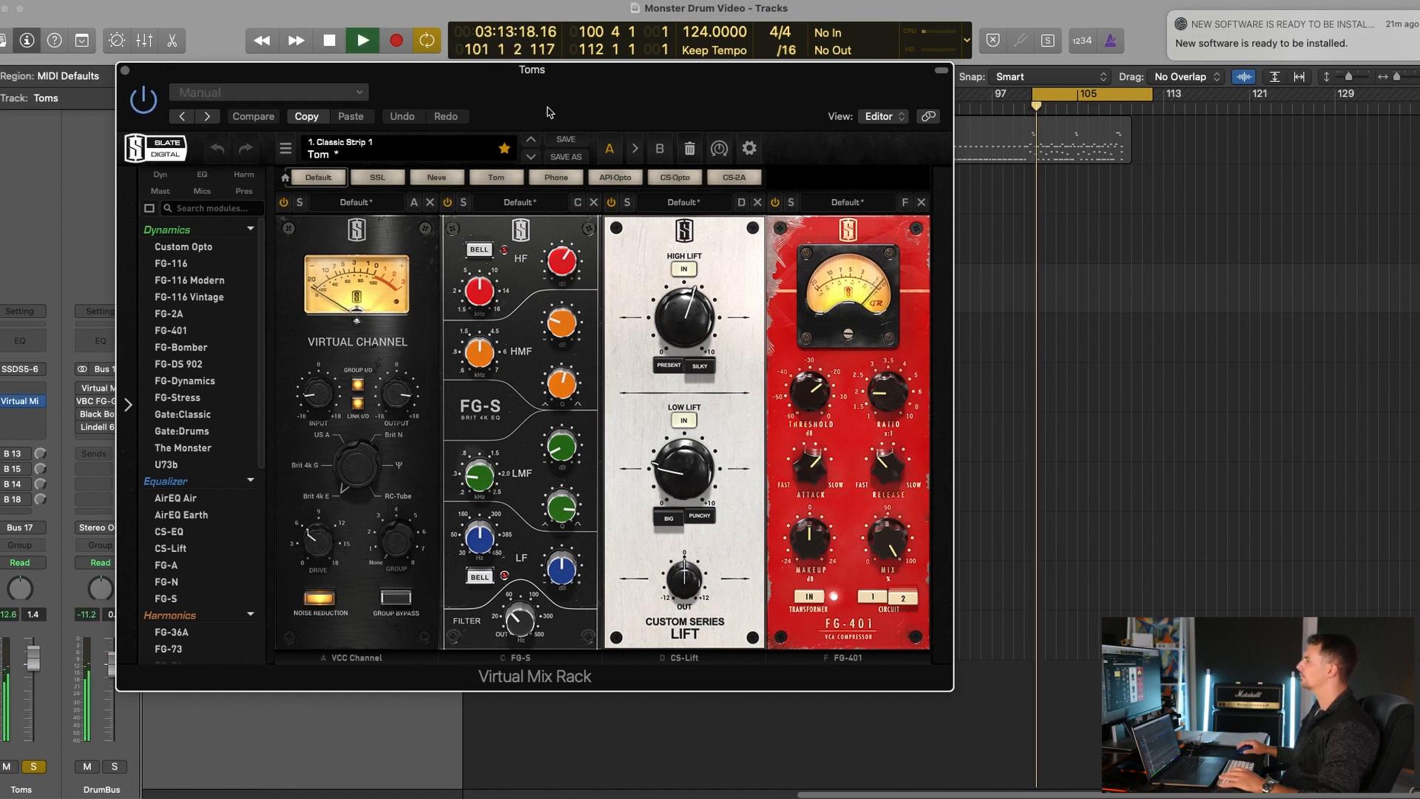
key(space)
drag(567, 103, 909, 149)
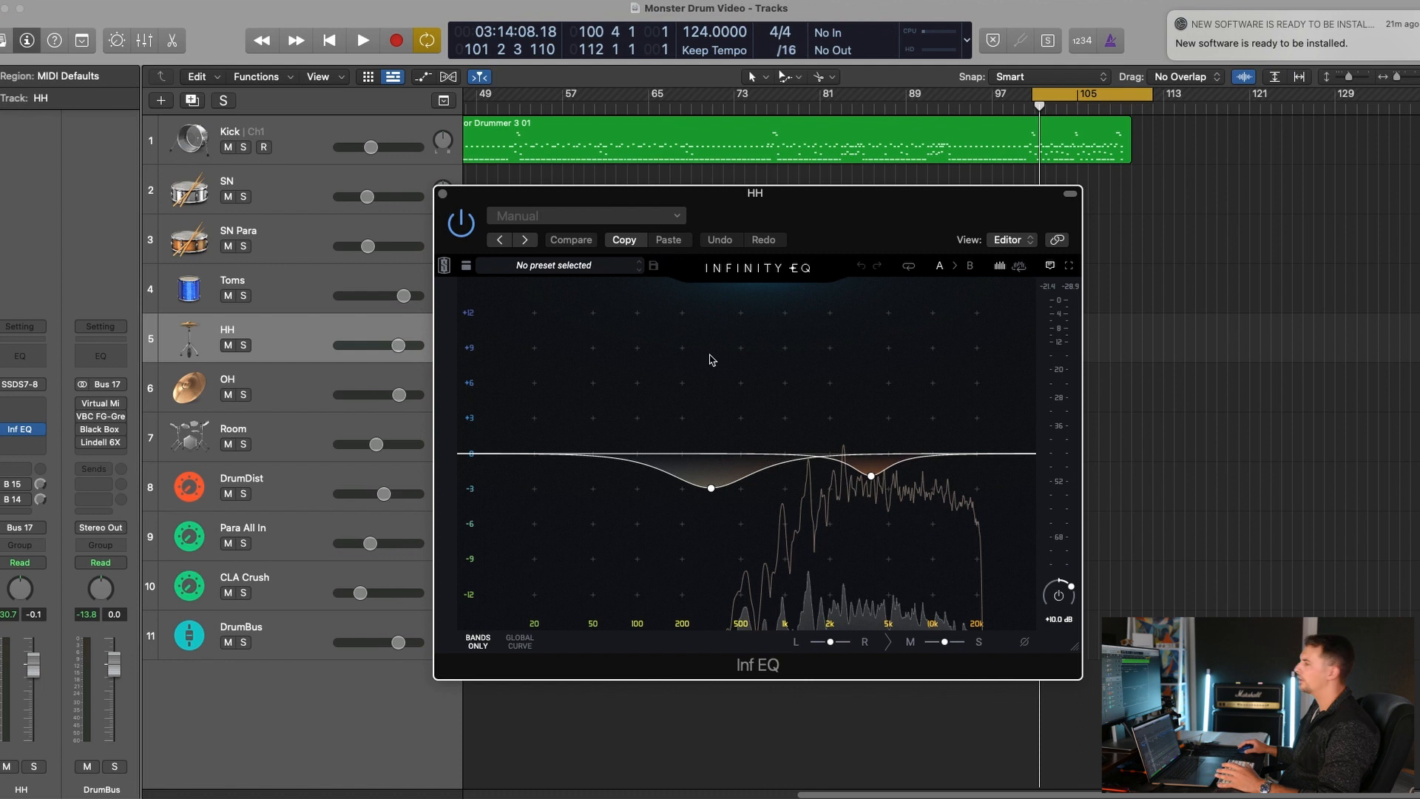
Step: Set the upper cut band in the HH track's Infinity EQ to 4.08 kHz and -2.46 dB during playback, and stop
click(709, 489)
click(871, 476)
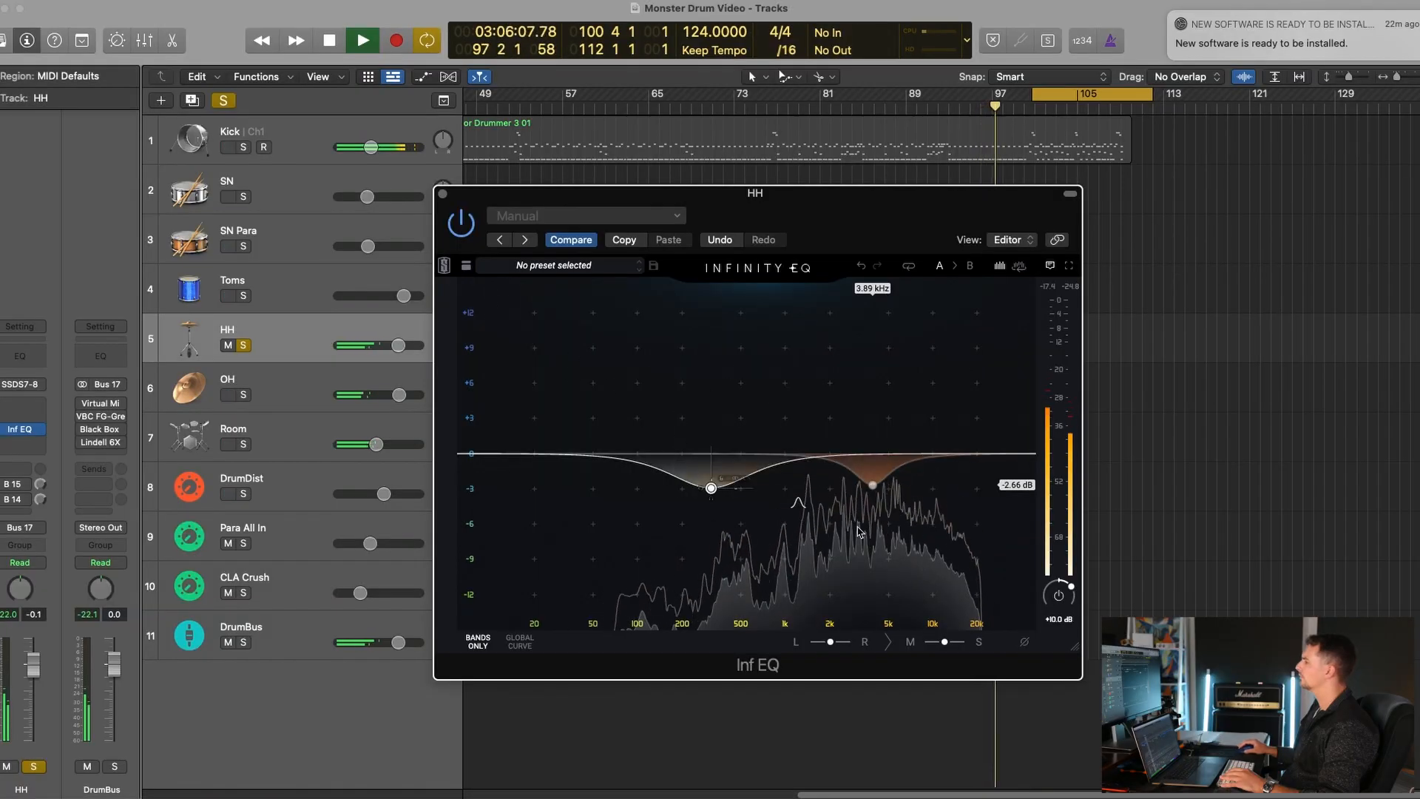
mouse_move(872, 485)
mouse_down()
mouse_move(873, 385)
mouse_move(876, 483)
mouse_up()
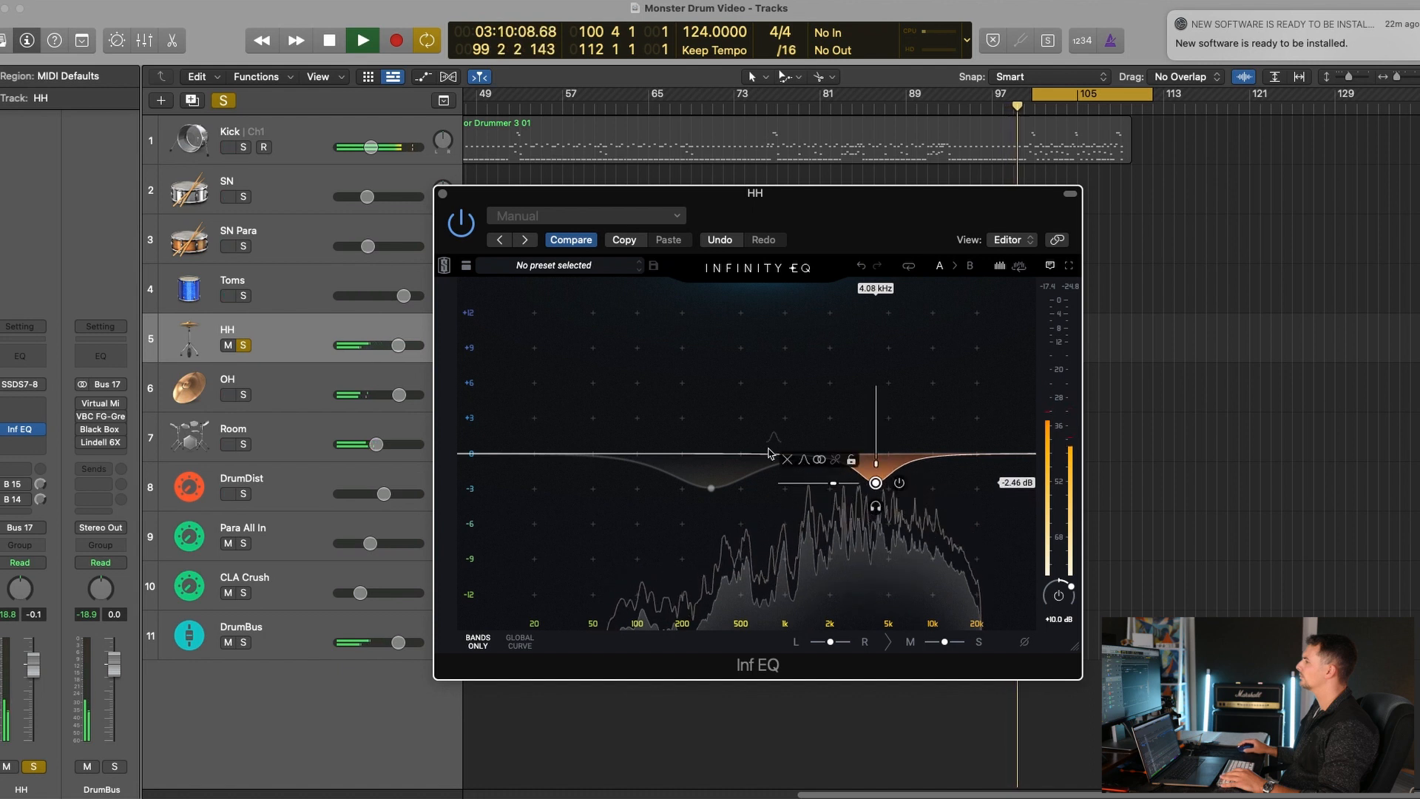
drag(843, 212, 832, 213)
key(space)
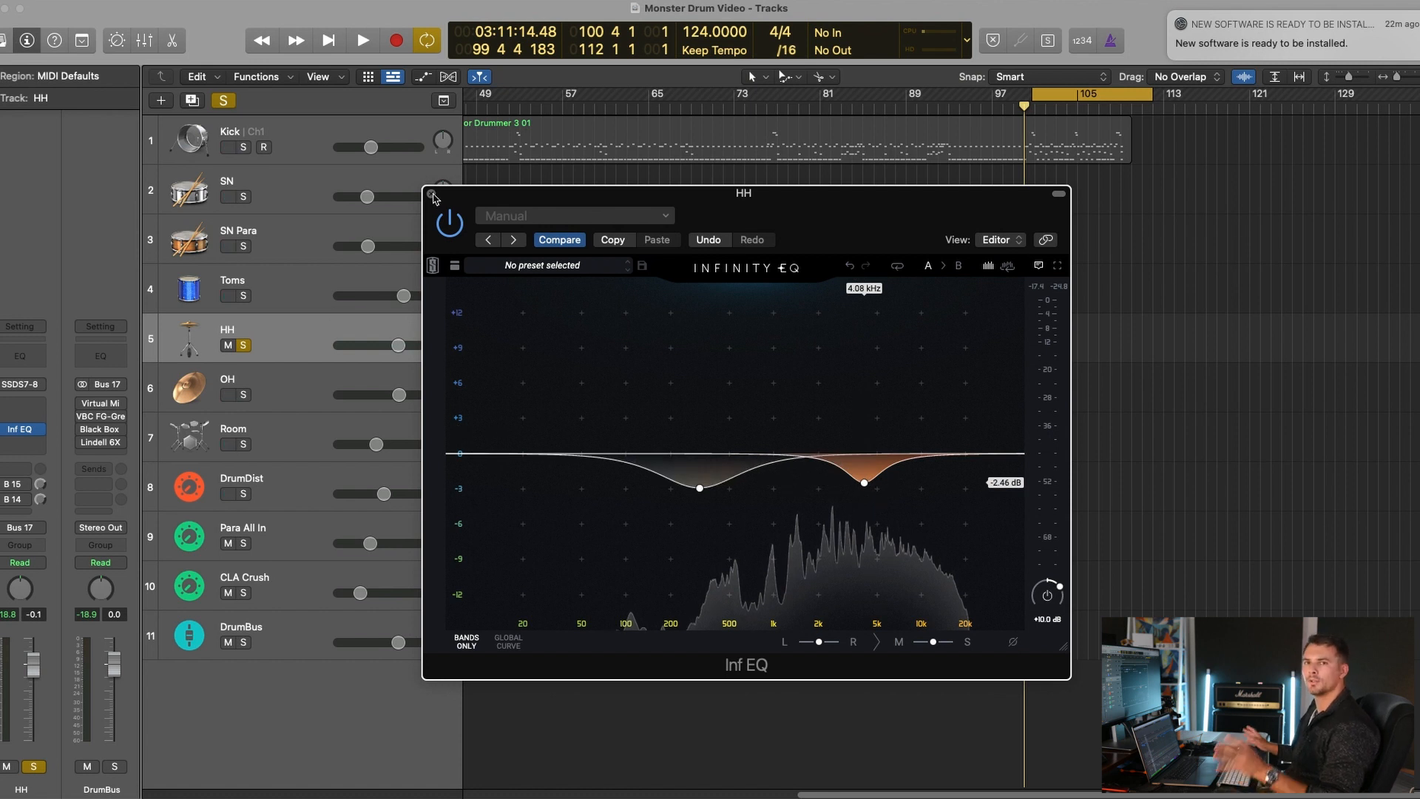
Step: Close the HH equalizer and unsolo that track, and select the OH track
click(431, 194)
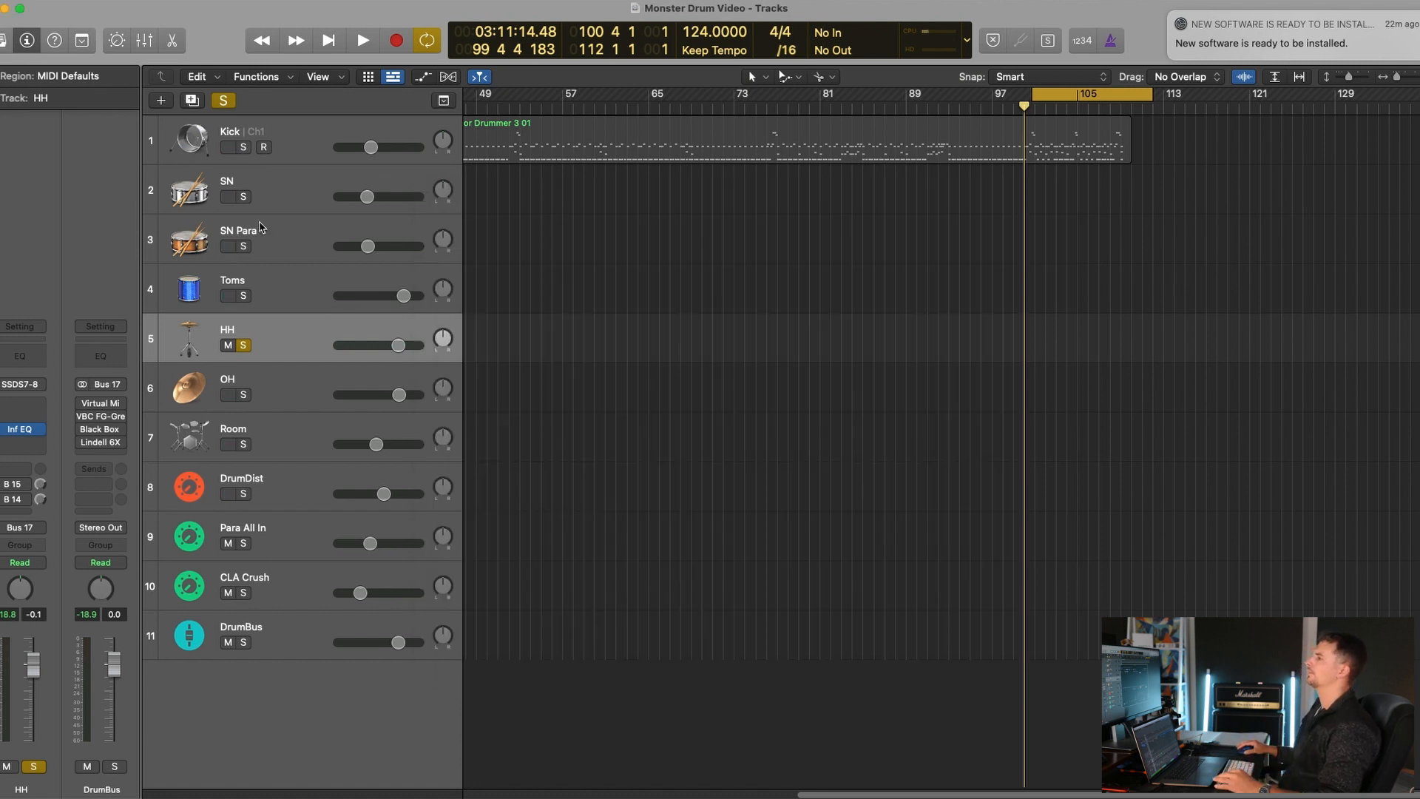
click(241, 346)
click(290, 389)
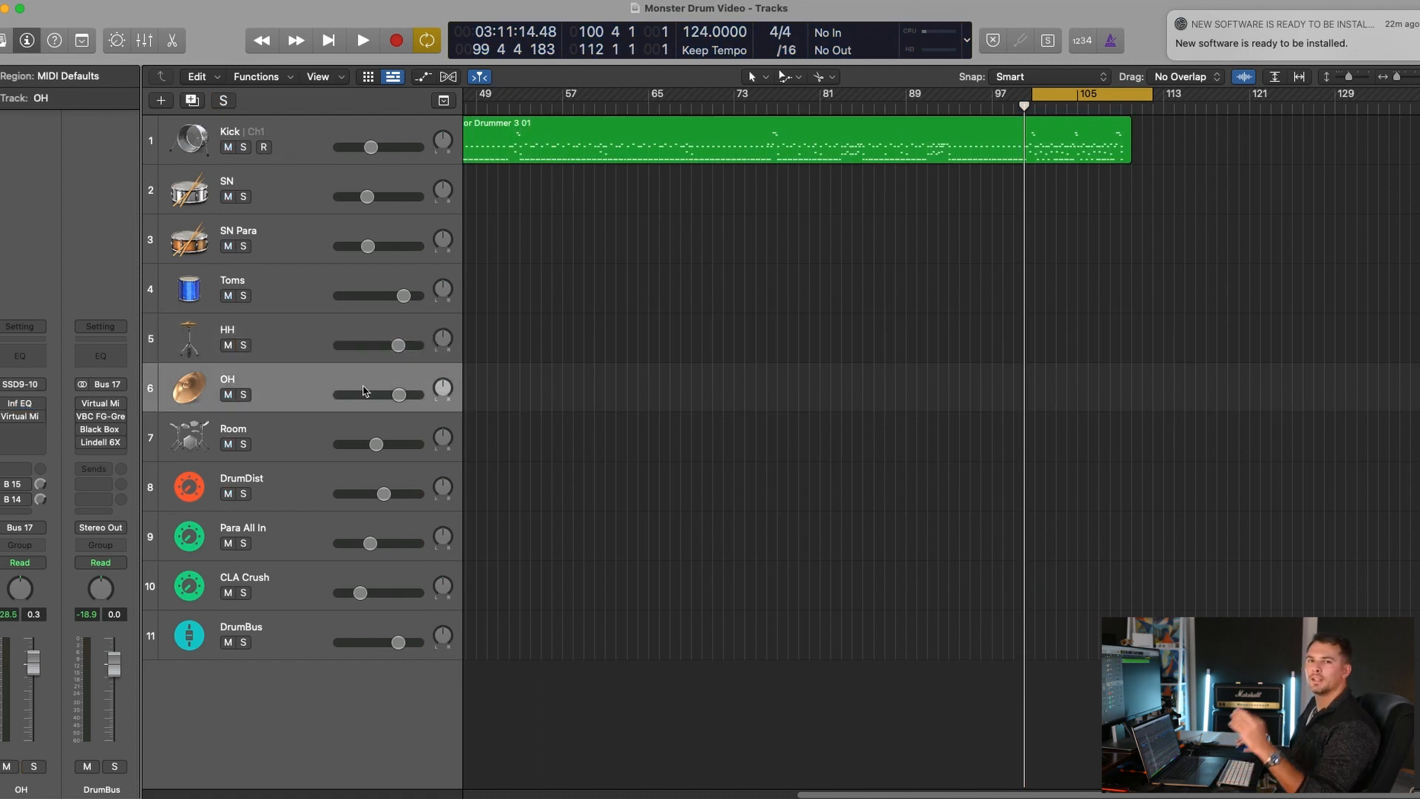
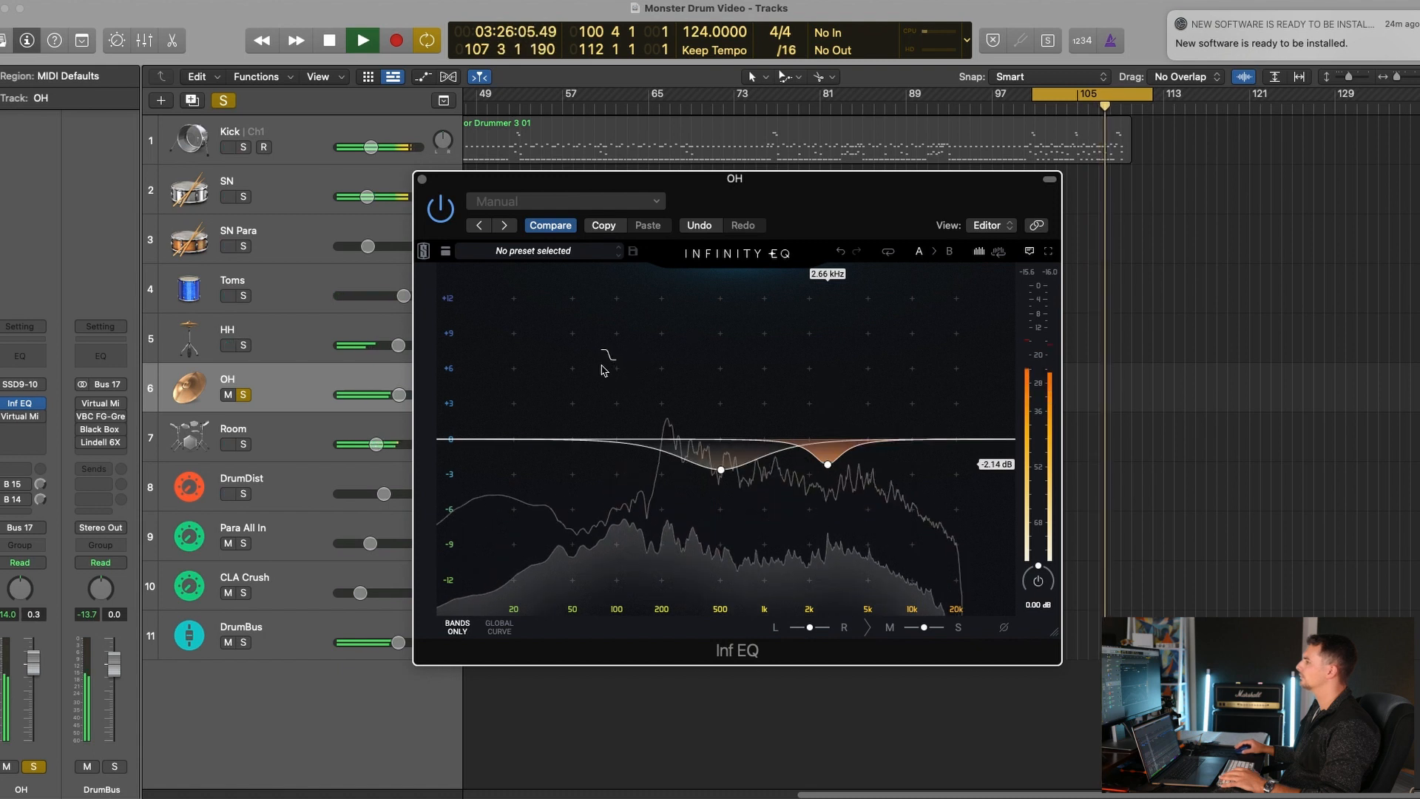
Step: Stop playback and replace the OH track's Infinity EQ window with its Virtual Mix Rack, positioned with all modules in view
key(space)
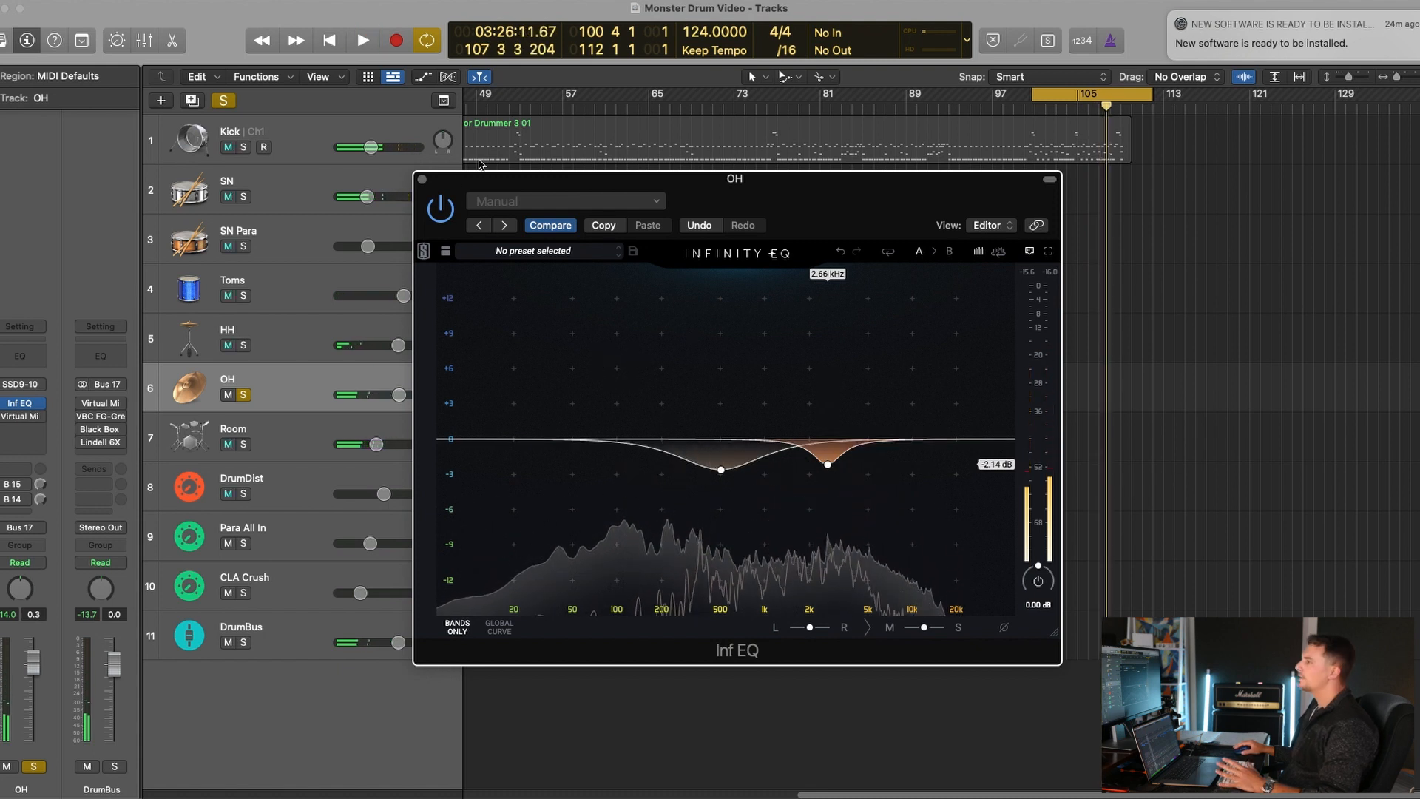
click(422, 179)
click(30, 418)
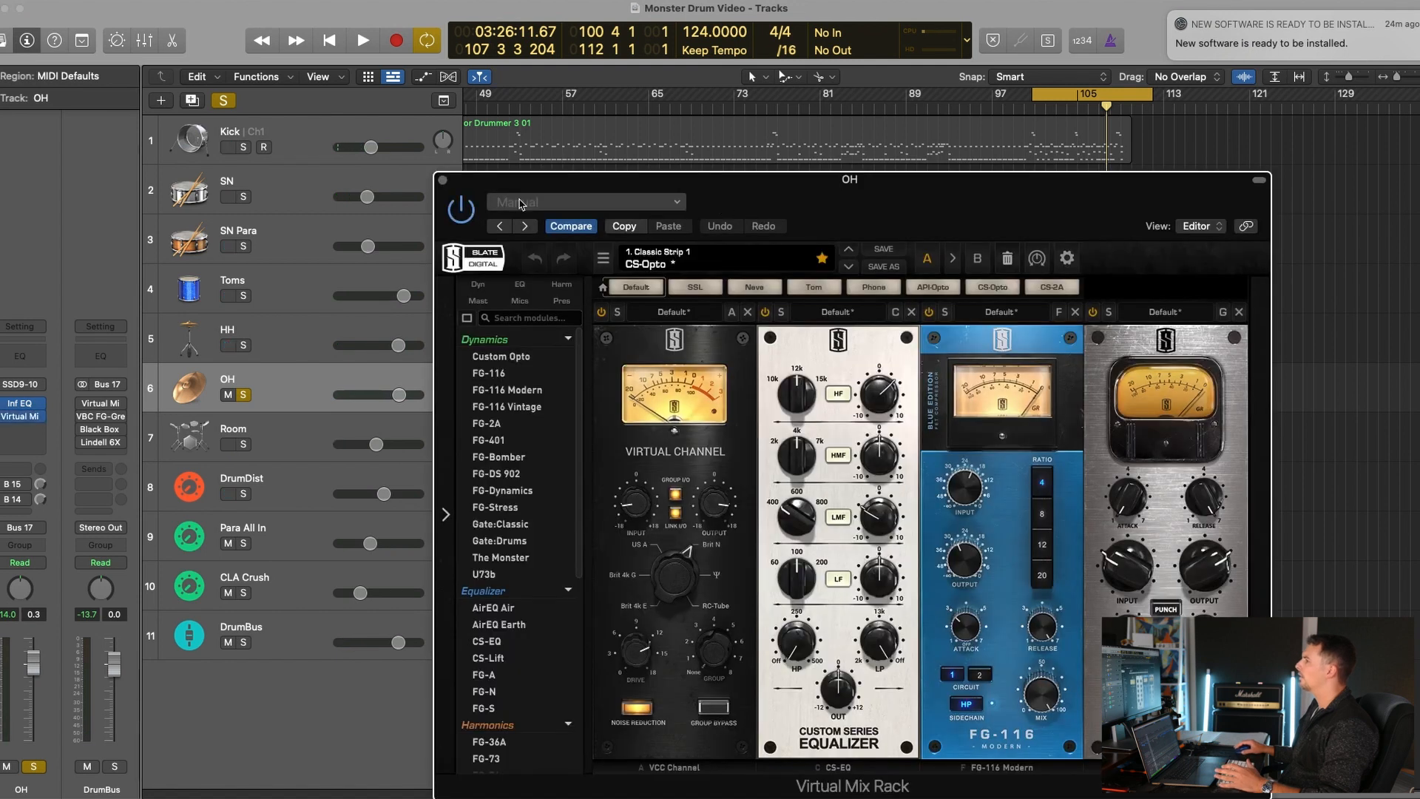
drag(769, 200, 475, 127)
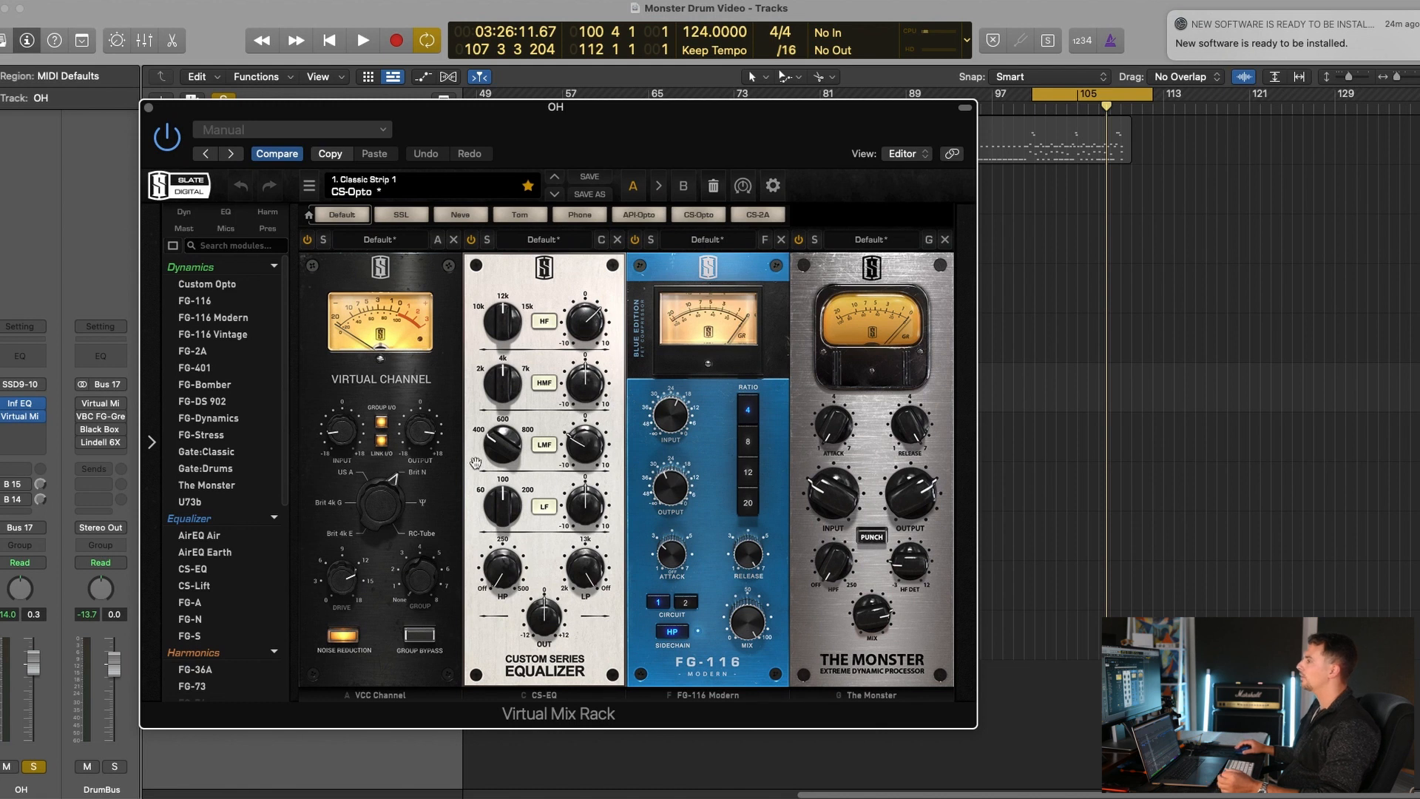
drag(589, 439, 588, 439)
drag(495, 440, 494, 462)
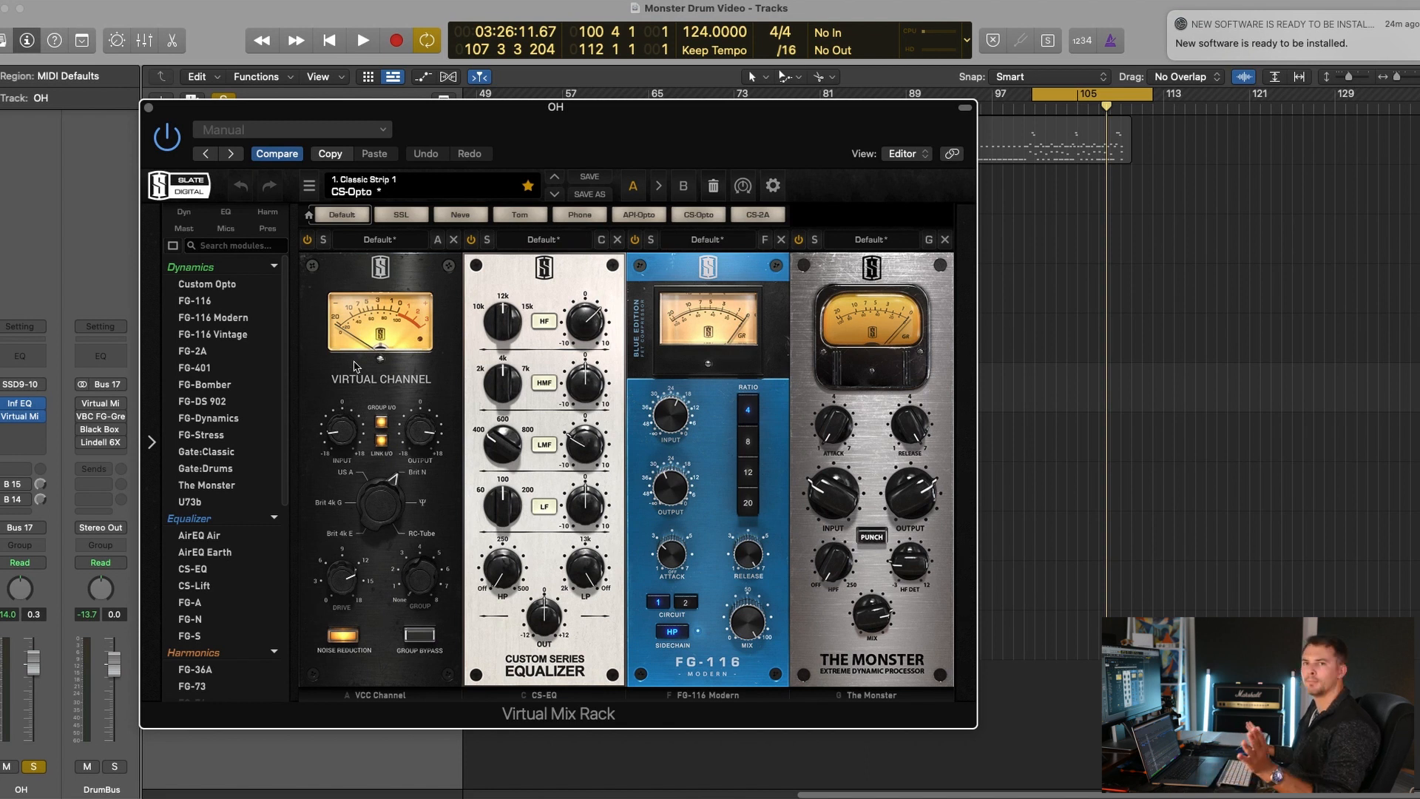
drag(567, 302, 566, 289)
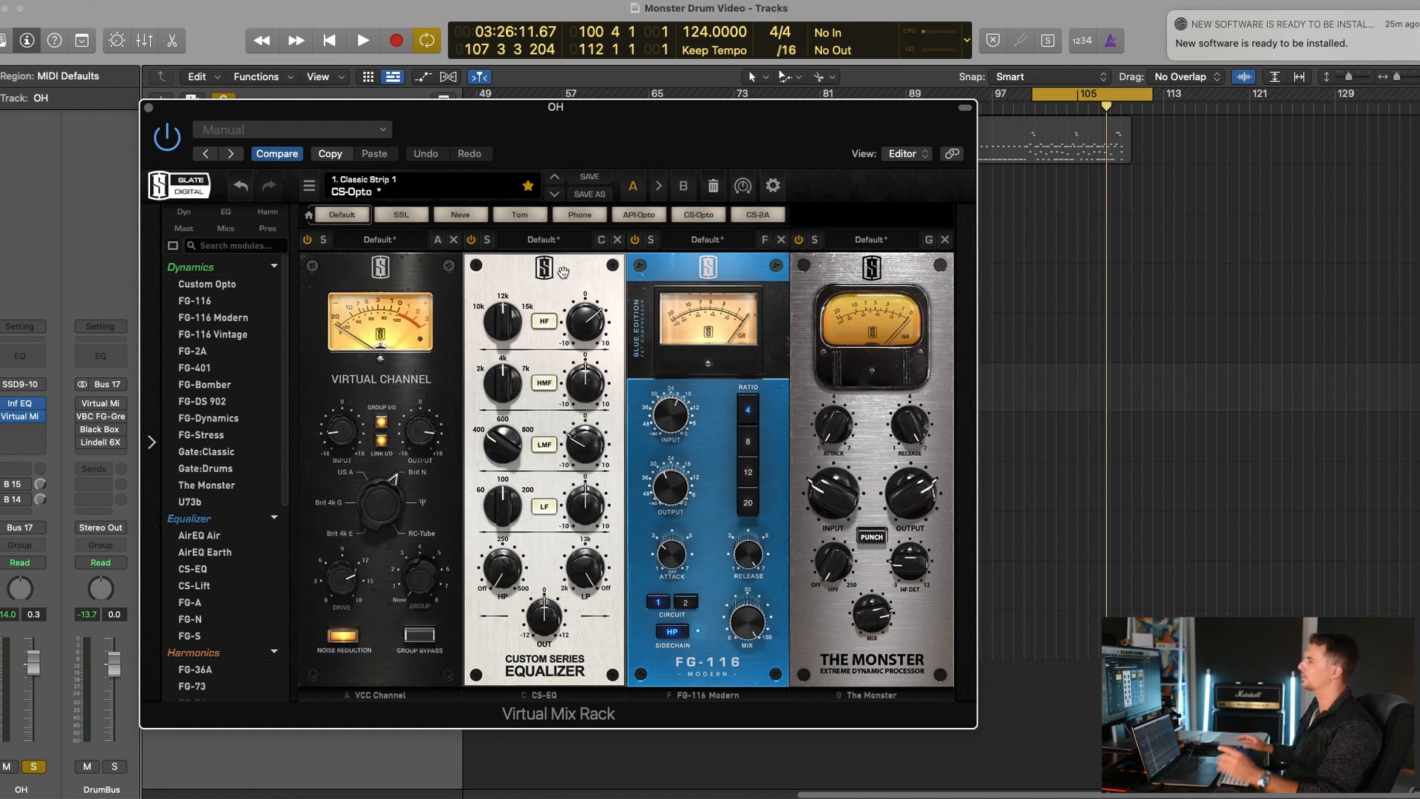
Step: Switch off the FG-116 Modern and The Monster modules in the OH track's Virtual Mix Rack
click(635, 239)
click(798, 239)
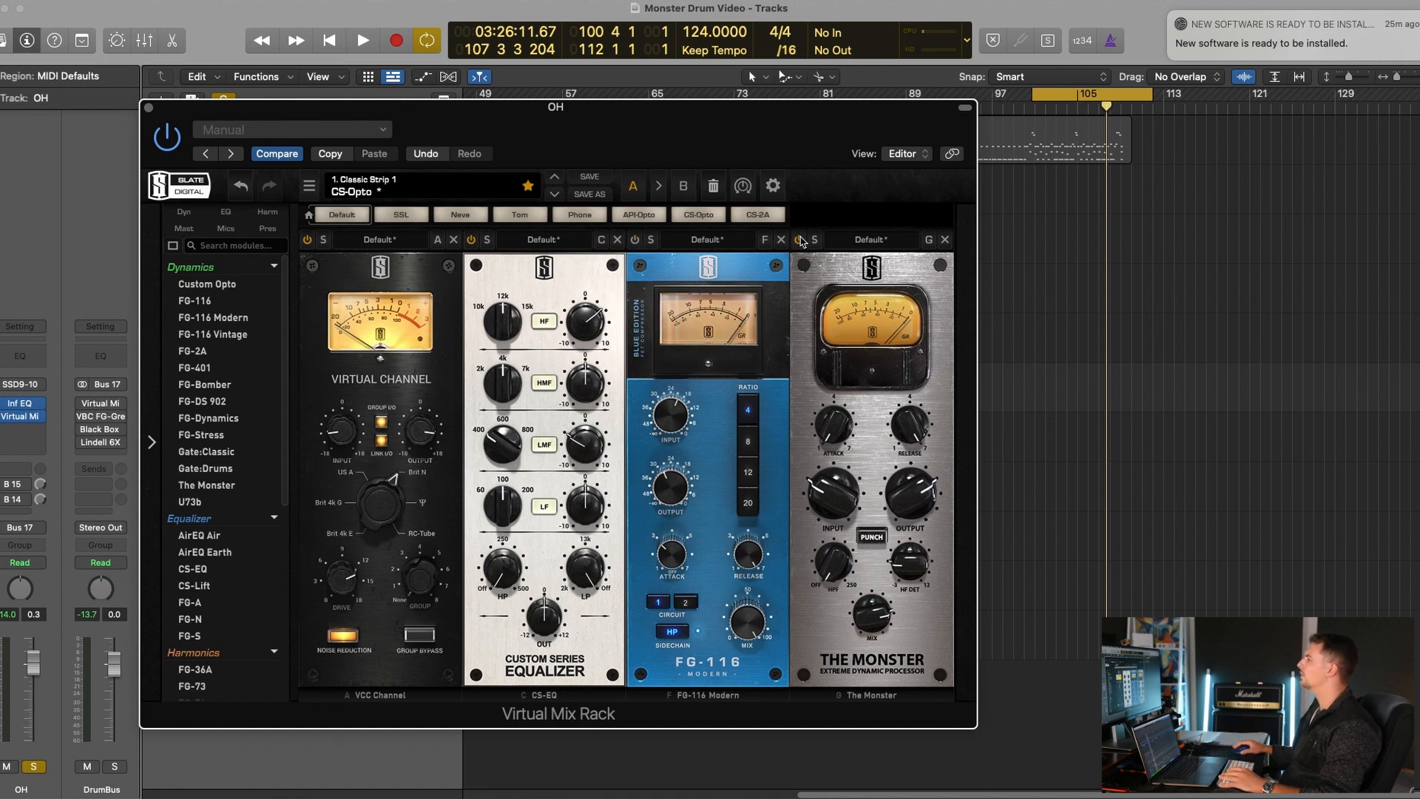
Step: Compare the OH track's sound with the CS-EQ module off and on during looped playback, and stop
key(space)
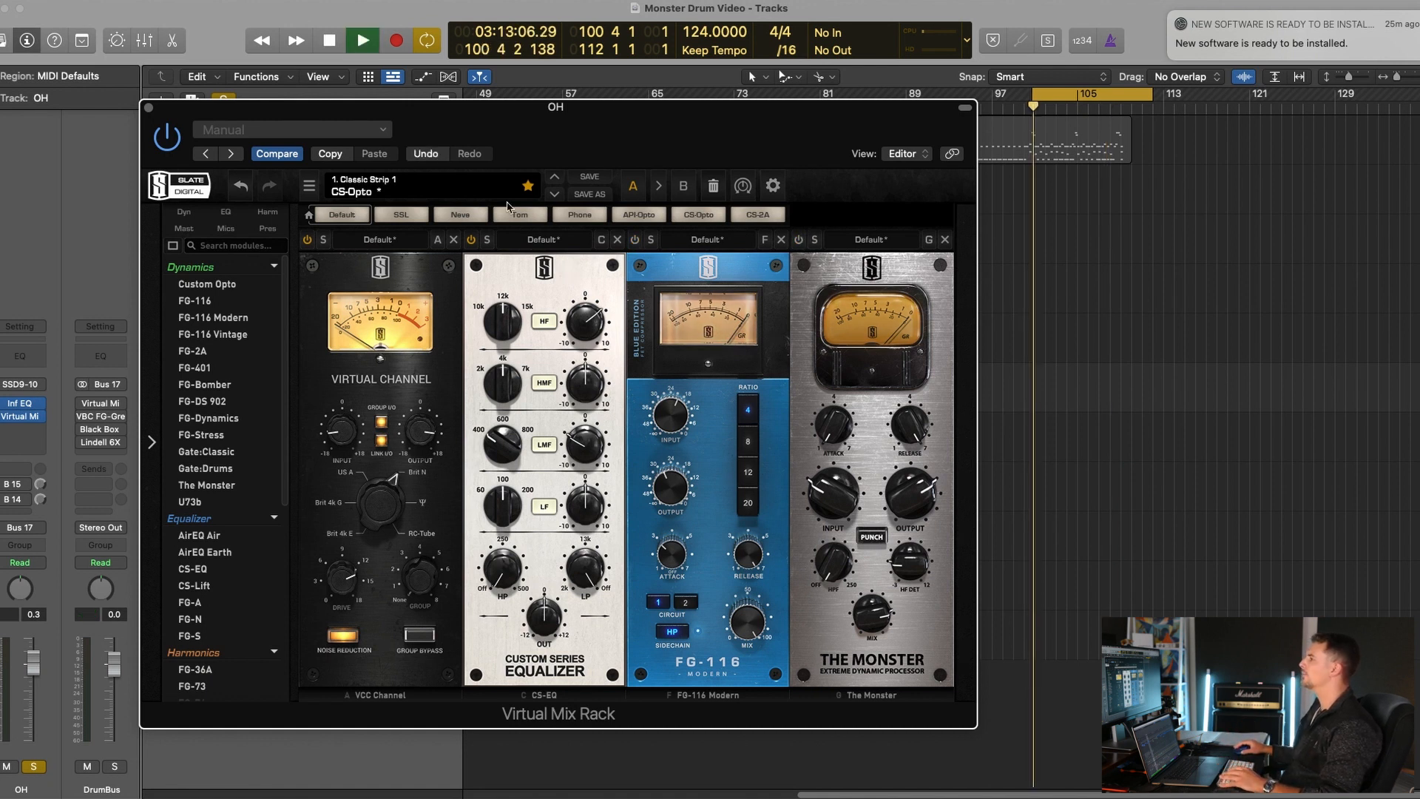
click(471, 240)
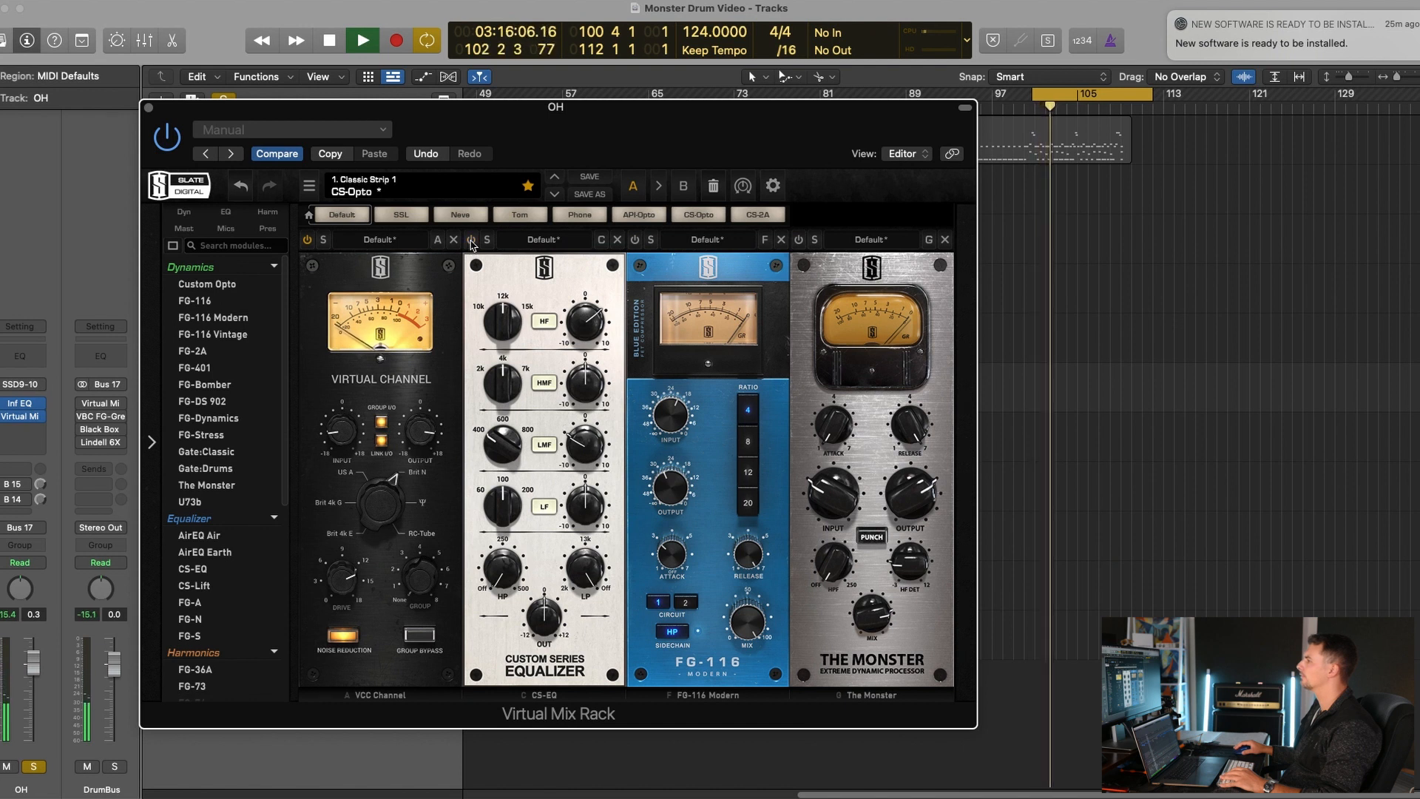
click(472, 240)
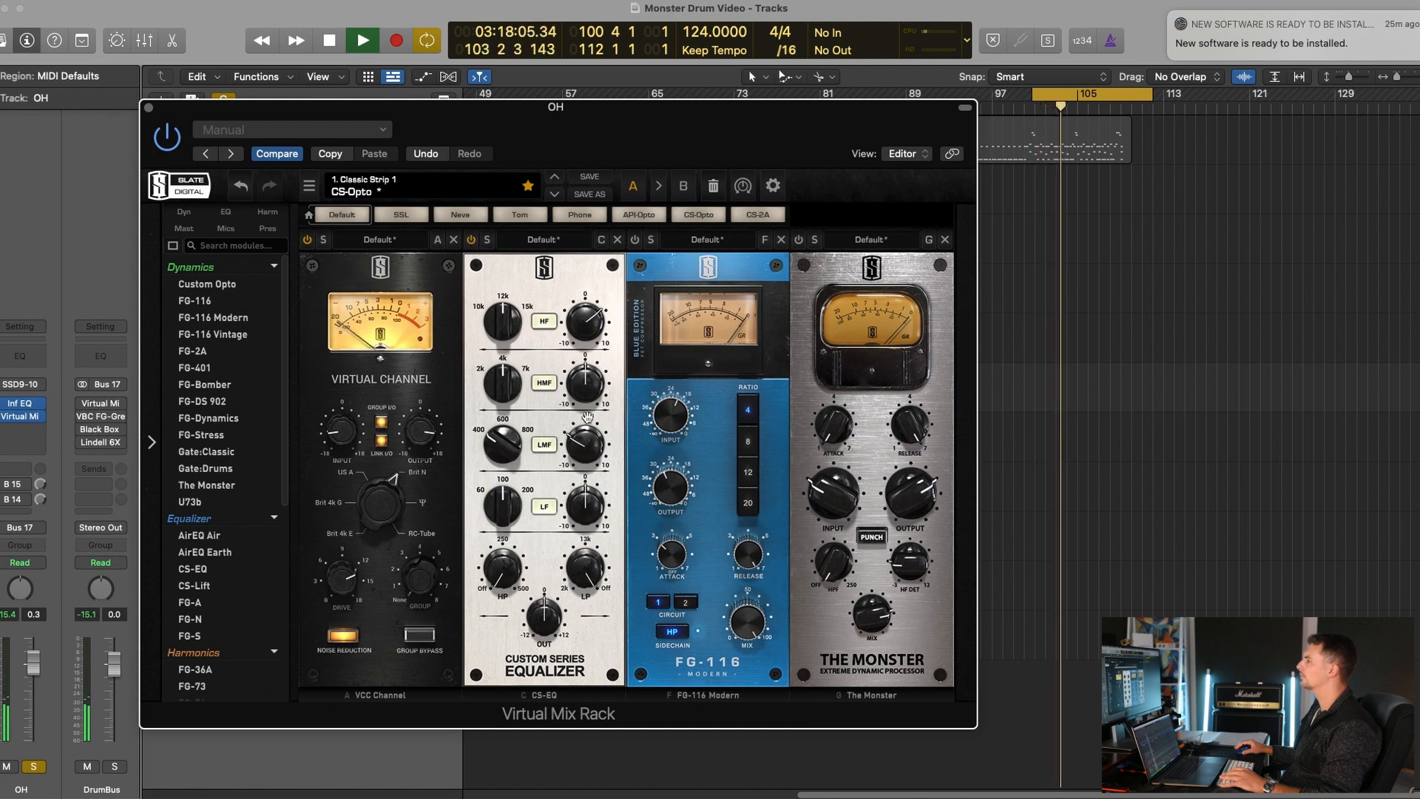
drag(585, 444, 595, 454)
drag(700, 145, 705, 142)
key(space)
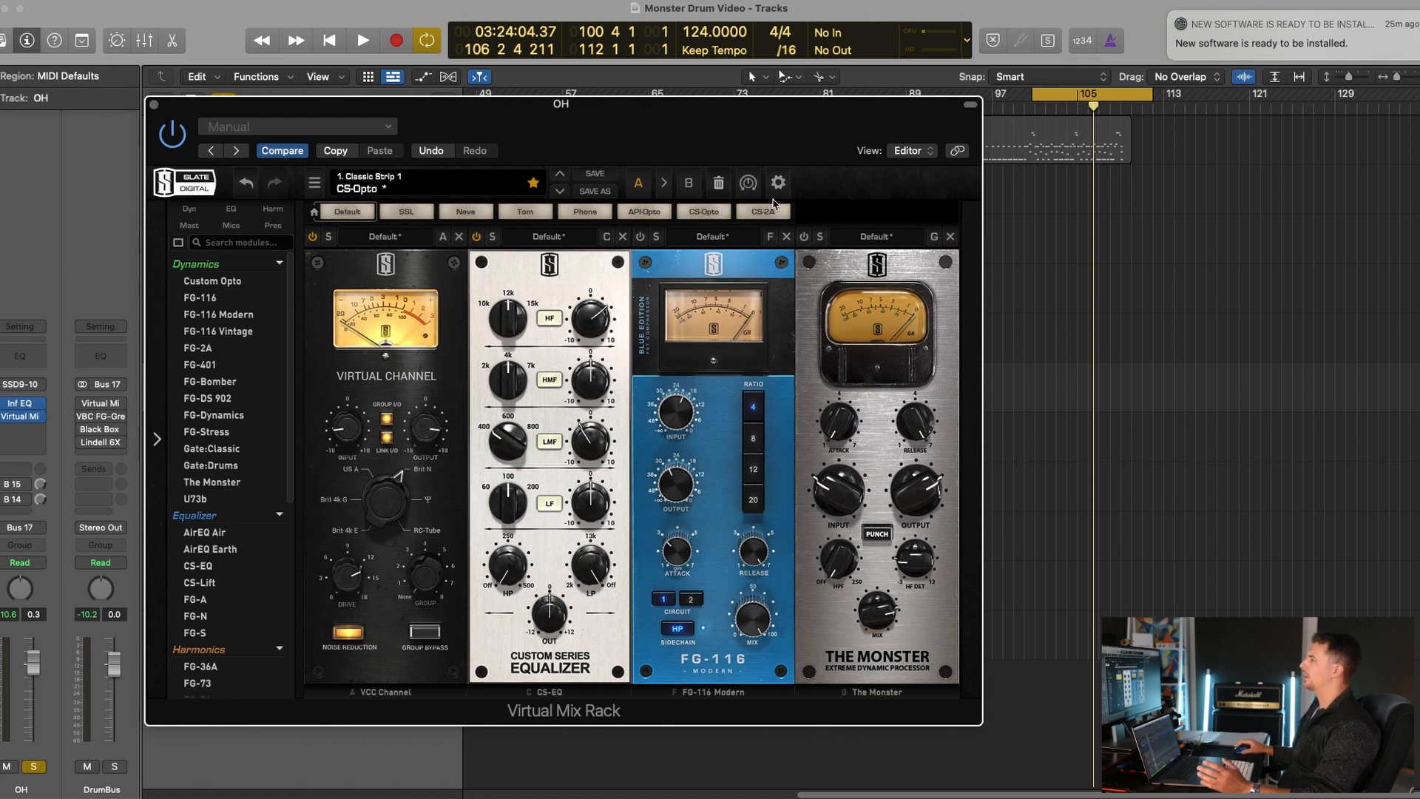
Step: Switch on the FG-116 Modern module in the OH track's rack, audition it over the loop, and stop
click(641, 237)
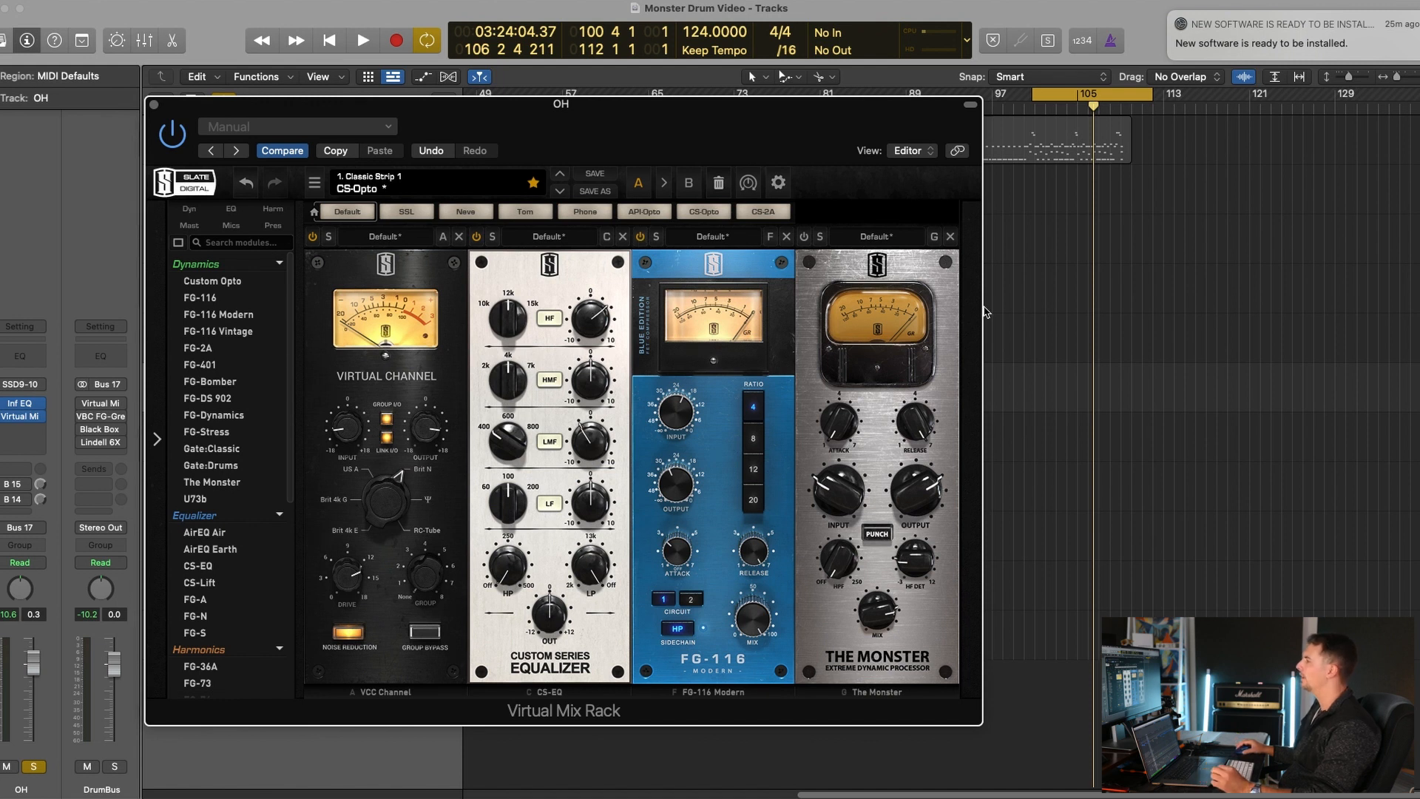
drag(789, 122, 788, 105)
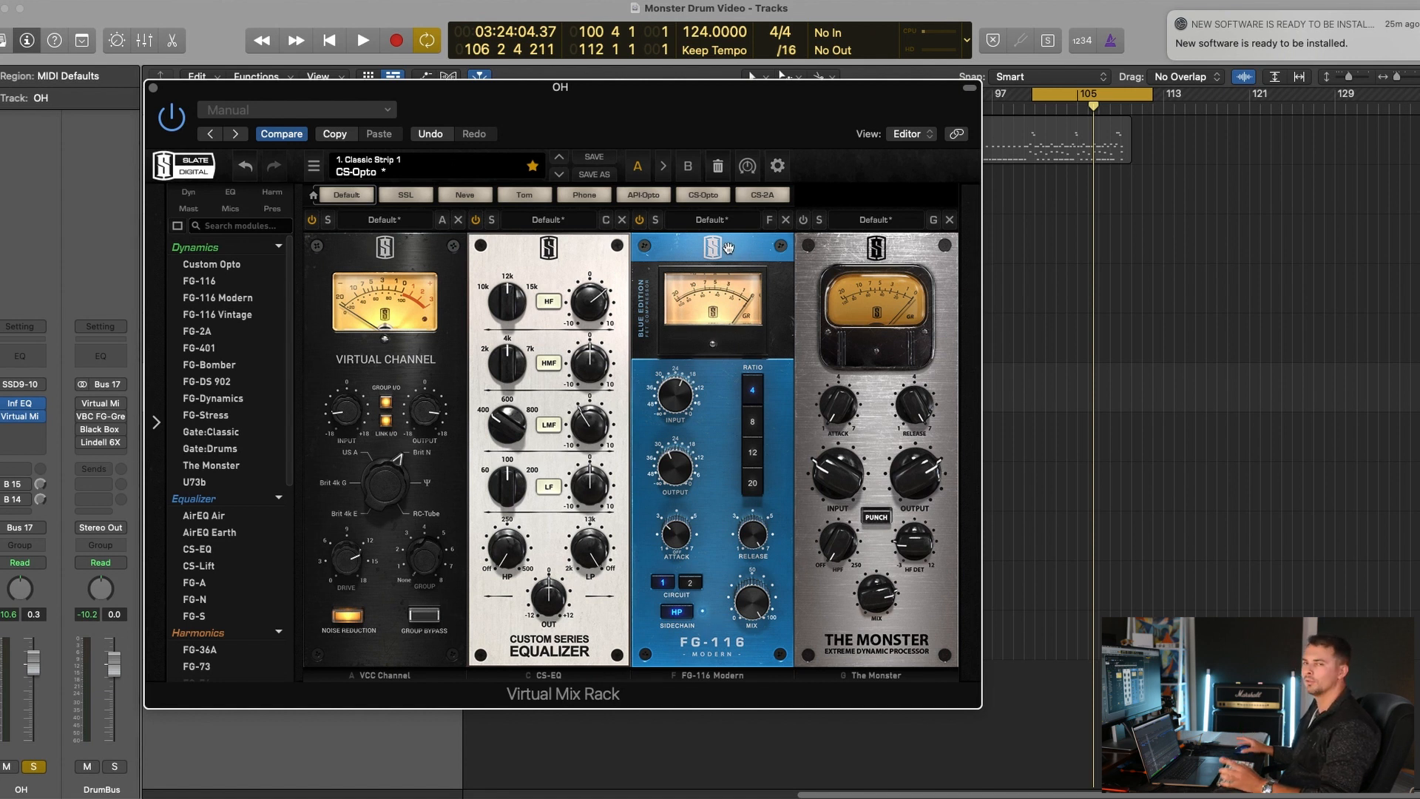
key(space)
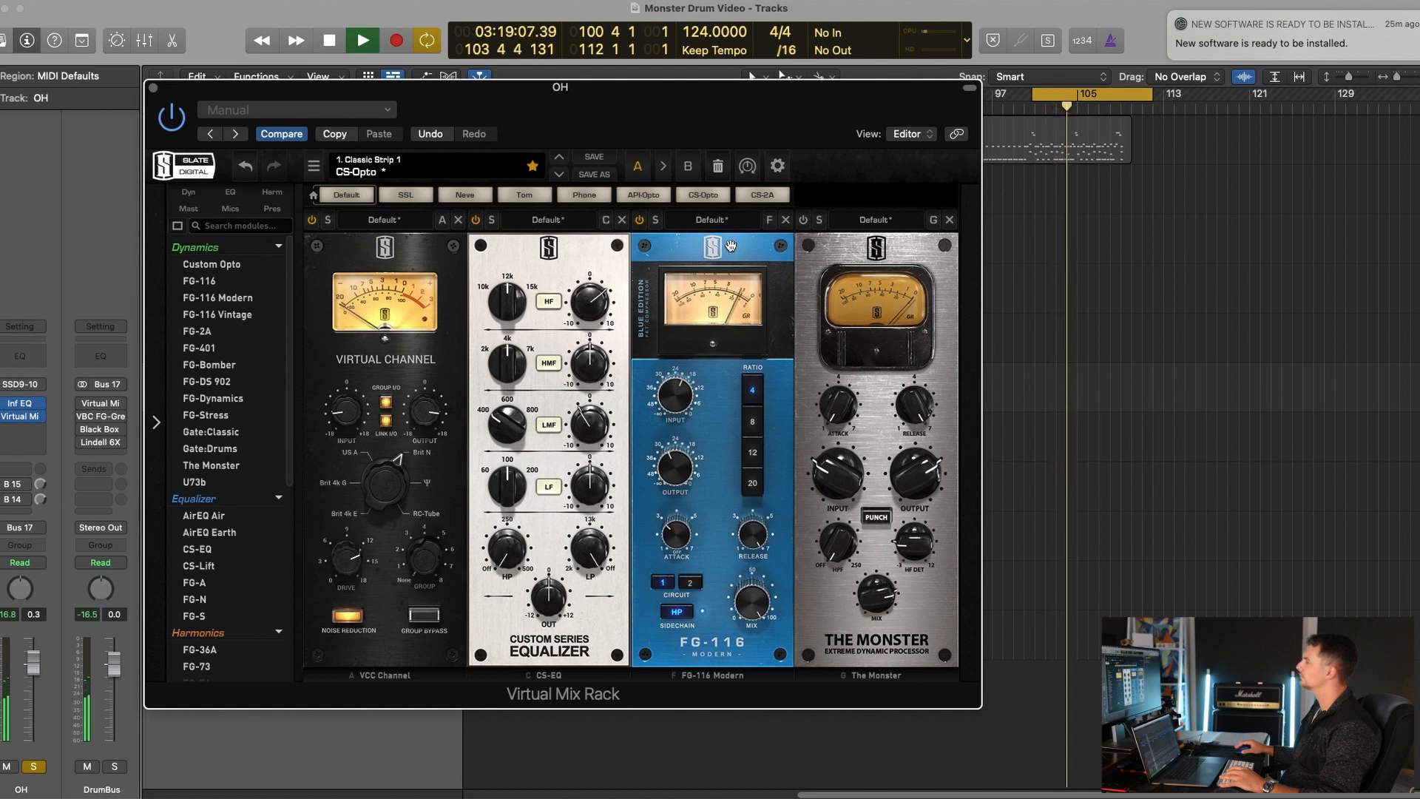
key(space)
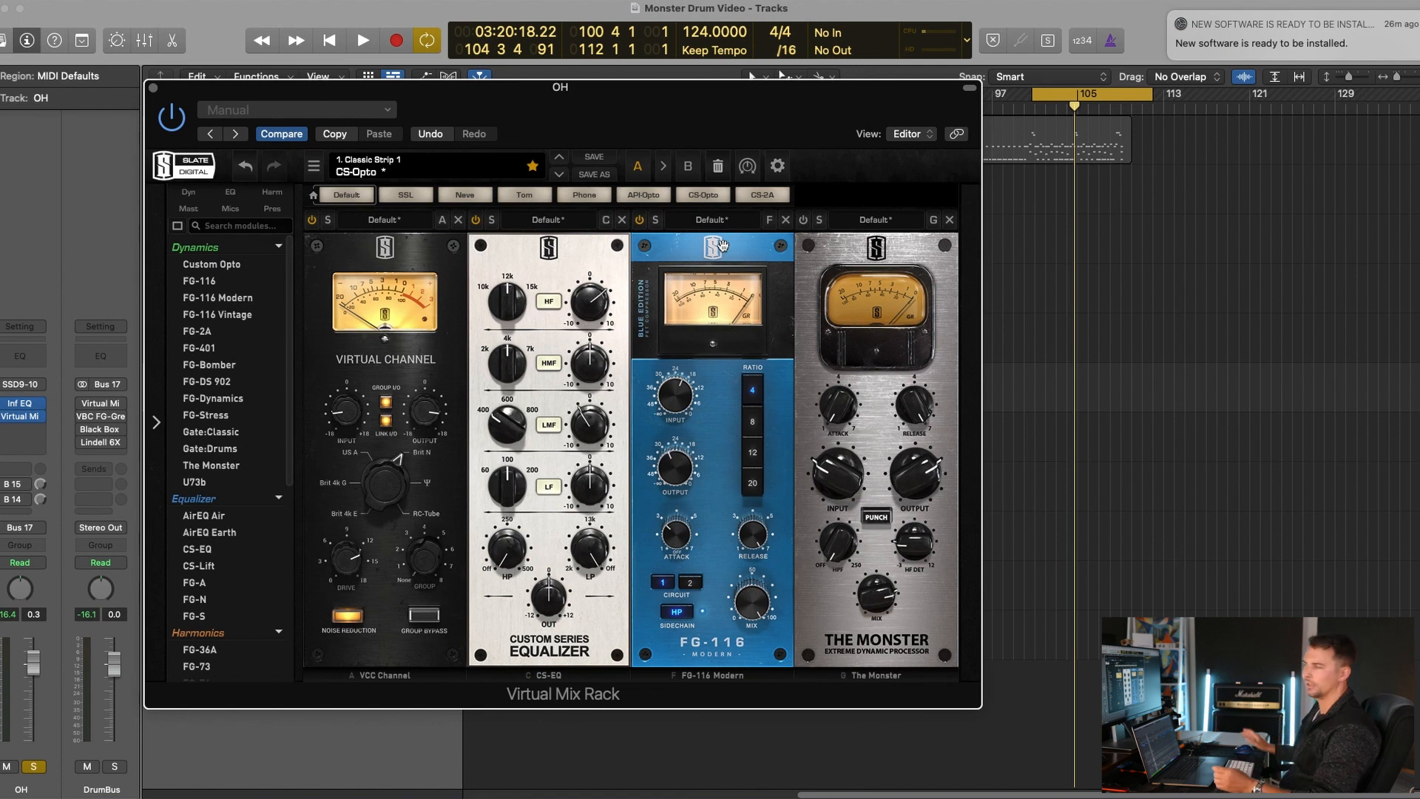
Step: Switch on The Monster module in the OH rack, comparing it off and on during playback, and stop
click(804, 221)
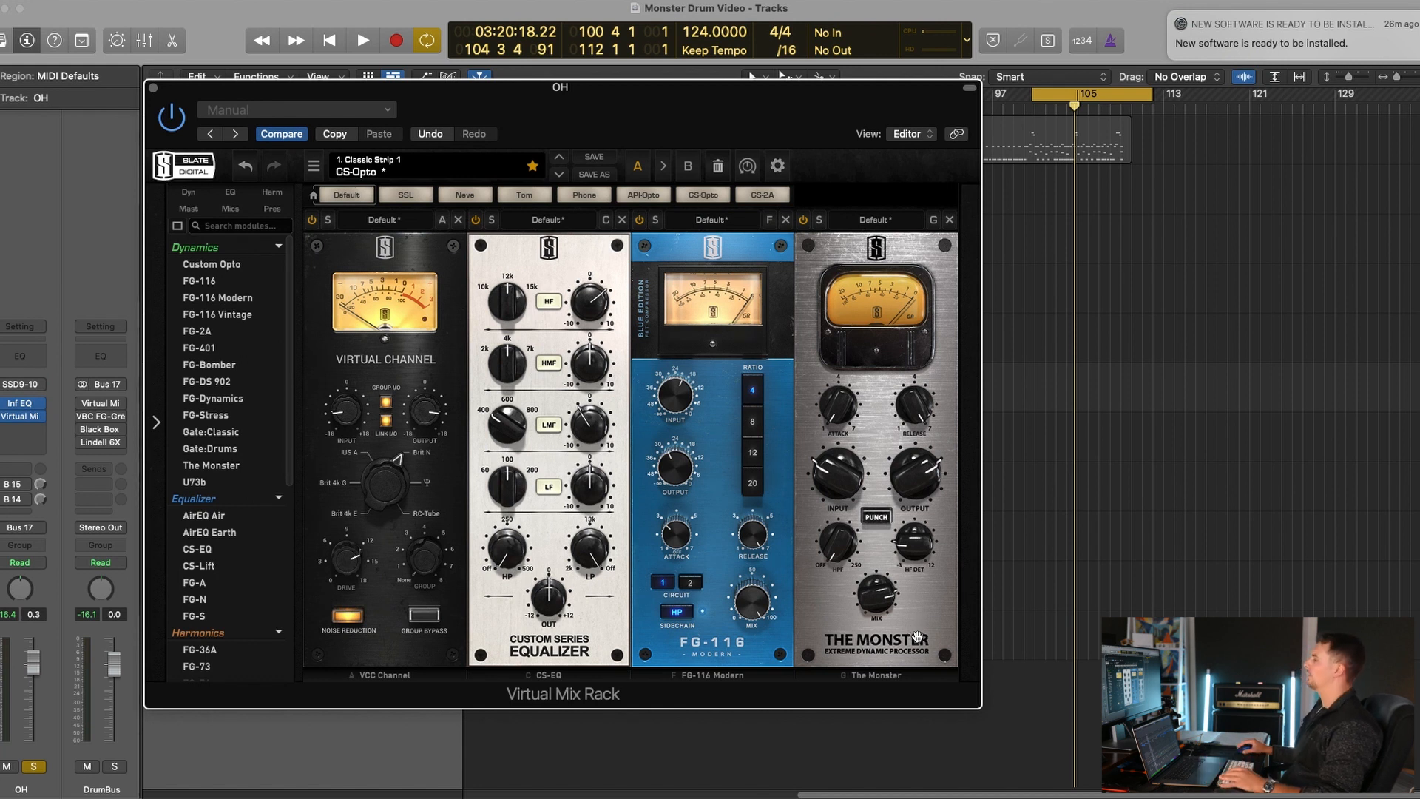
key(space)
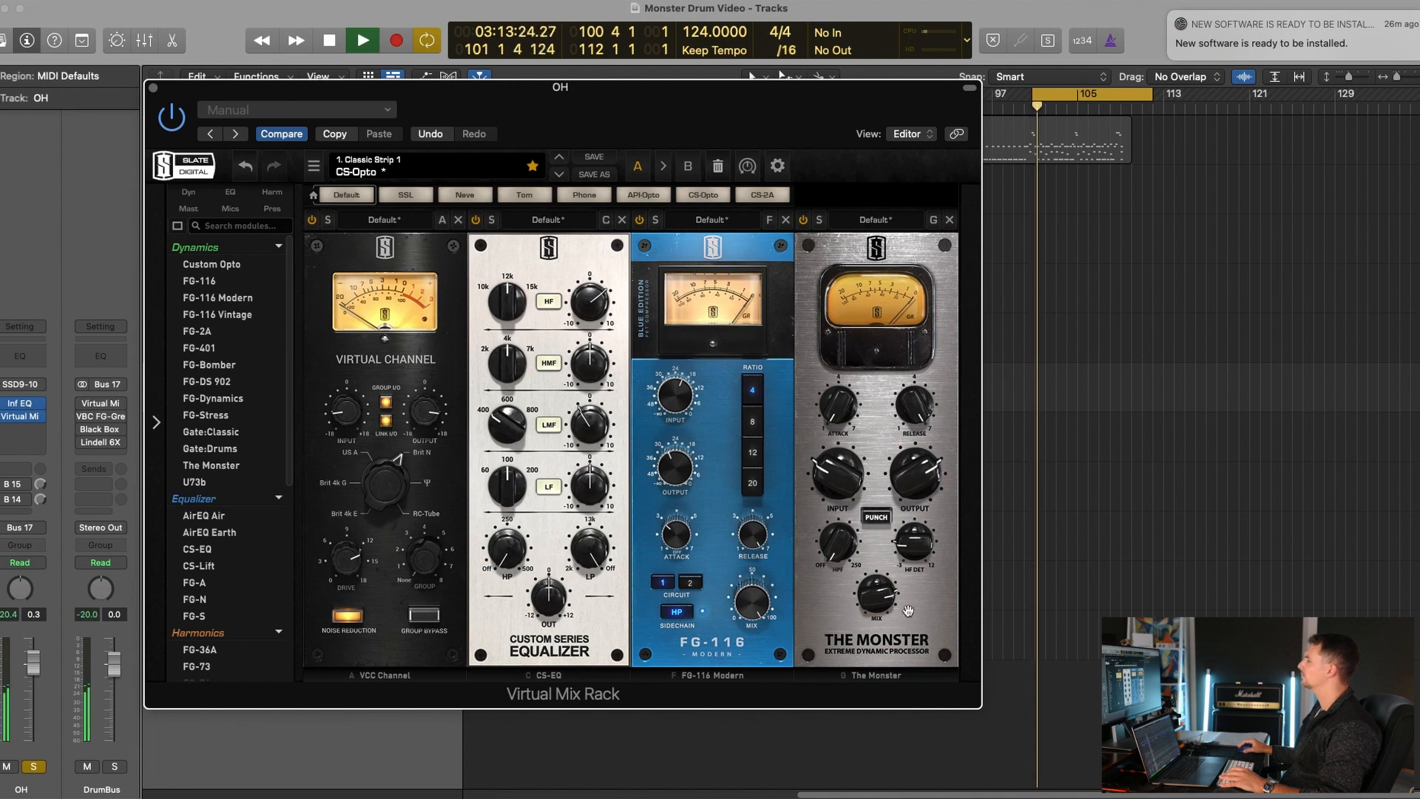
click(804, 221)
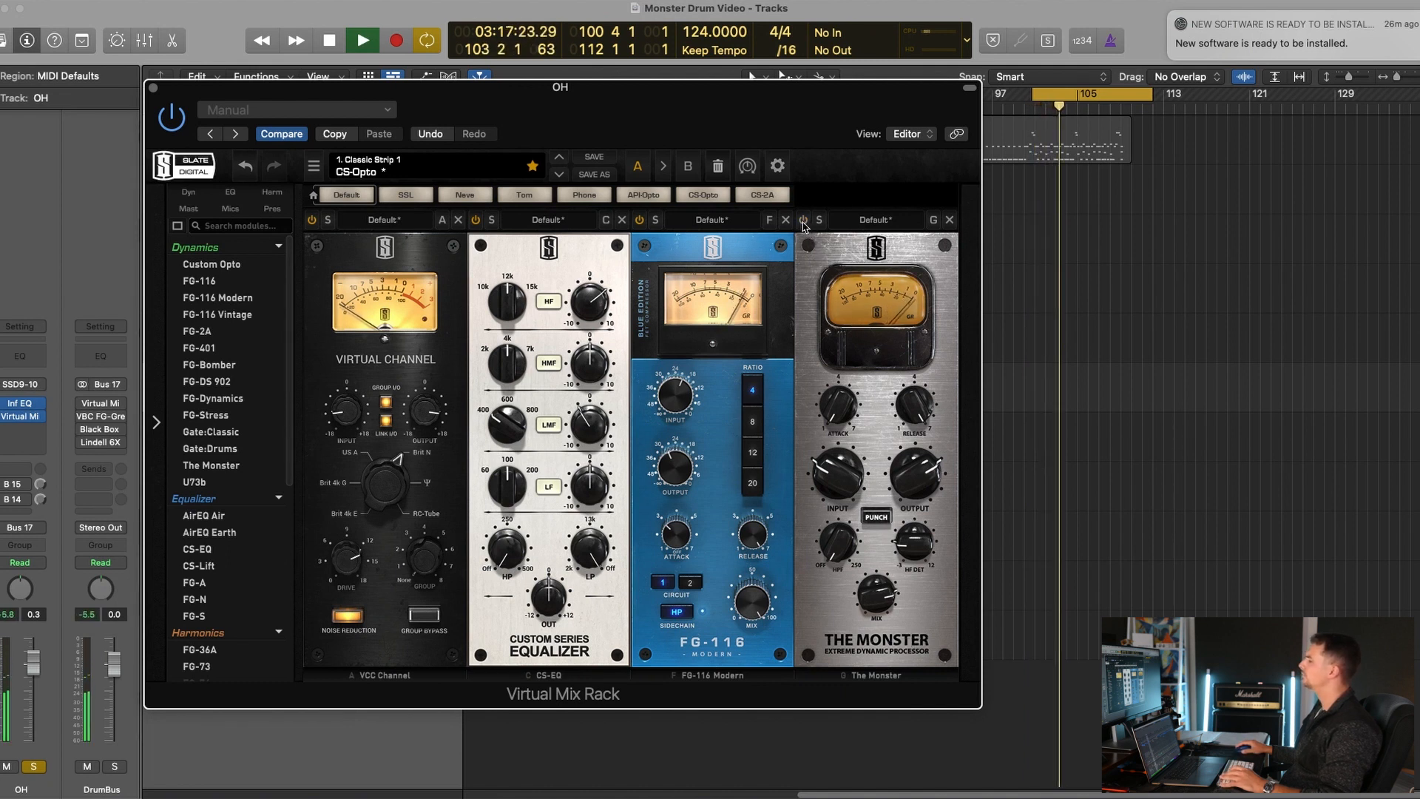
click(804, 220)
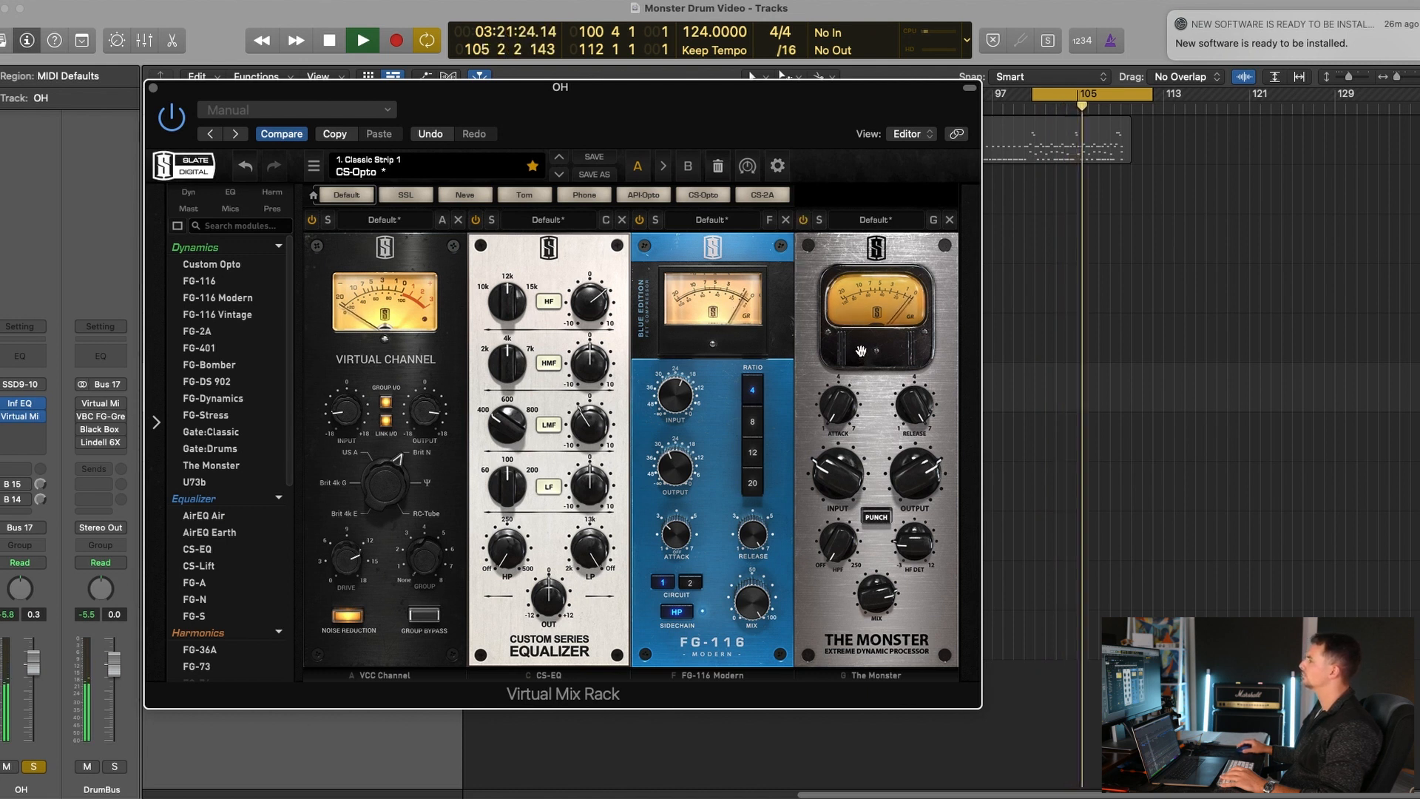
key(space)
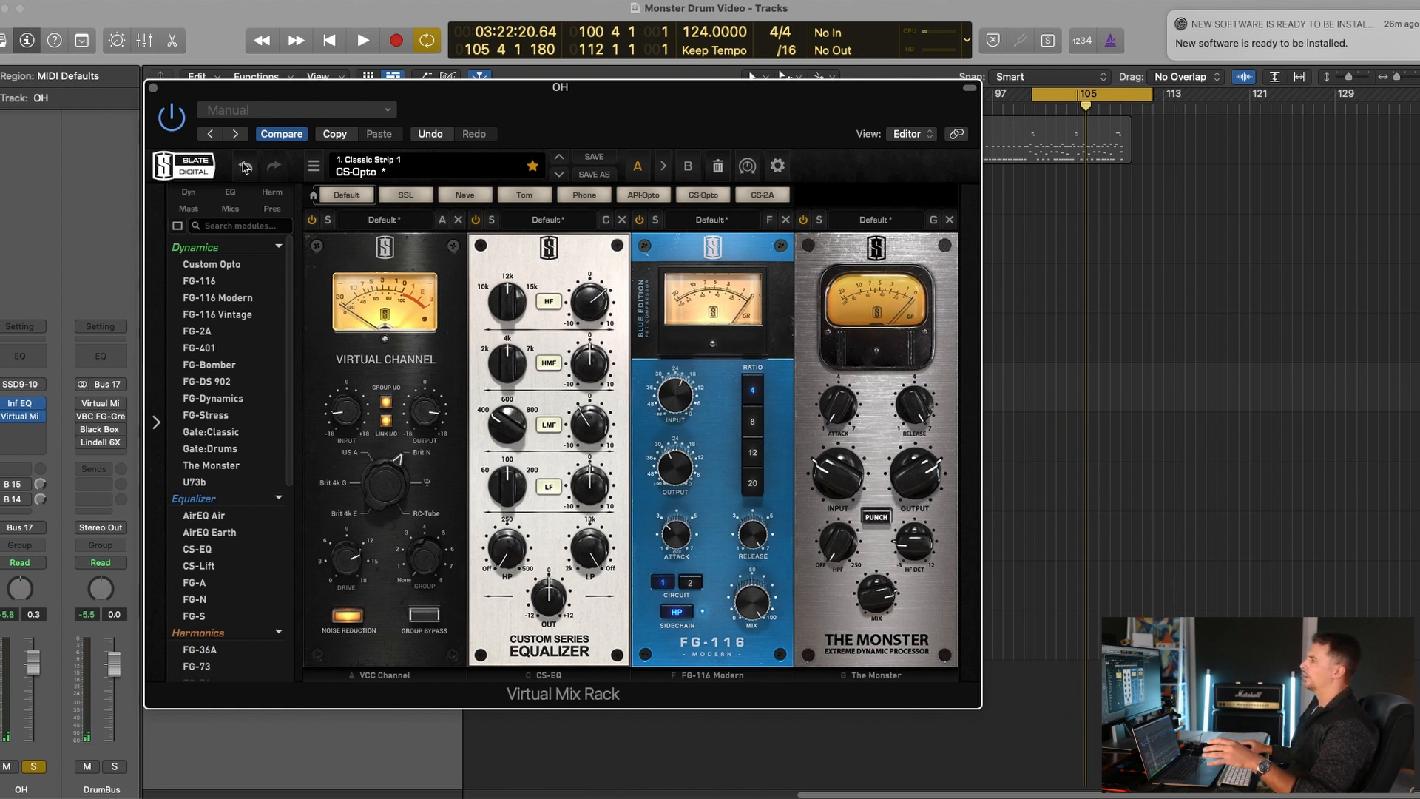
Step: Close the OH track's rack and solo the Kick, SN, SN Para, Toms and HH tracks alongside OH
click(153, 88)
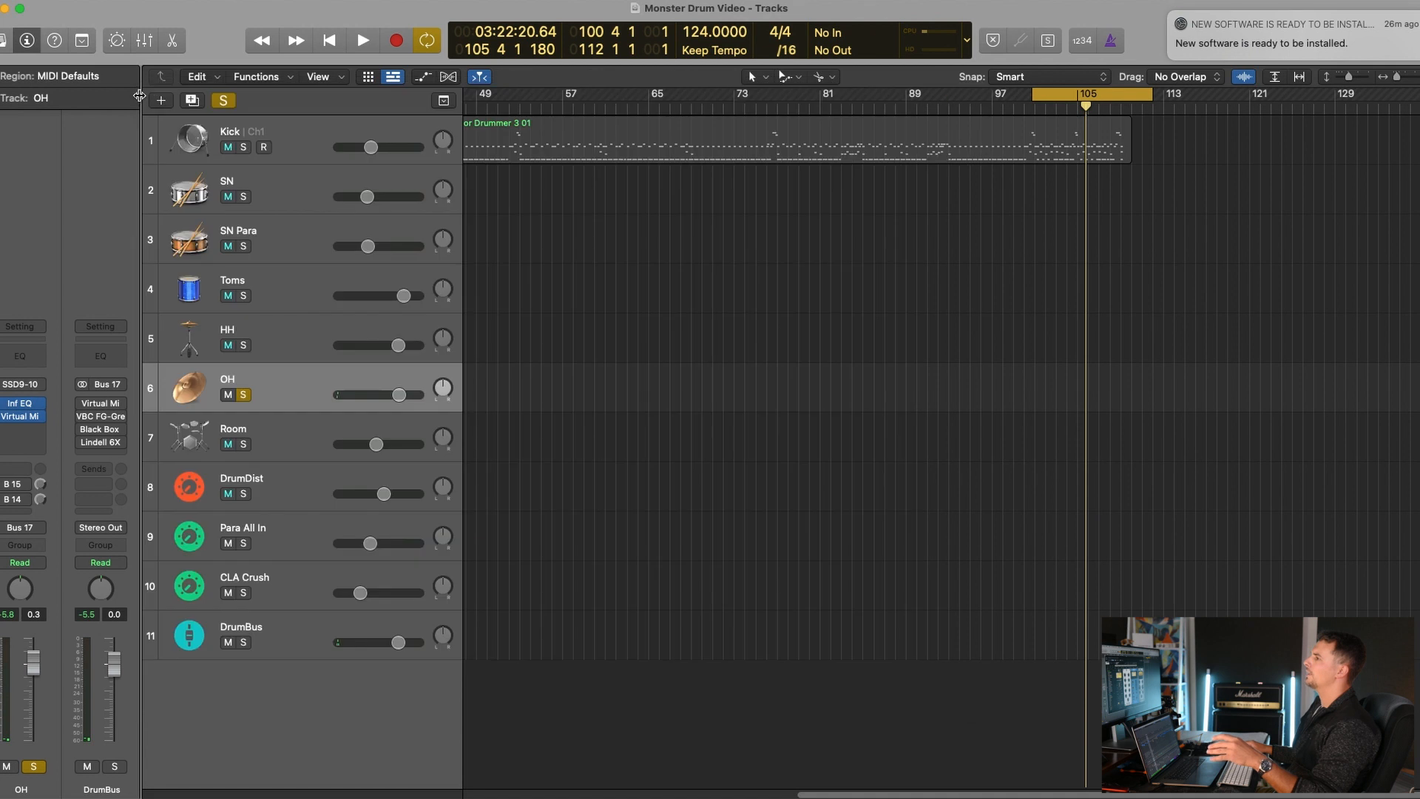
click(243, 147)
drag(243, 246, 243, 344)
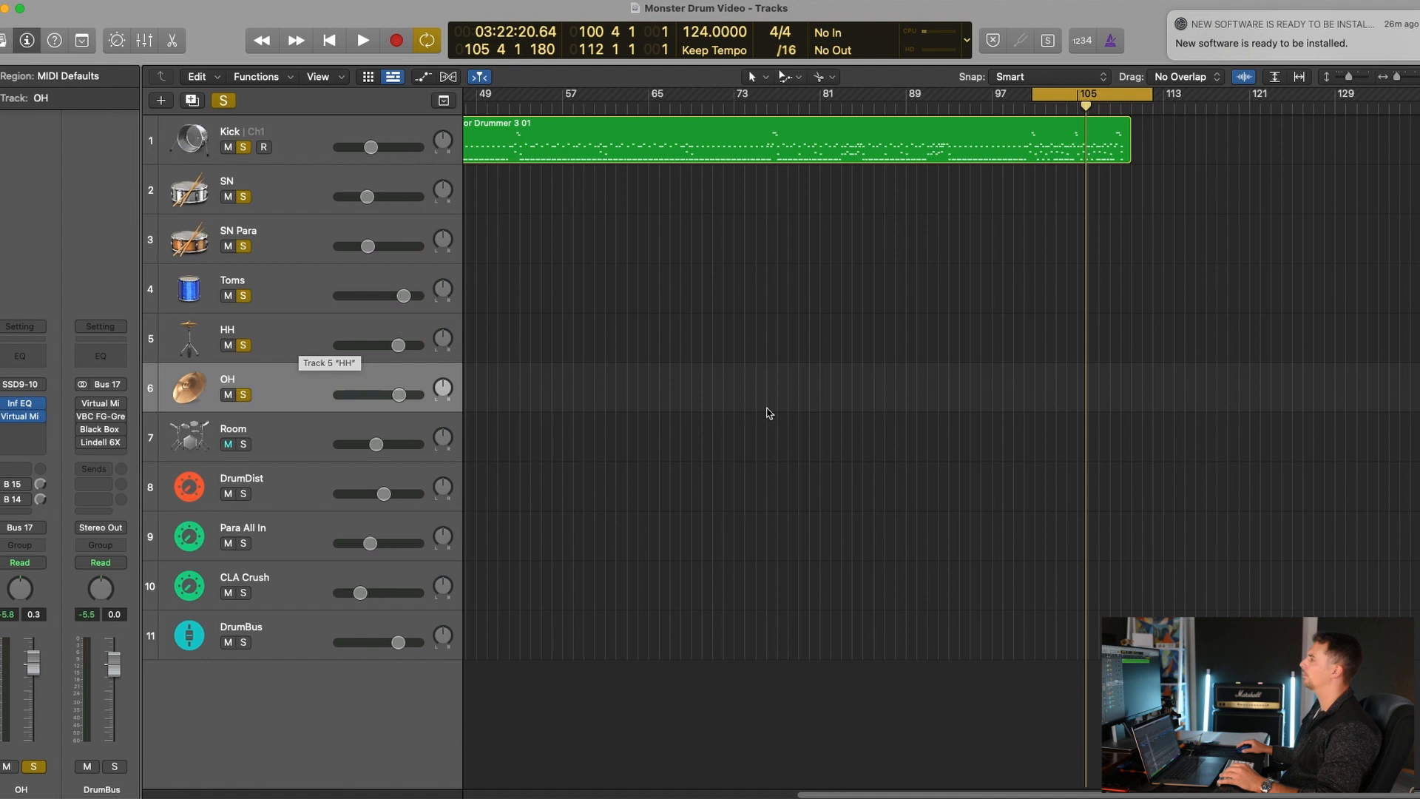
Step: Audition the soloed drum tracks over the loop with the inserts active and with them bypassed
key(space)
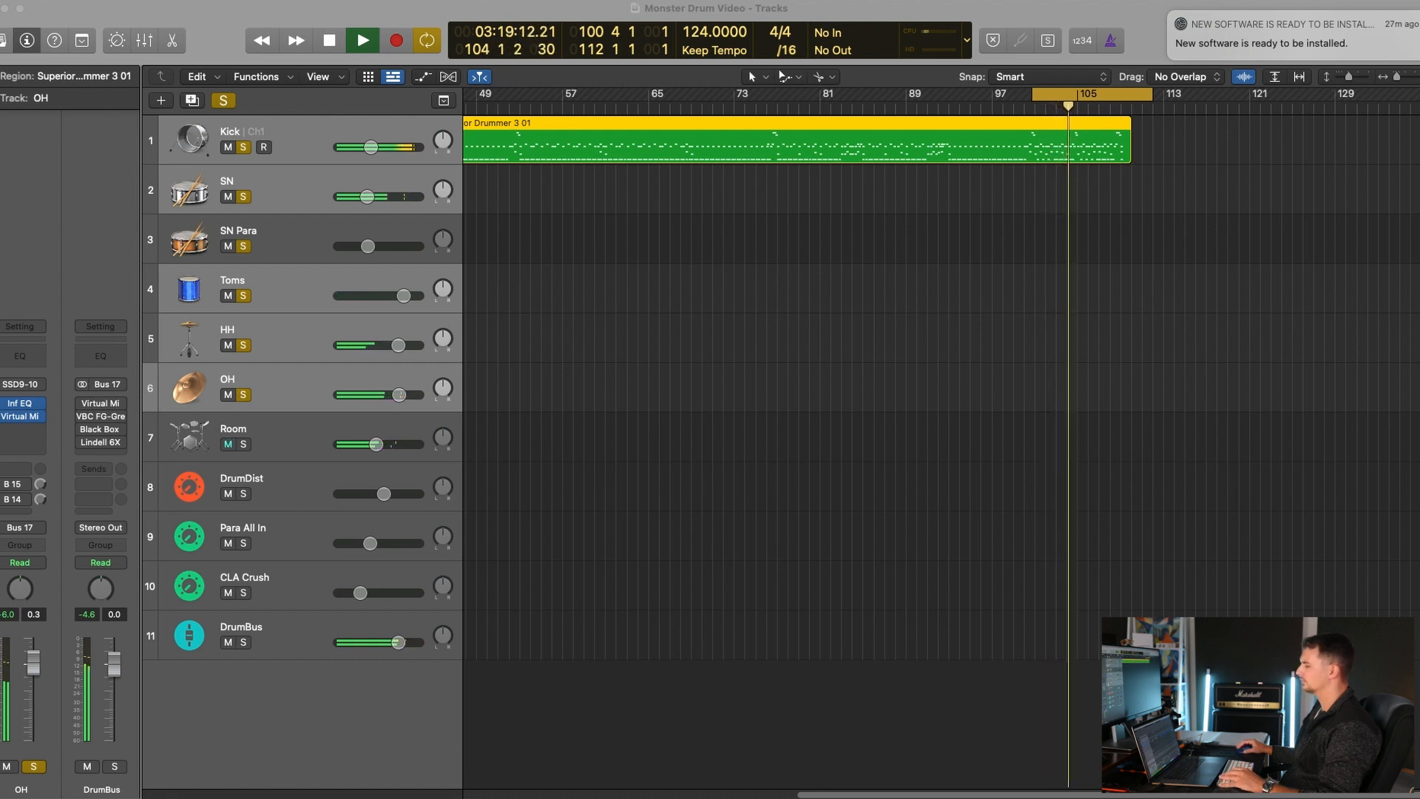
key(space)
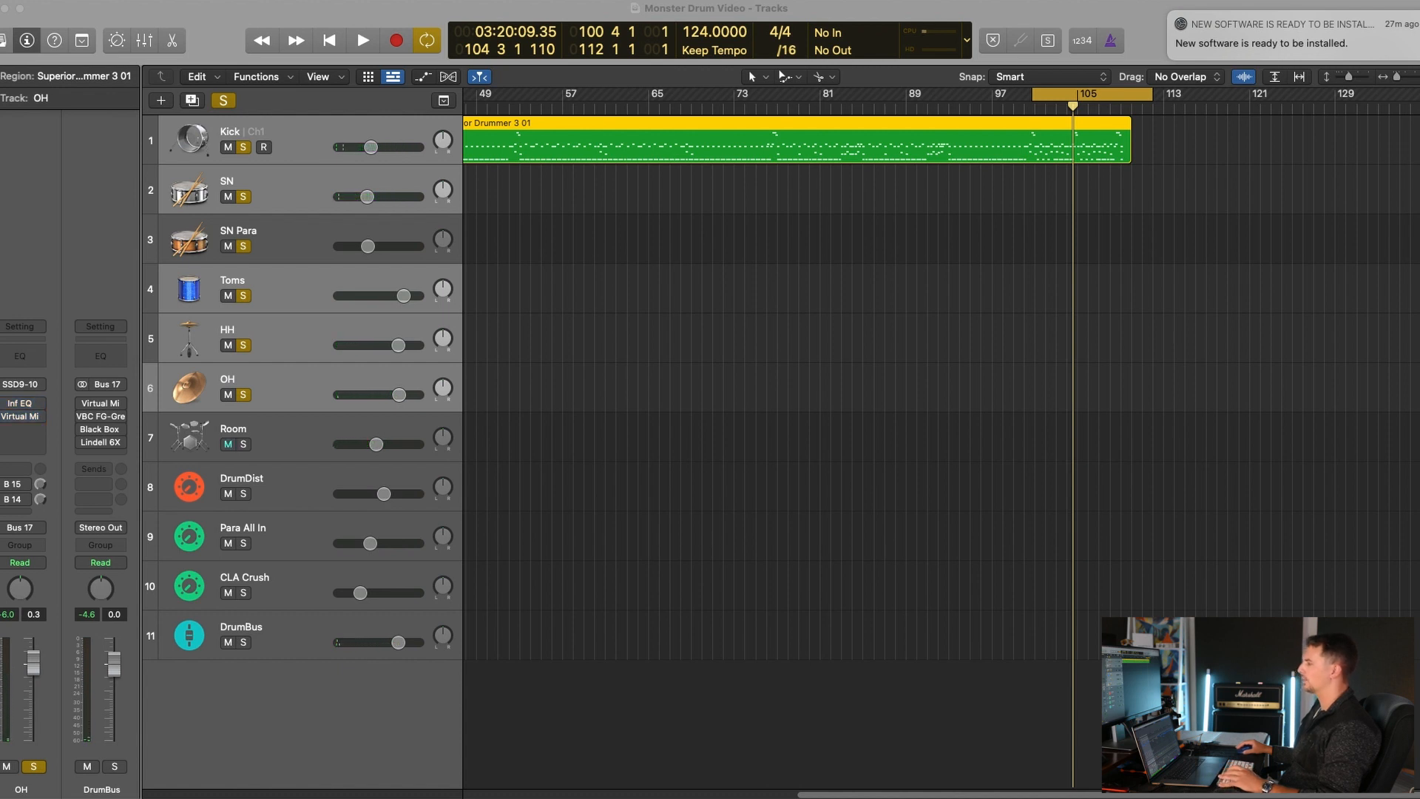
key(space)
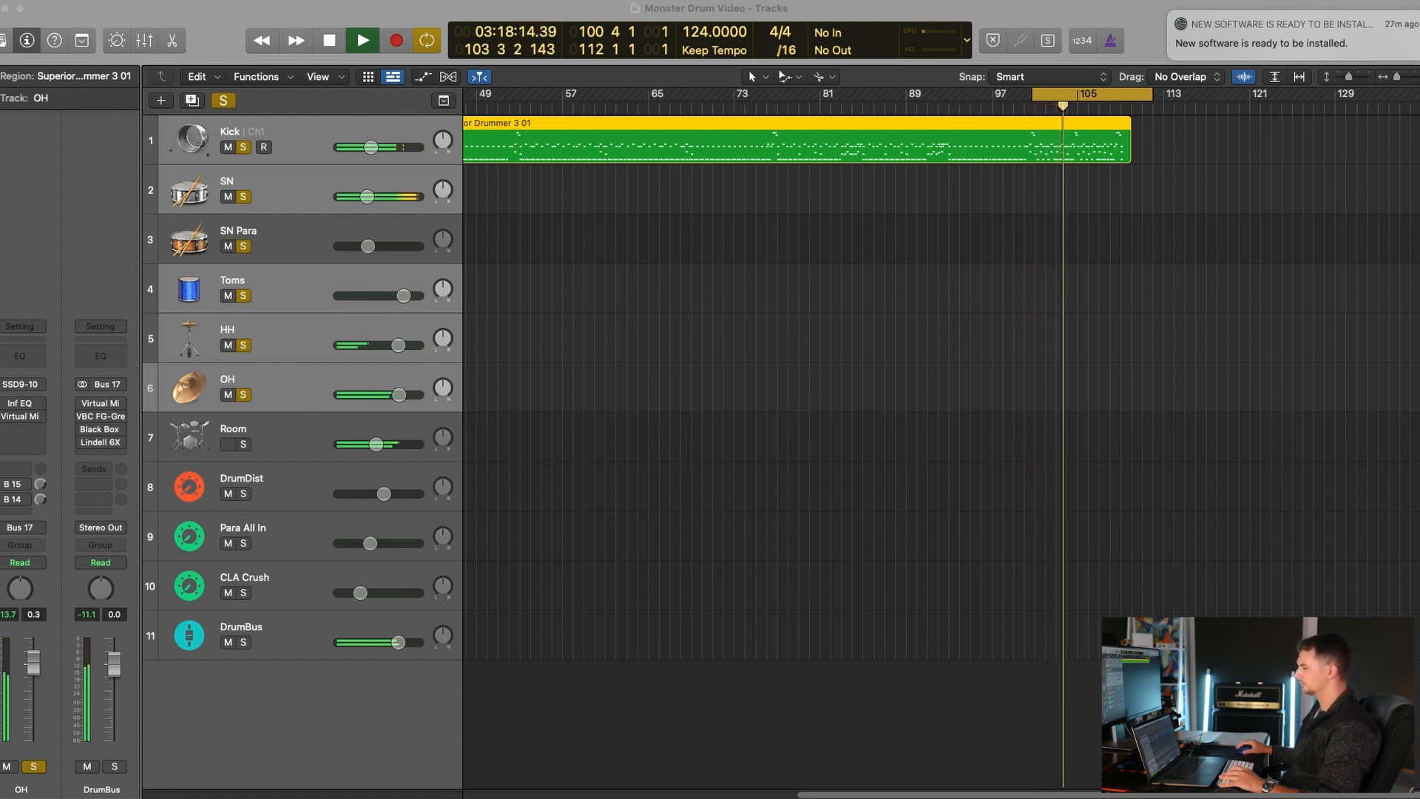
key(space)
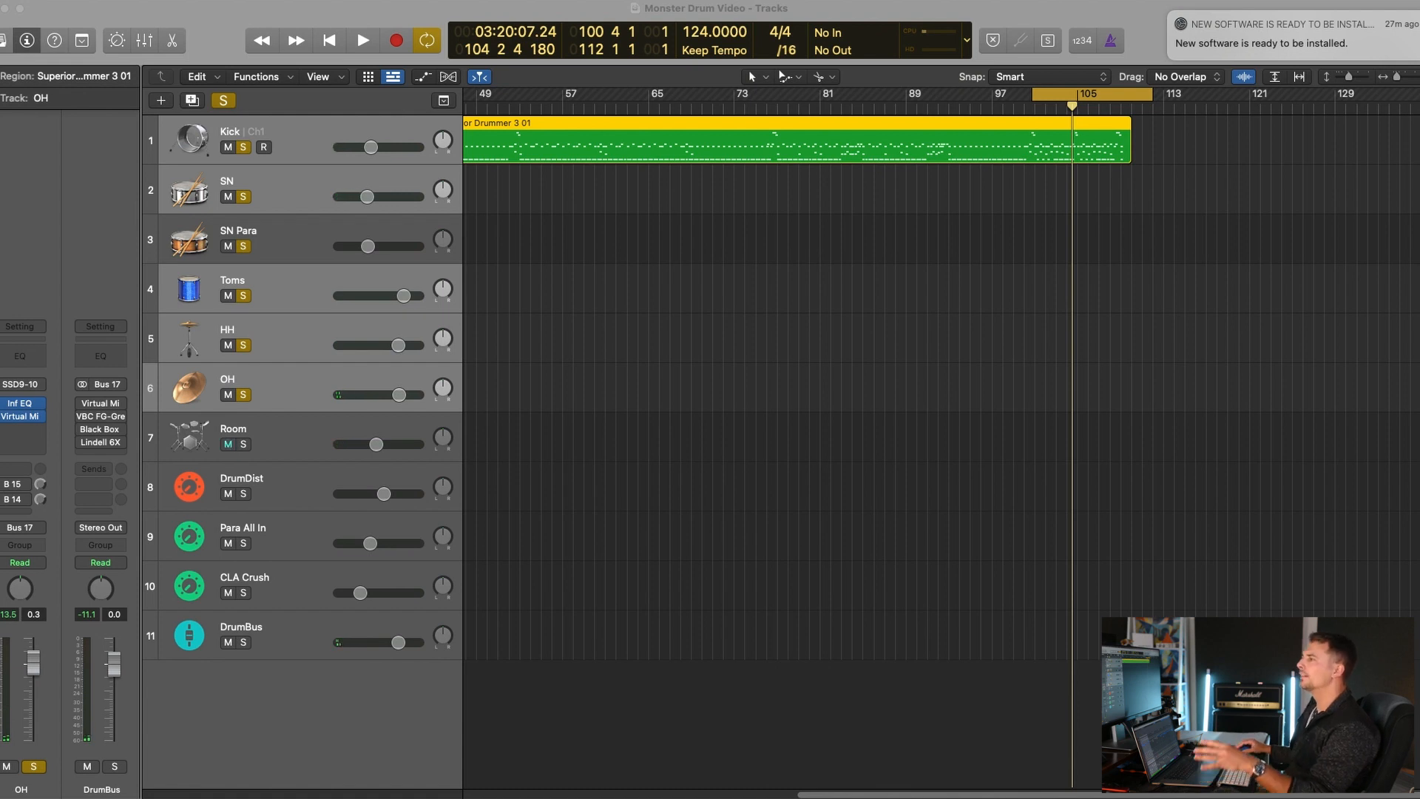
Step: Select the Room track, solo it exclusively, and audition it over the loop
click(284, 252)
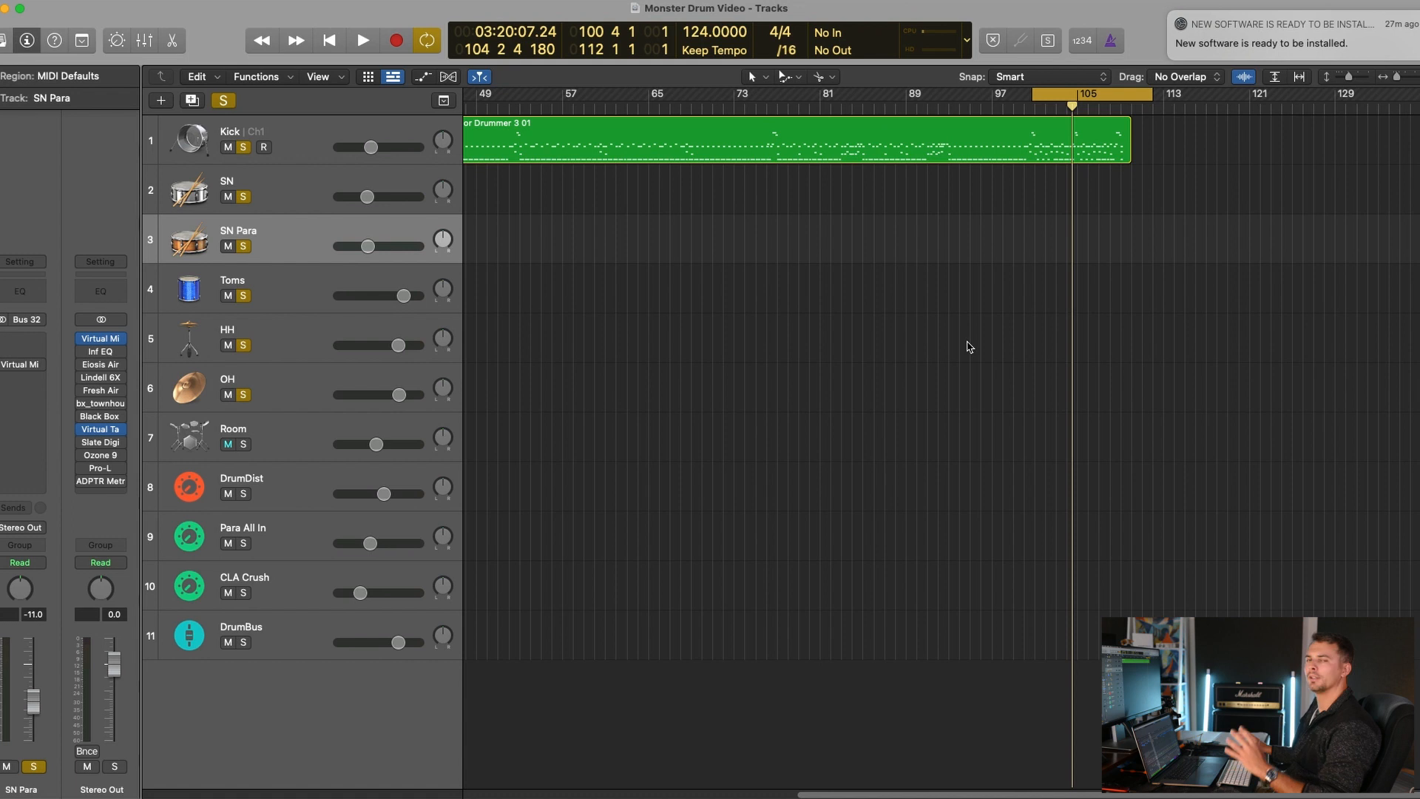
click(296, 443)
click(244, 444)
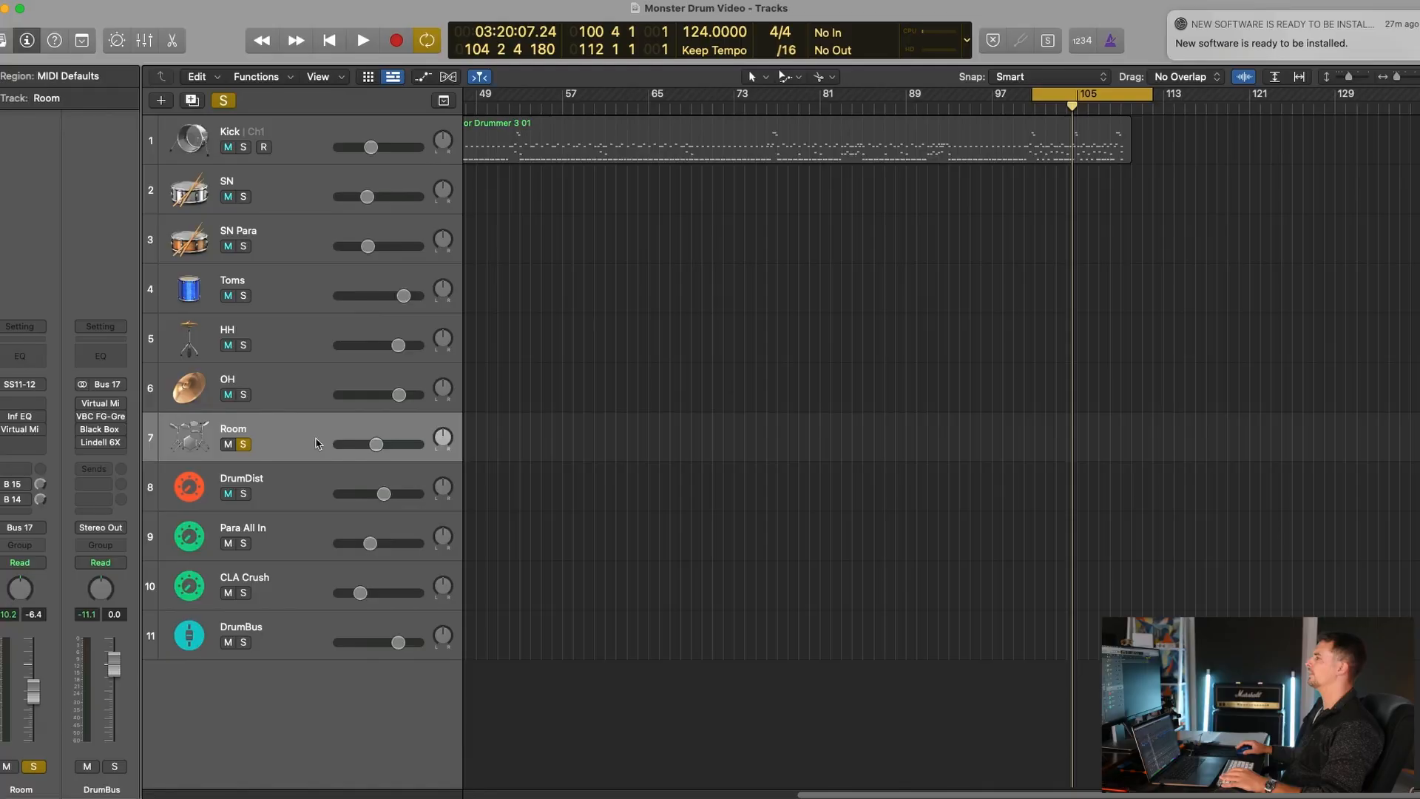
key(space)
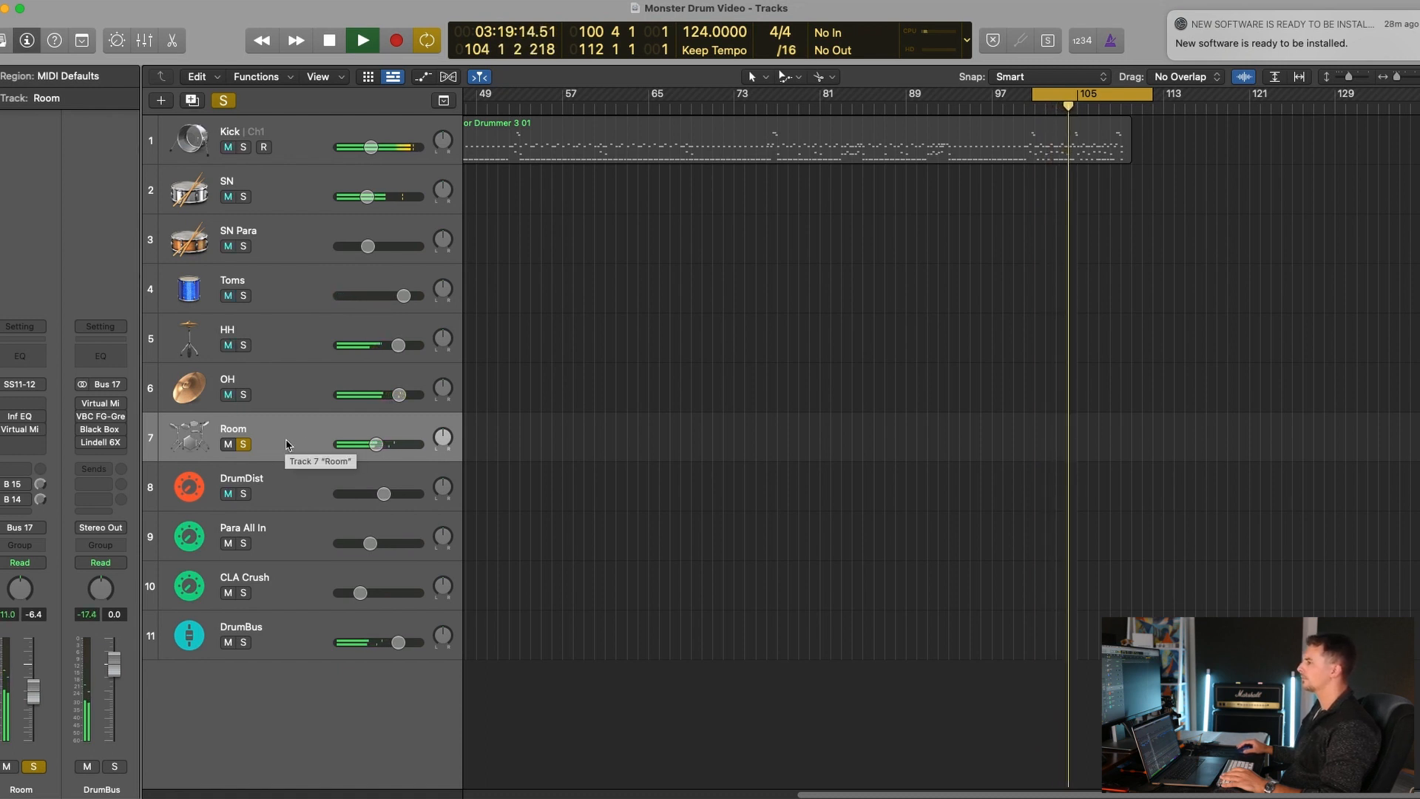
key(space)
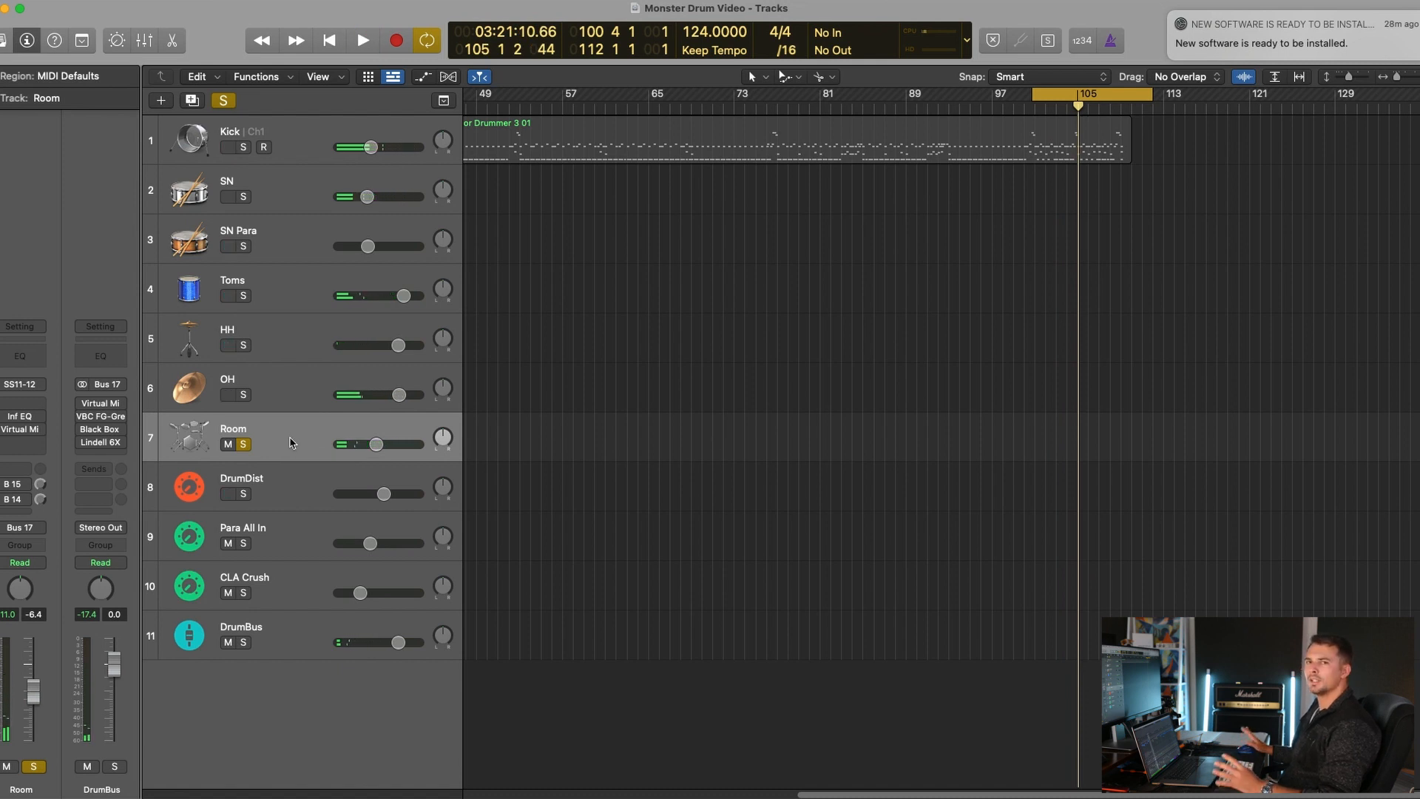
Step: Set the upper cut band in the Room track's Infinity EQ to 3.33 kHz and -2.92 dB during playback, close it and stop
mouse_move(23, 418)
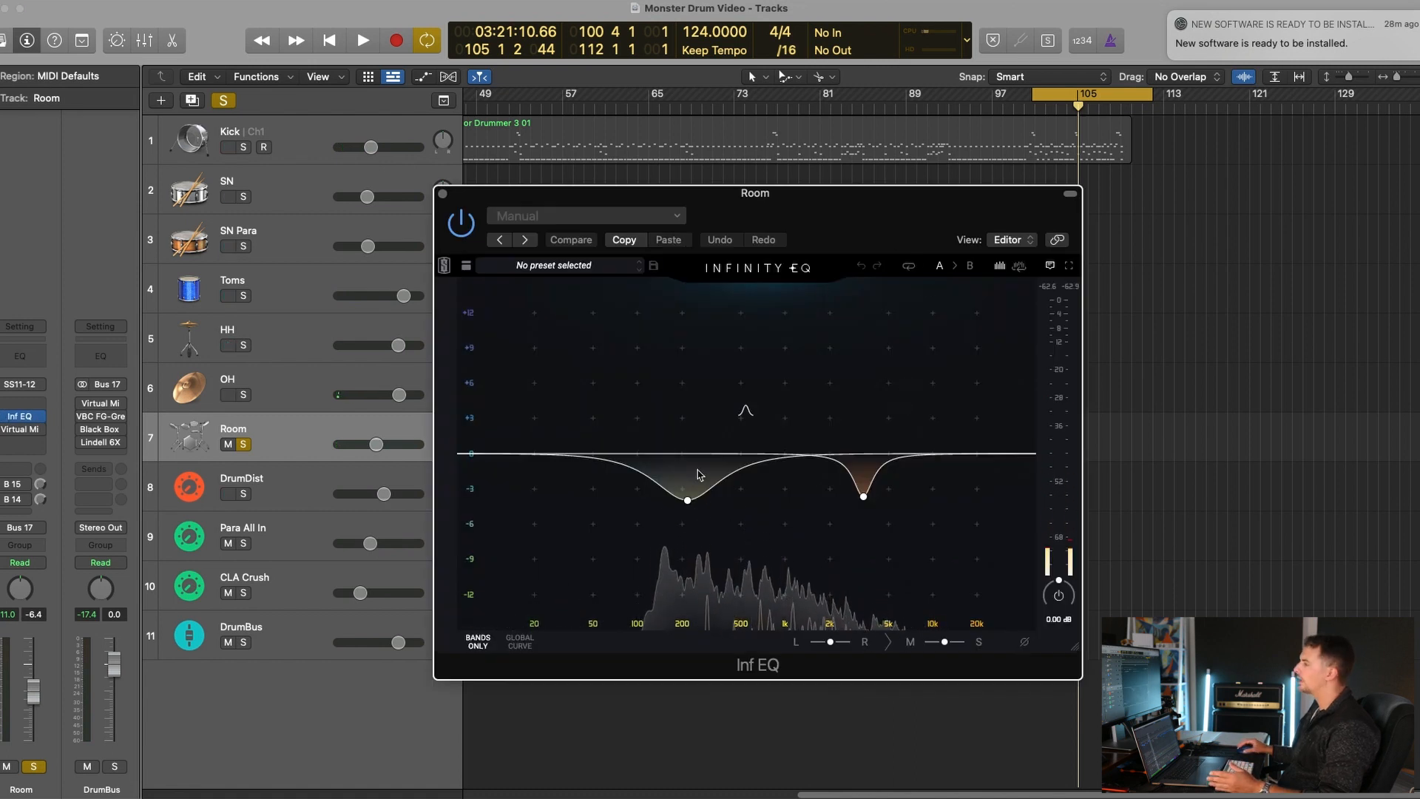
click(687, 501)
click(863, 497)
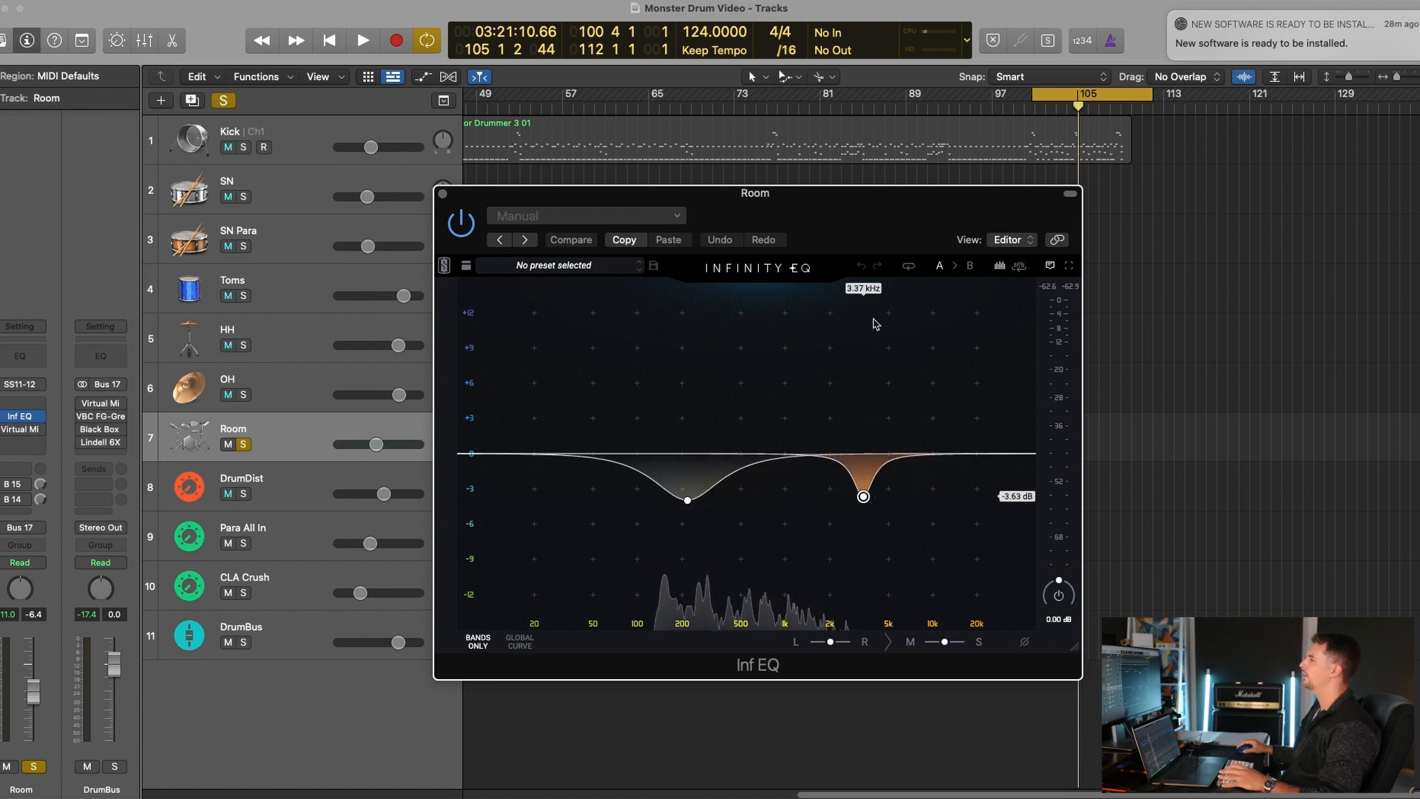
key(space)
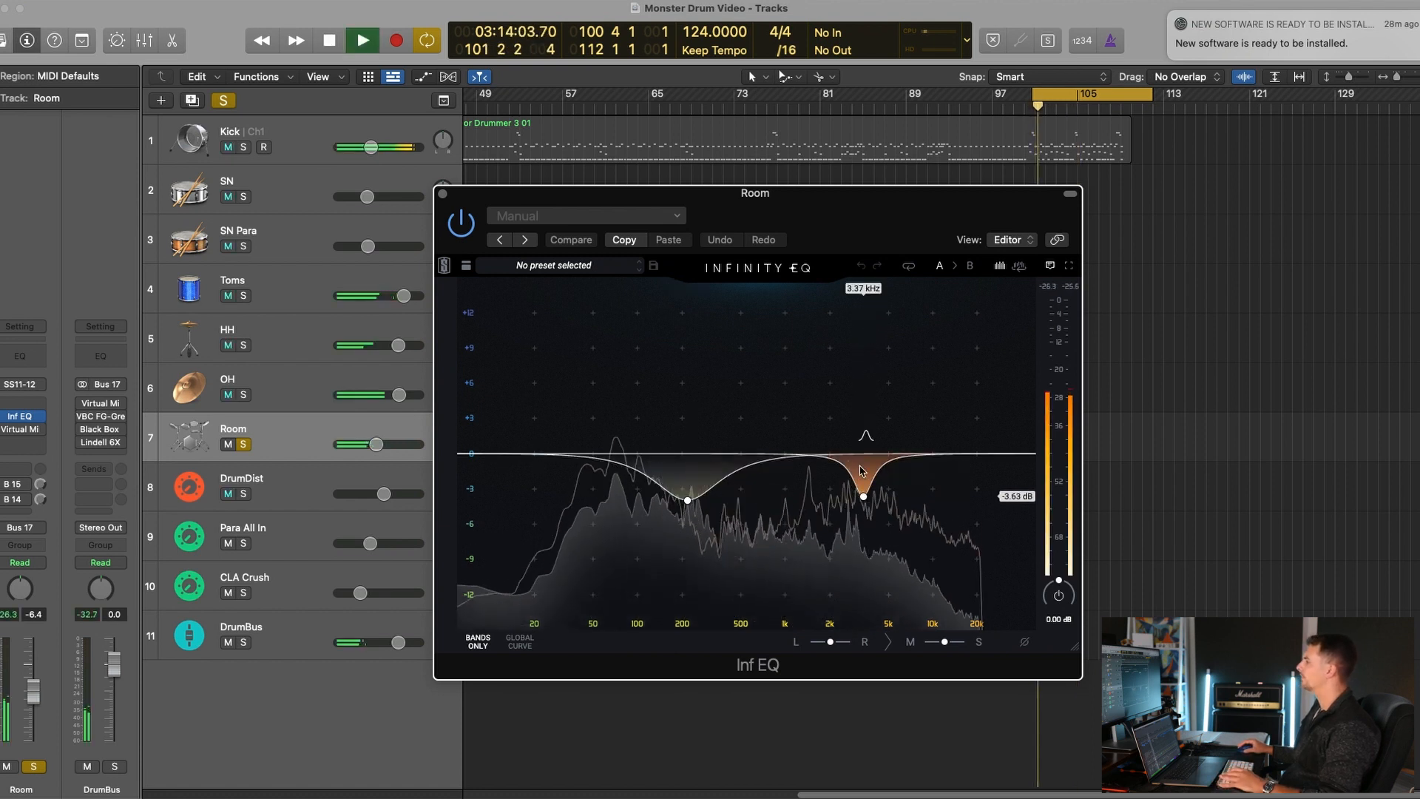
mouse_move(862, 497)
mouse_down()
mouse_move(863, 361)
mouse_move(864, 485)
mouse_up()
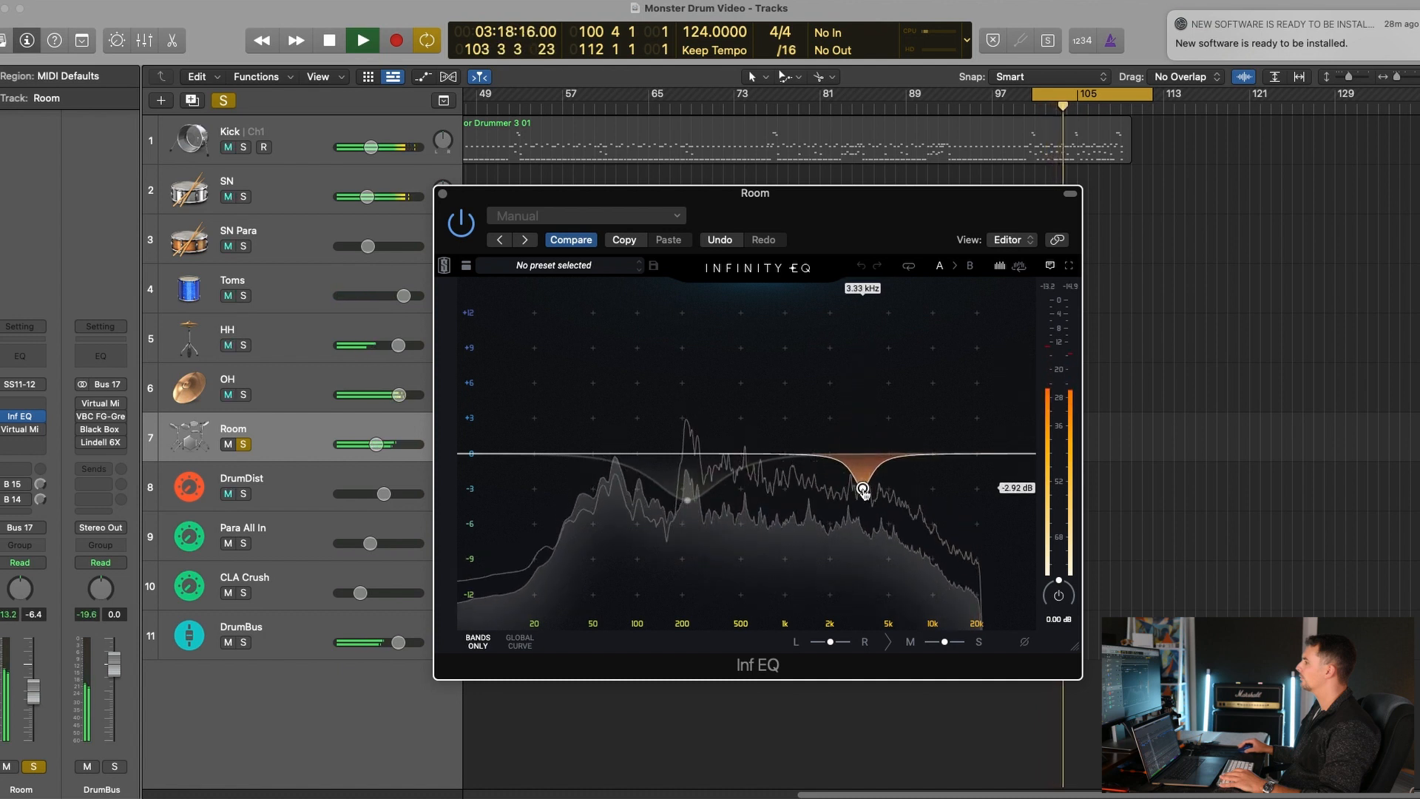
key(super+w)
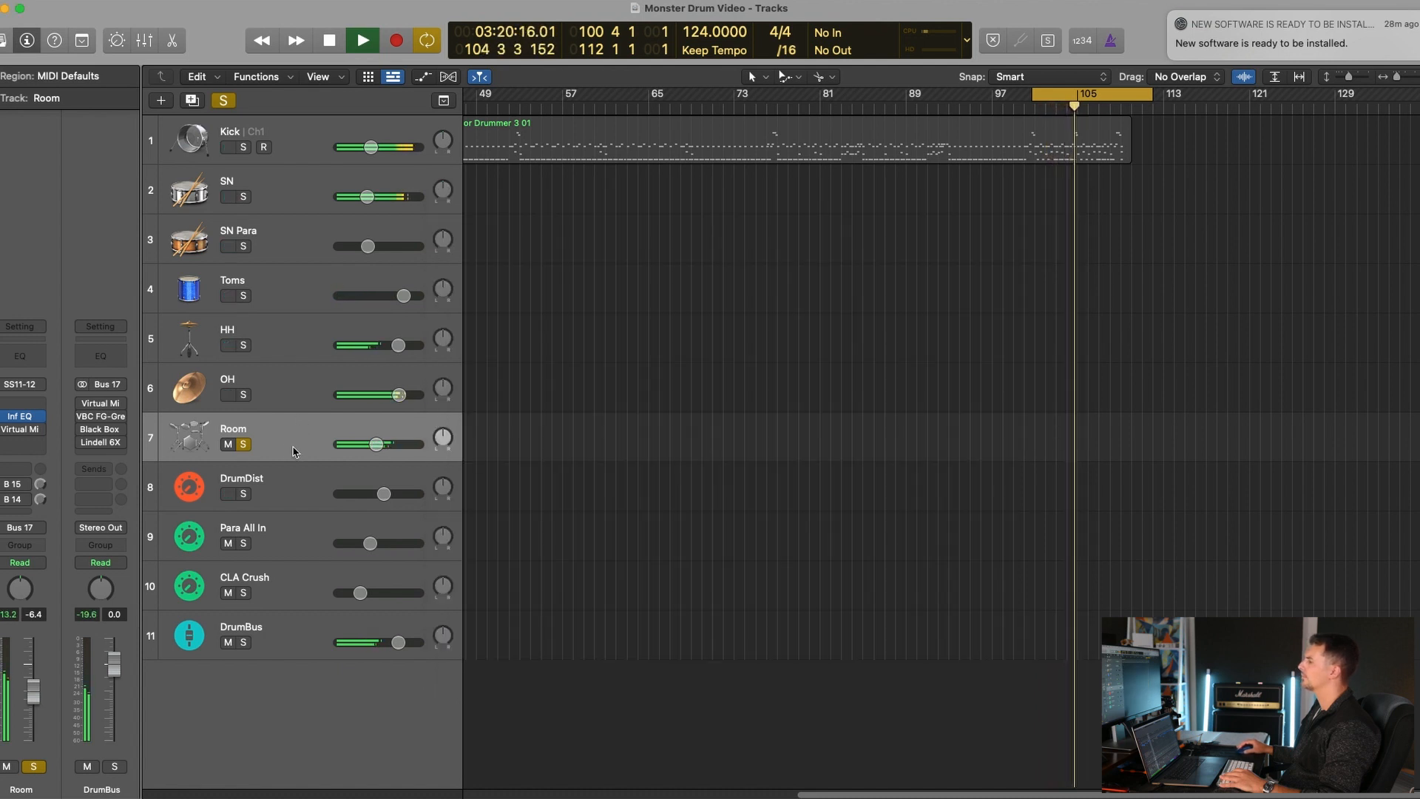
key(space)
Step: Open the Room track's Virtual Mix Rack with all modules in view, and switch off The Monster module
click(20, 435)
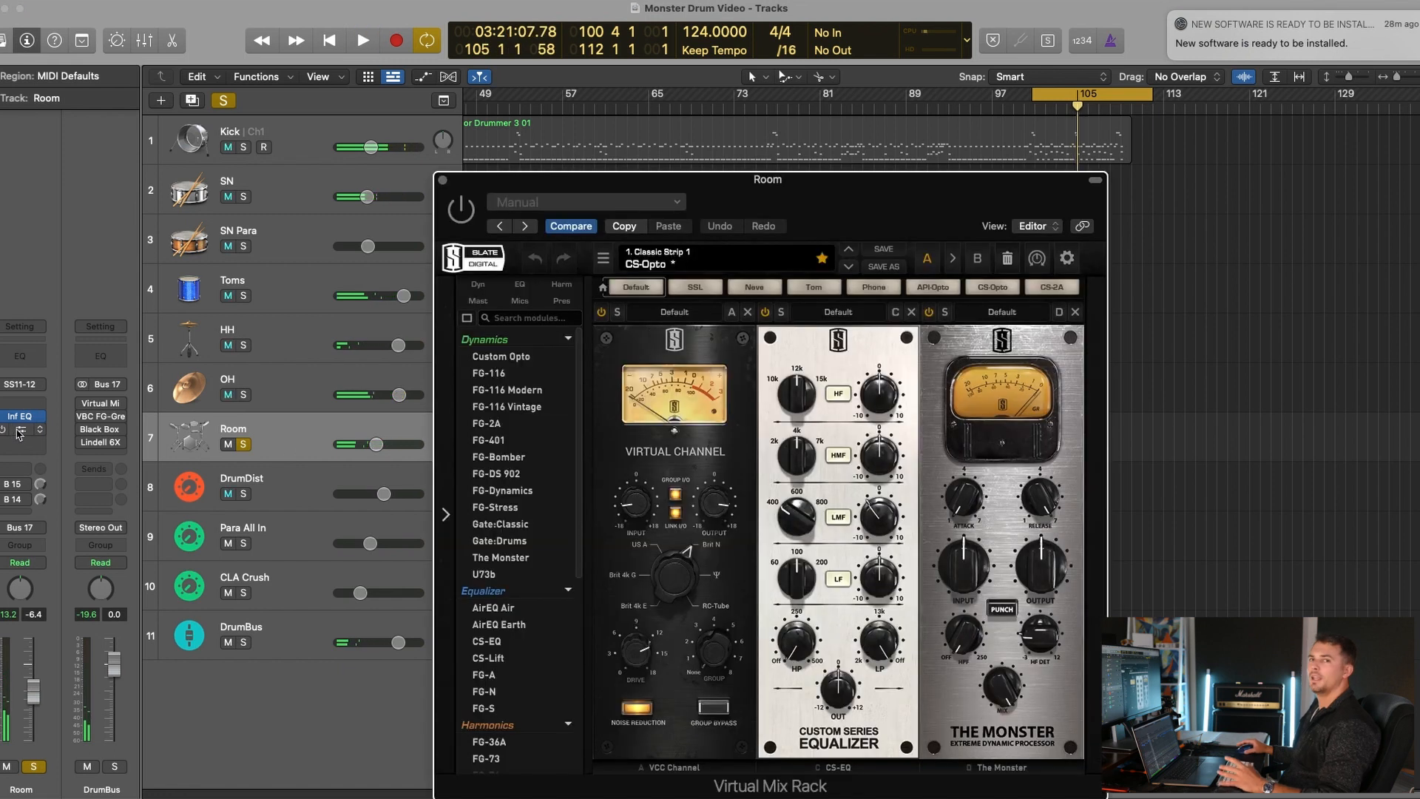
drag(851, 207, 663, 89)
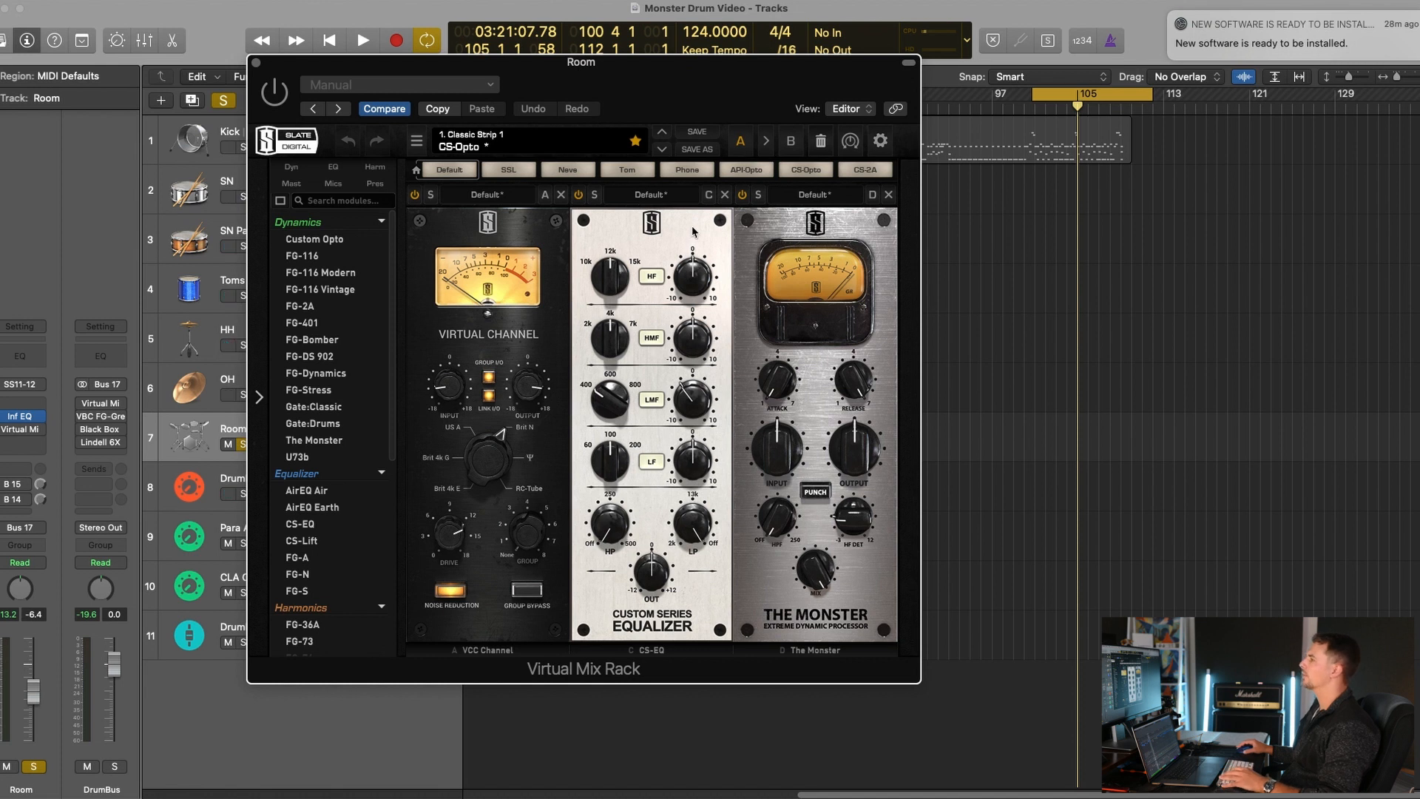
click(741, 194)
Step: Set the CS-EQ's LMF gain to -2.03 in the Room rack during playback, and switch The Monster back on
key(space)
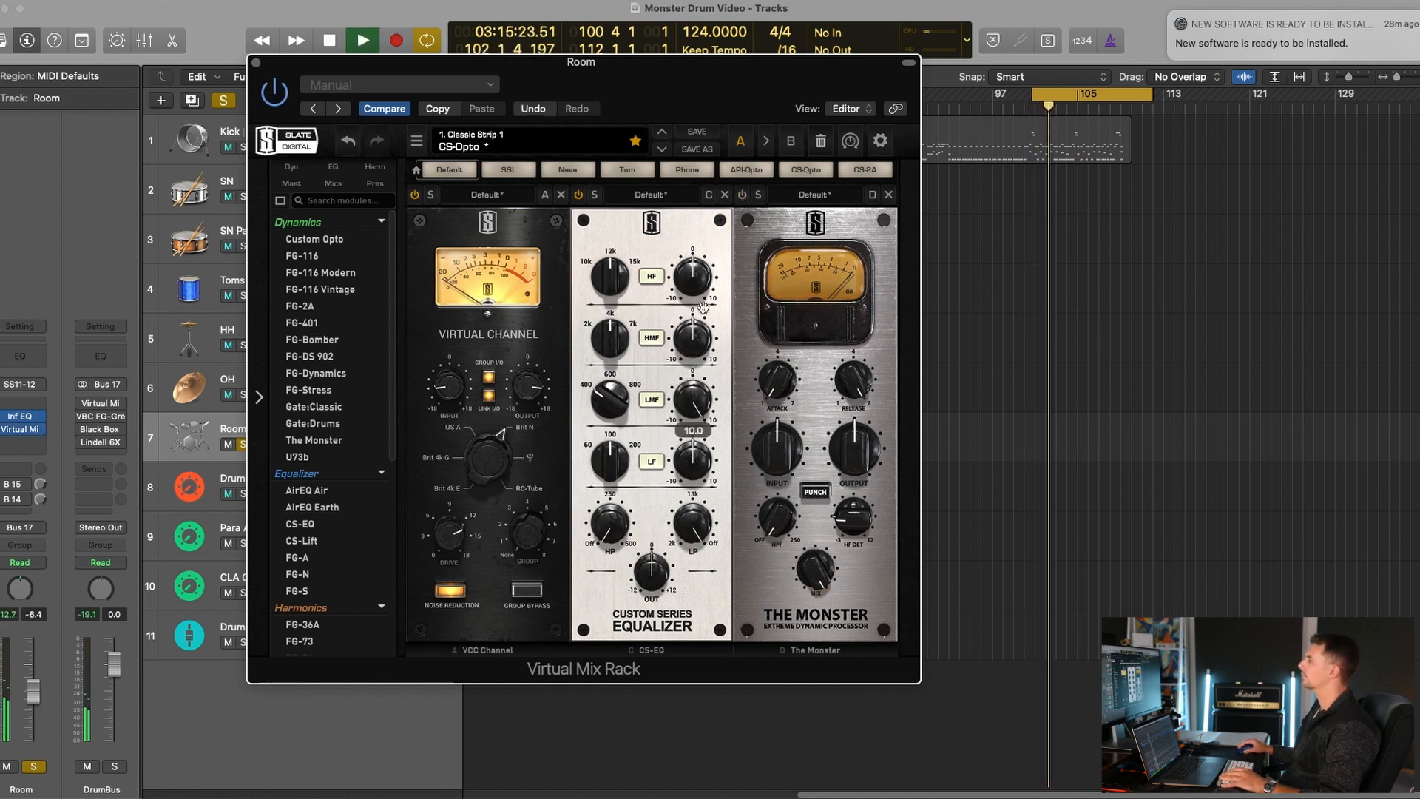
drag(702, 307, 696, 411)
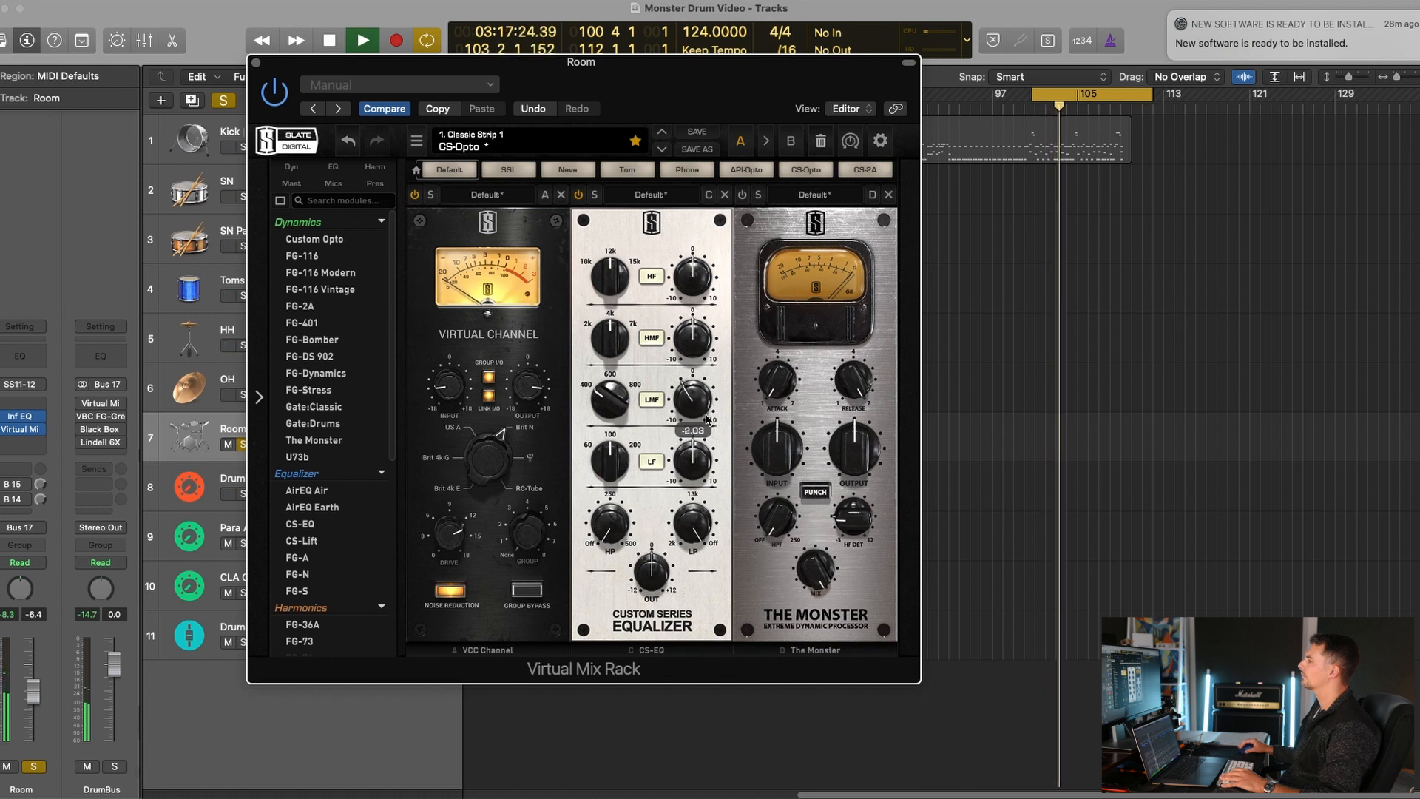
click(744, 197)
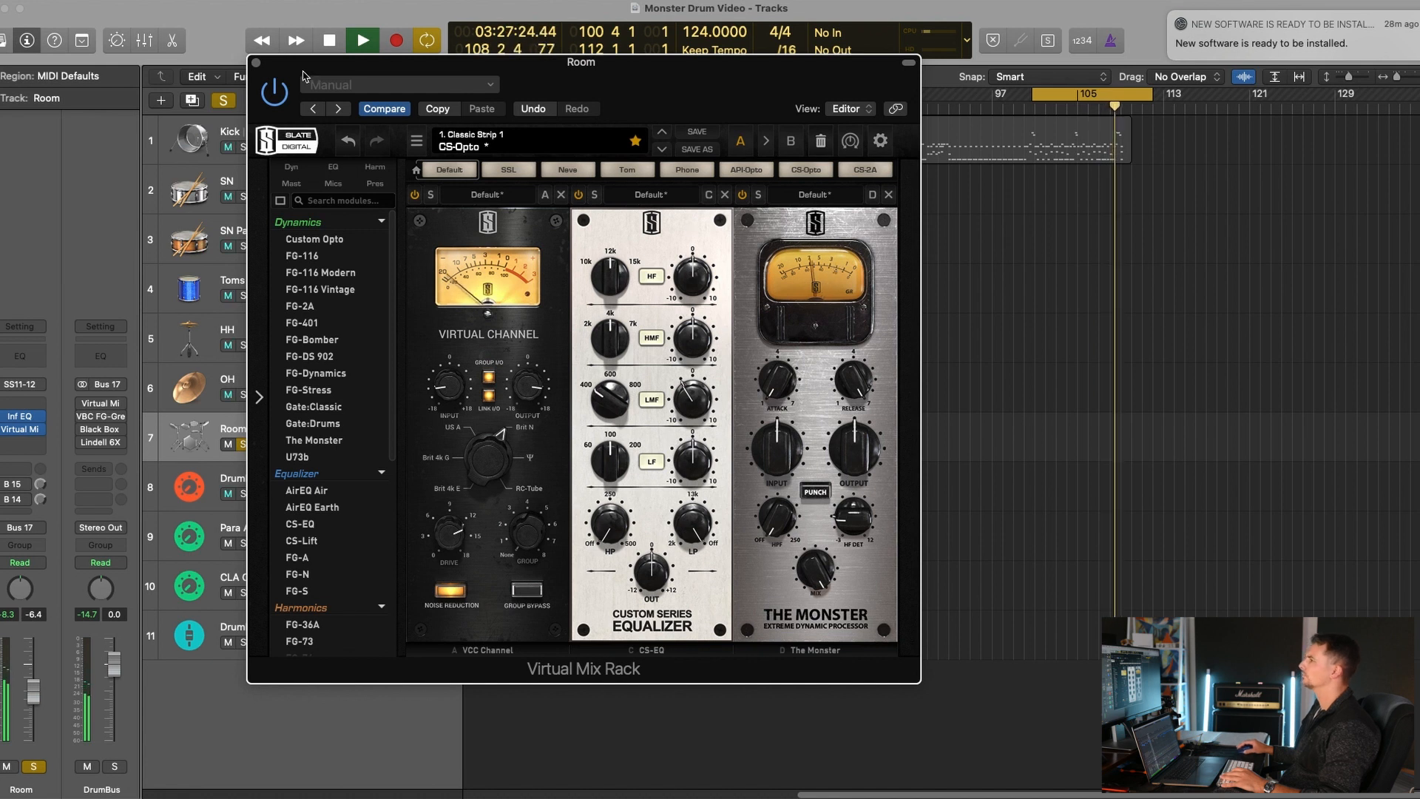
Step: Close the Room rack, solo the tracks from OH up to Kick alongside Room, and play the loop
click(256, 67)
key(space)
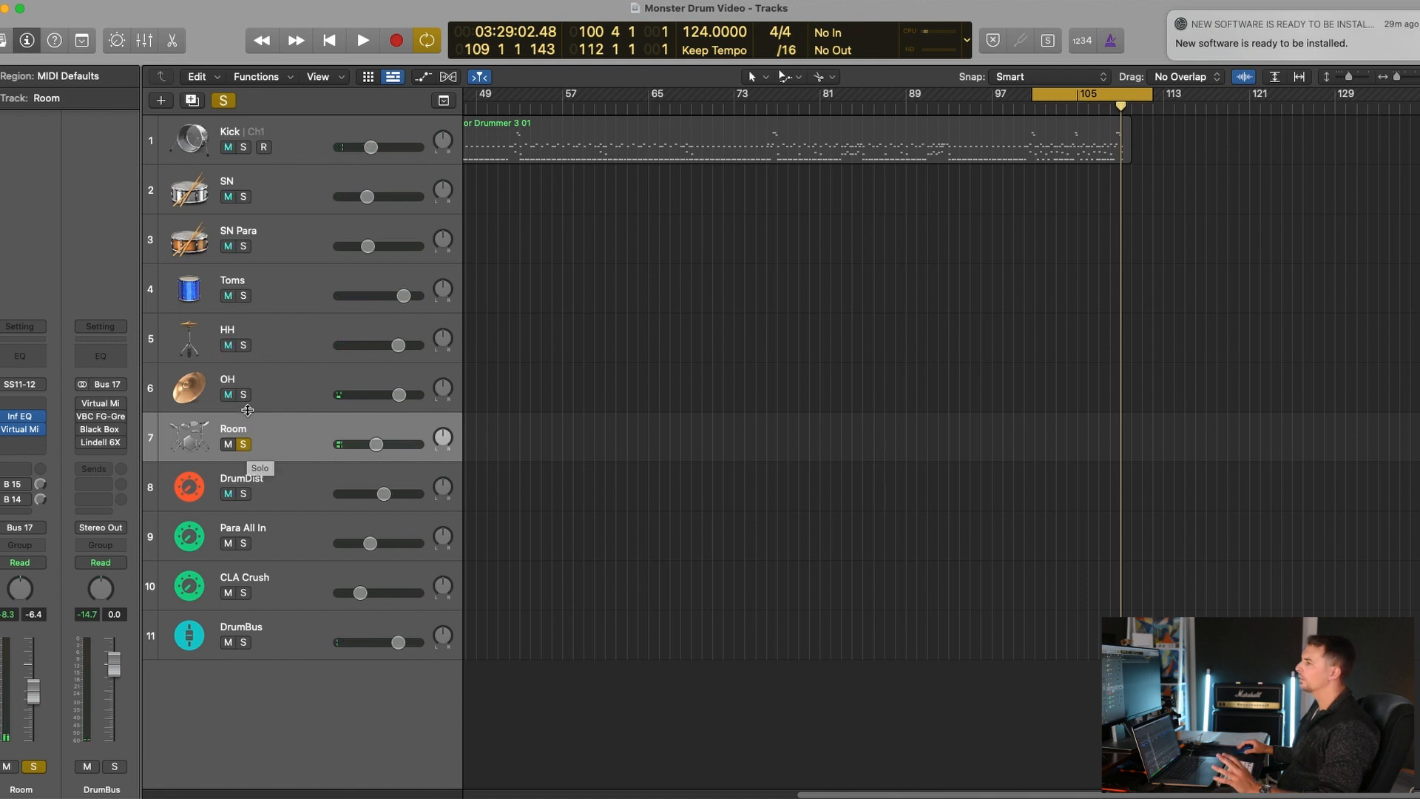
drag(243, 394, 241, 112)
key(space)
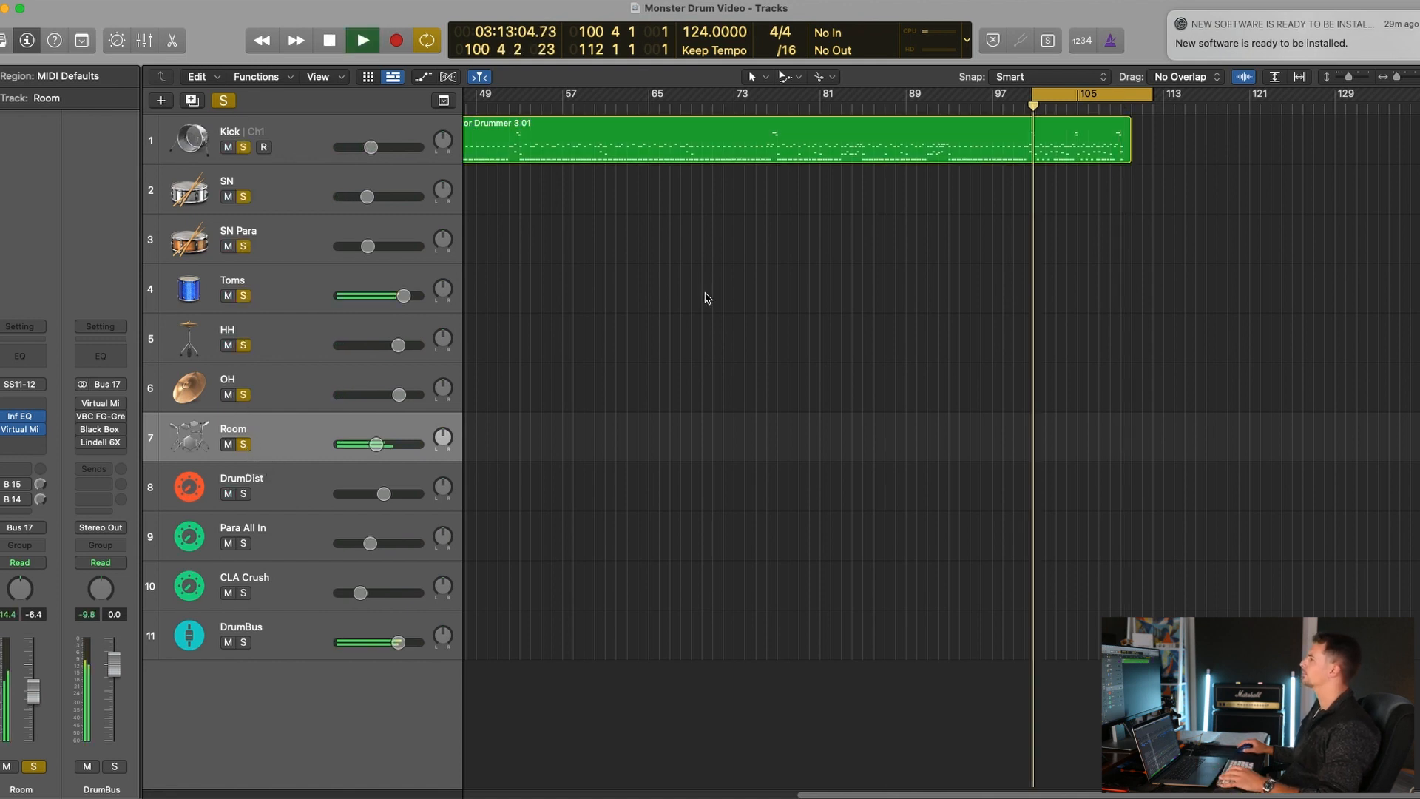
Step: Mute and unmute the Room track to compare the drum mix without and with it, and stop playback
click(228, 444)
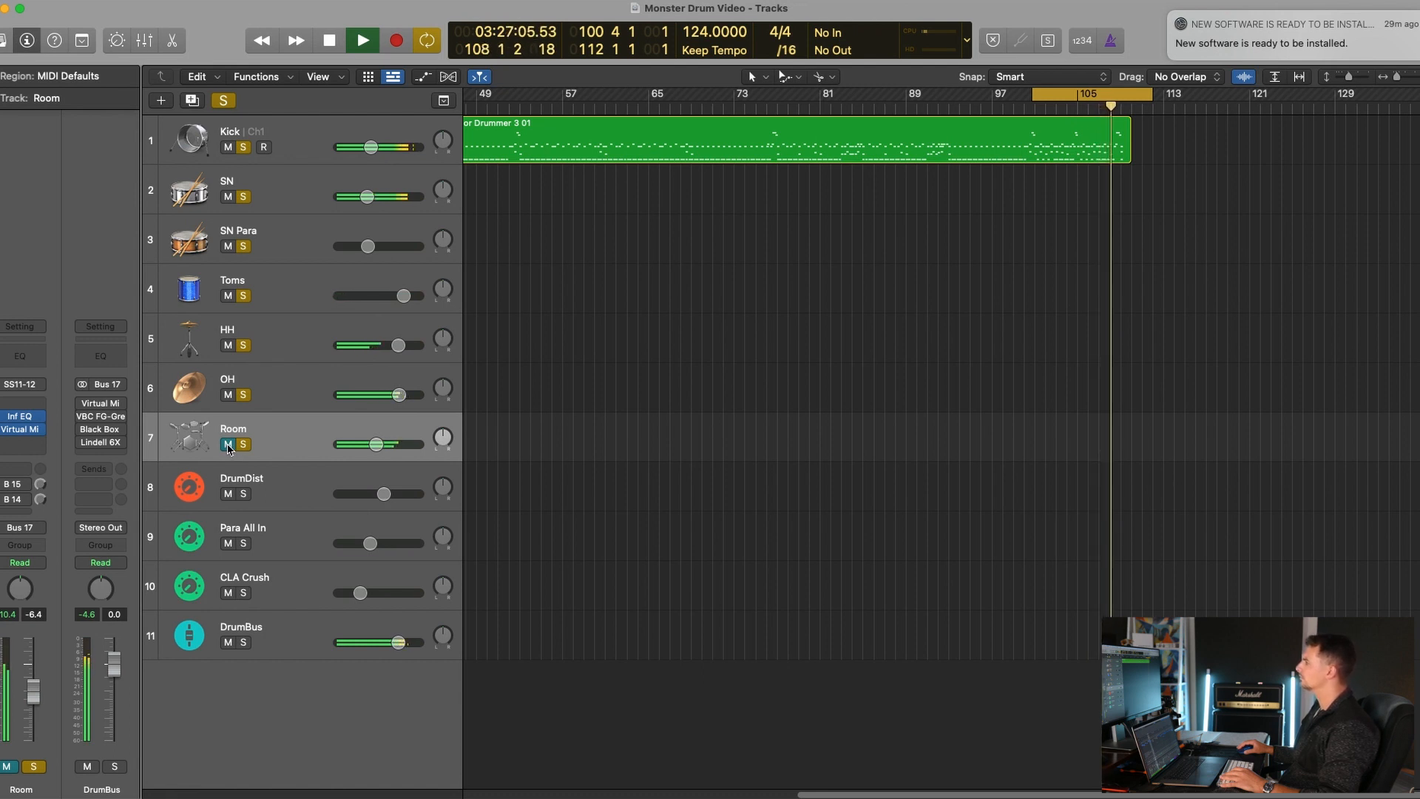
click(228, 445)
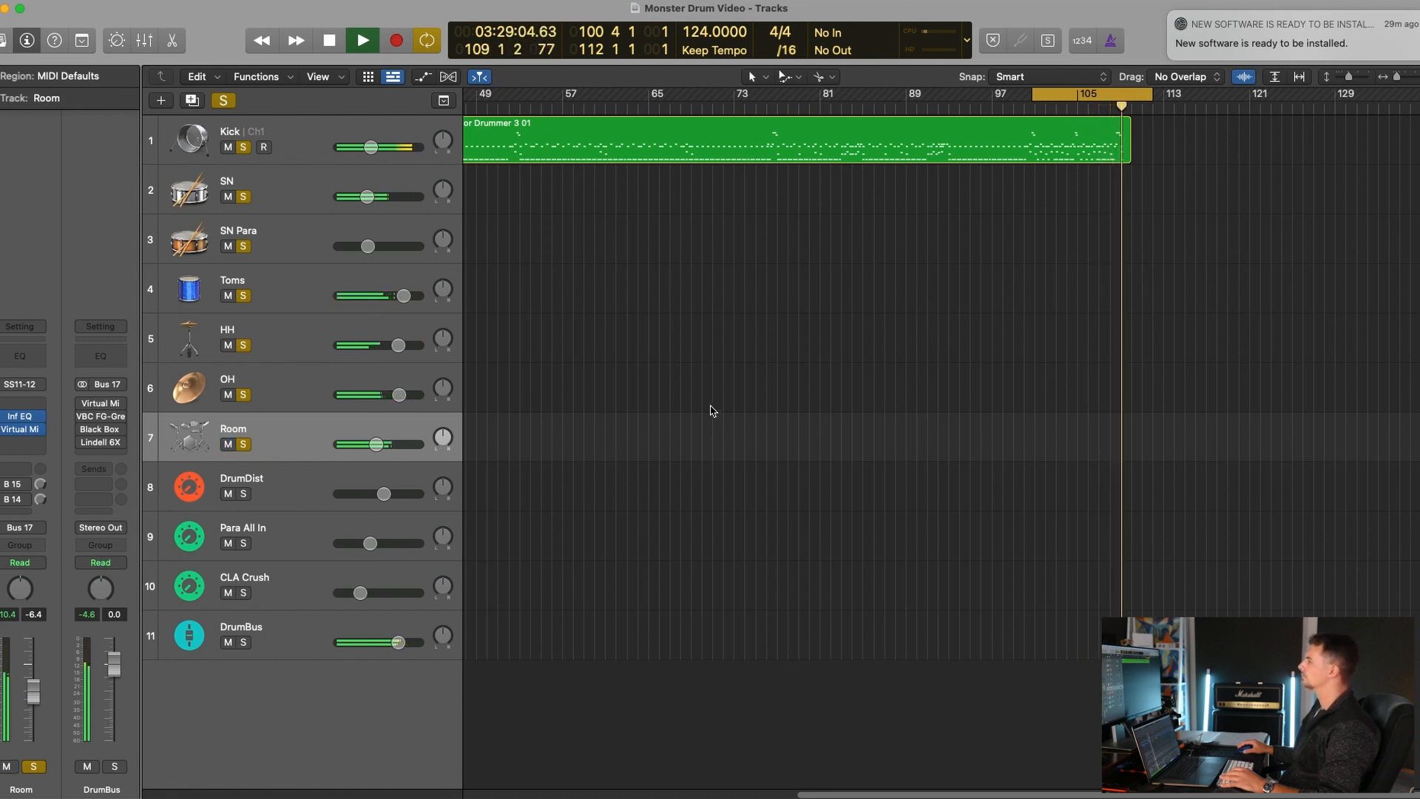
key(space)
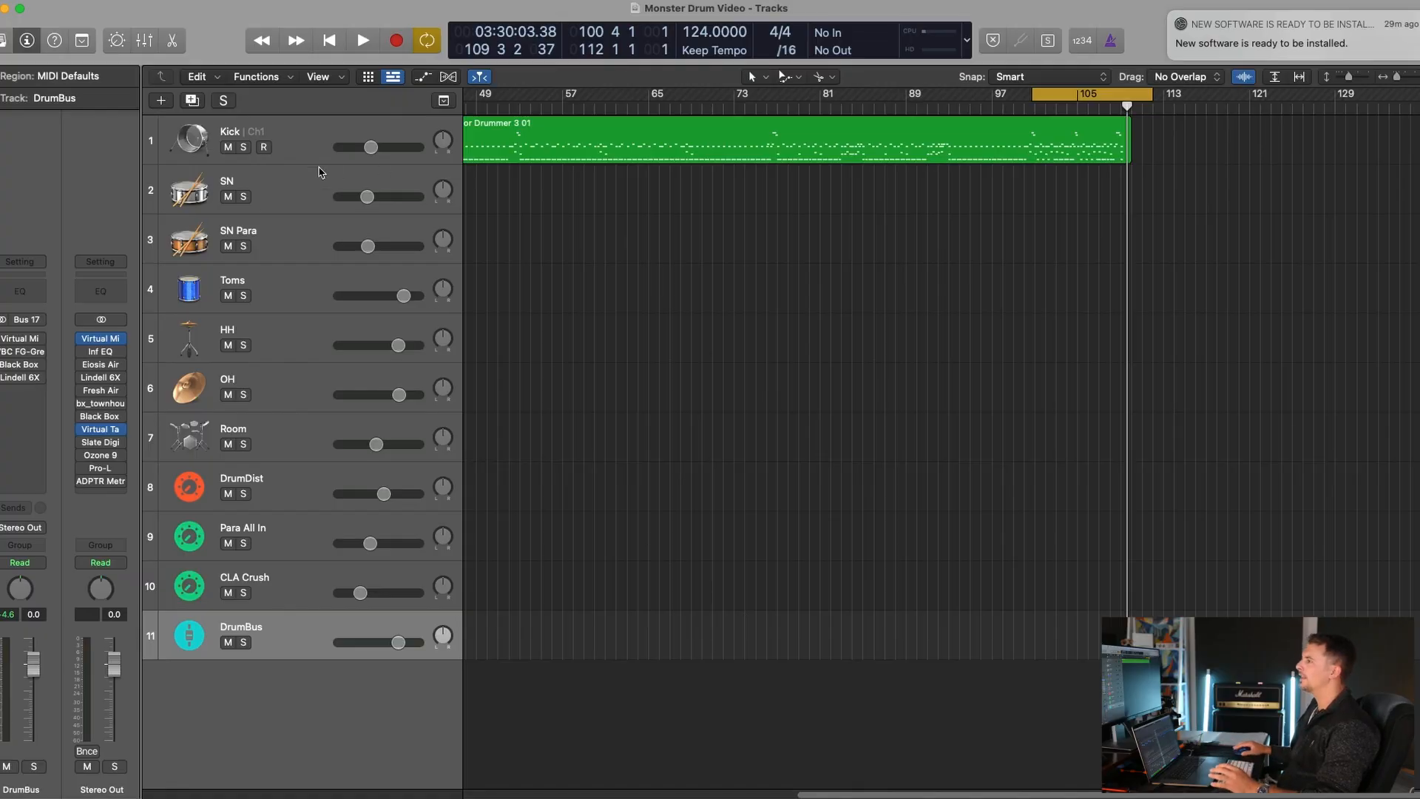
Step: Select the tracks from Kick through Room, switch the selection to DrumBus and solo it
click(317, 156)
shift+click(298, 429)
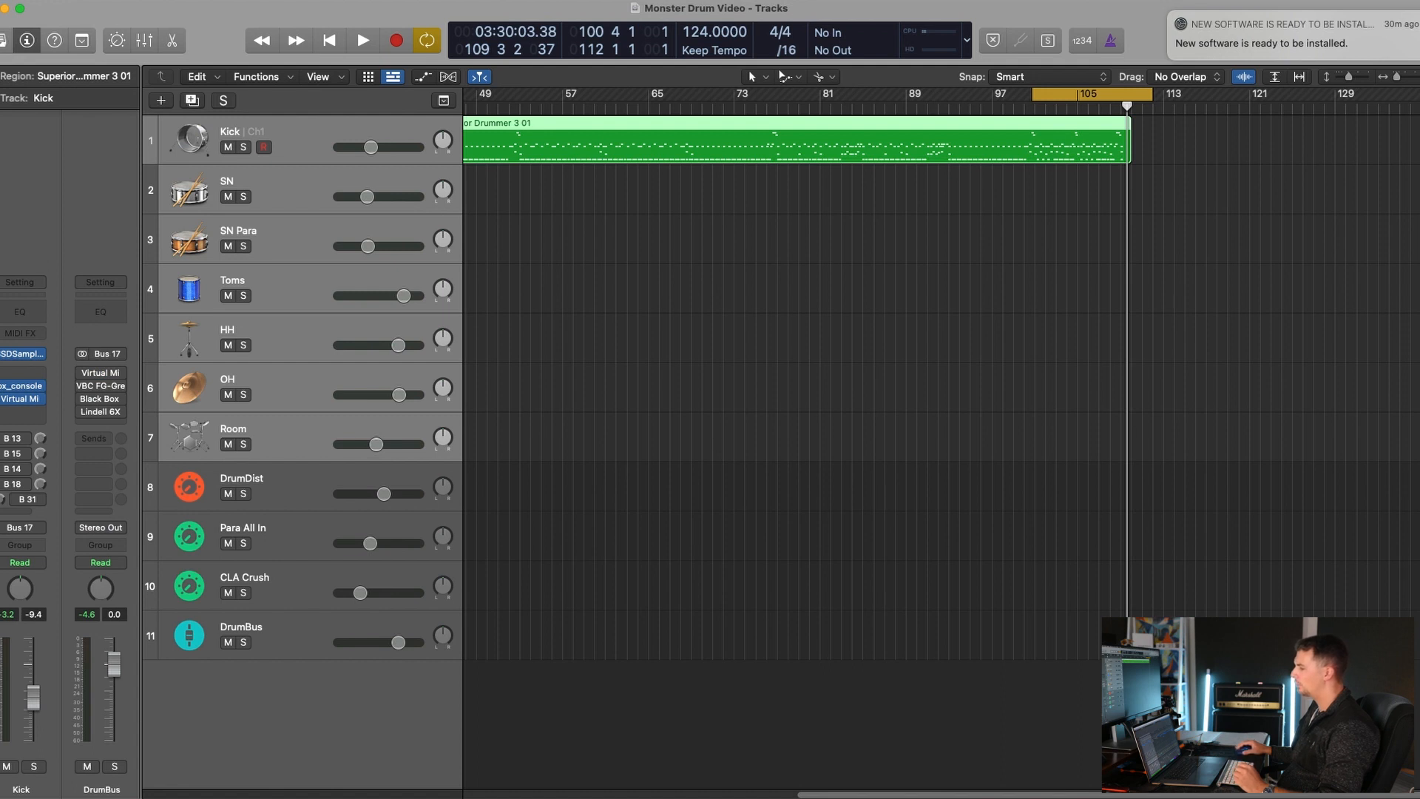
click(332, 636)
click(244, 642)
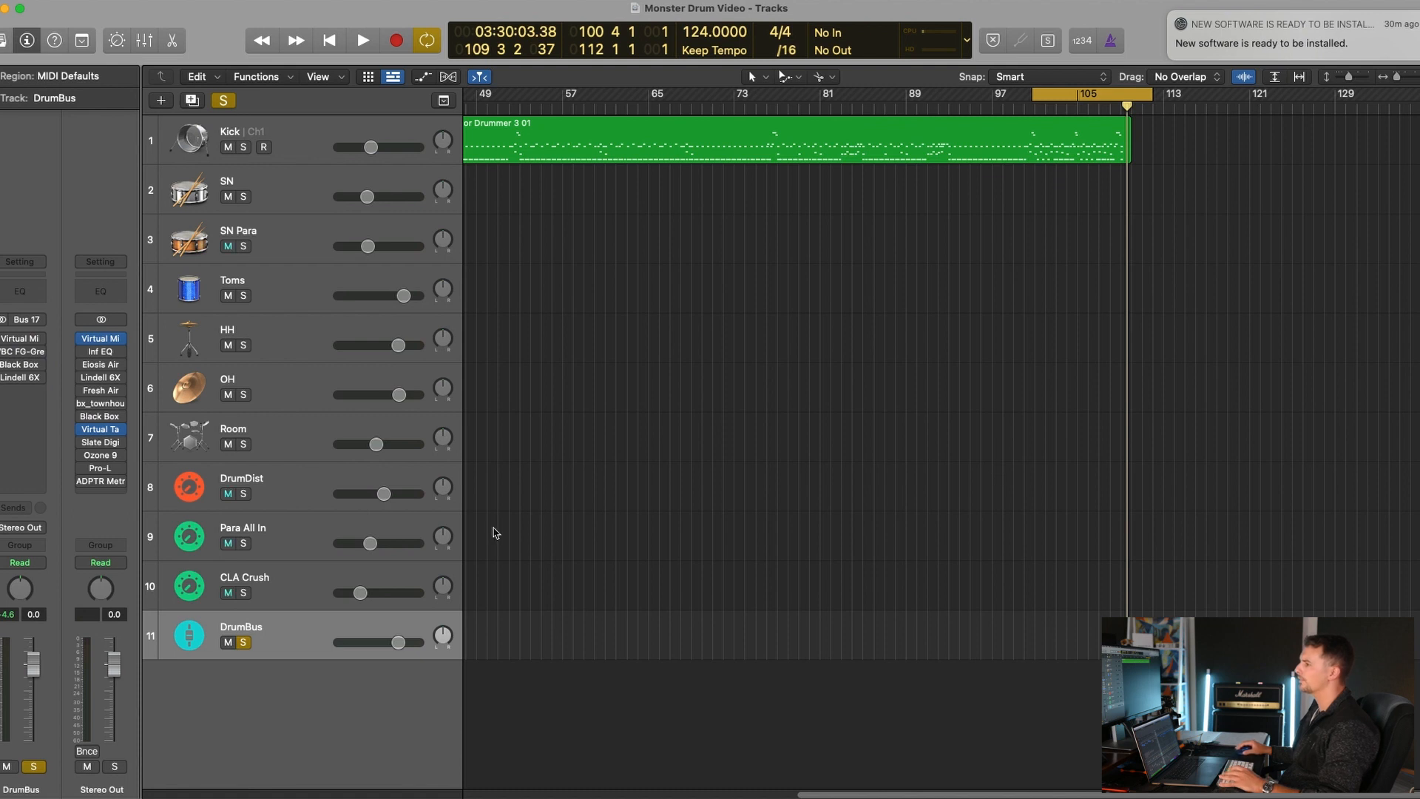
Step: Open and switch on the DrumBus's Virtual Mix Rack, play the loop through its Virtual Mixbuss module, and stop
click(26, 341)
drag(475, 194, 288, 71)
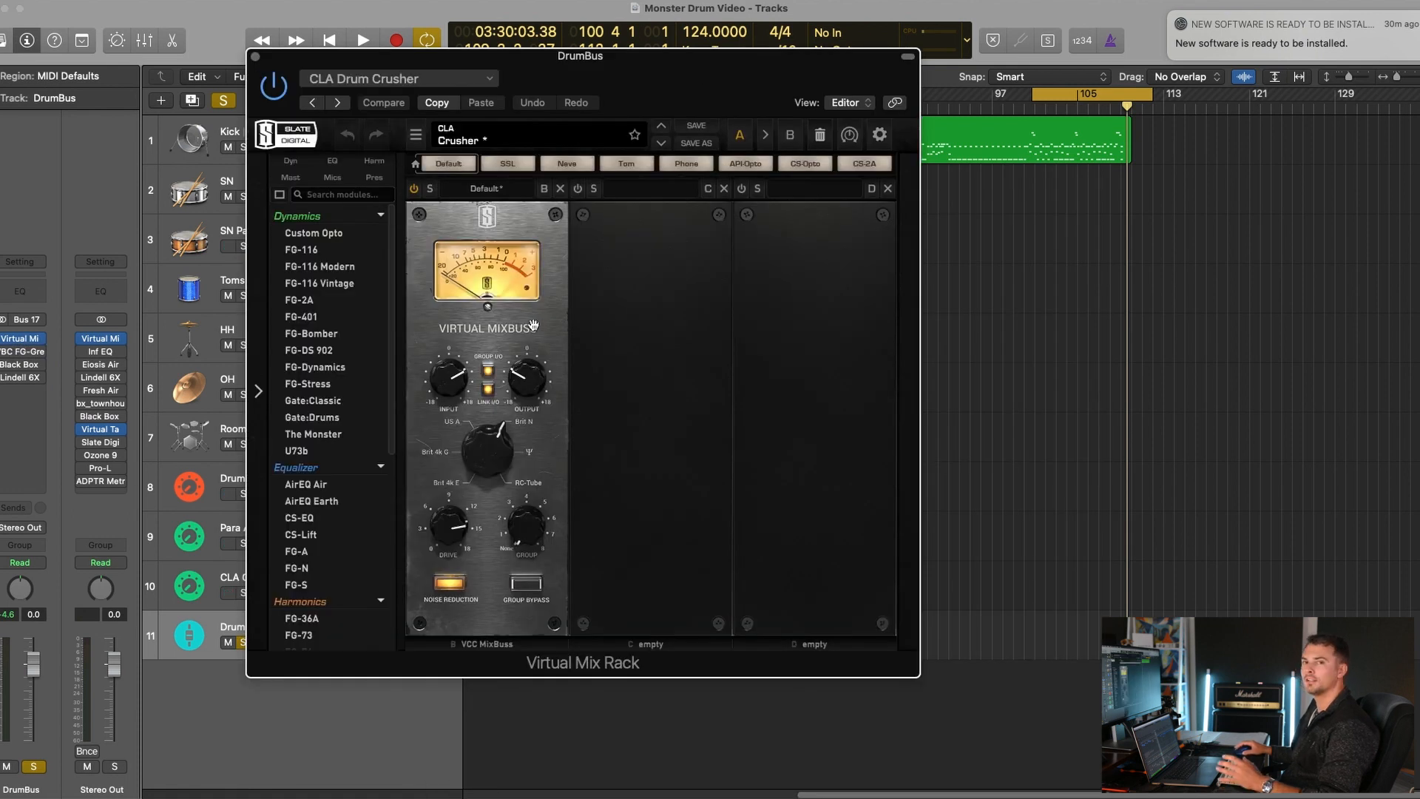
key(space)
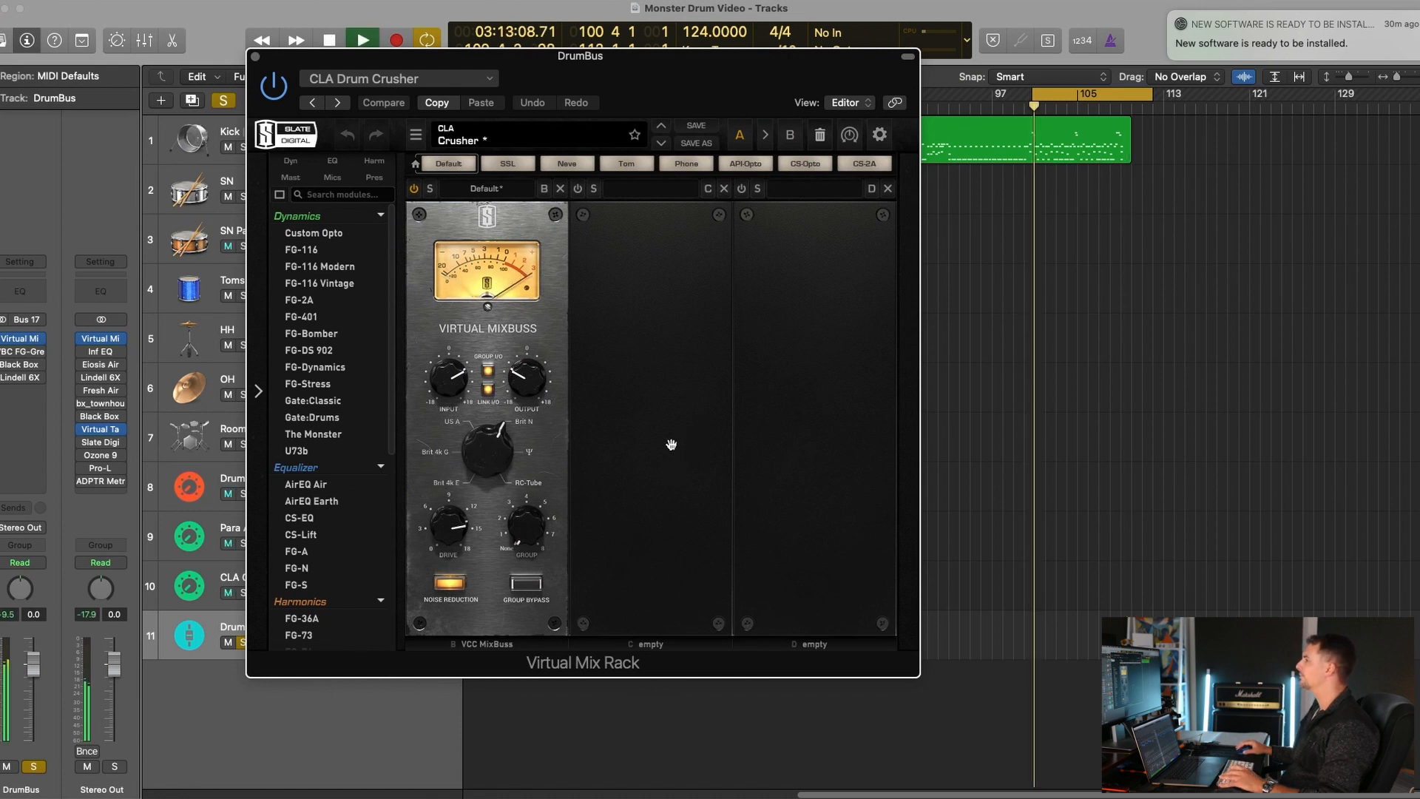
drag(687, 89, 718, 108)
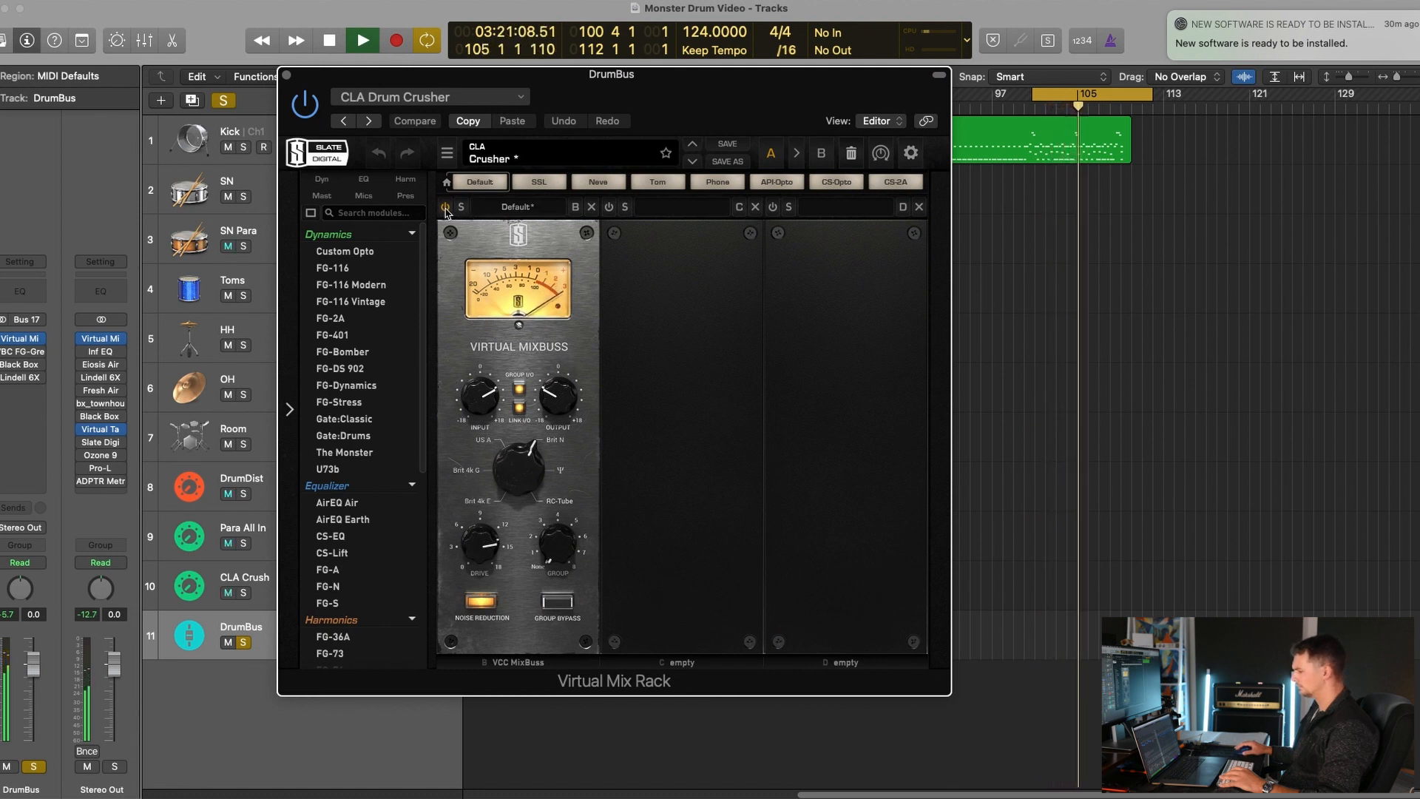
key(space)
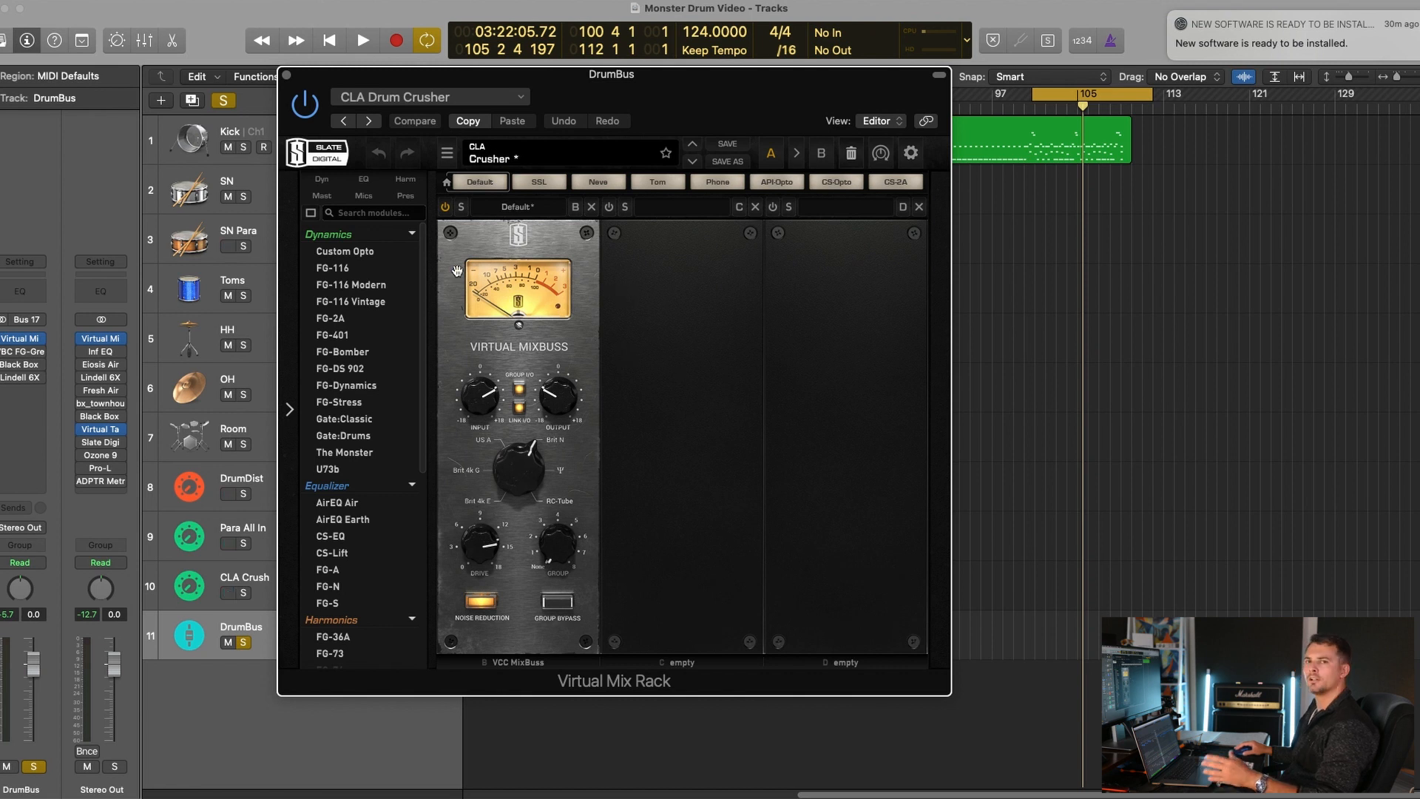
Step: Open and switch on the DrumBus's VBC FG-Grey compressor, and close the Virtual Mix Rack window
drag(665, 114, 770, 118)
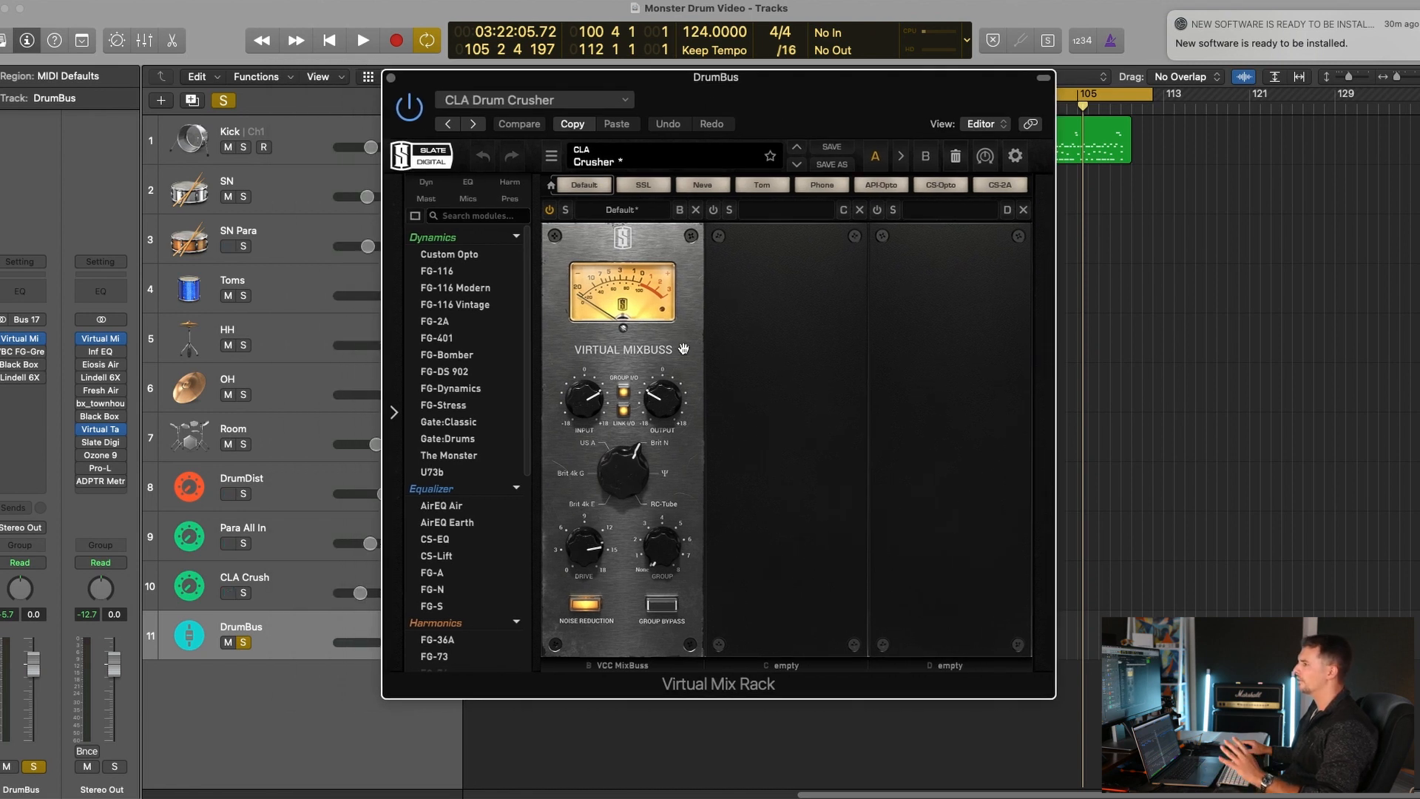
click(28, 353)
drag(829, 224, 694, 221)
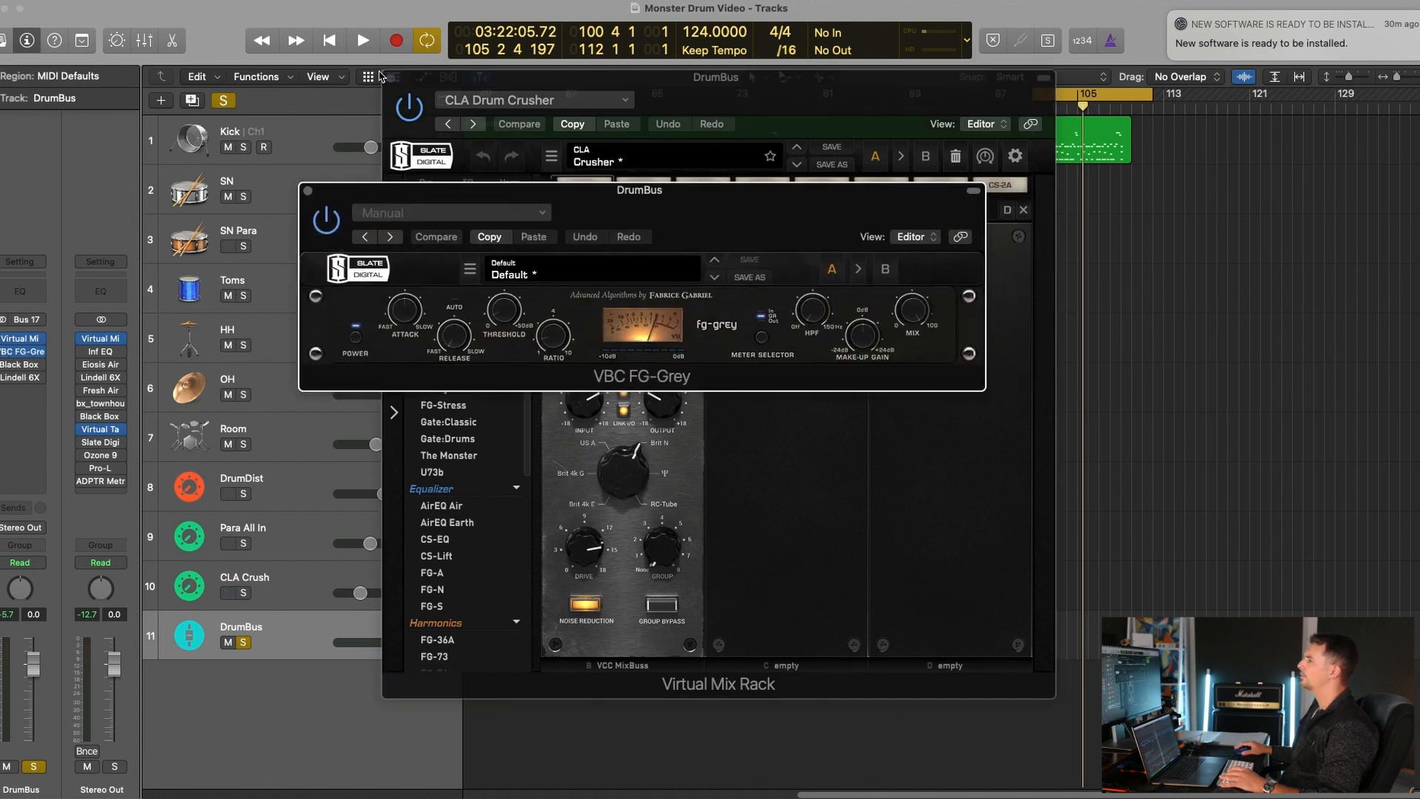
click(391, 77)
drag(684, 210, 693, 221)
Step: Play the loop with the FG-Grey active and bypassed to compare, leave it on, stop playback and close its window
key(space)
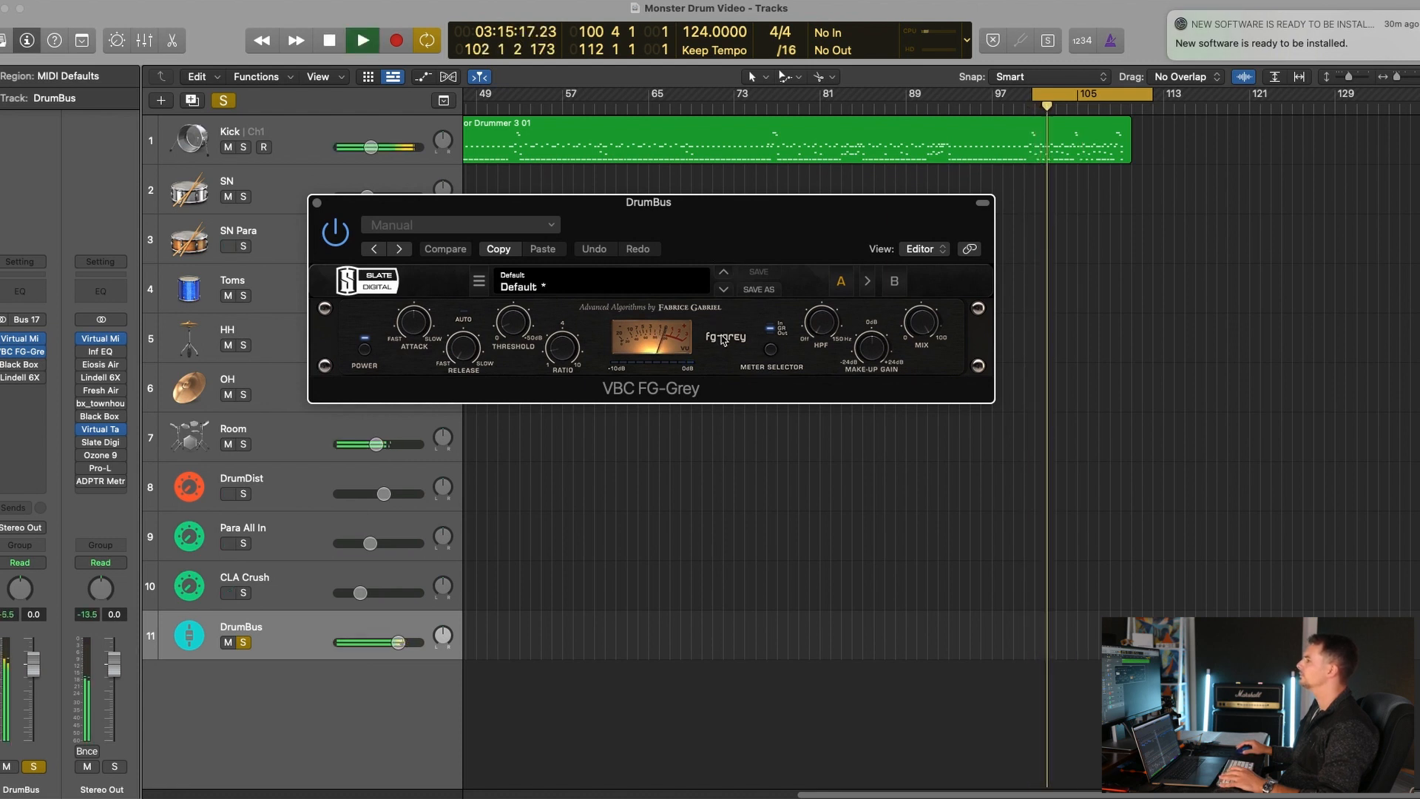
click(336, 231)
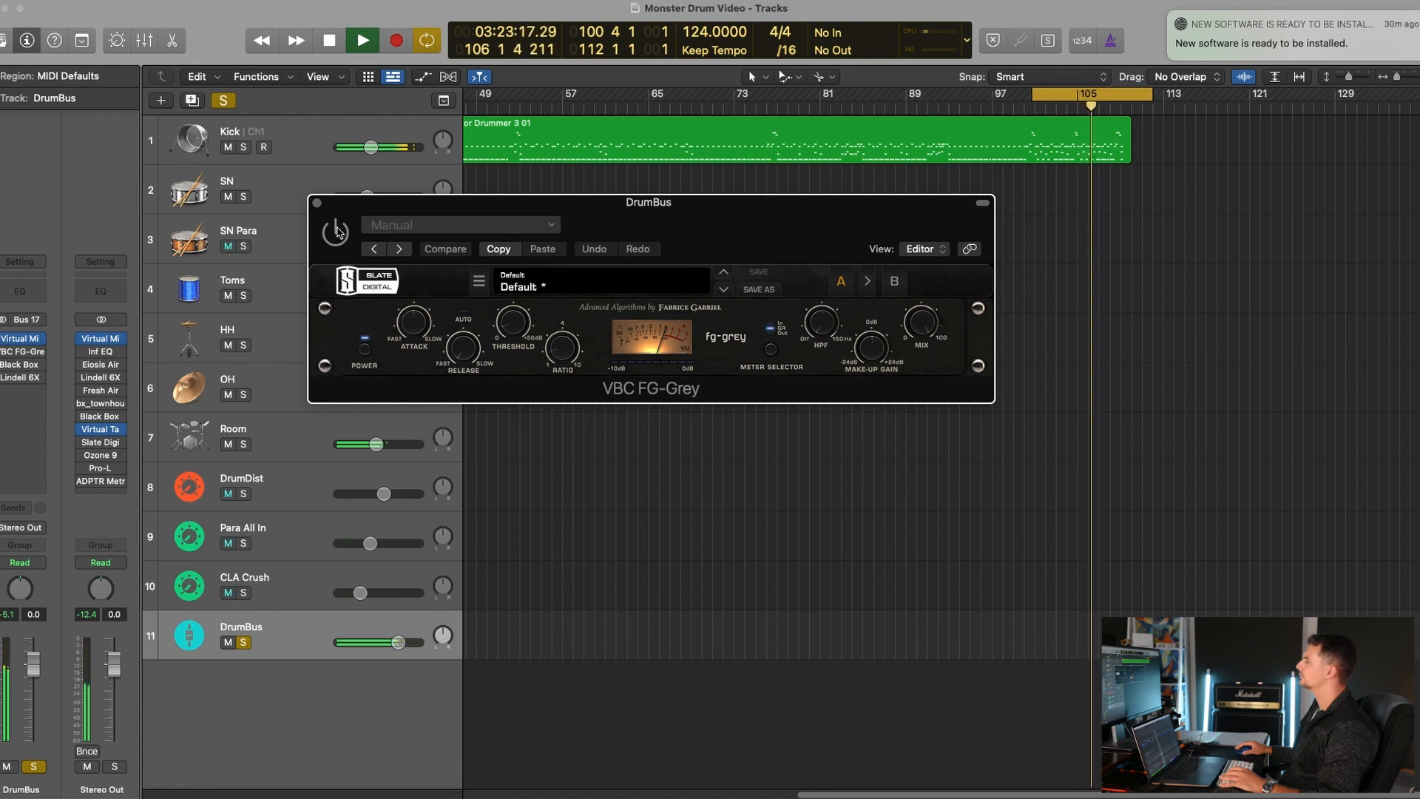
click(338, 231)
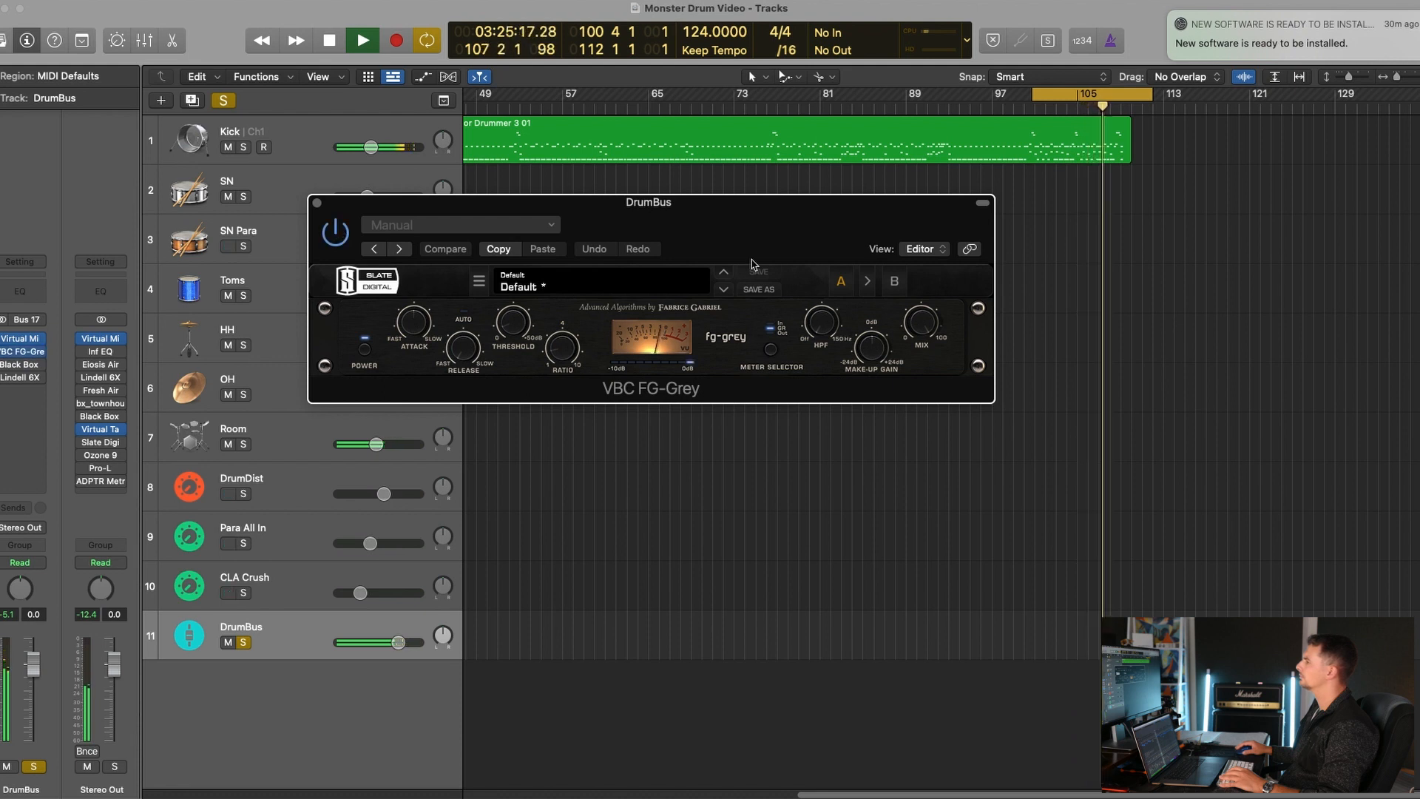
drag(751, 240, 786, 265)
key(space)
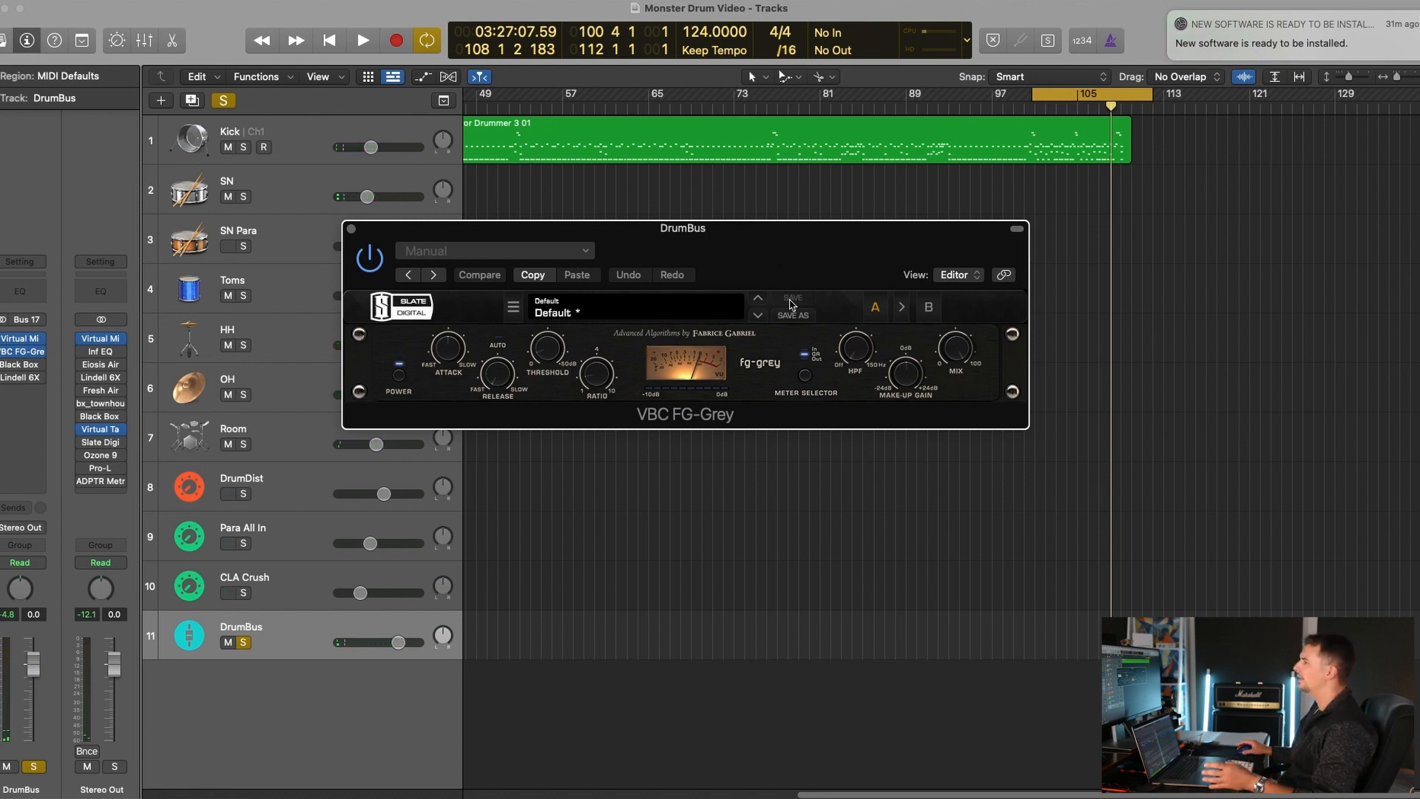
drag(767, 246, 805, 259)
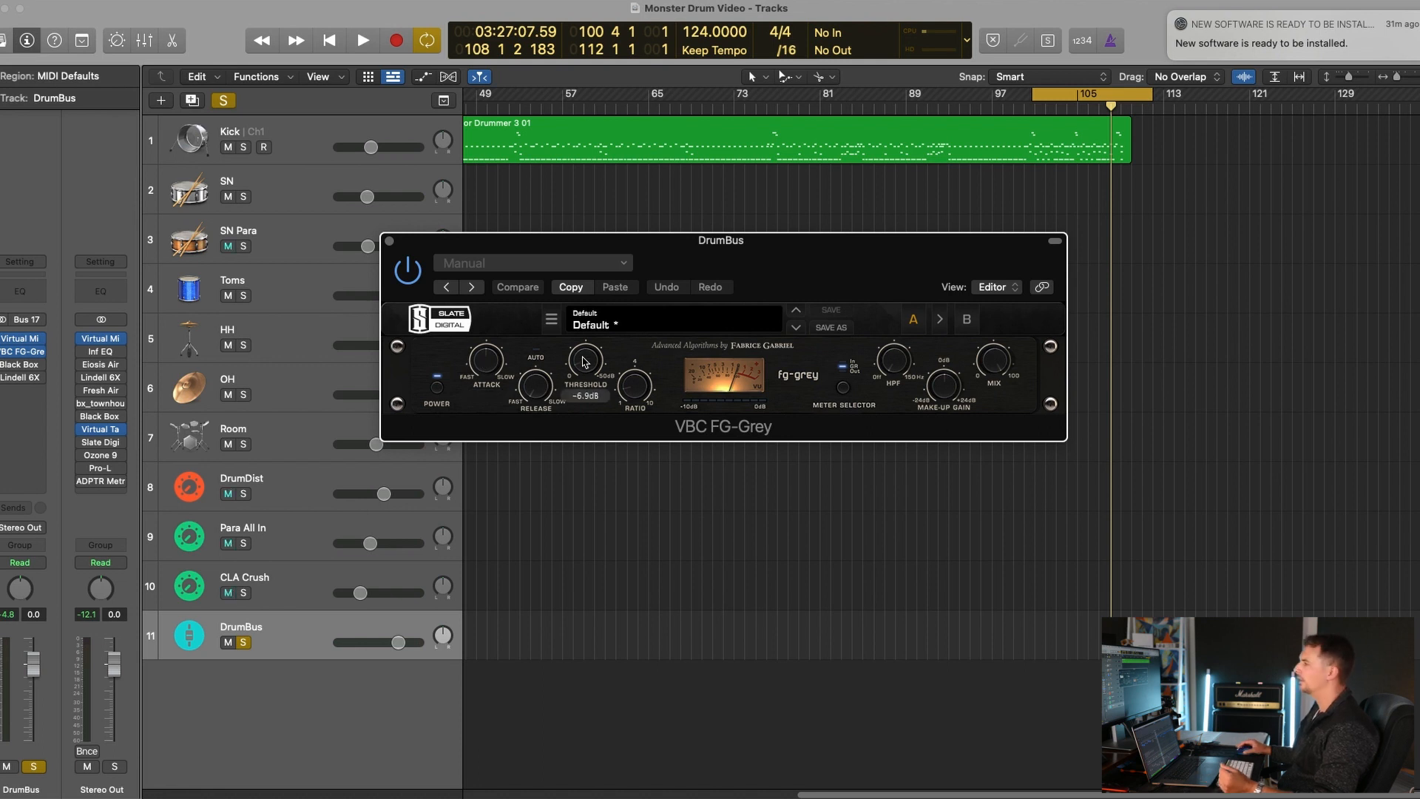
click(391, 241)
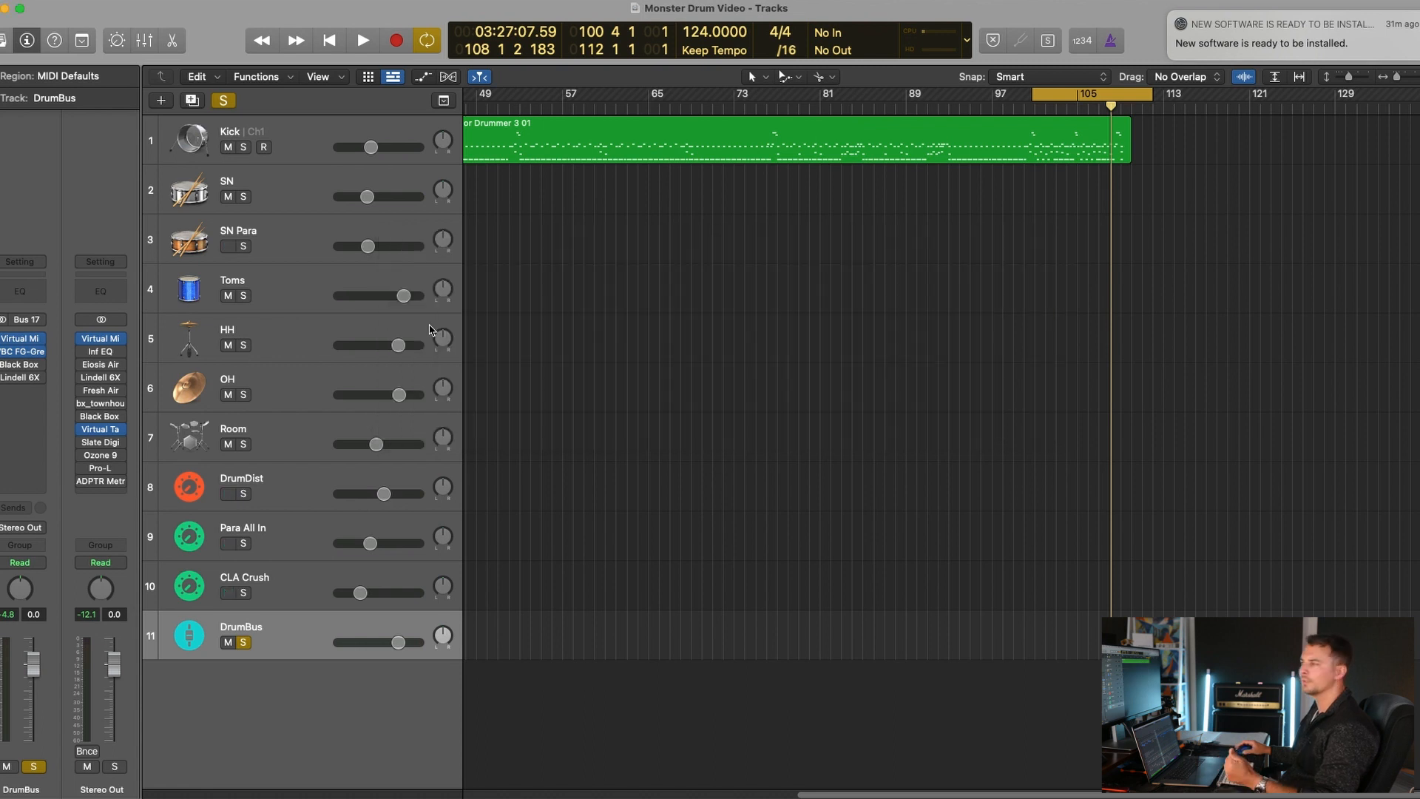
Step: Open and switch on the DrumBus's Black Box HG-2, audition its effect on the loop, stop and close it
click(19, 366)
drag(868, 213, 670, 318)
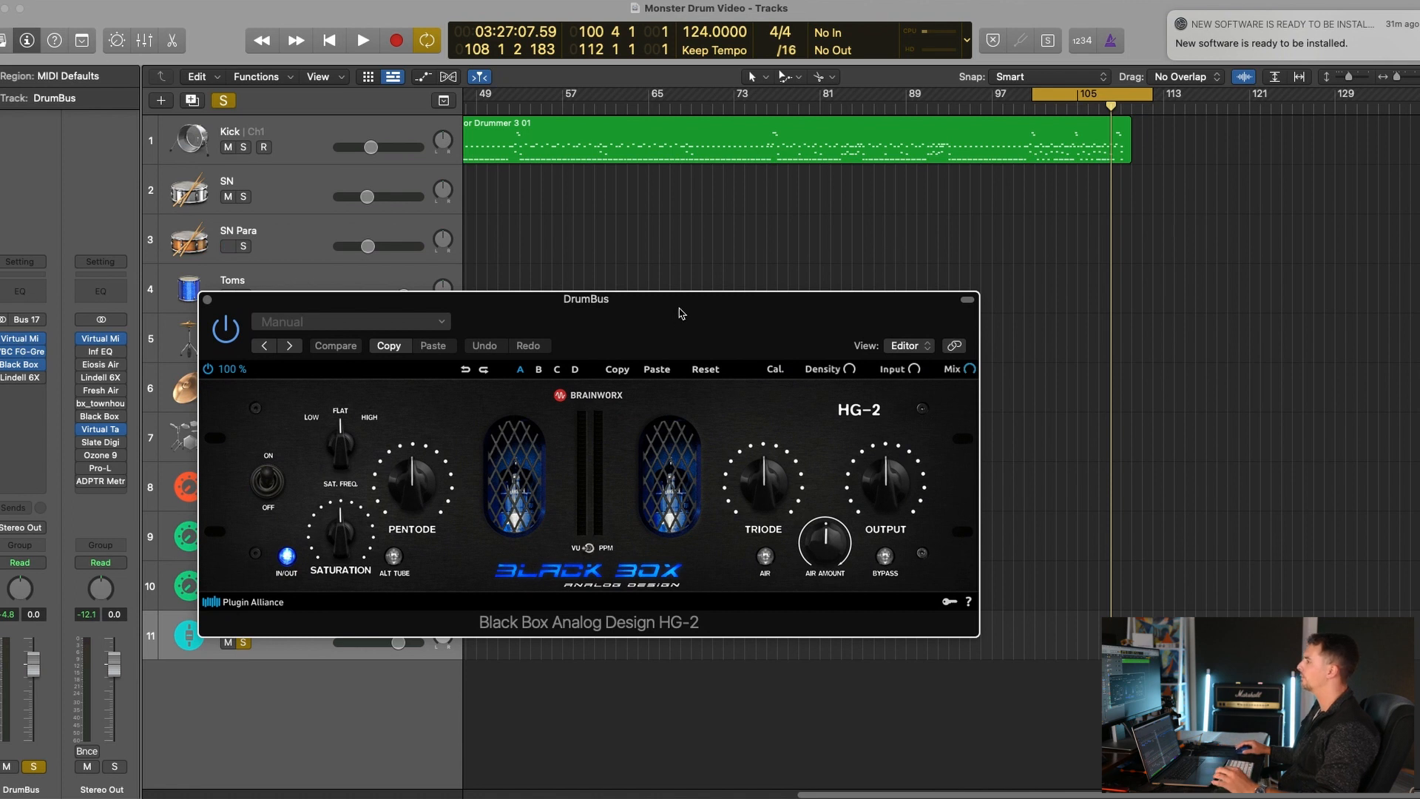
drag(681, 313, 696, 302)
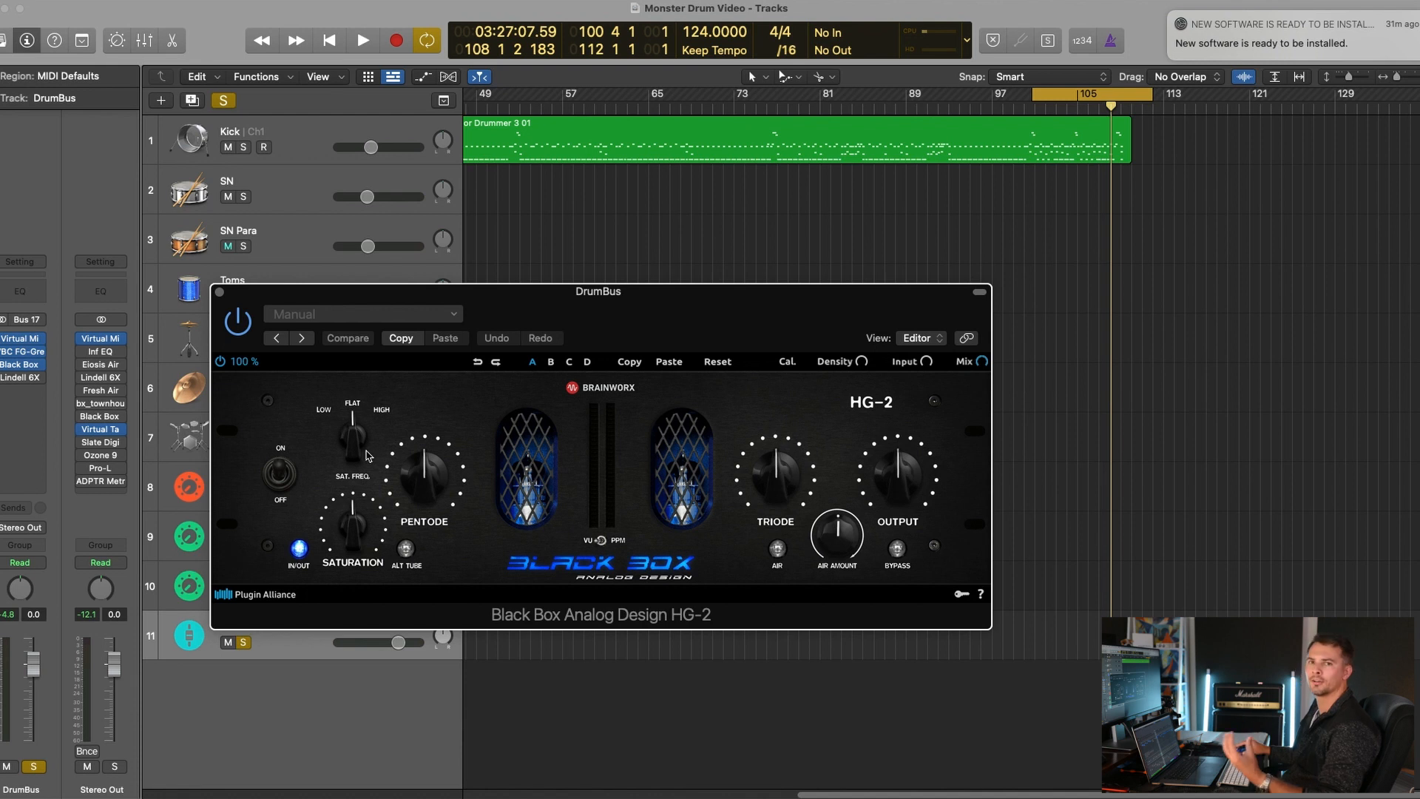
key(space)
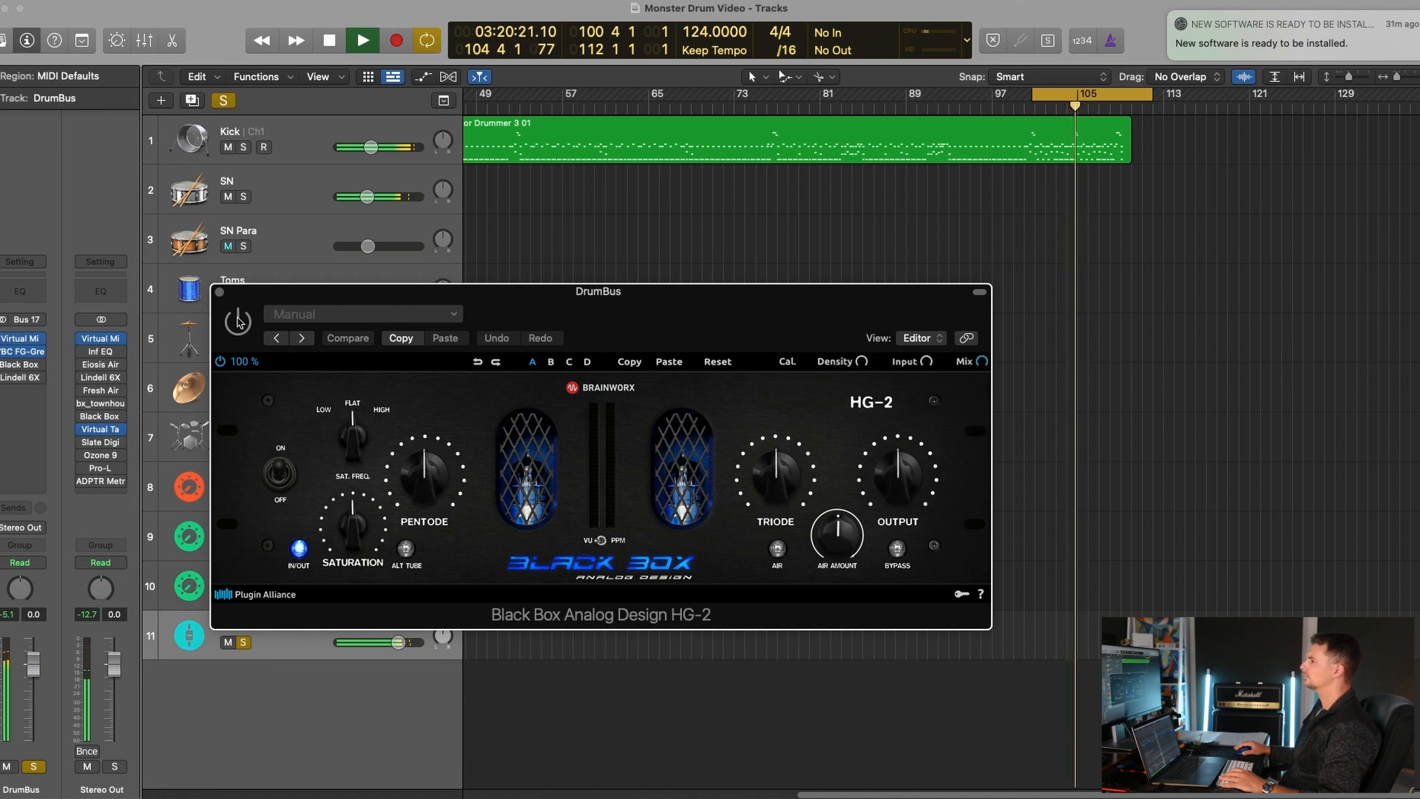
drag(252, 310, 297, 306)
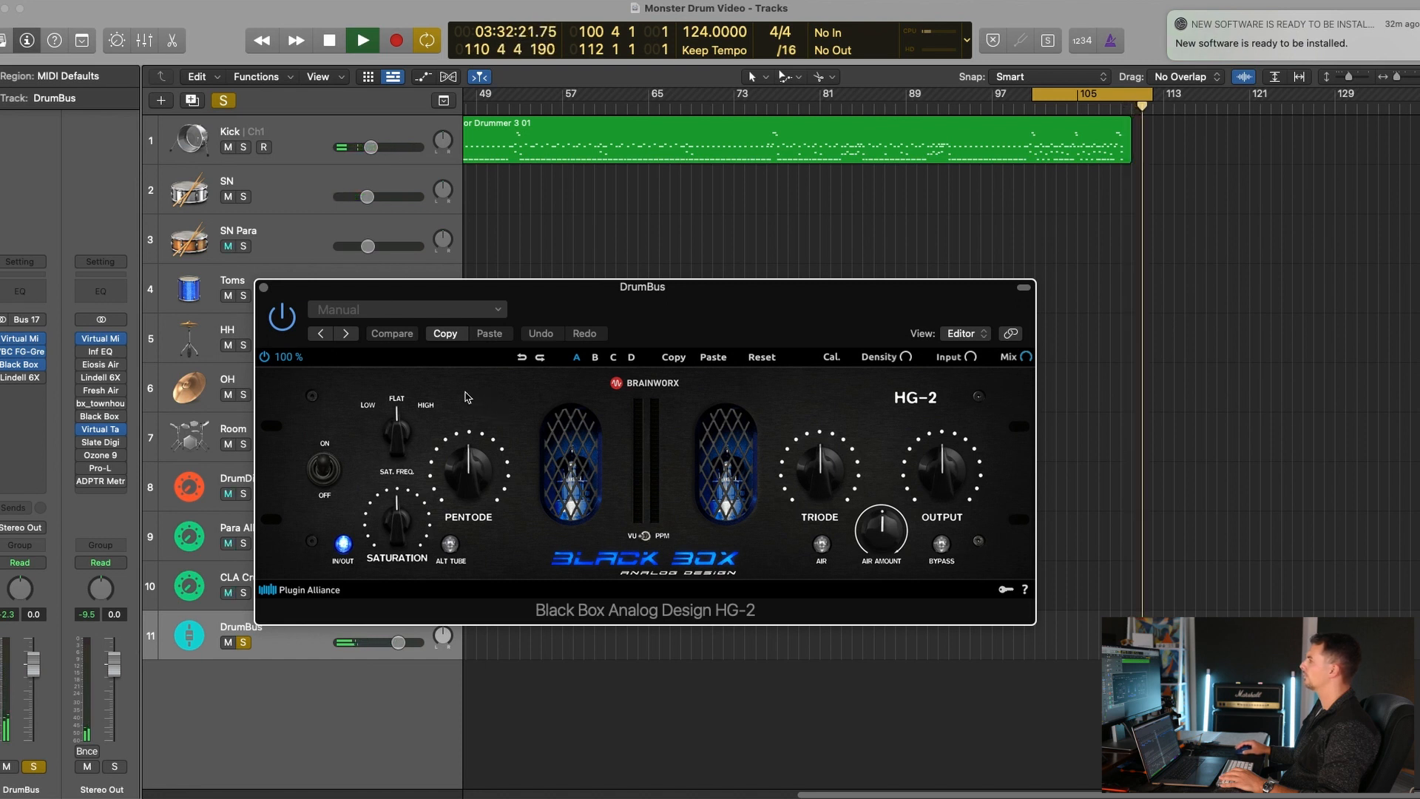
key(space)
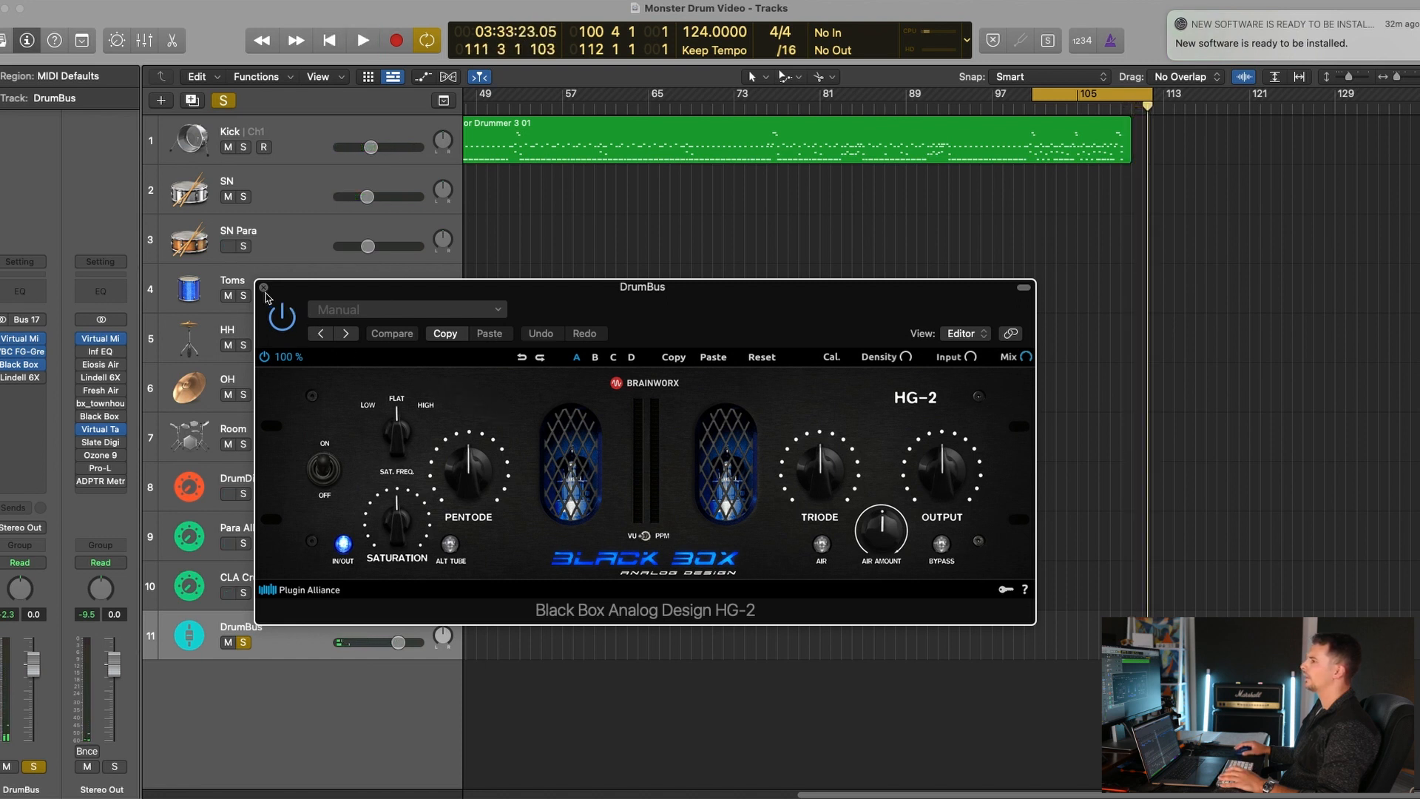
click(264, 288)
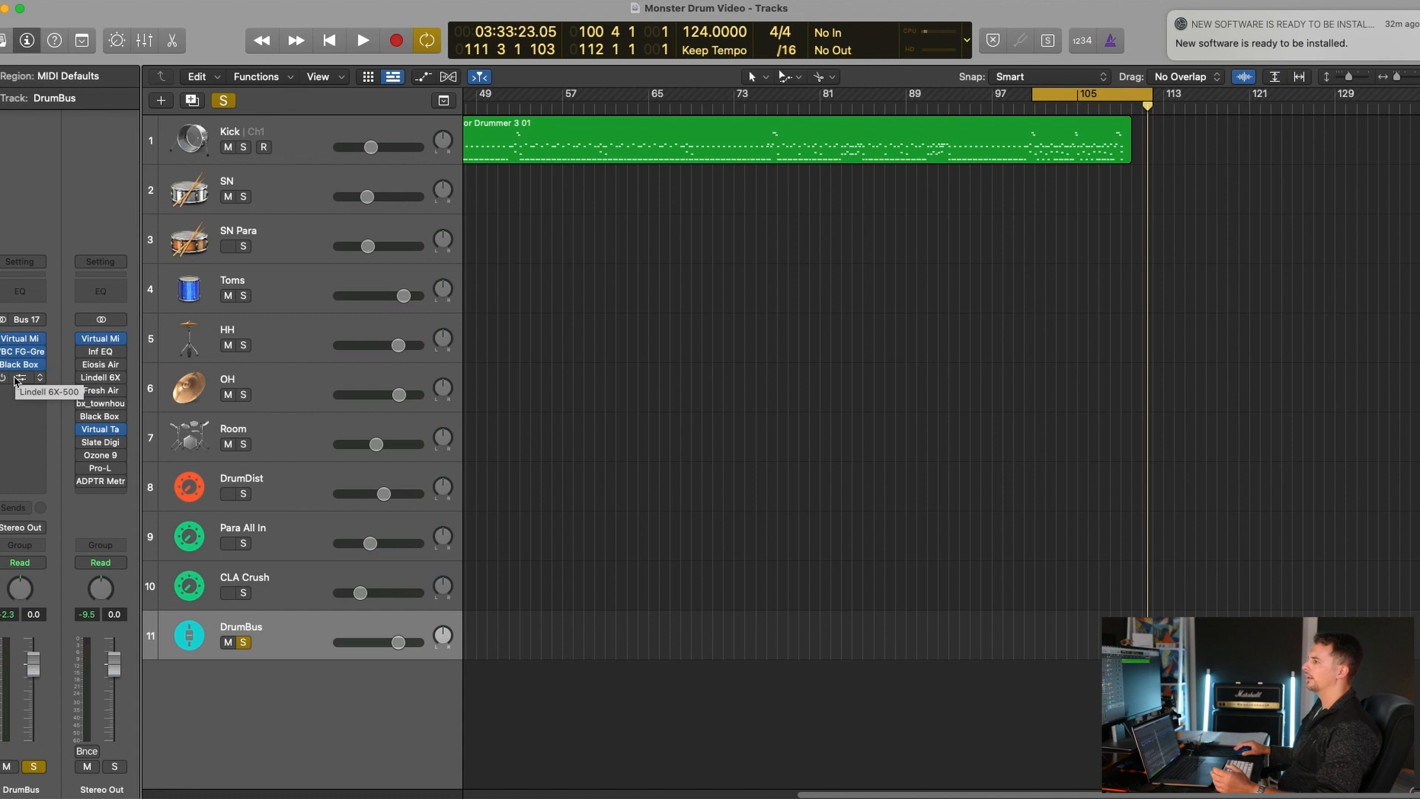
Step: Open the DrumBus's Lindell 6X-500, play the loop with it bypassed and switched on to compare, leave it on, and stop
click(21, 377)
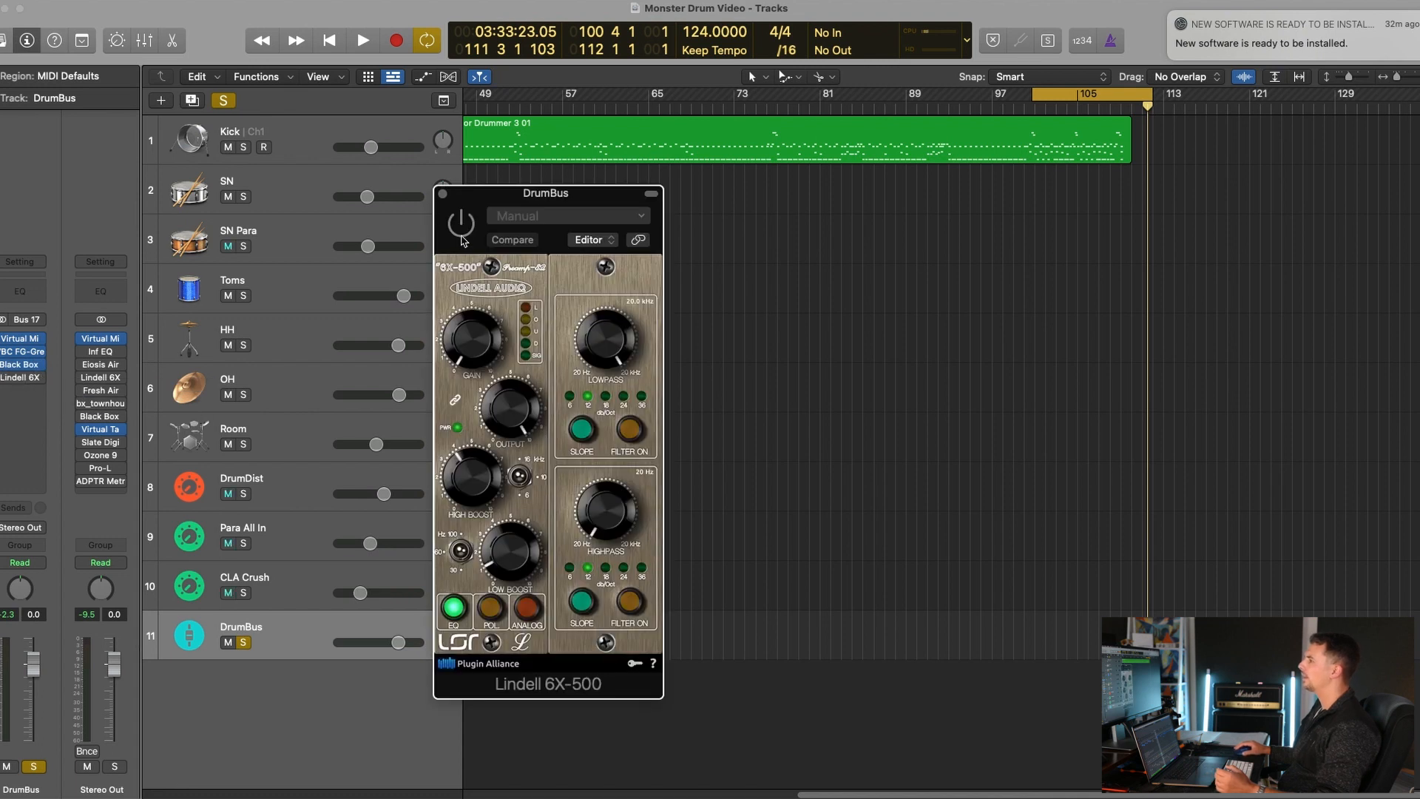
drag(477, 218, 460, 201)
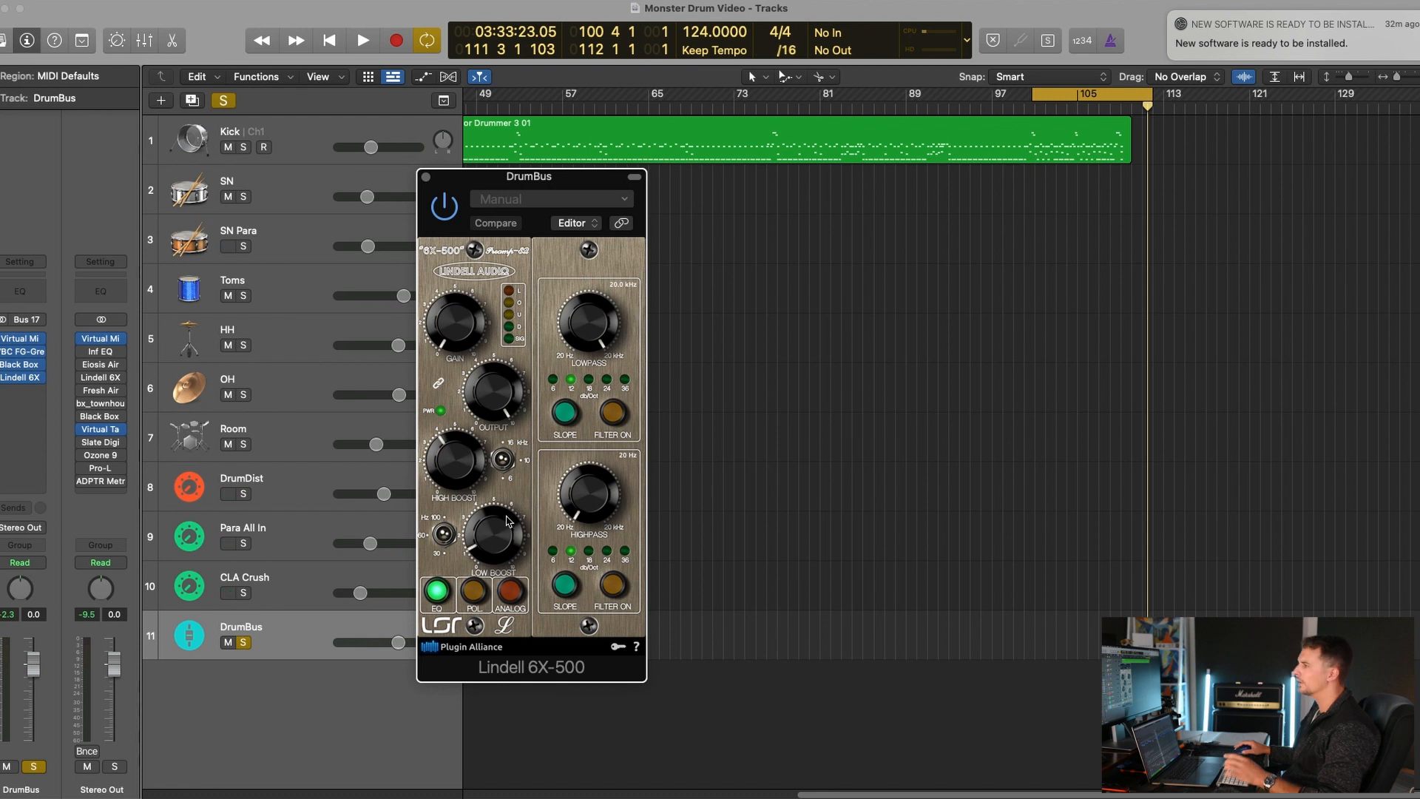
click(445, 207)
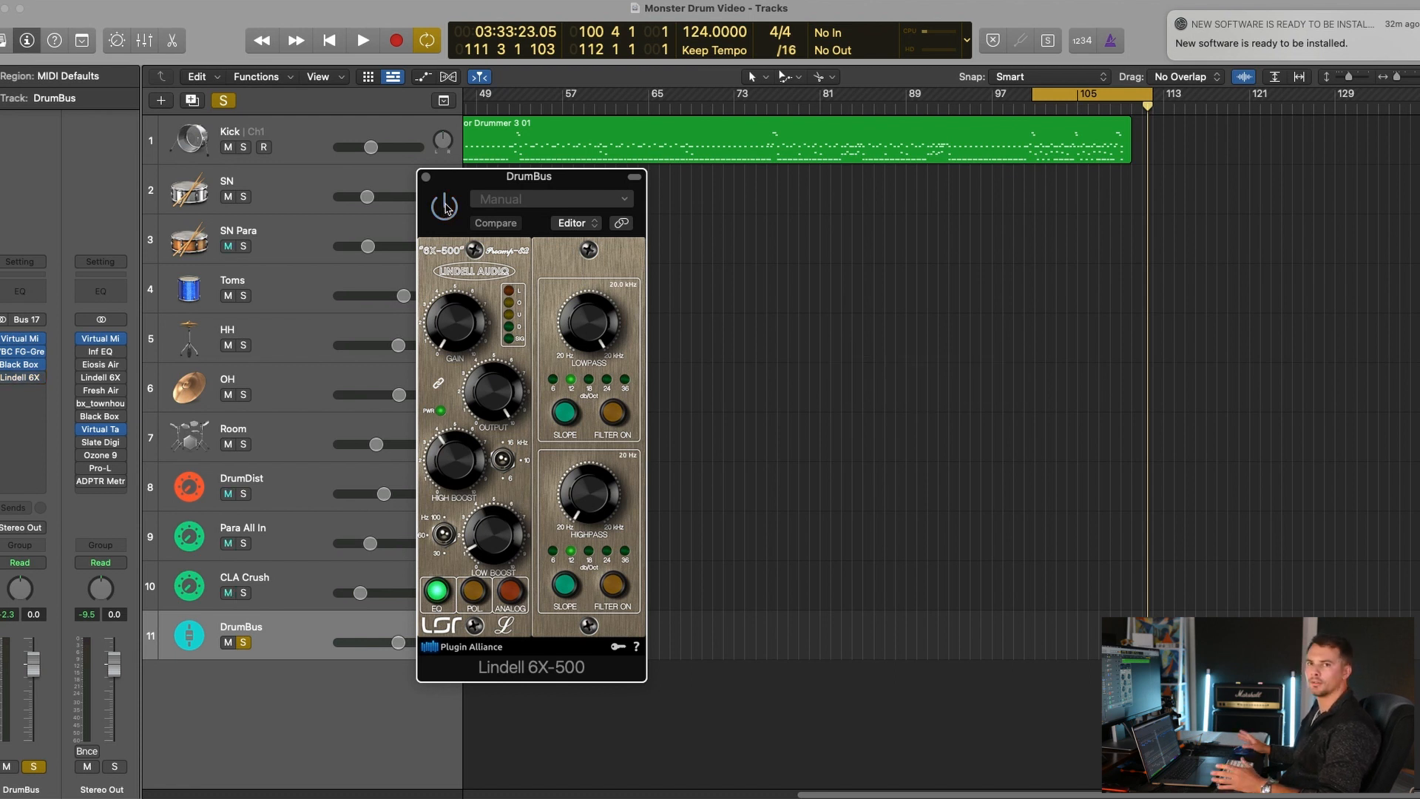
key(space)
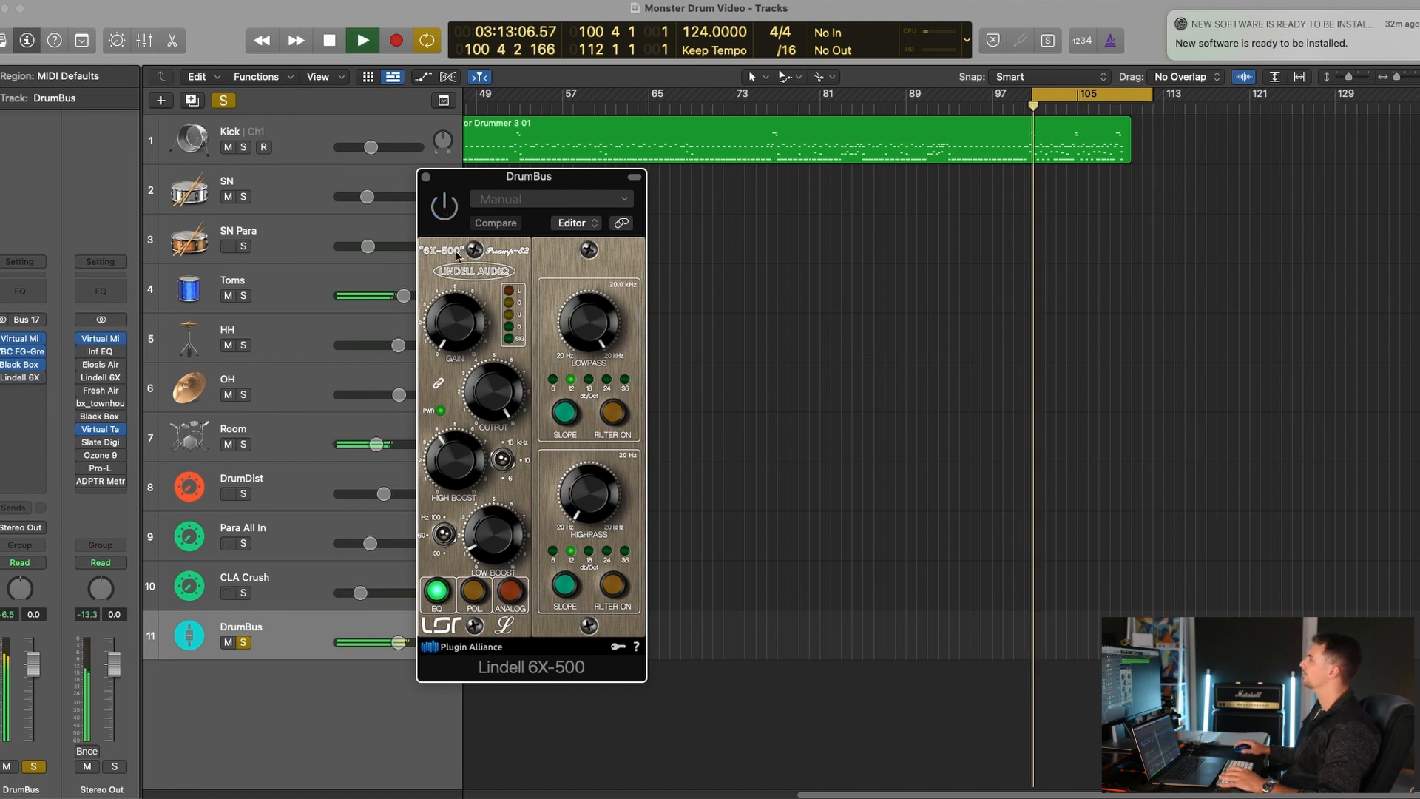
click(445, 209)
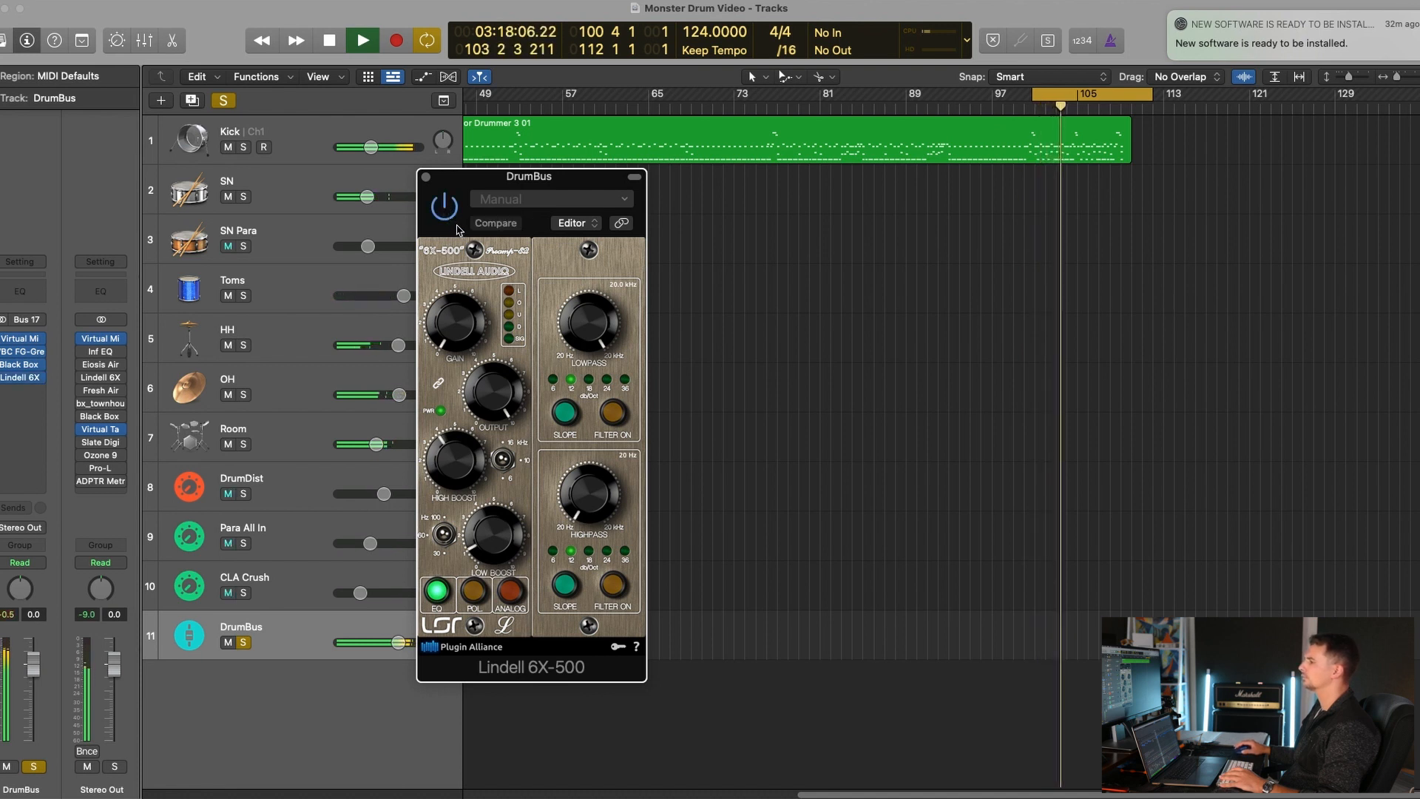
drag(456, 189, 505, 185)
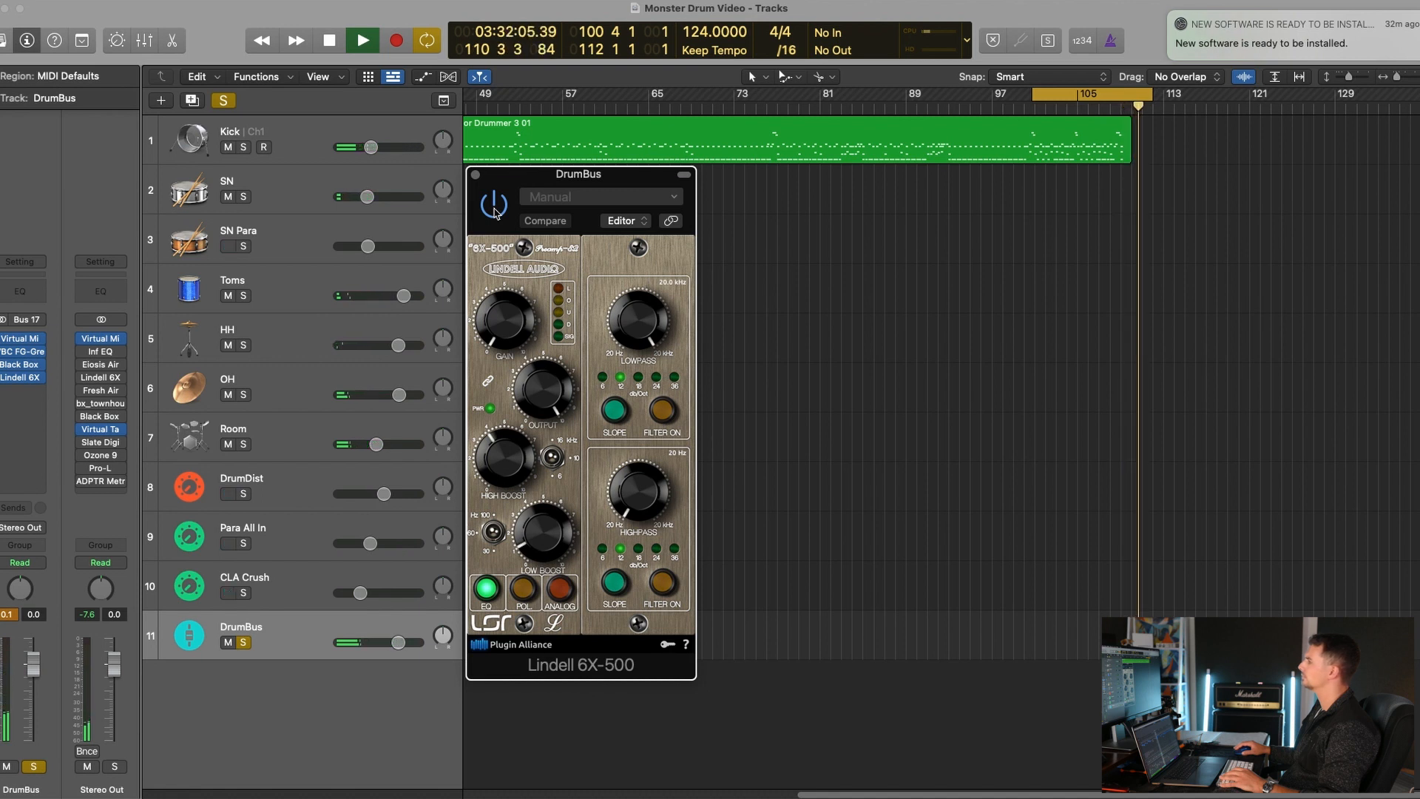
key(space)
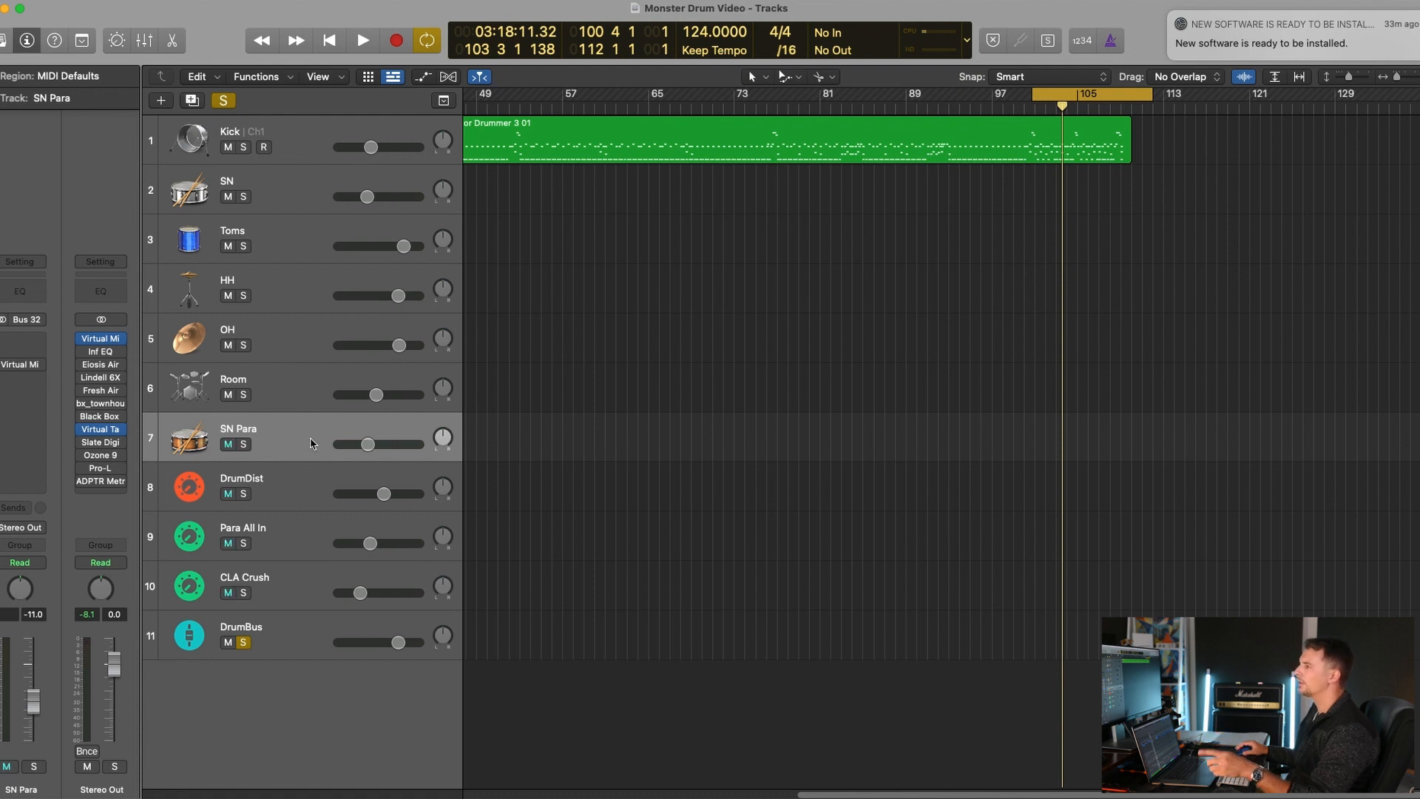
Step: Look over the parallel tracks by selecting DrumDist, Para All In and CLA Crush in turn
click(296, 490)
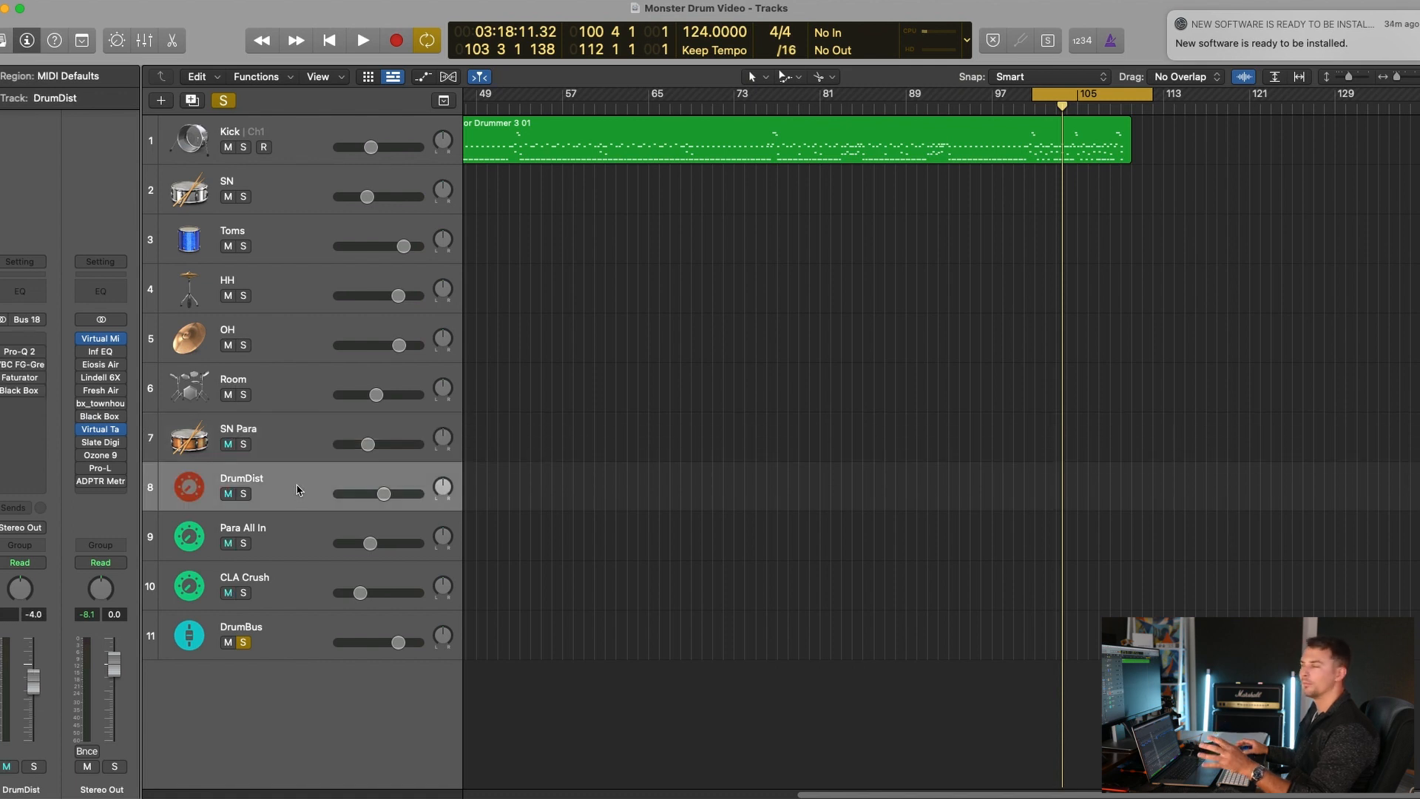
click(294, 540)
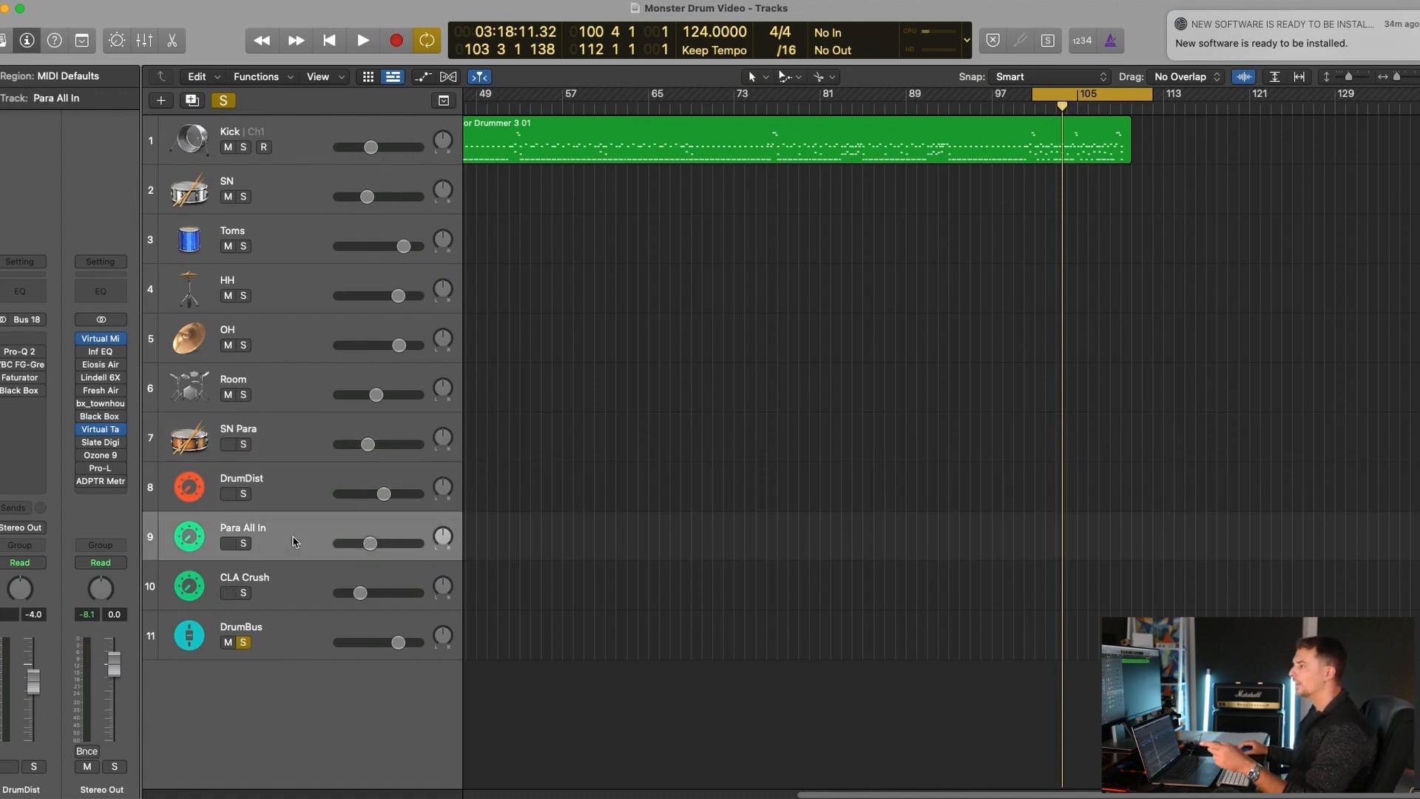
click(293, 588)
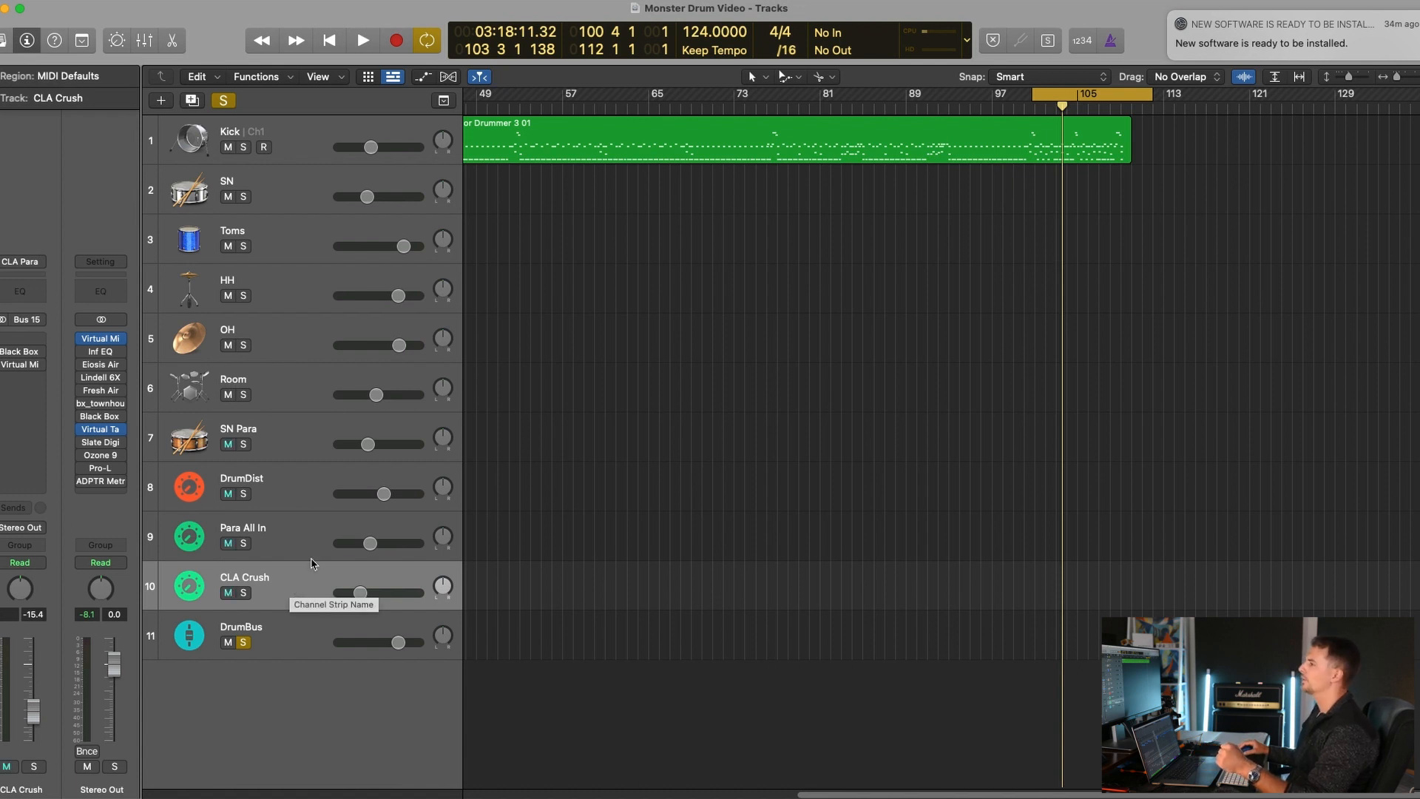
Step: Select the SN Para track, bring up its Virtual Mix Rack, solo the track and play the loop
click(270, 423)
key(v)
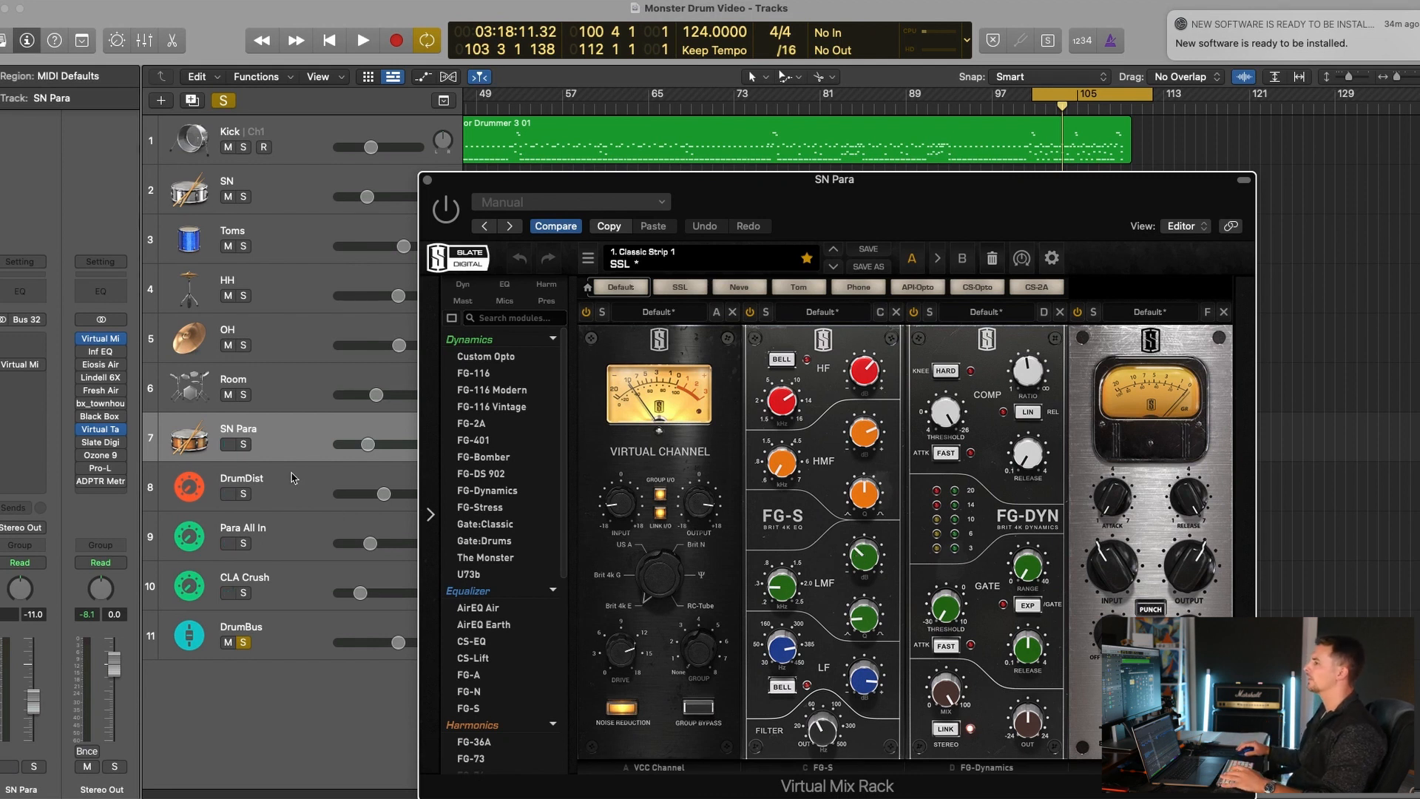
click(244, 444)
key(space)
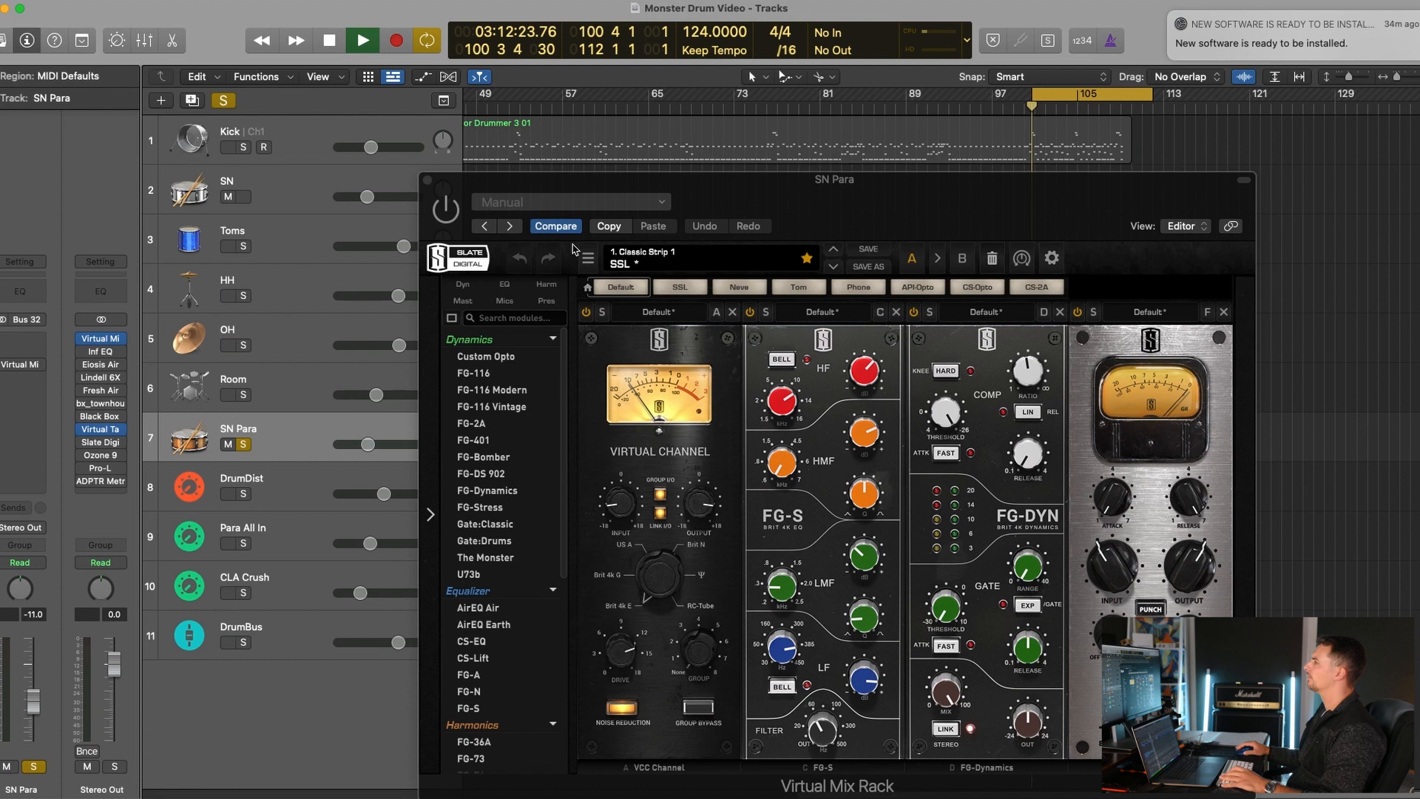
Step: Play the loop with the SN Para Virtual Mix Rack bypassed and switched on to compare, leave it on, and stop
drag(775, 208, 742, 187)
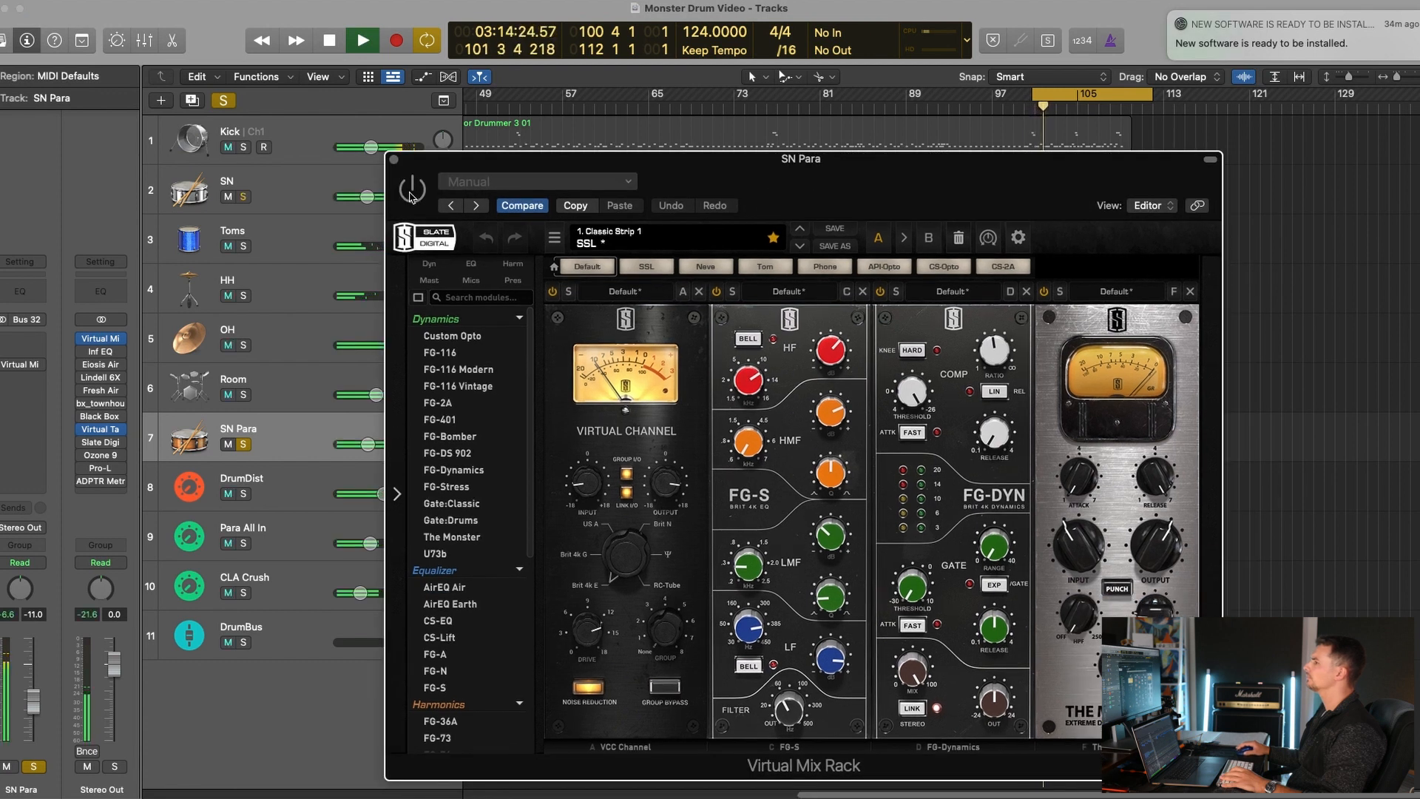
key(space)
key(space)
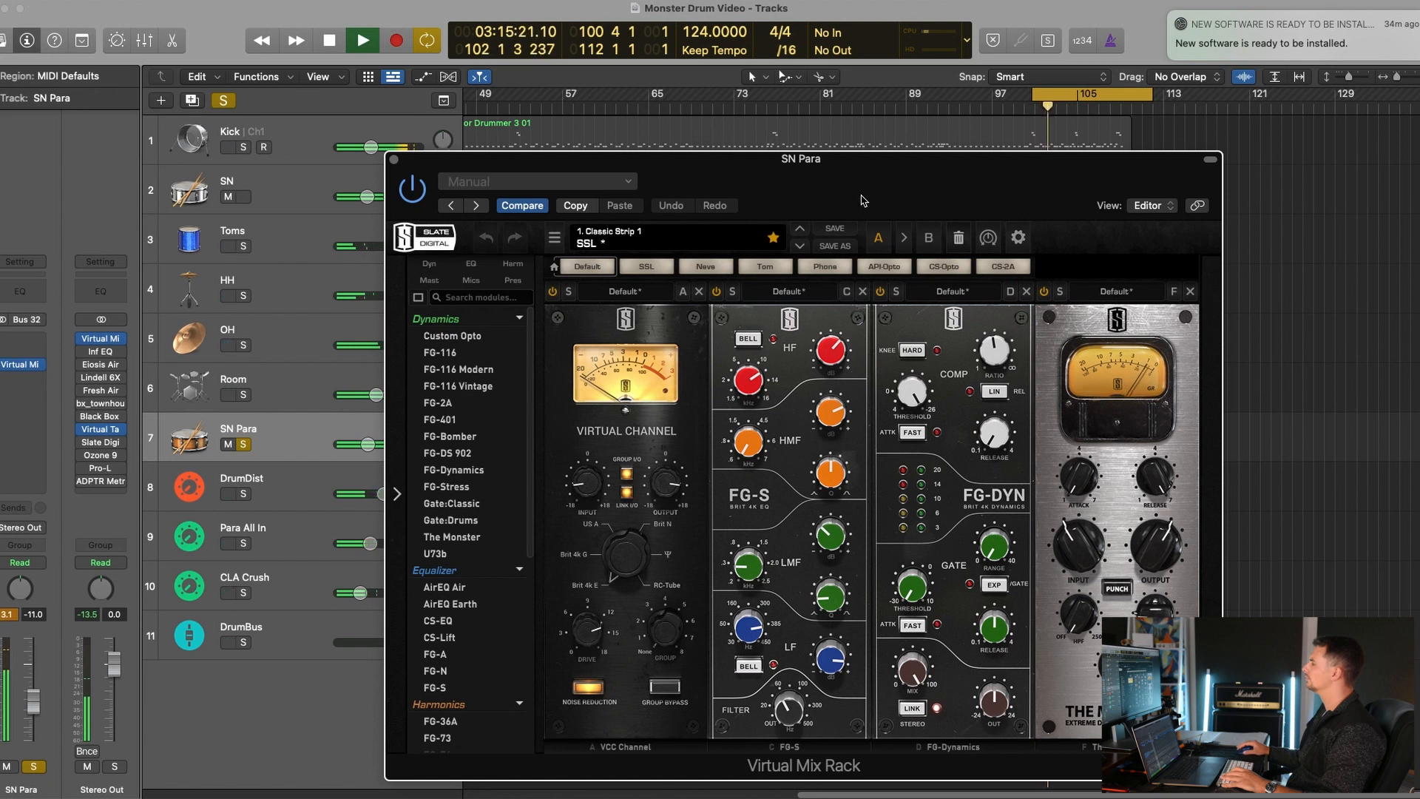
drag(864, 186, 856, 182)
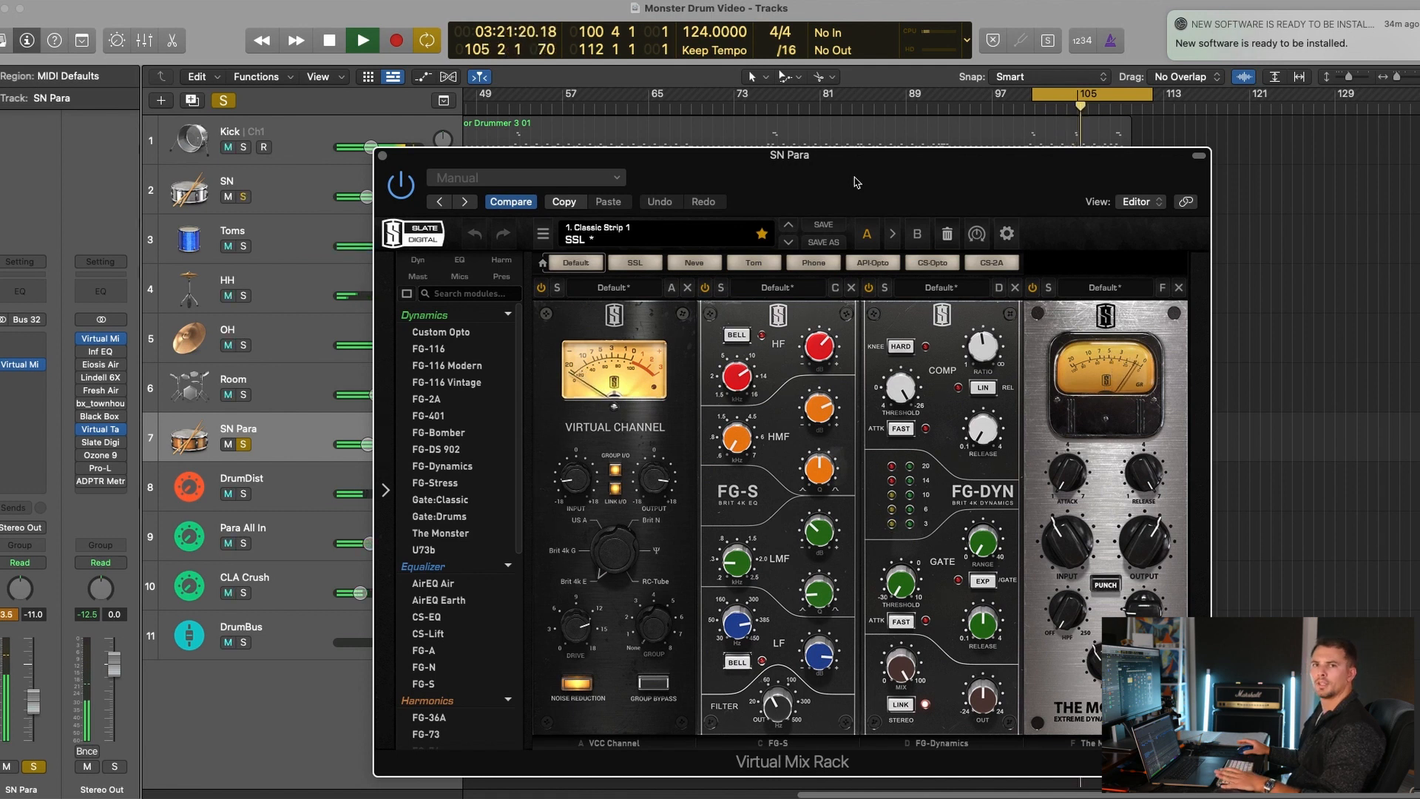
key(space)
drag(856, 182, 838, 164)
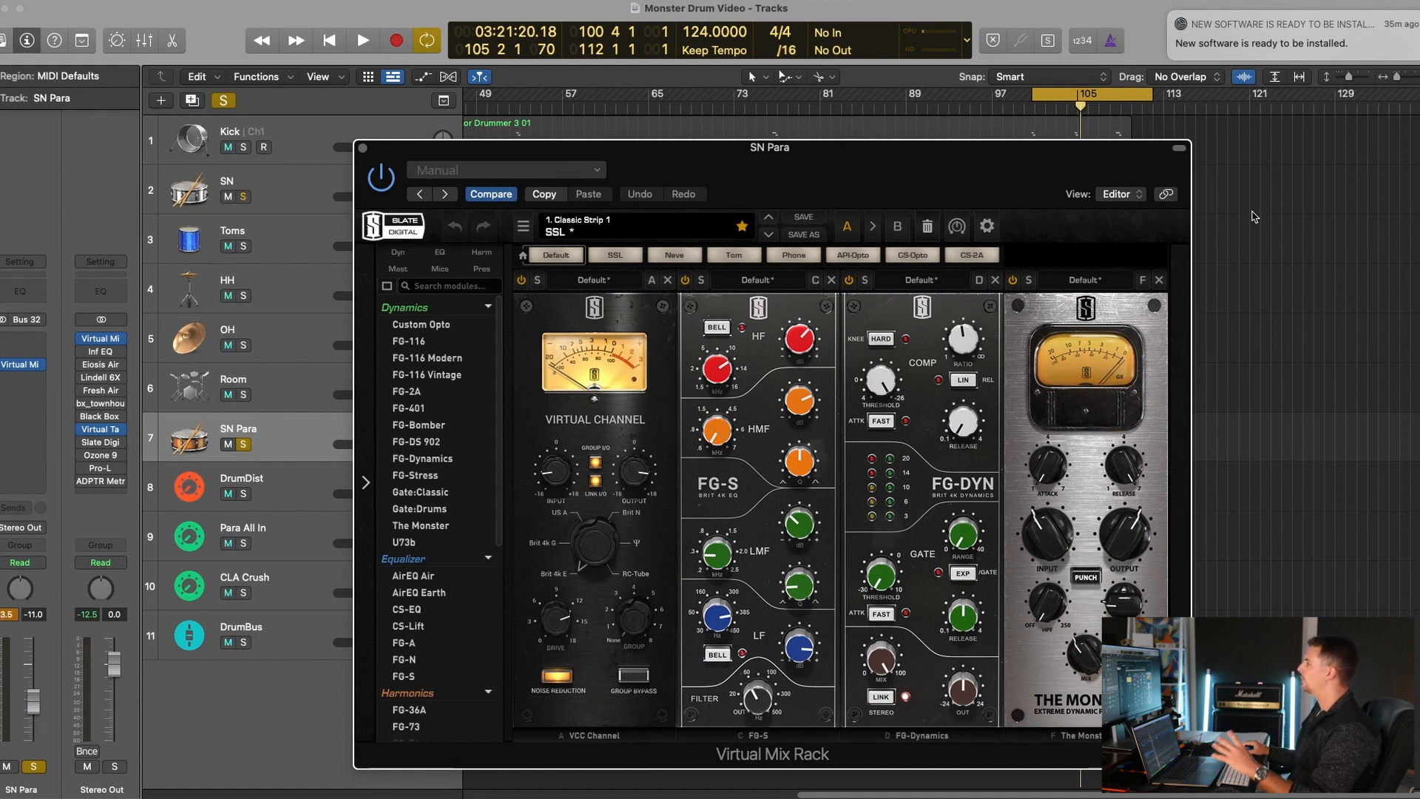
Step: Review the FG-S equaliser's HMF, LMF, LF and HF settings in the SN Para Virtual Mix Rack
drag(708, 429, 707, 430)
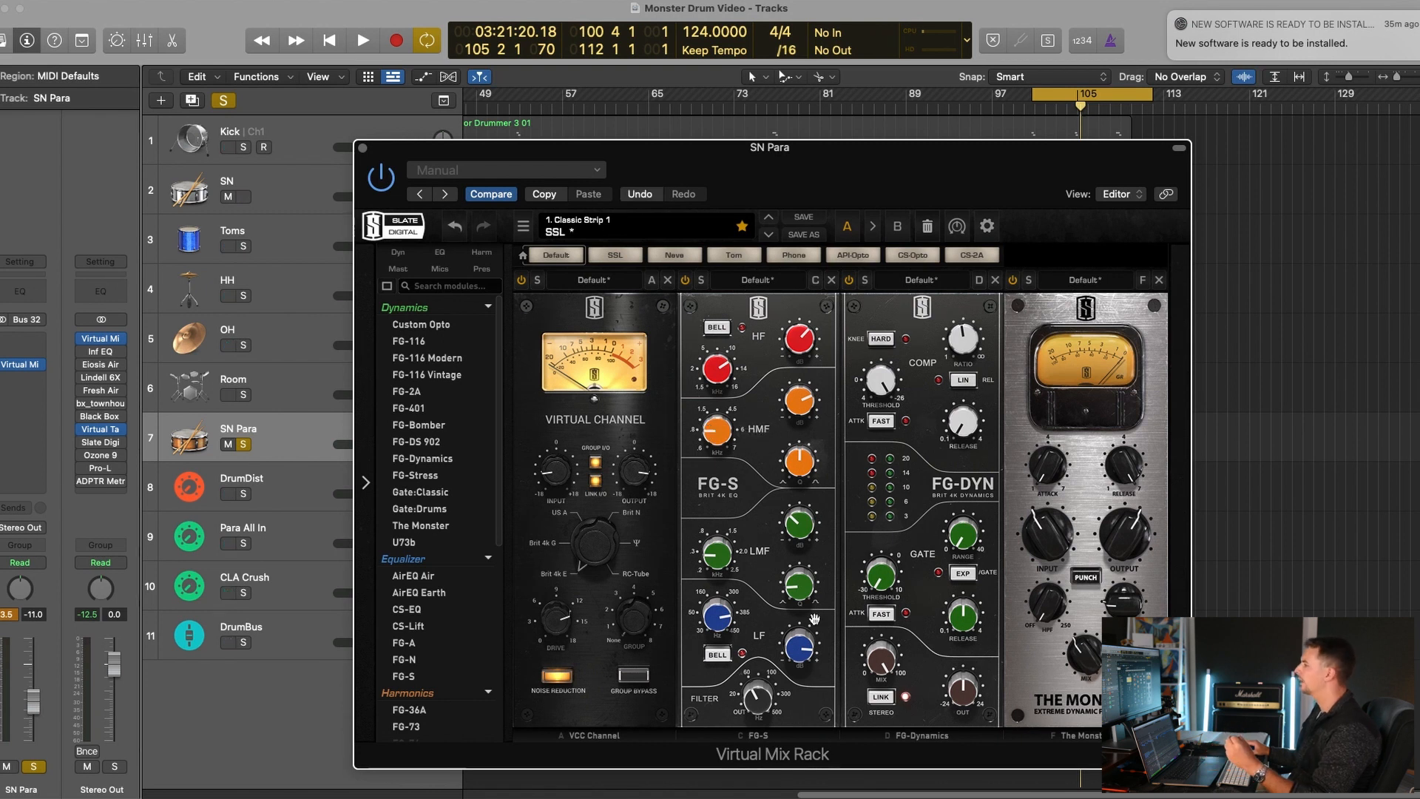
drag(795, 534, 805, 536)
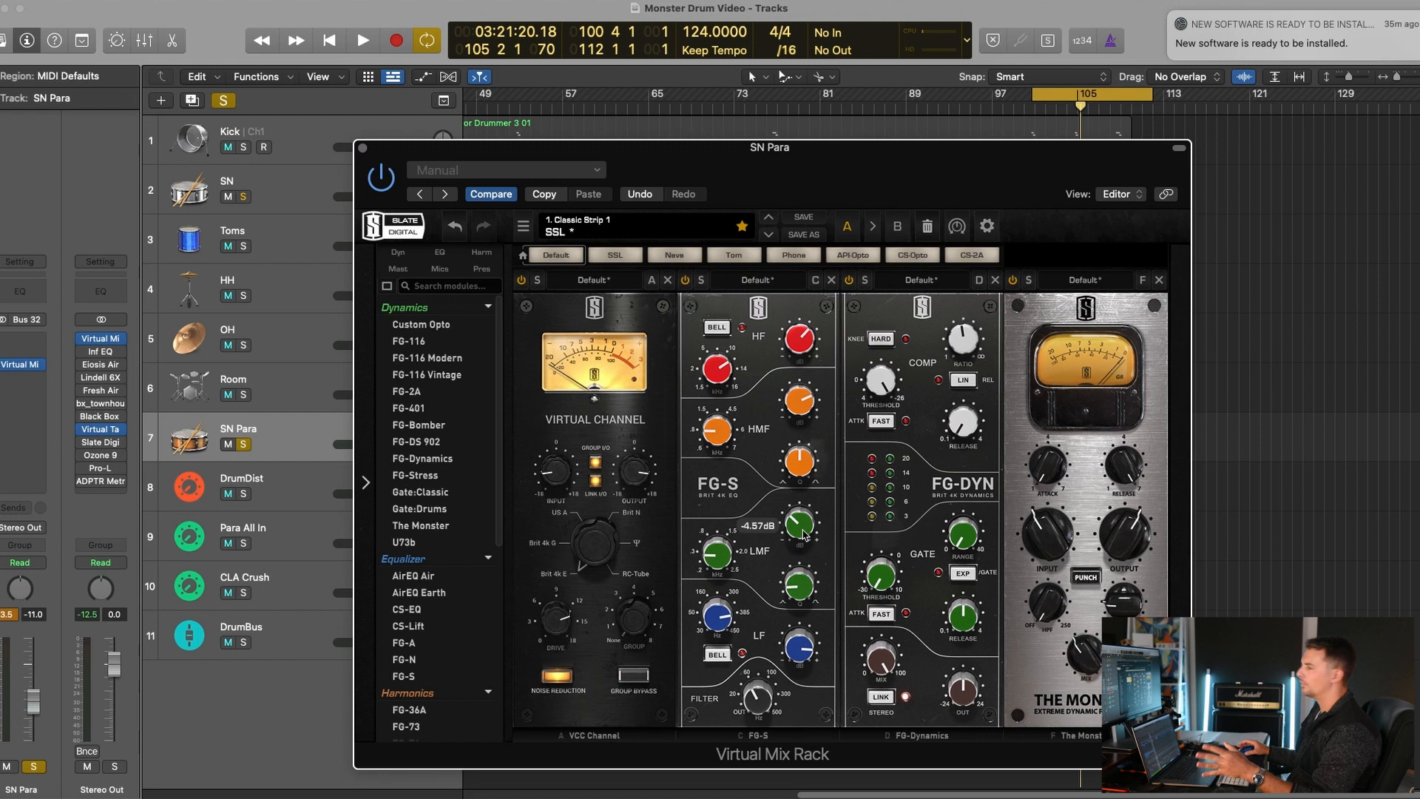
drag(800, 656, 800, 650)
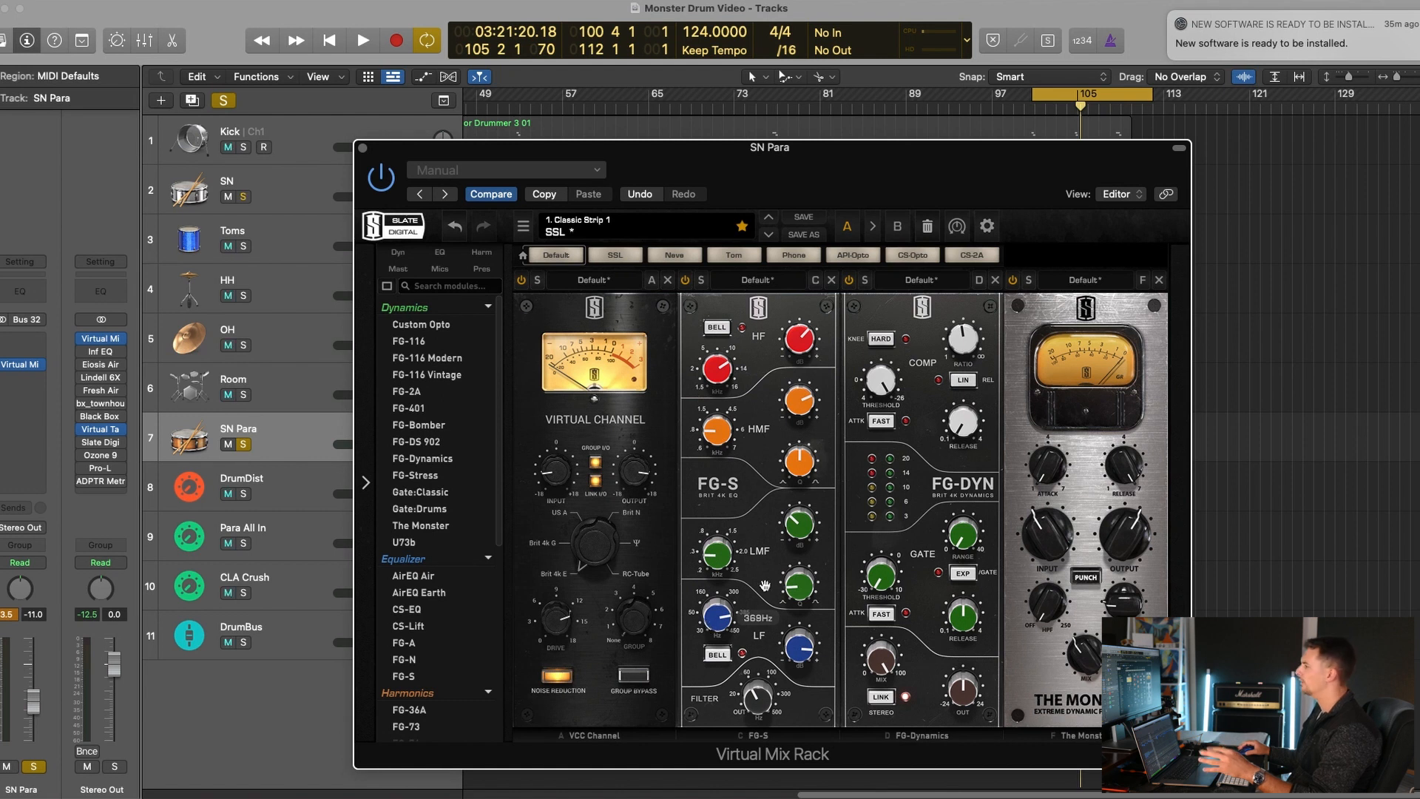
mouse_move(804, 534)
mouse_move(712, 556)
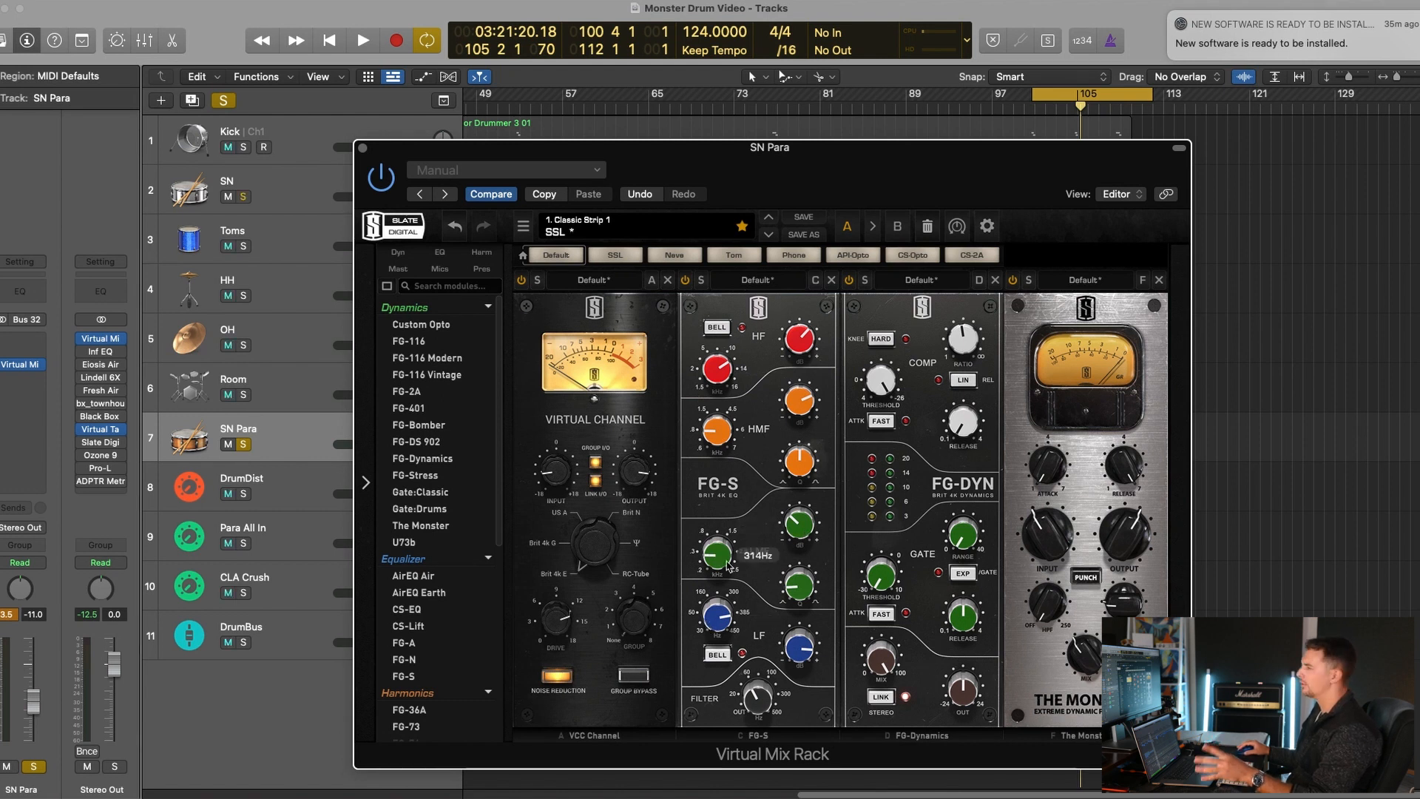
mouse_move(798, 342)
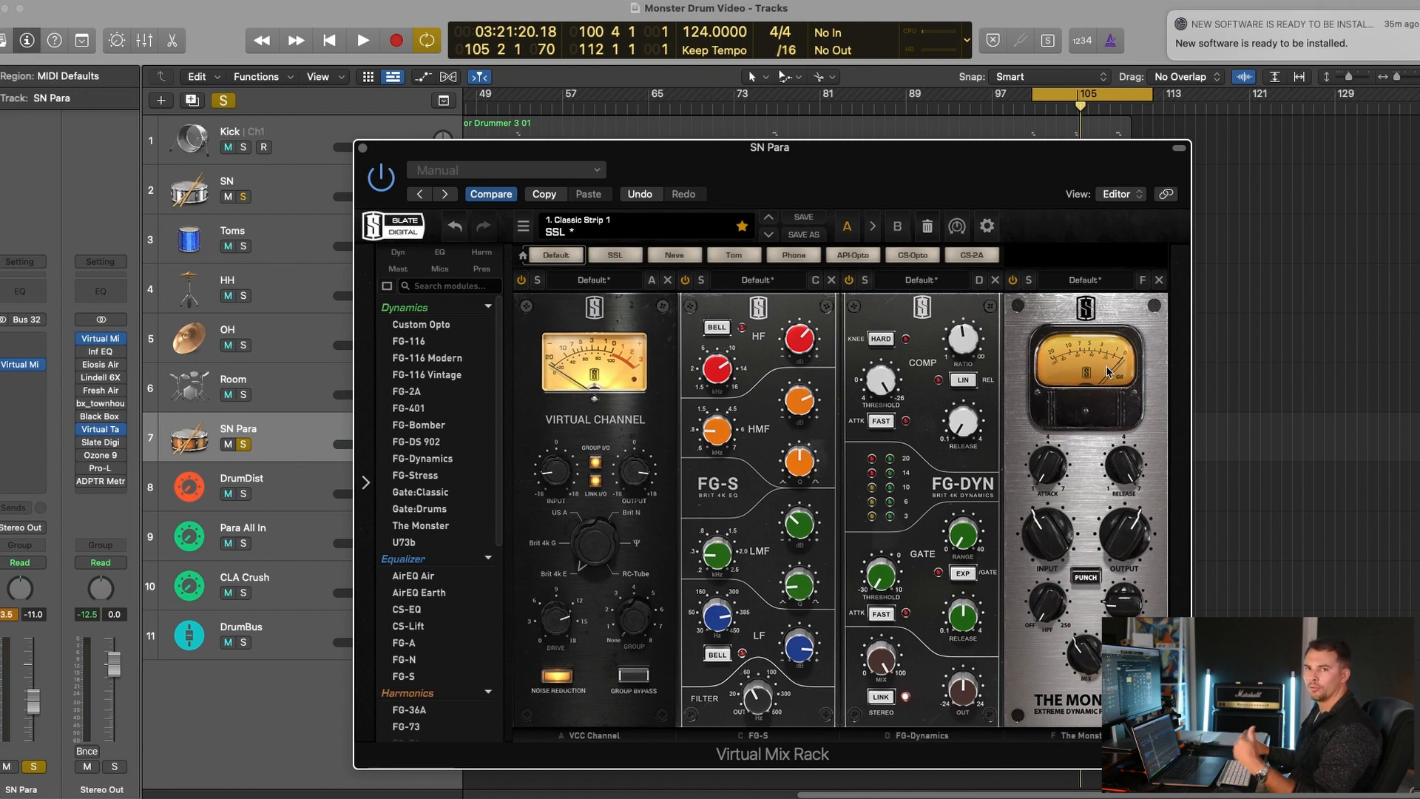
Step: Bypass the rack's processing modules, play the loop while switching them back on up to The Monster, and stop
click(1013, 280)
click(849, 281)
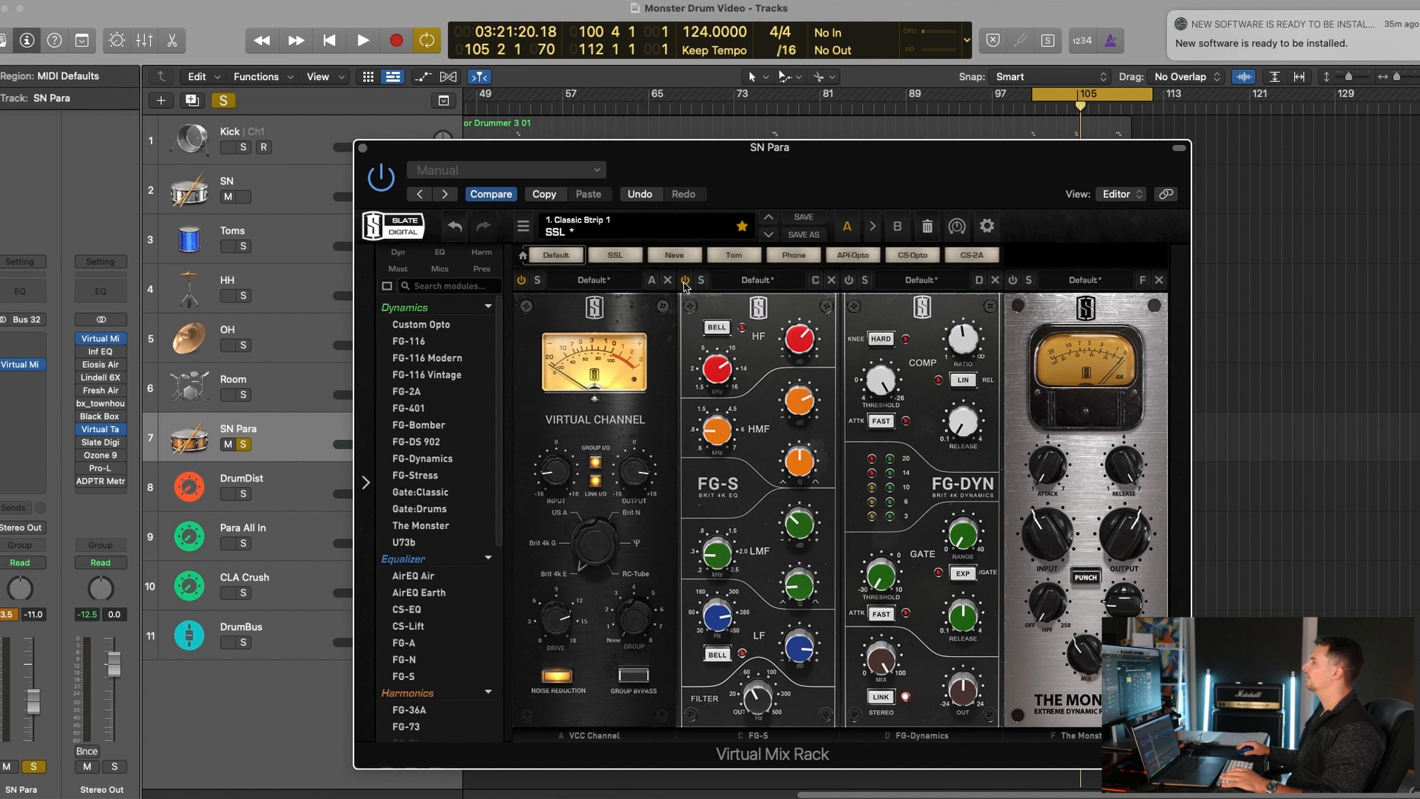
key(space)
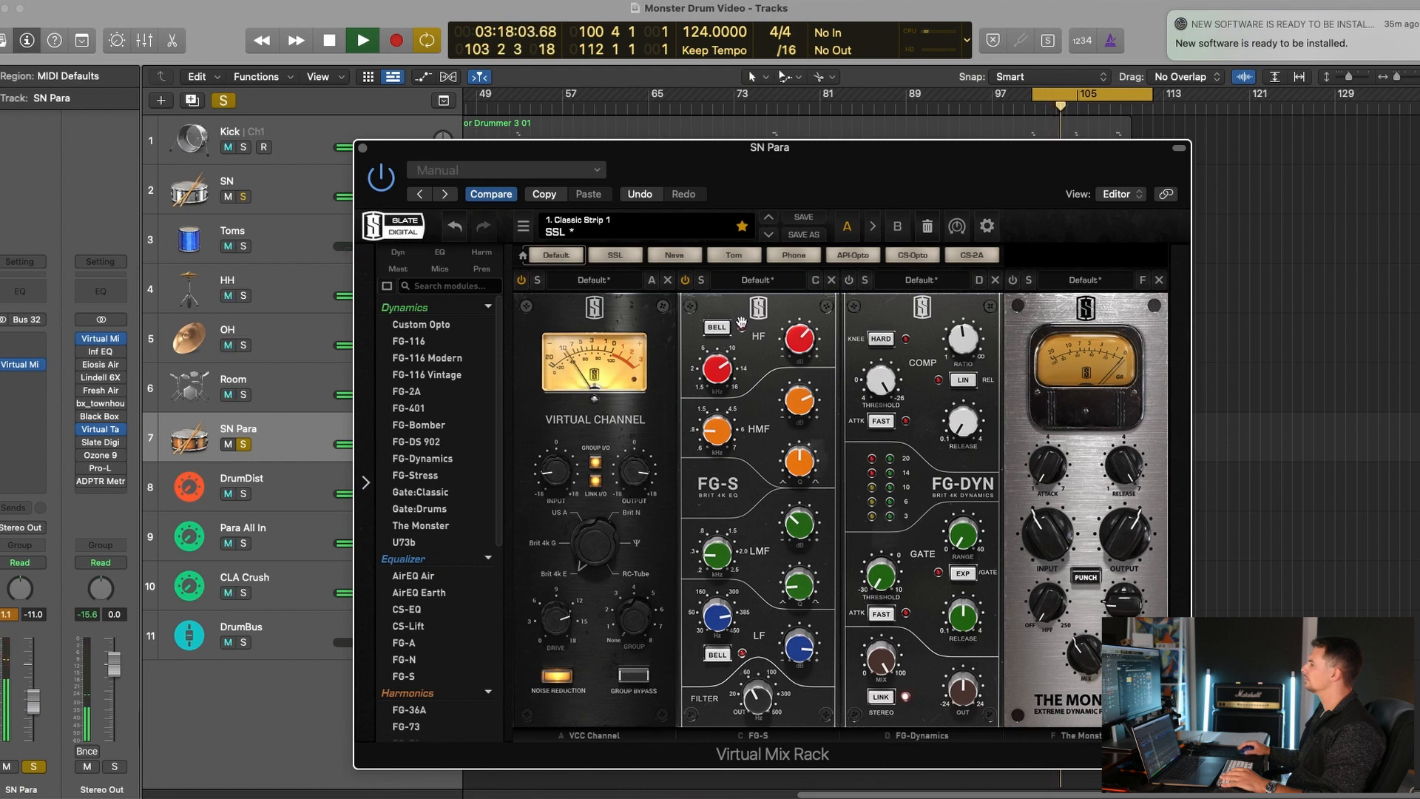
drag(794, 403, 808, 455)
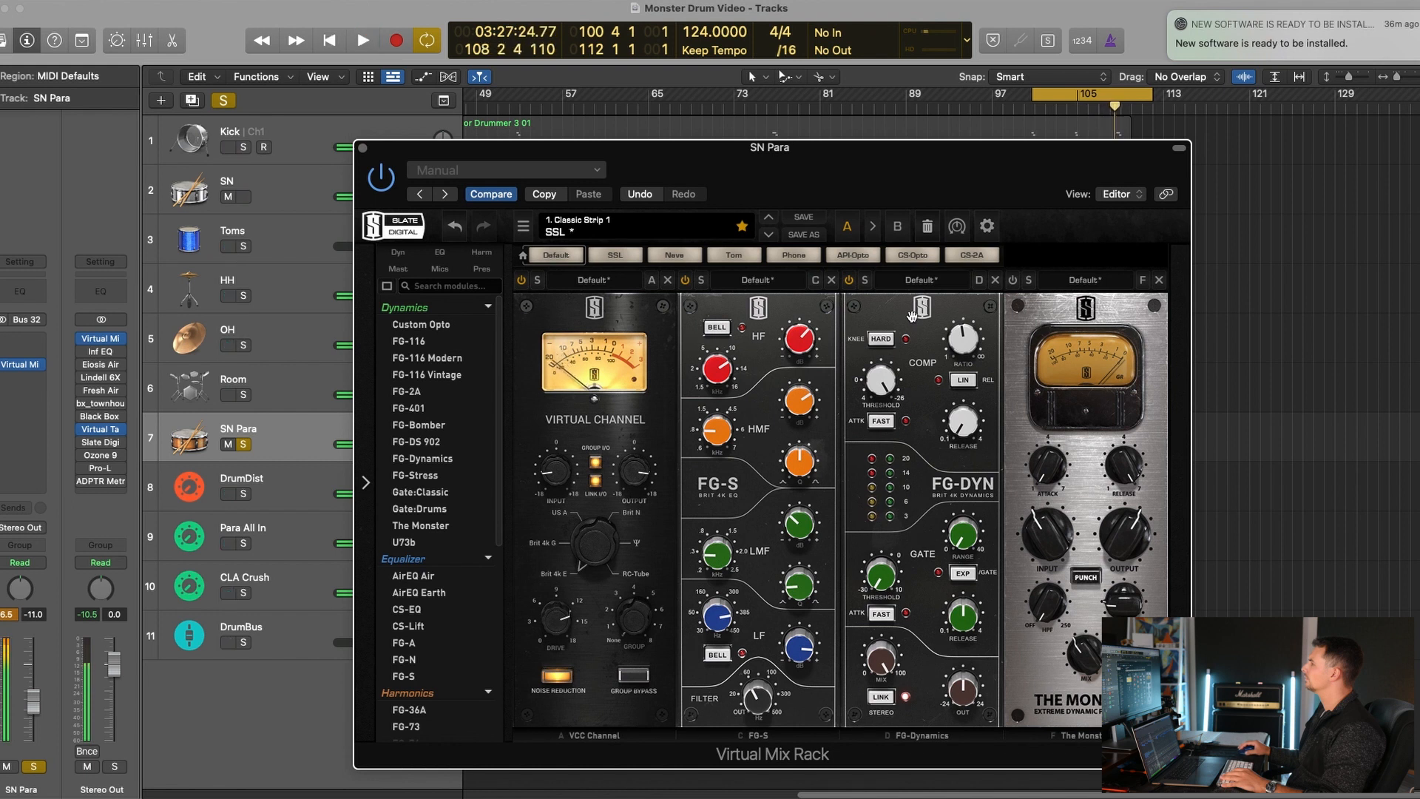
click(1012, 281)
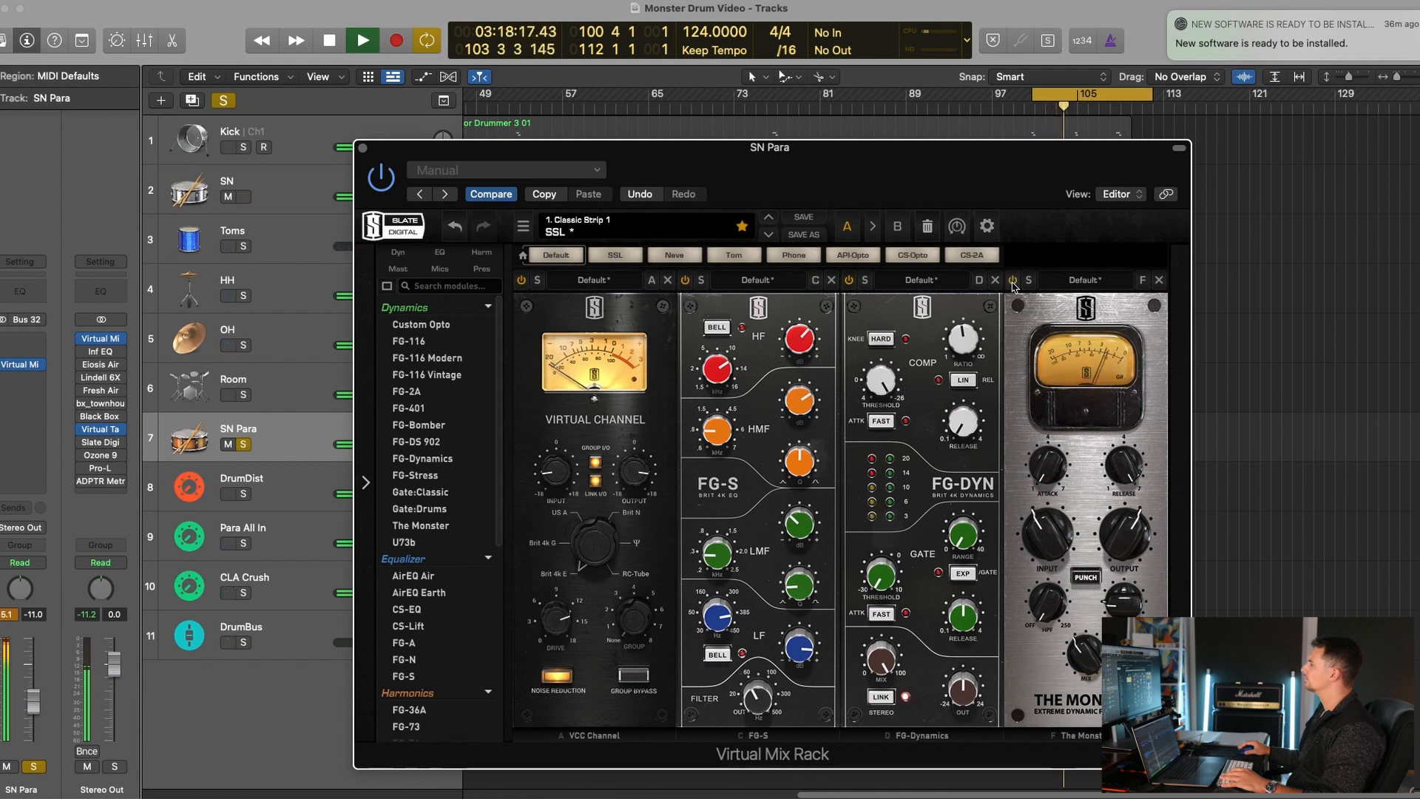
drag(1029, 165, 1025, 165)
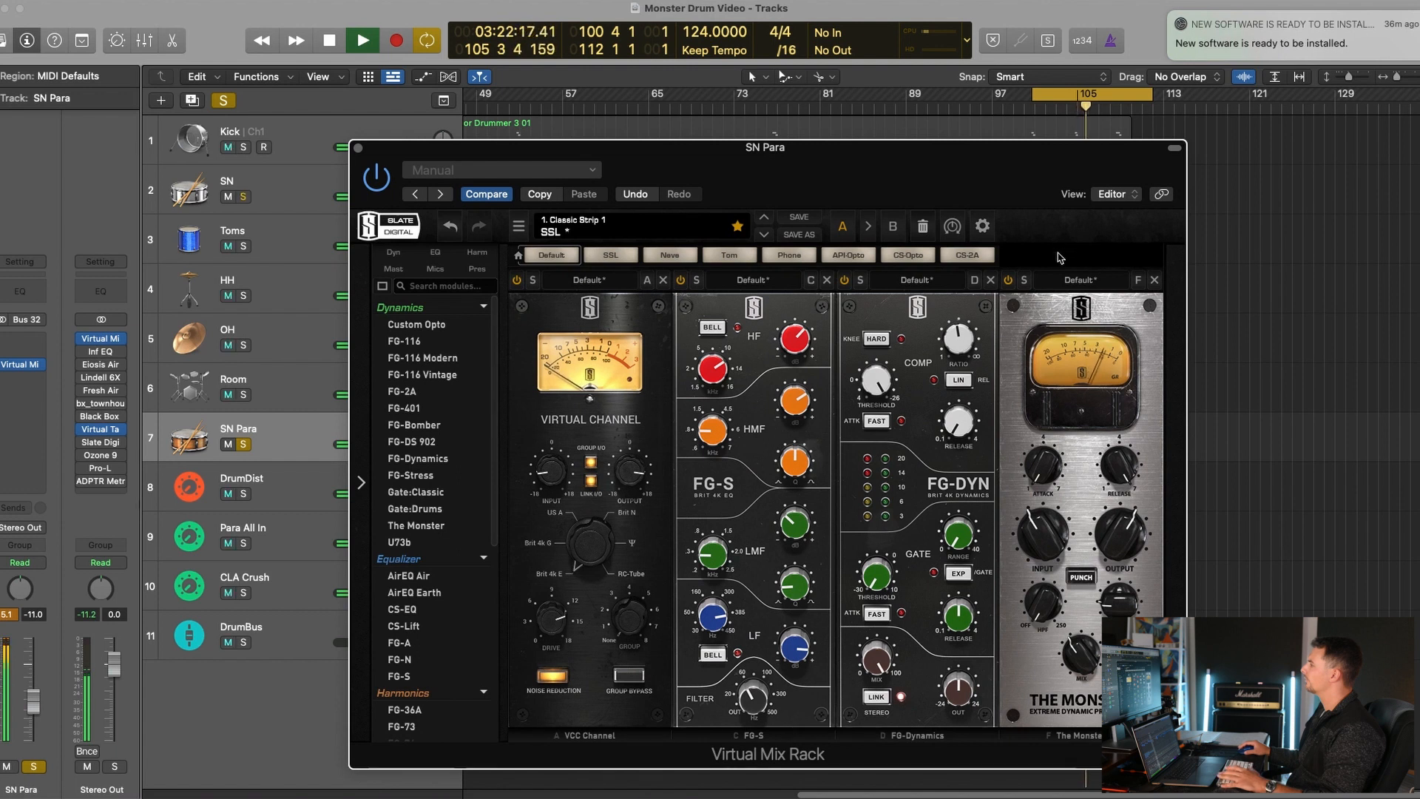
key(space)
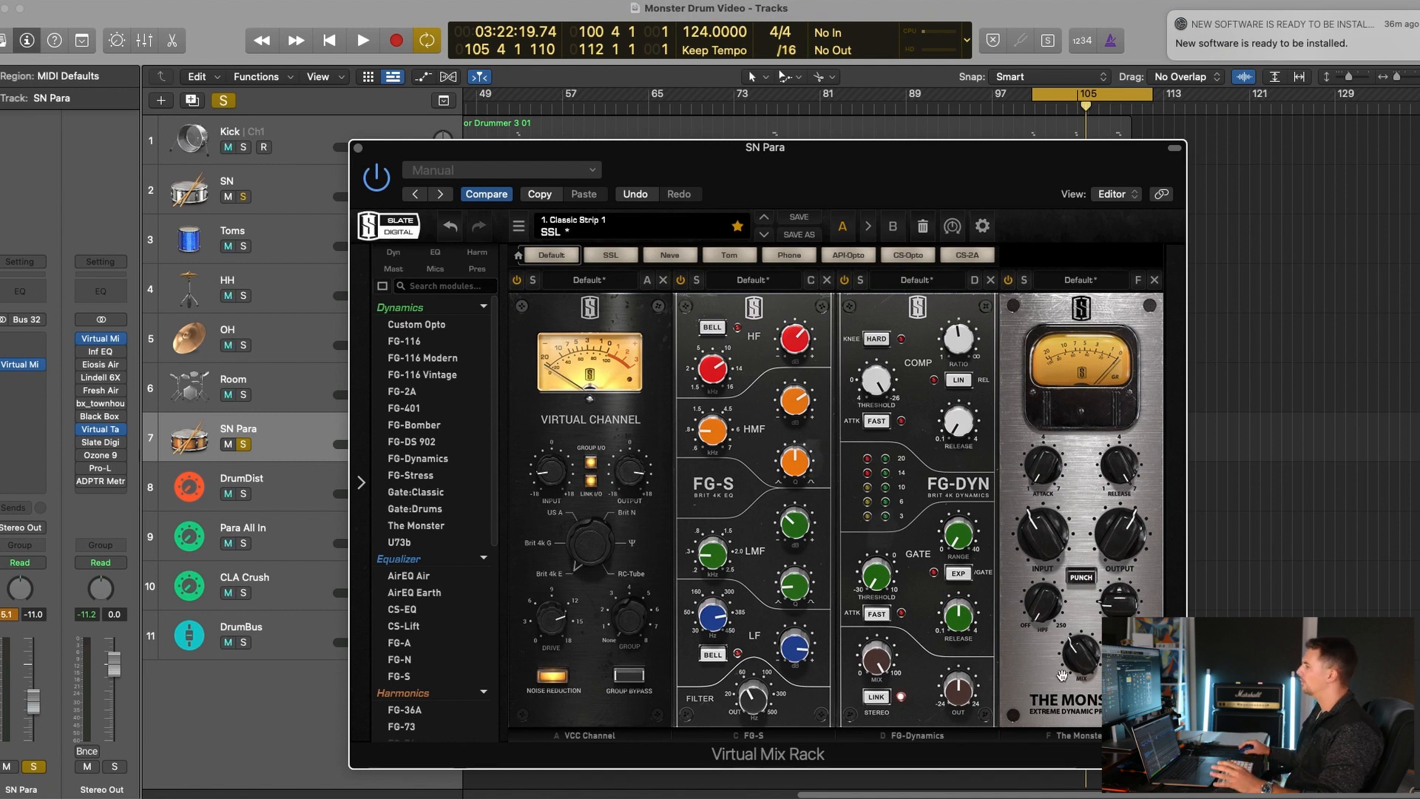
Step: Close the rack, solo only the SN track, play the loop with SN Para blended in, and lower the DrumBus fader to -4.8 dB
click(358, 148)
alt+click(244, 196)
click(264, 192)
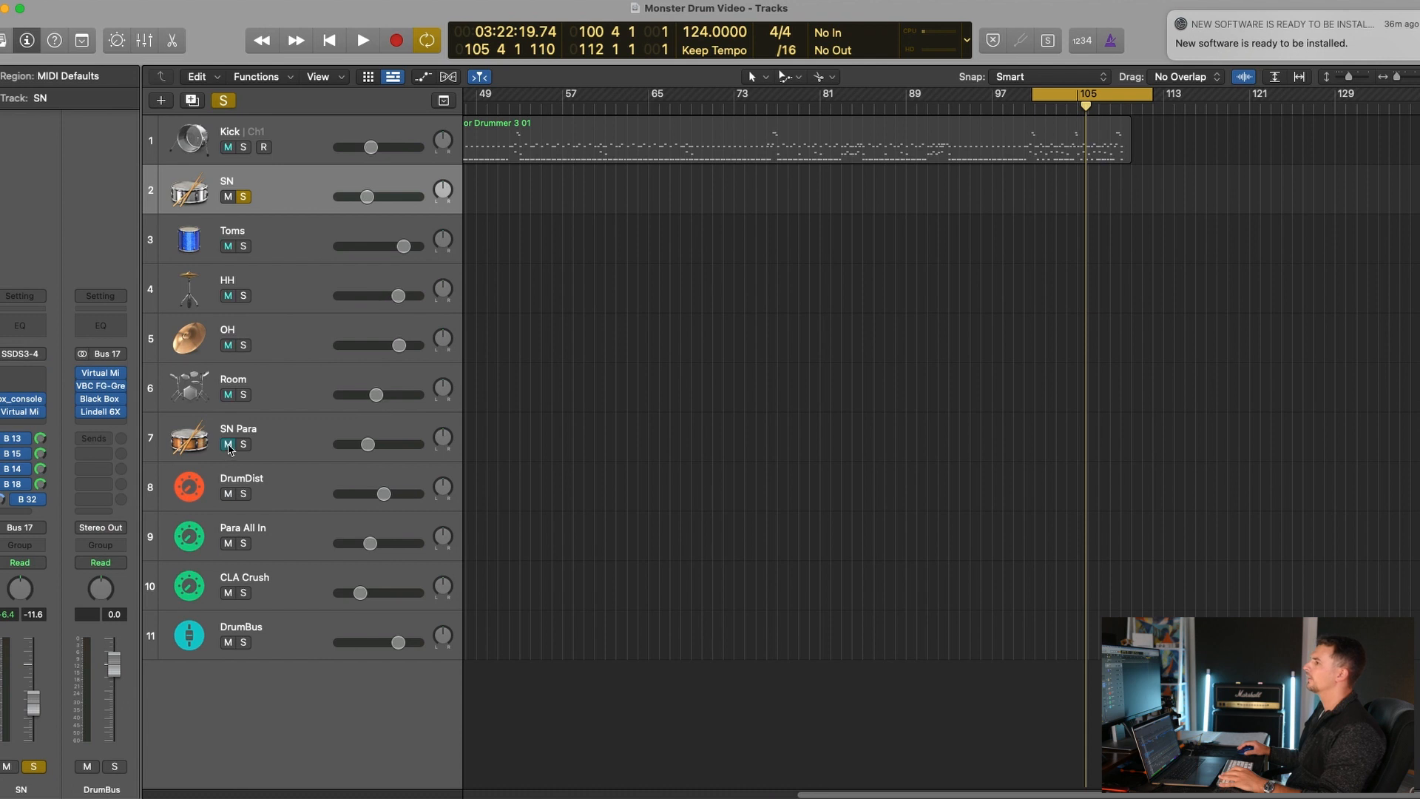
key(space)
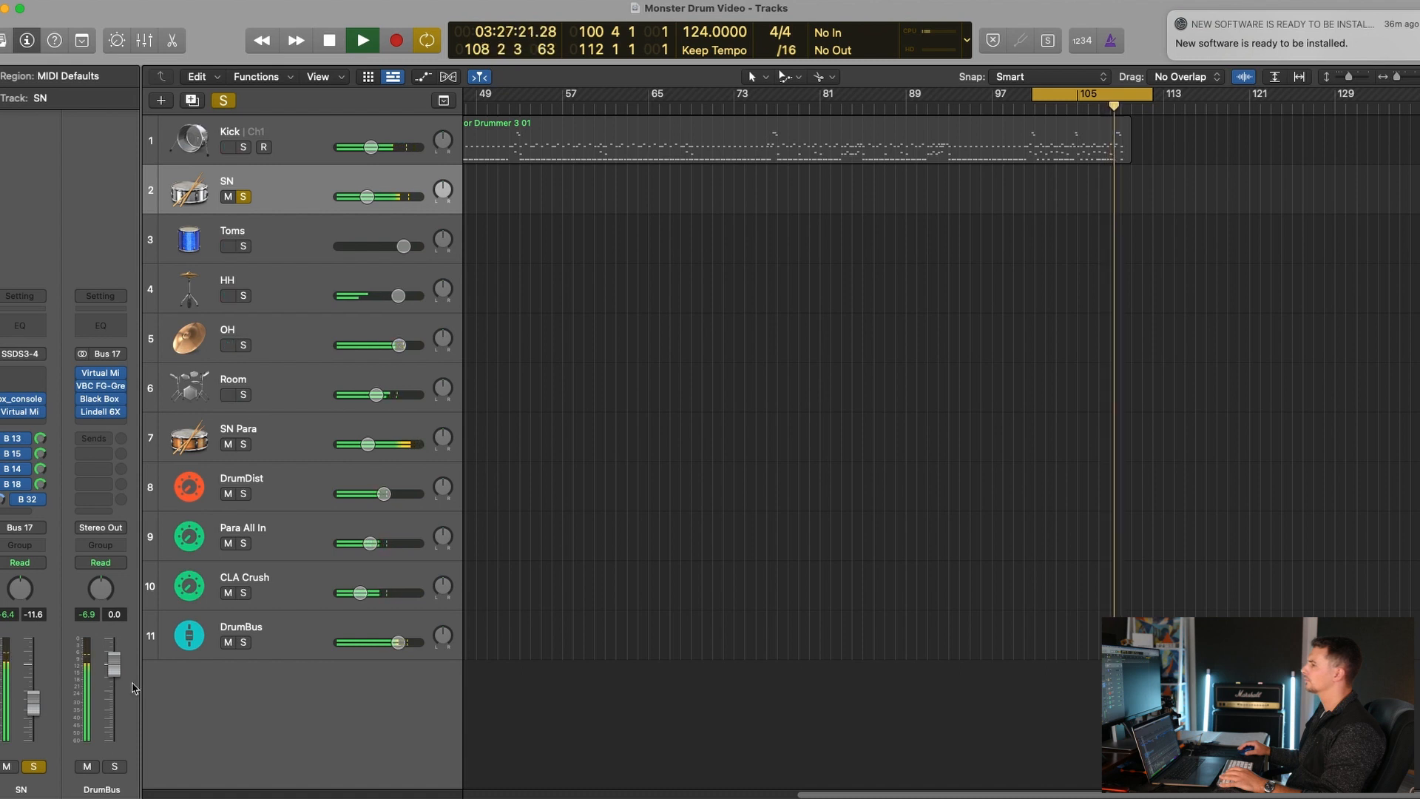
key(space)
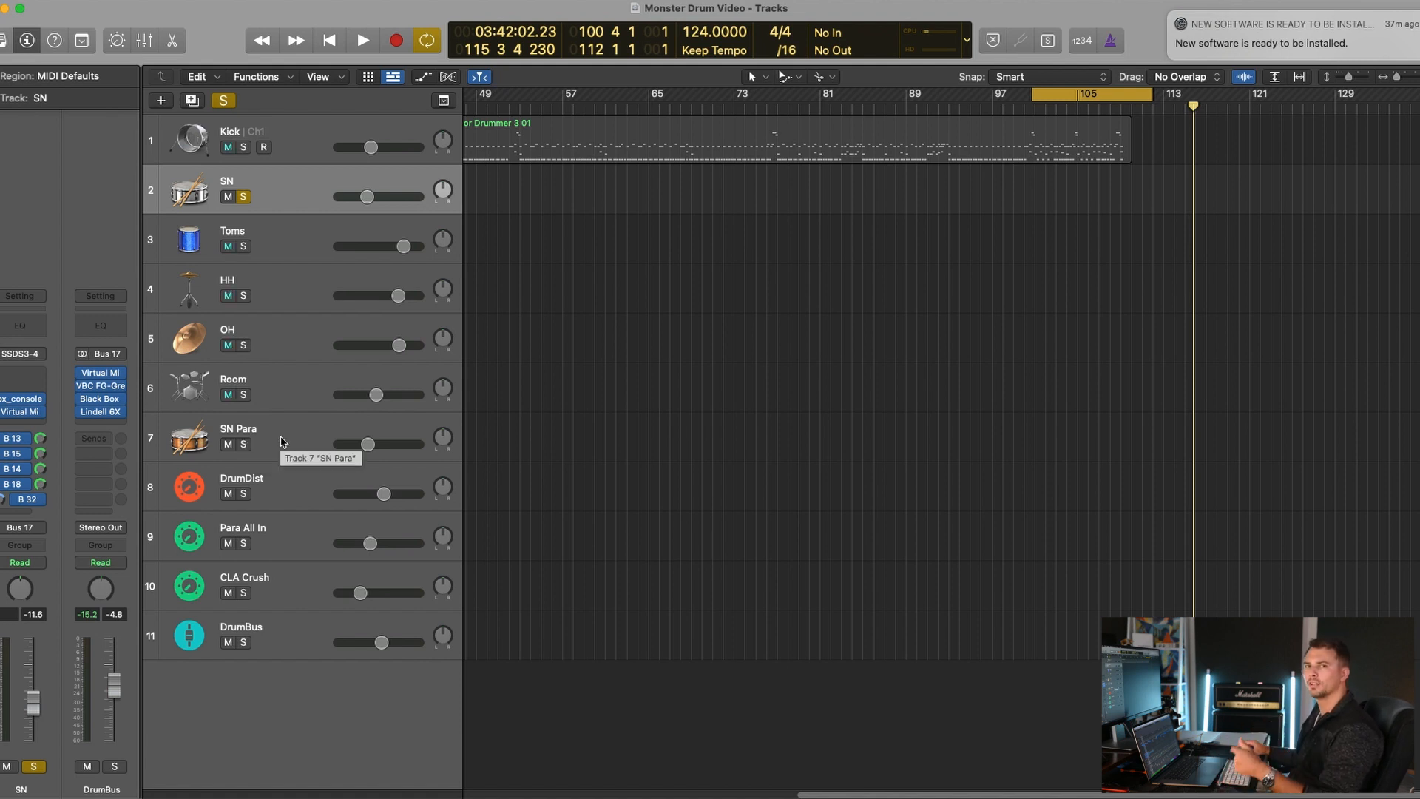
Step: Solo the DrumDist track, check its Pro-Q 2, and play the loop with its plug-ins bypassed and switched on
click(281, 438)
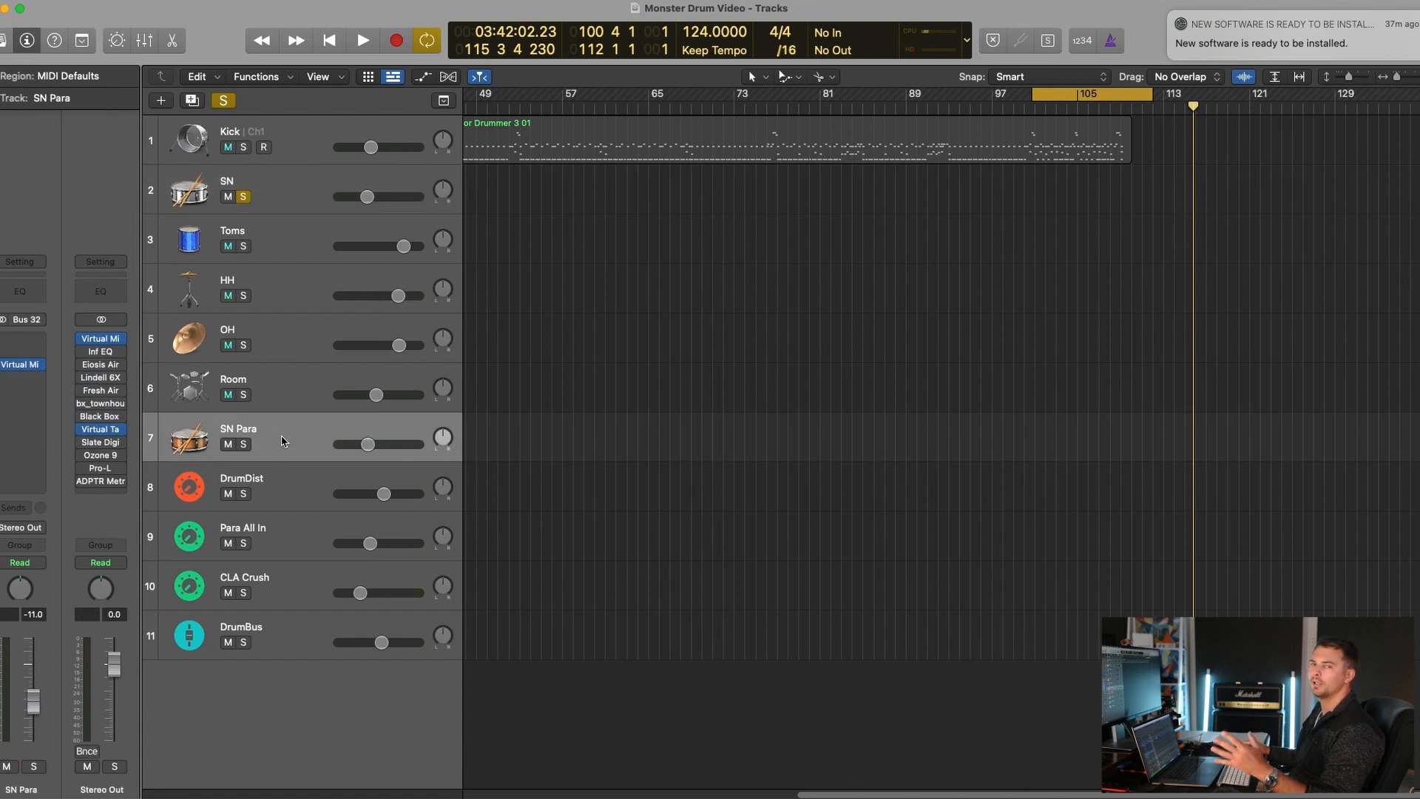
click(278, 478)
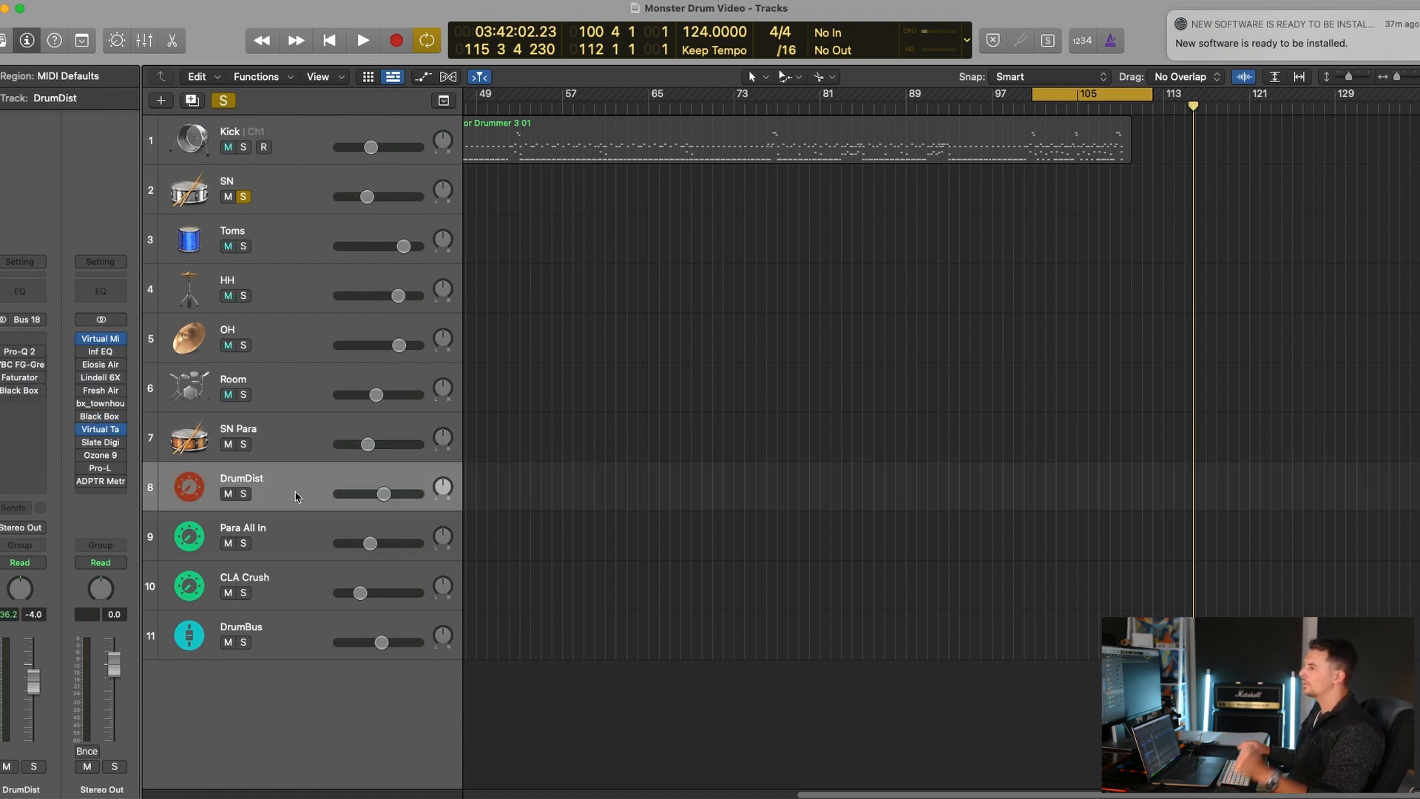
click(243, 494)
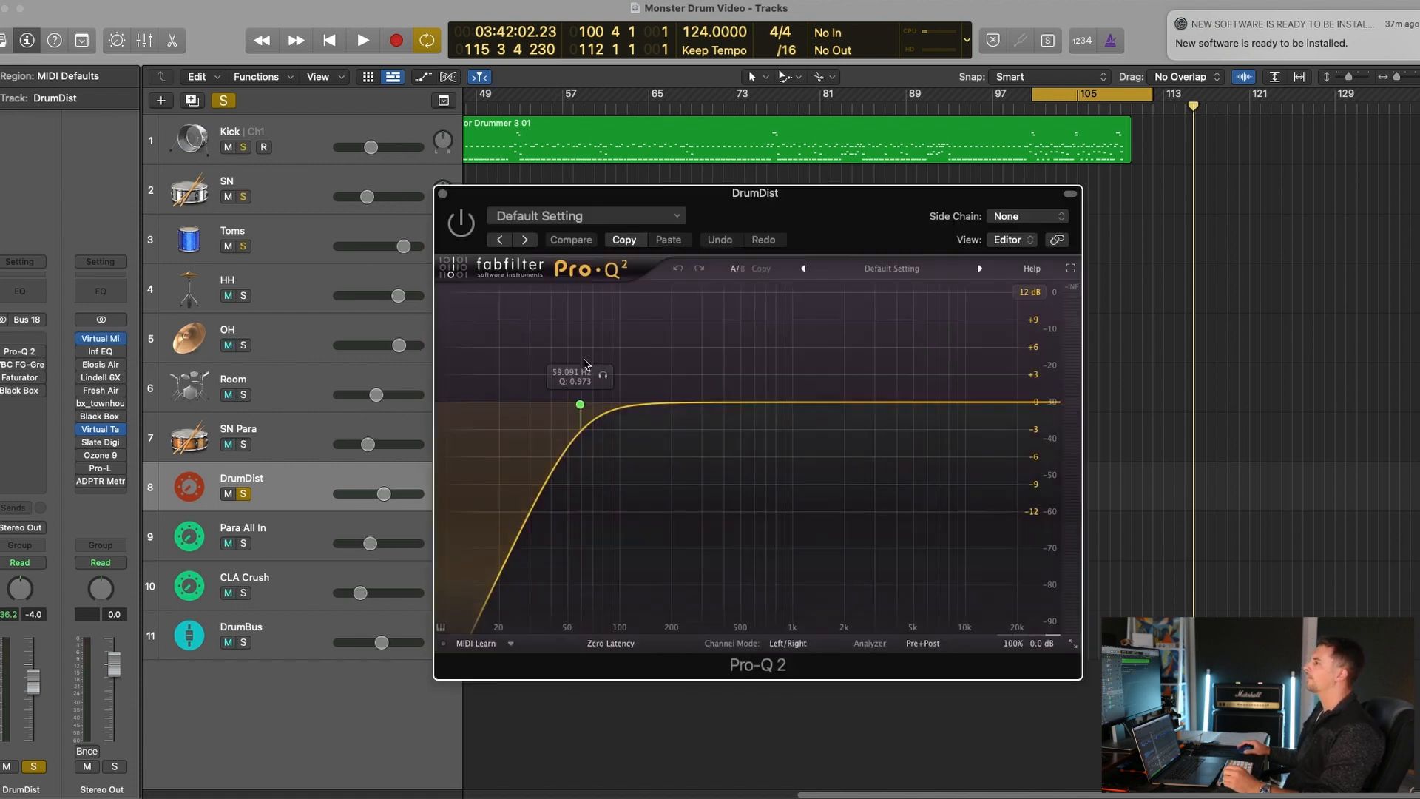
click(442, 193)
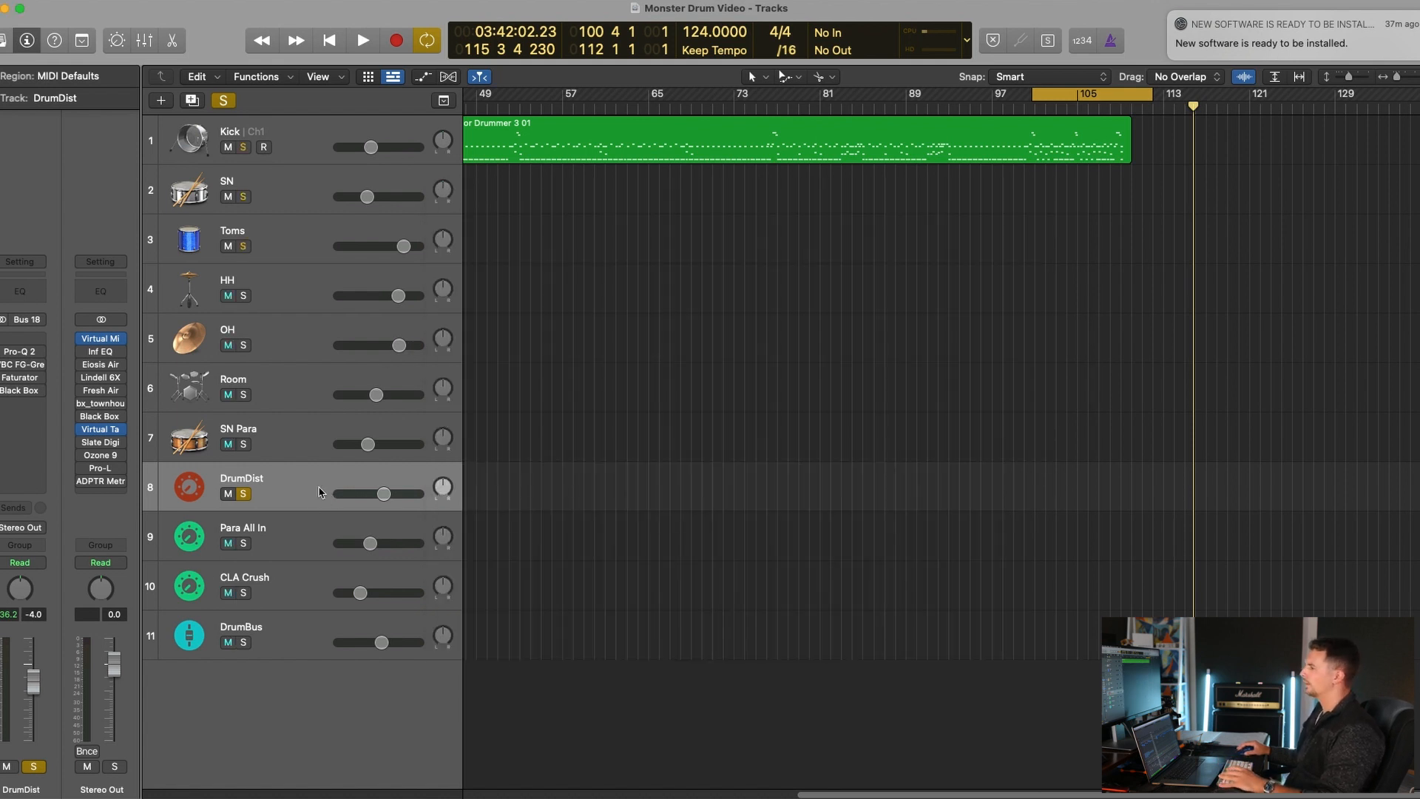
key(space)
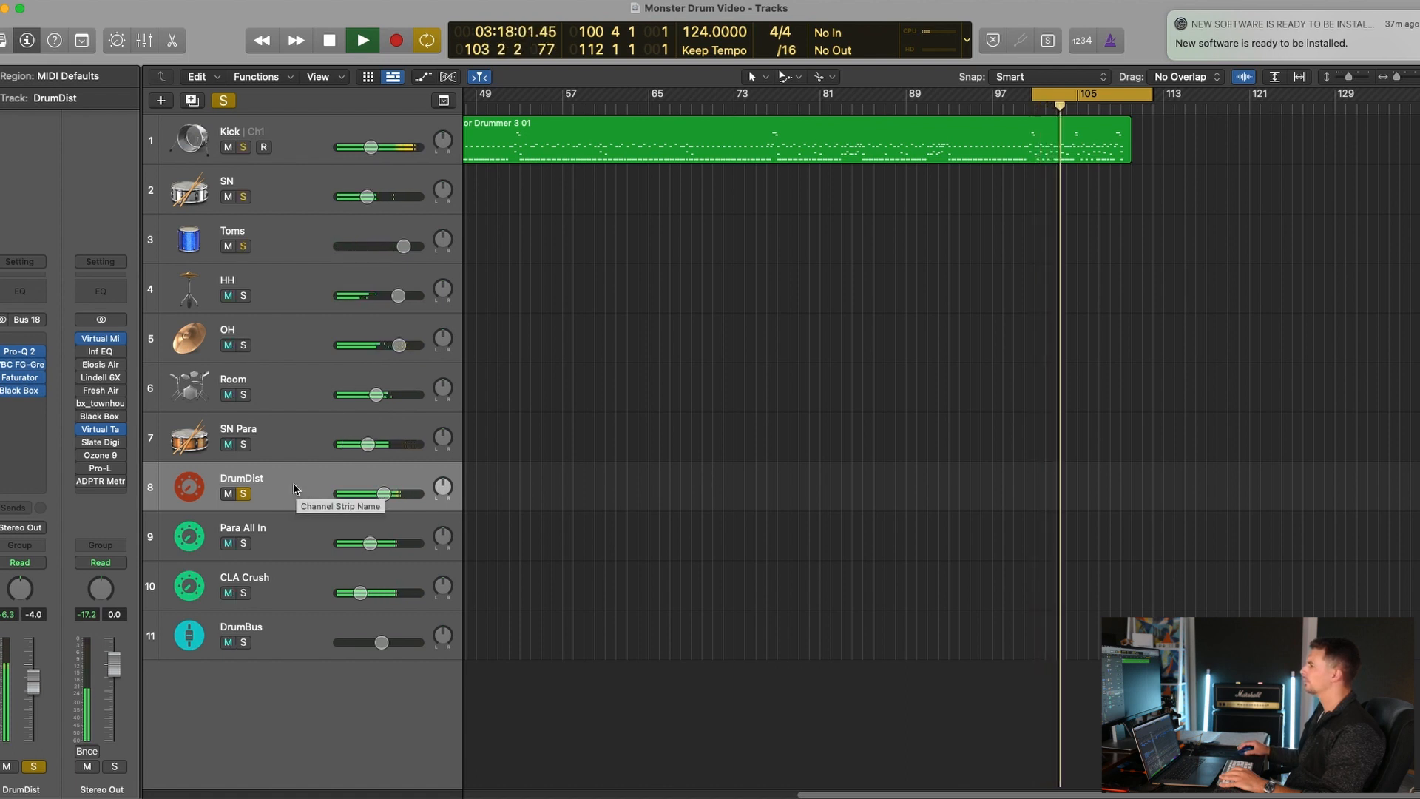
key(space)
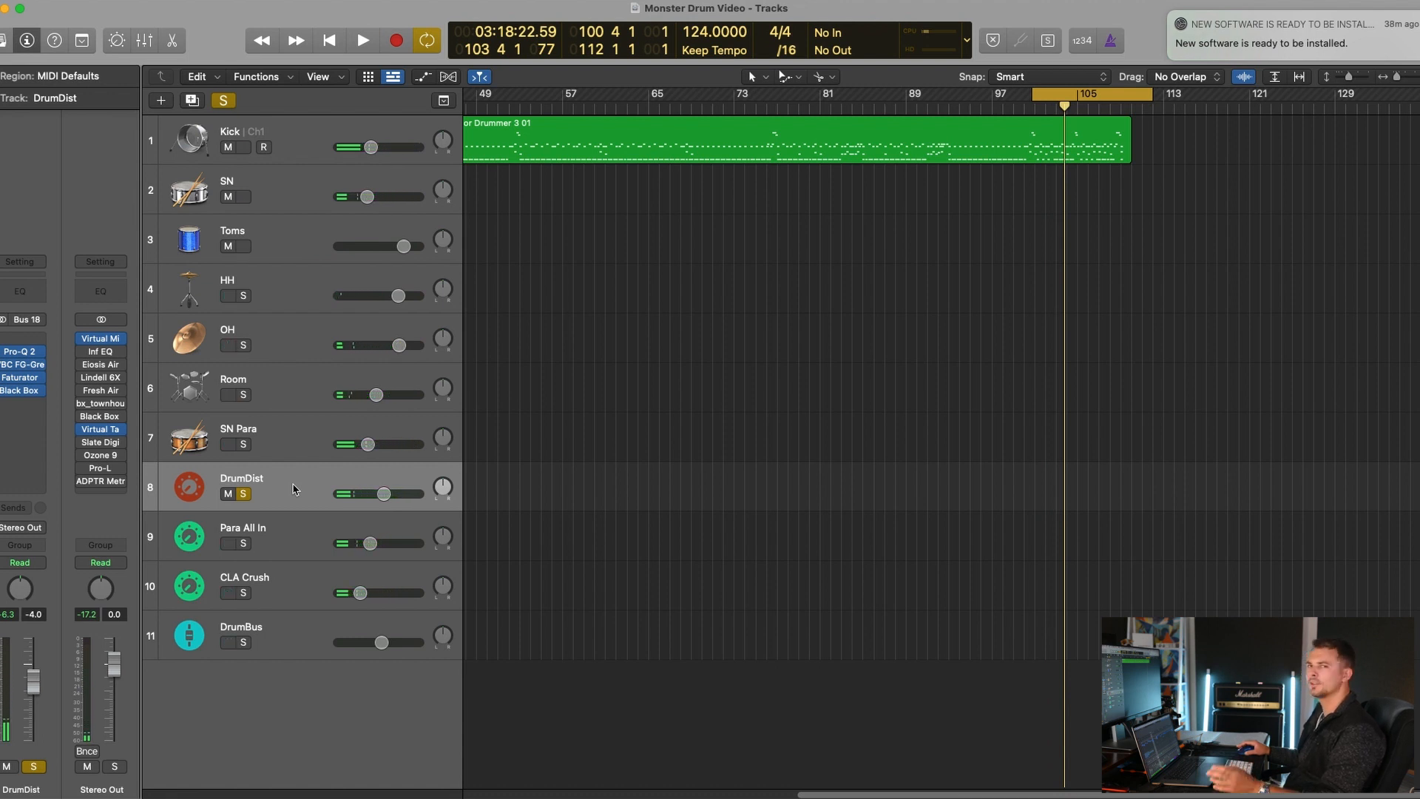
Step: Examine DrumDist's Pro-Q 2 low cut and VBC FG-Grey compressor, playing the loop to watch the compressor's meter
click(20, 355)
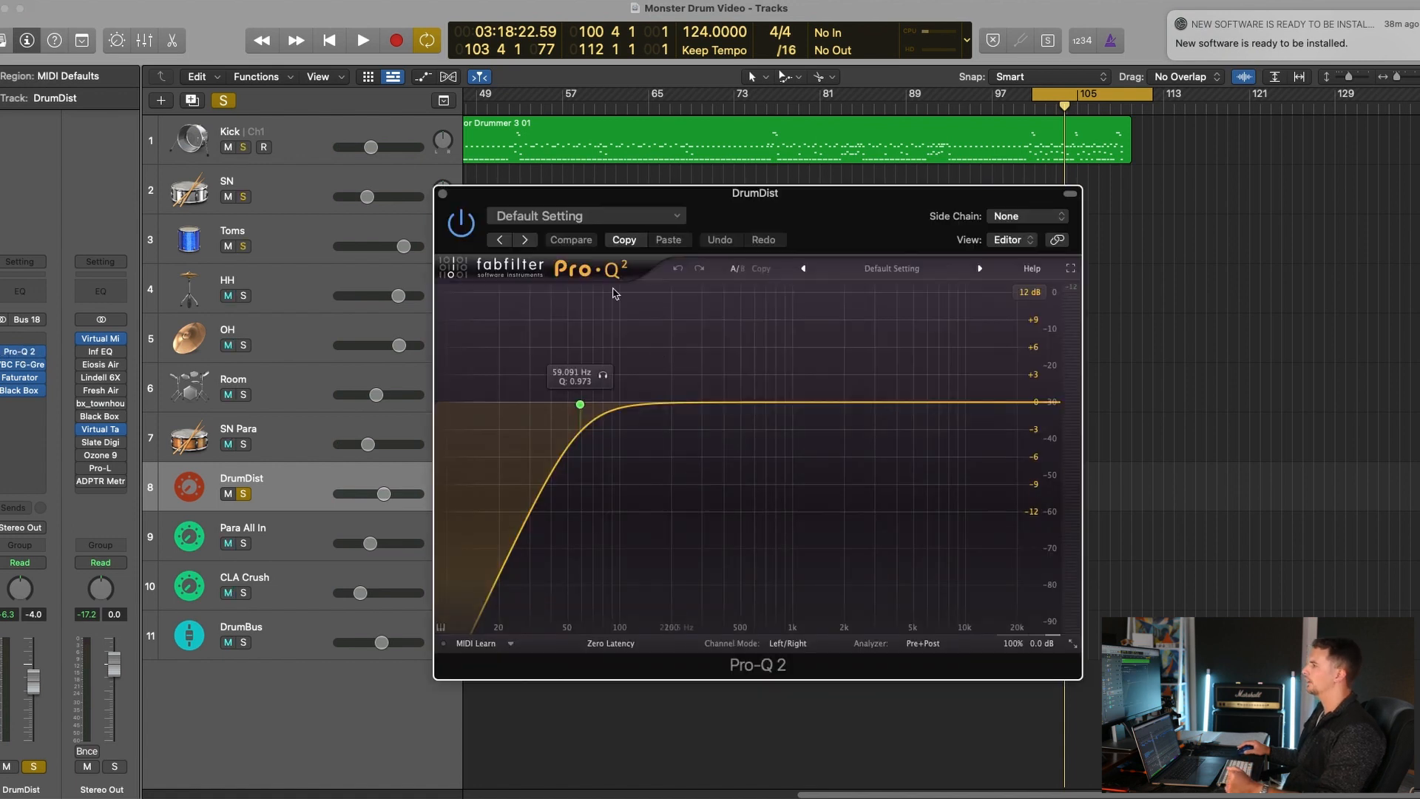
click(443, 194)
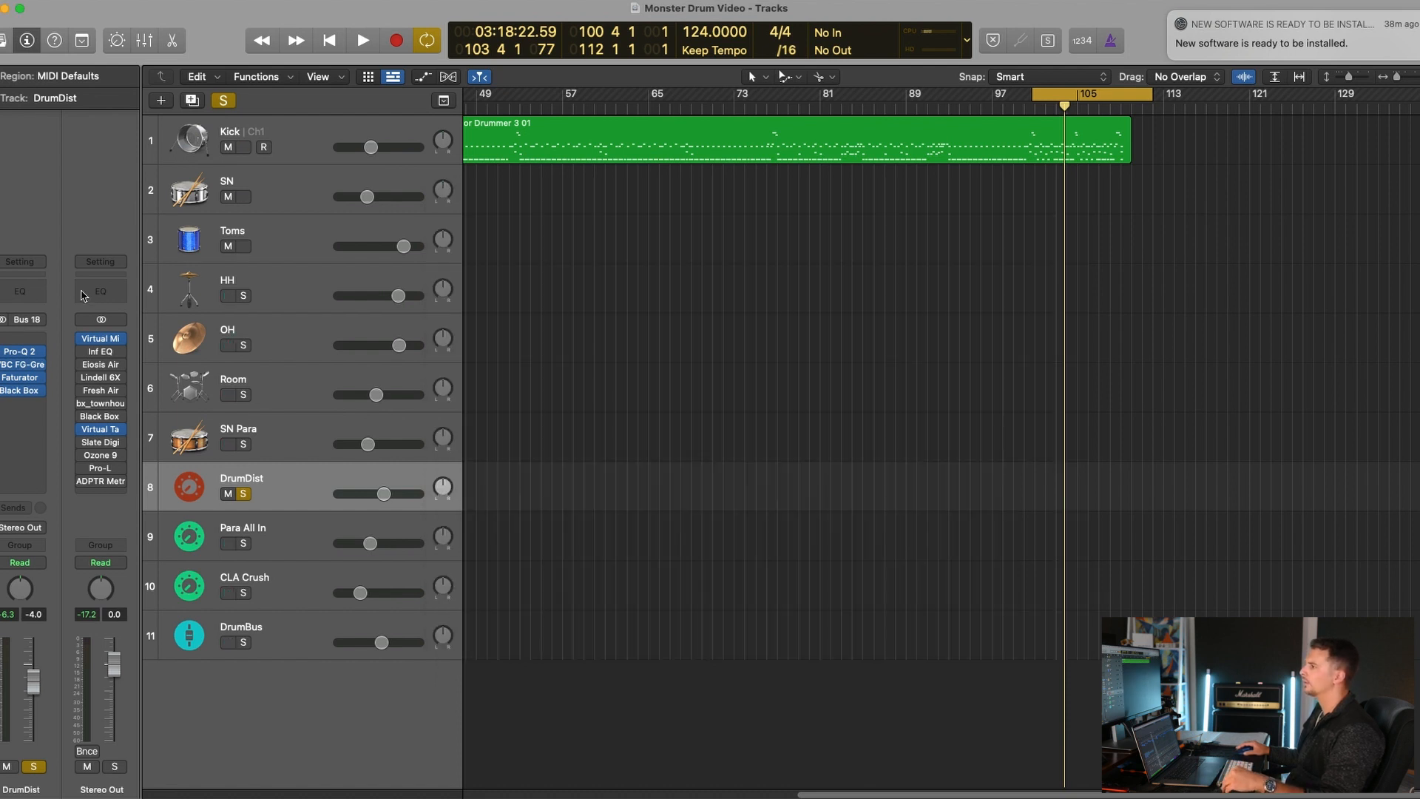
click(22, 364)
drag(916, 193, 879, 262)
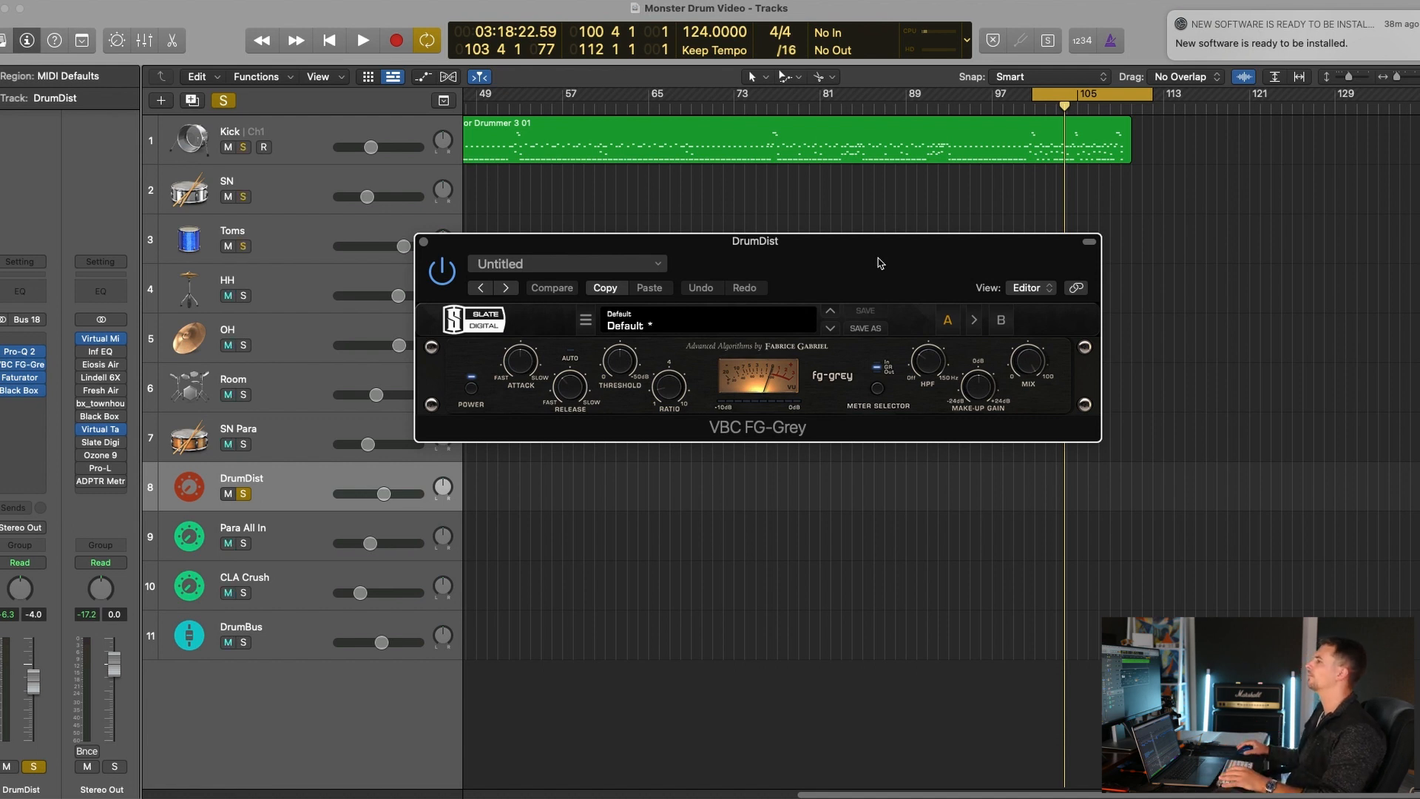
key(space)
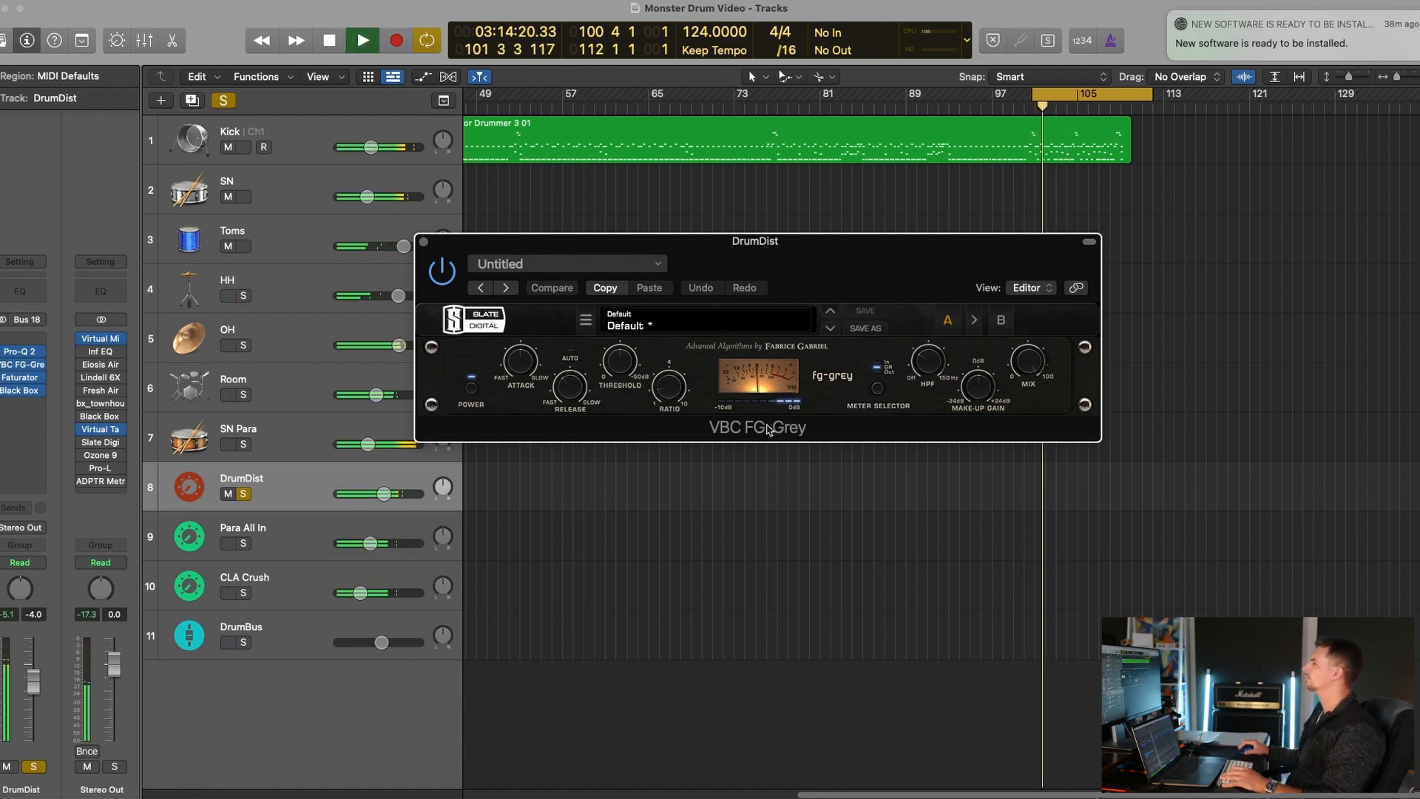
key(space)
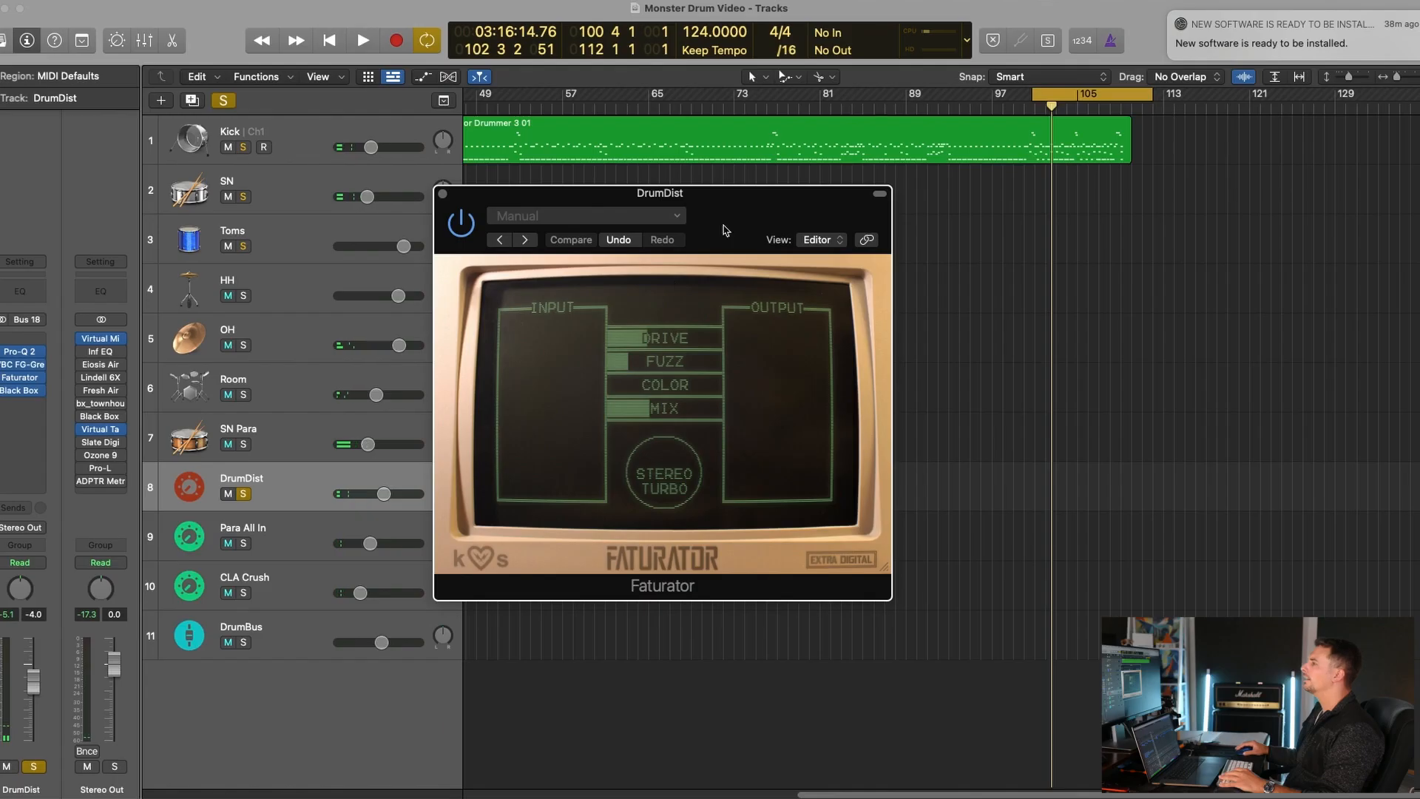
Step: Review DrumDist's Faturator, play the loop with it bypassed and switched on to compare, leave it on, and close it
drag(688, 194, 761, 250)
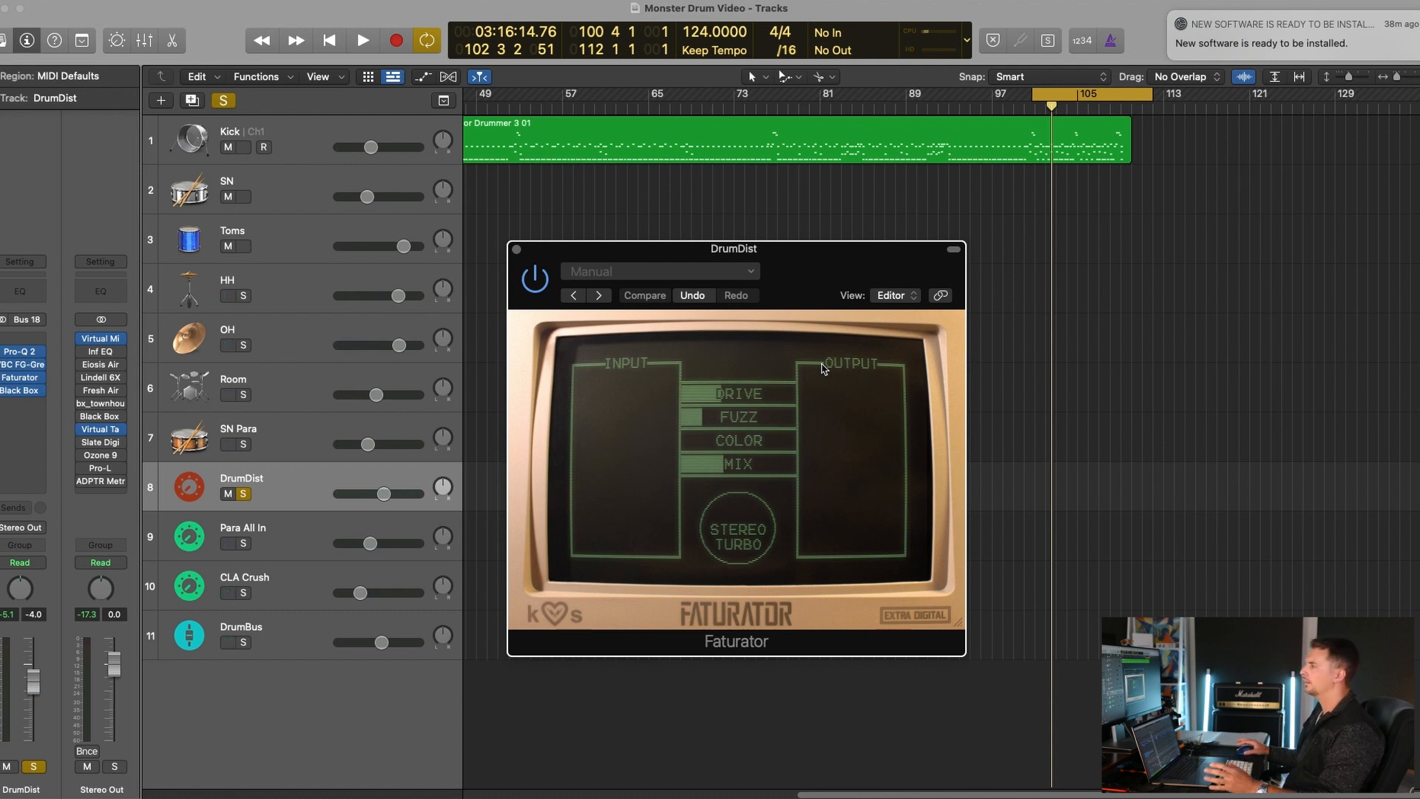
drag(806, 269, 790, 260)
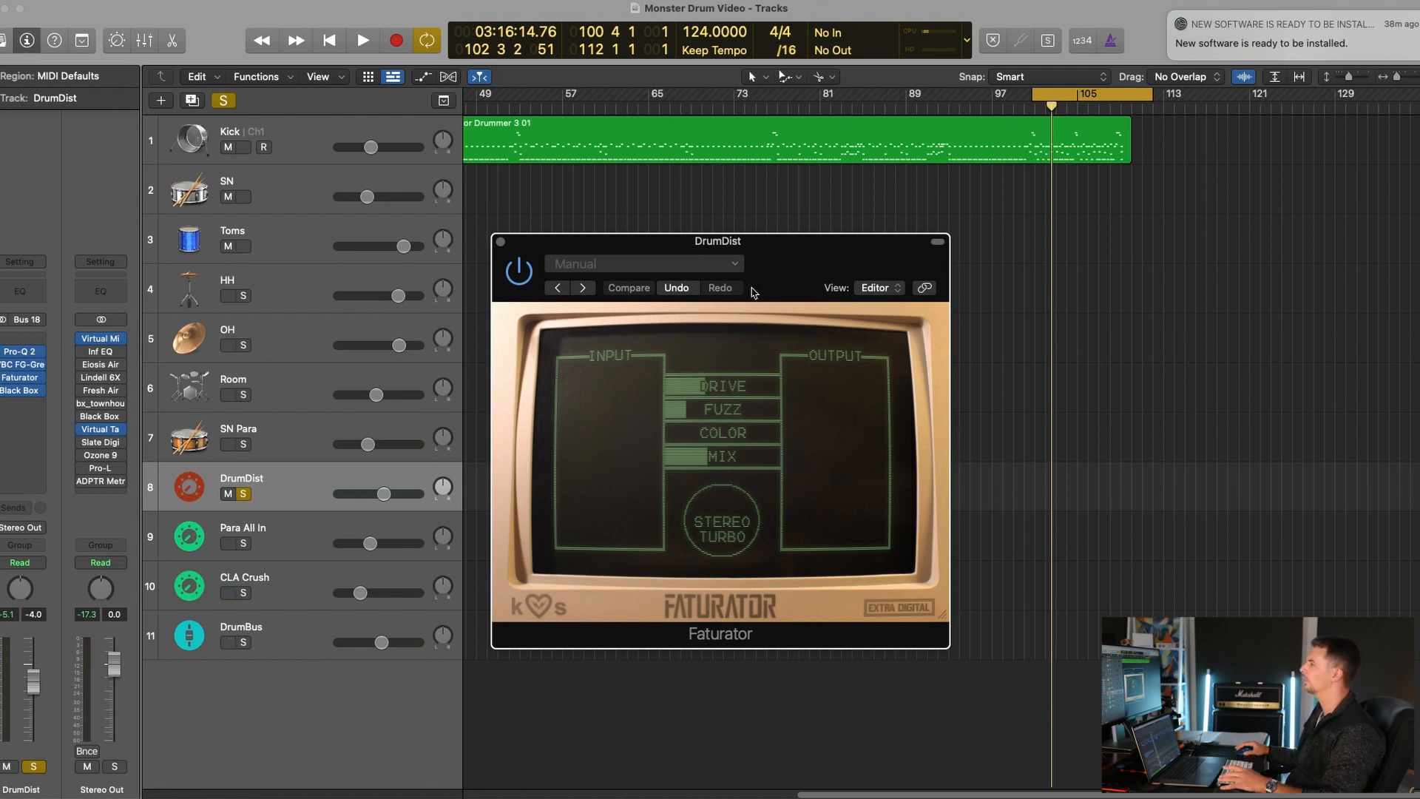
drag(808, 271, 801, 266)
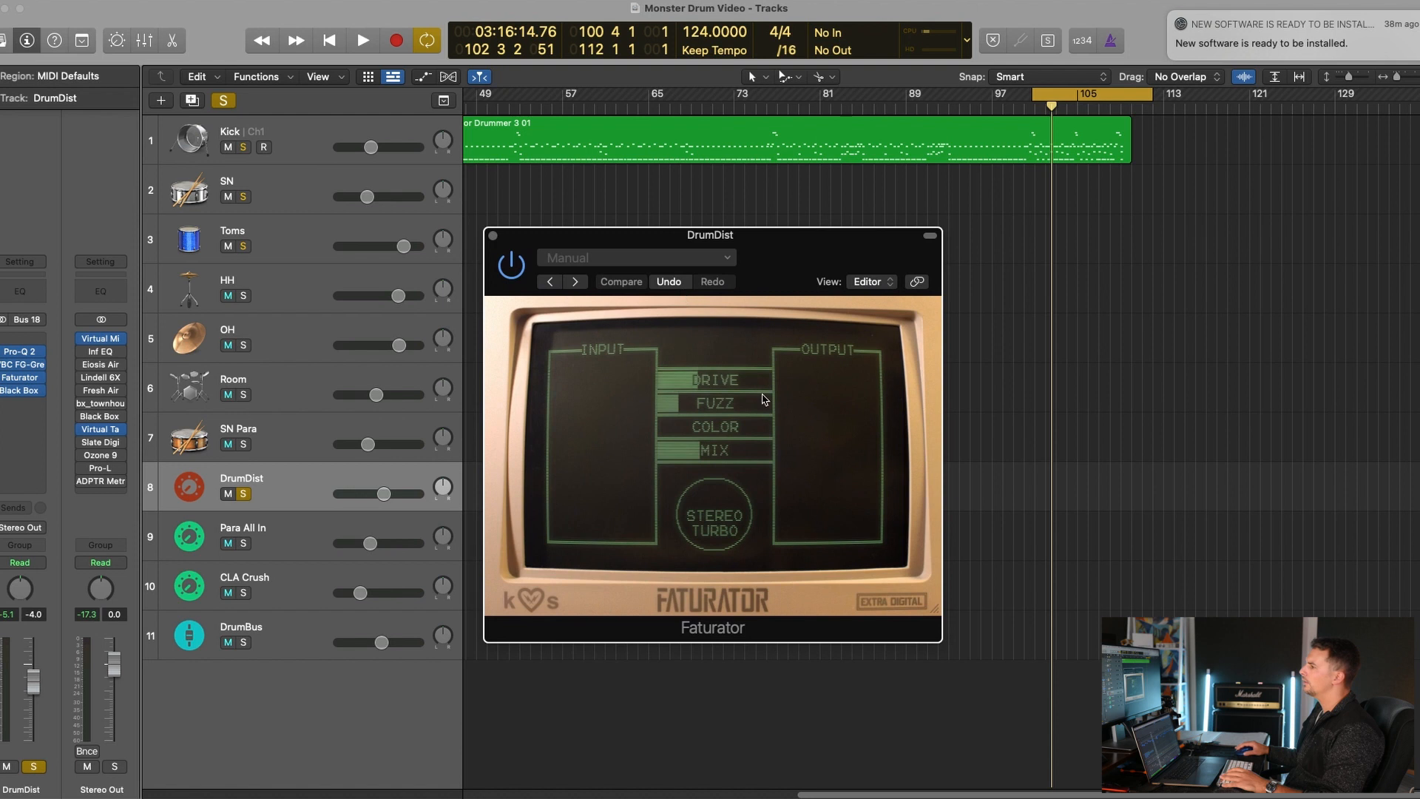
key(space)
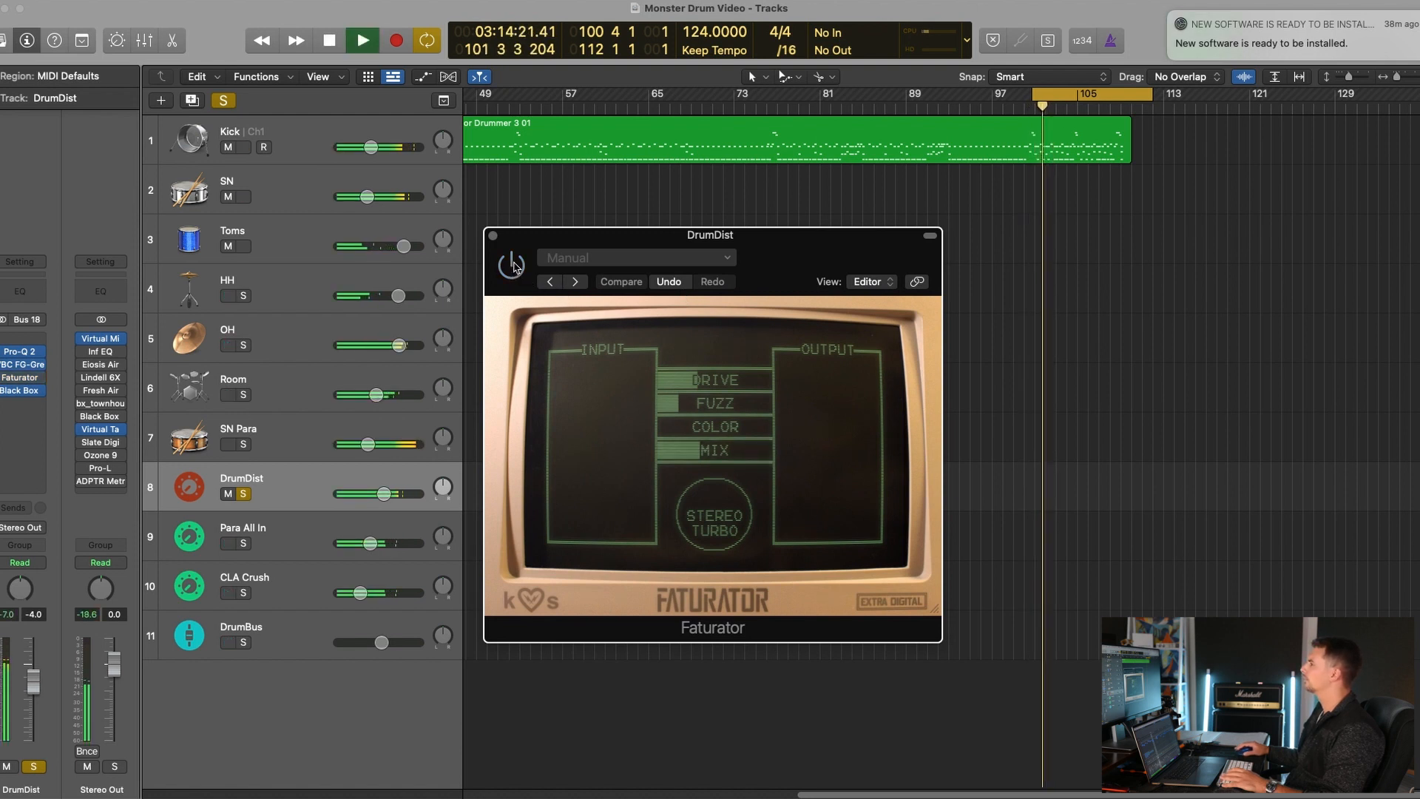
click(512, 268)
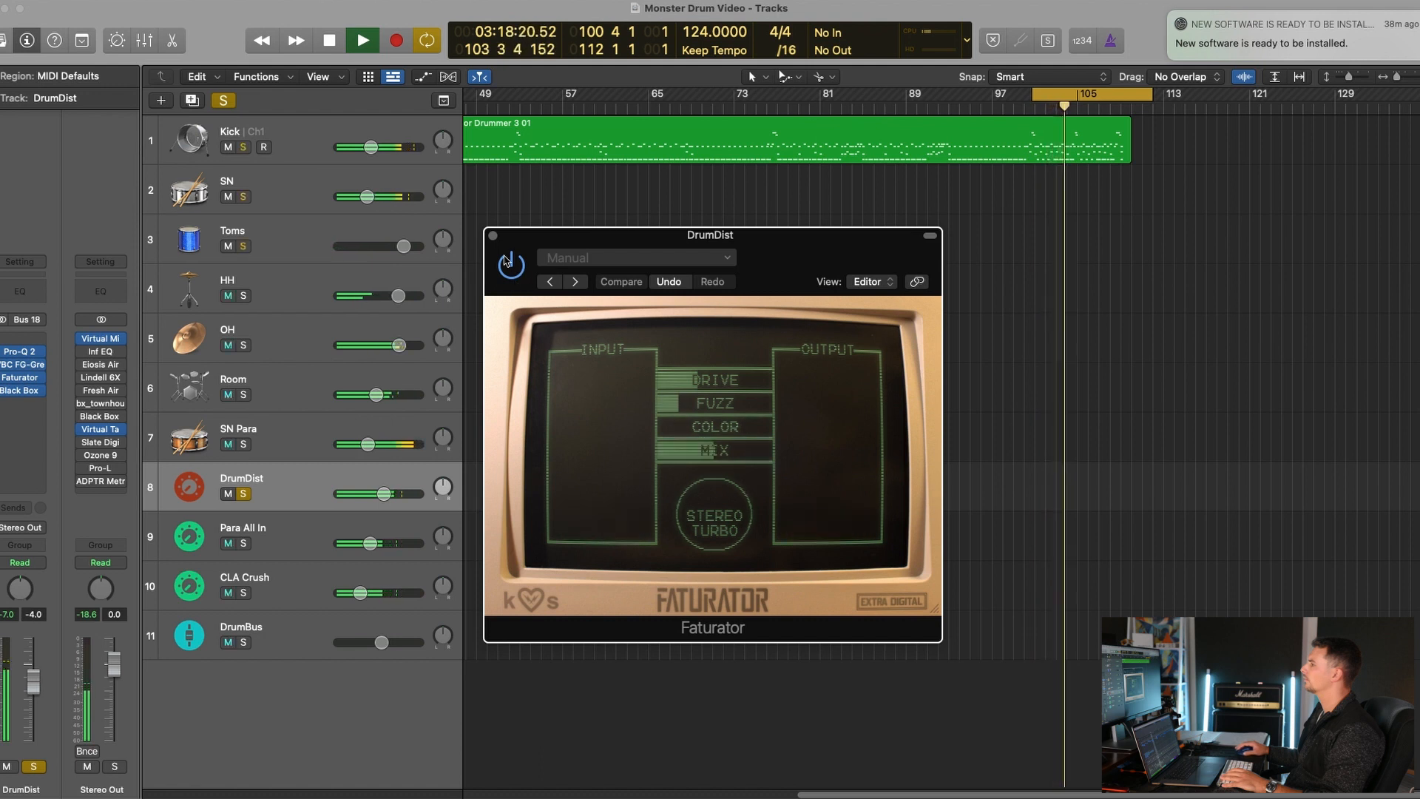
click(492, 235)
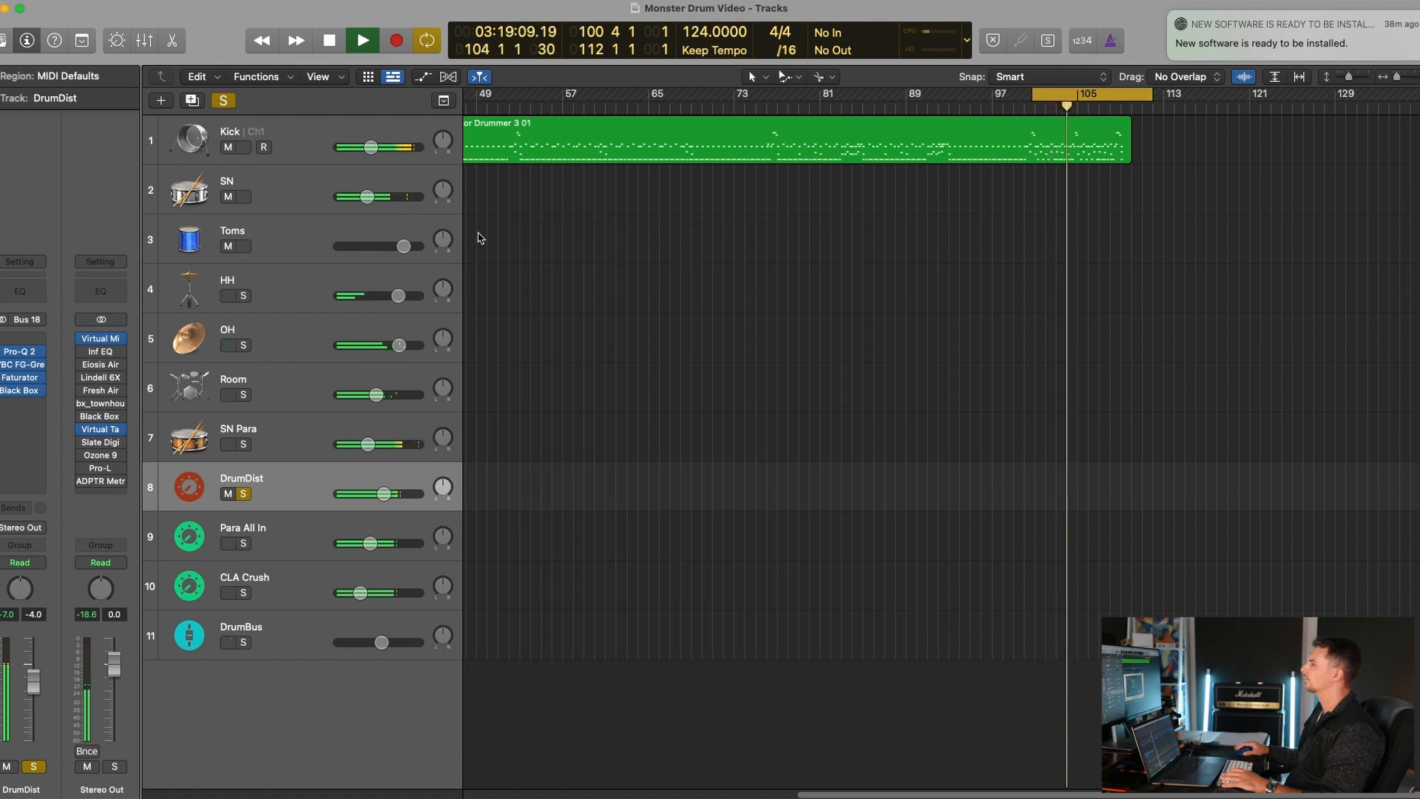
Step: Review DrumDist's Black Box HG-2, play the loop with it bypassed and switched on to compare, leave it on, and close it
click(23, 392)
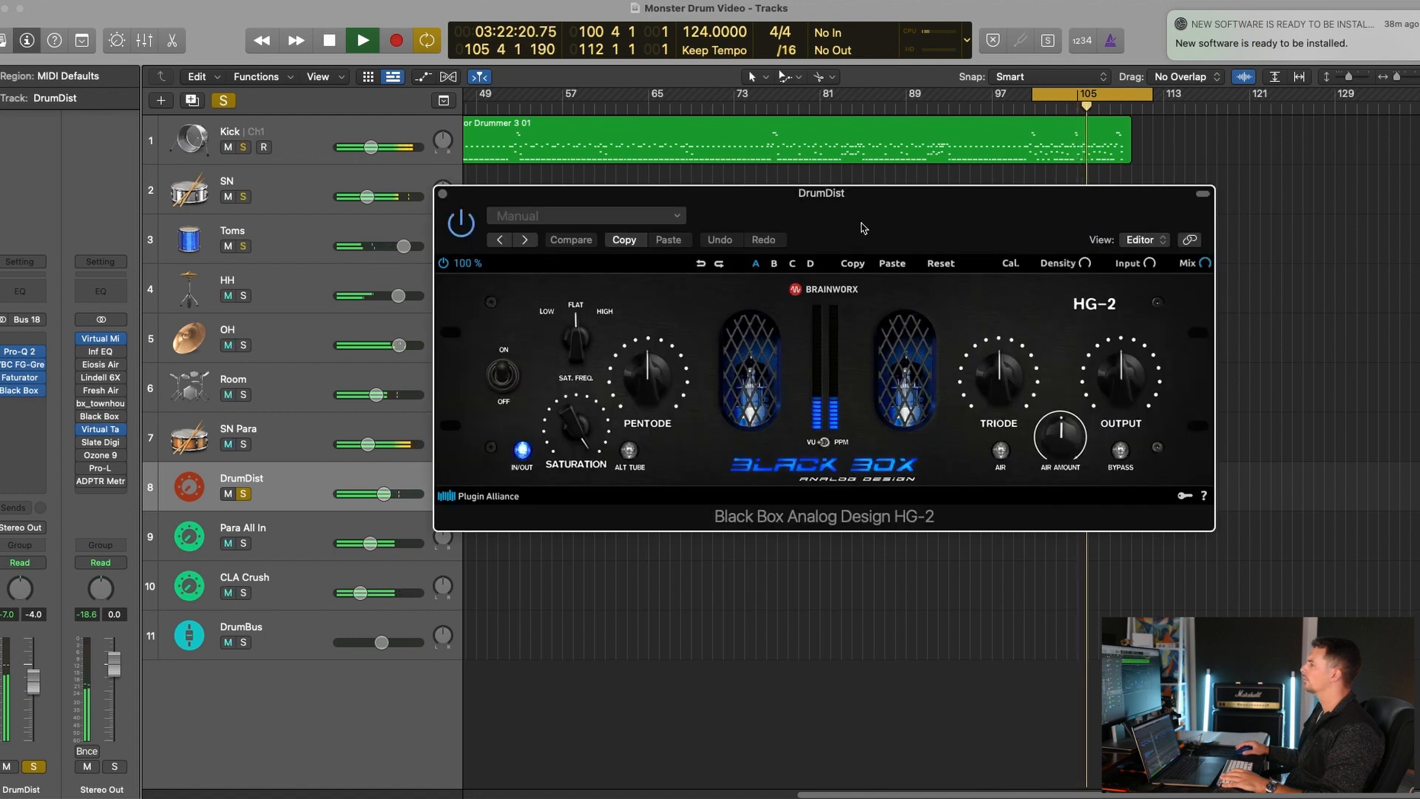
key(space)
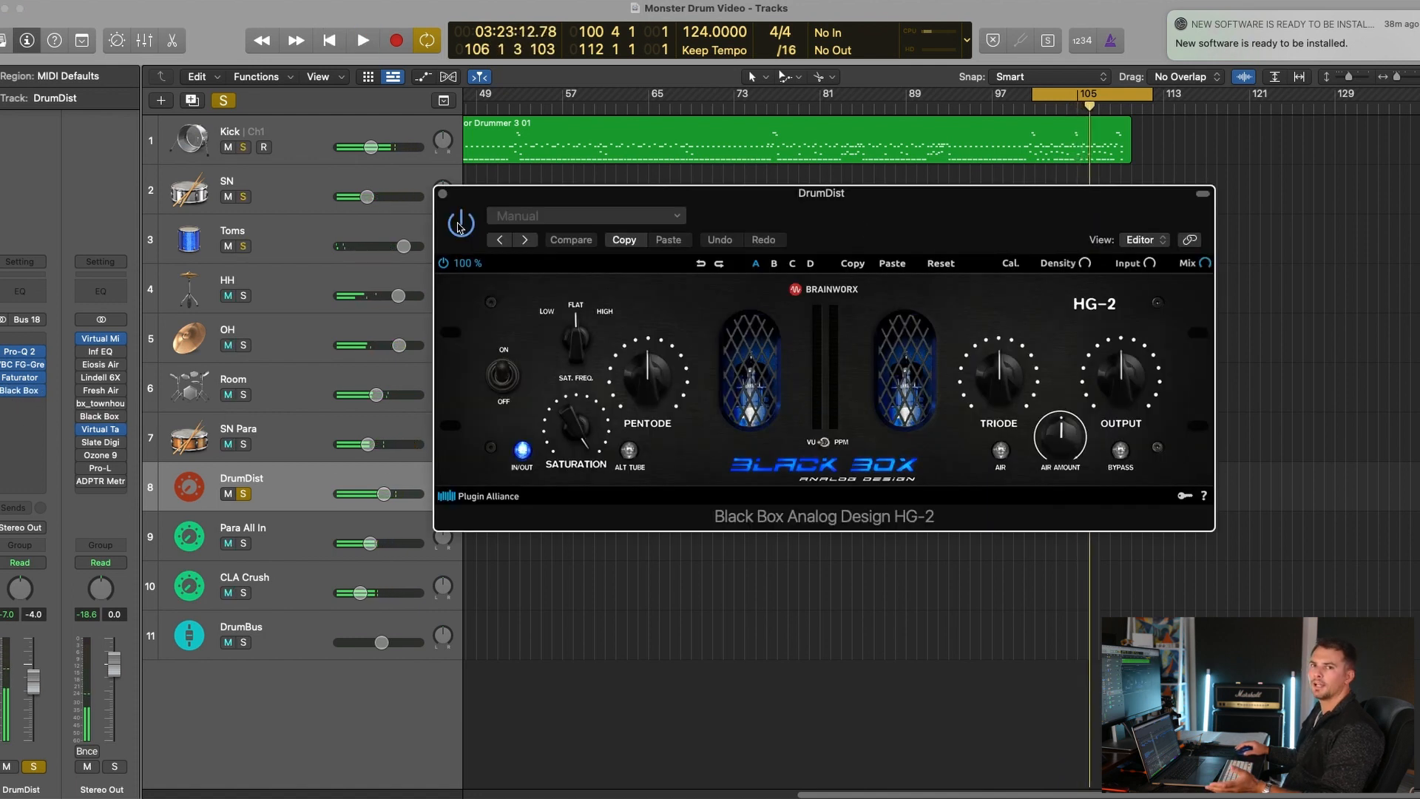
click(461, 224)
key(space)
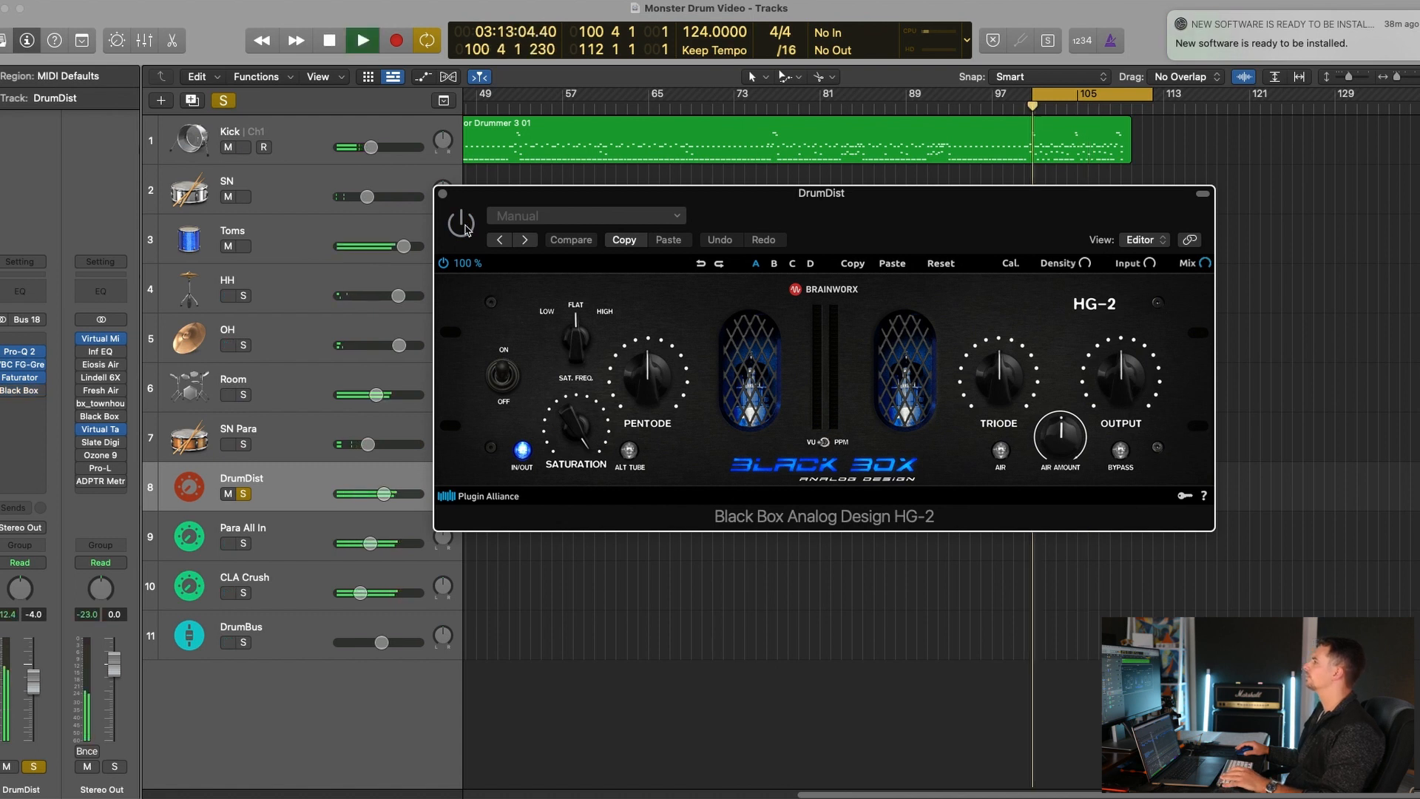
click(462, 224)
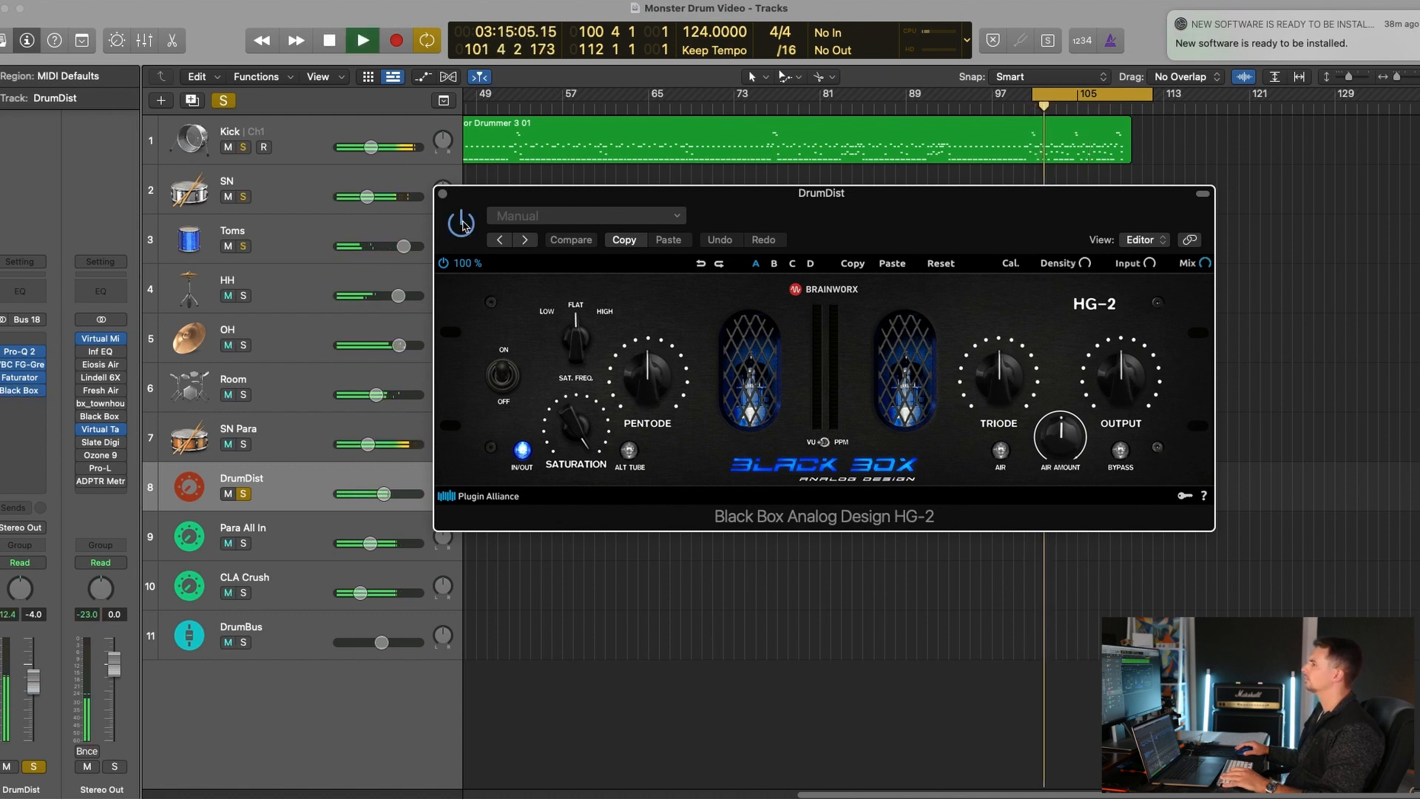
click(443, 194)
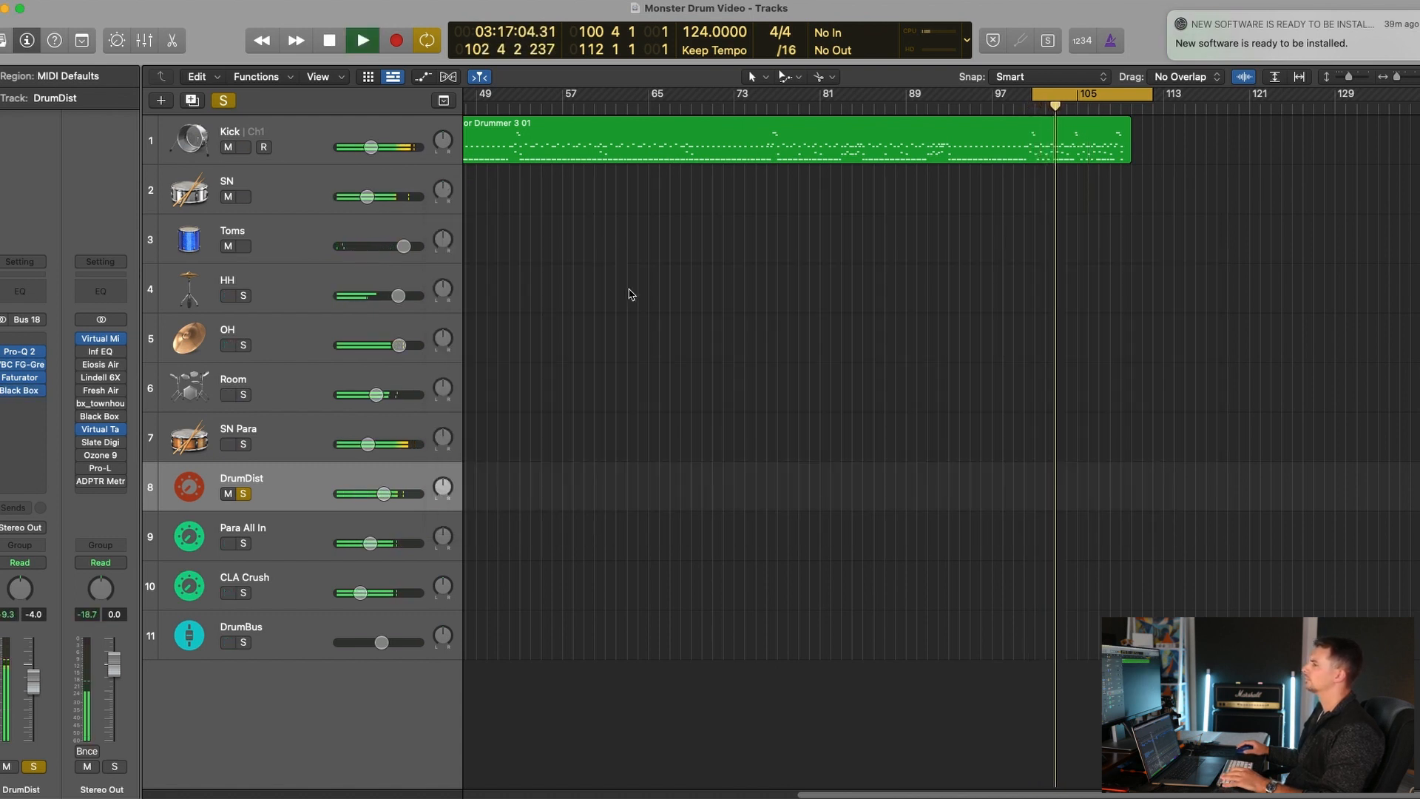
Step: Solo Kick, SN, Toms and SN Para, compare the loop without and with DrumDist at a -3.8 dB fader level, and clear all solos
key(space)
drag(249, 150, 253, 243)
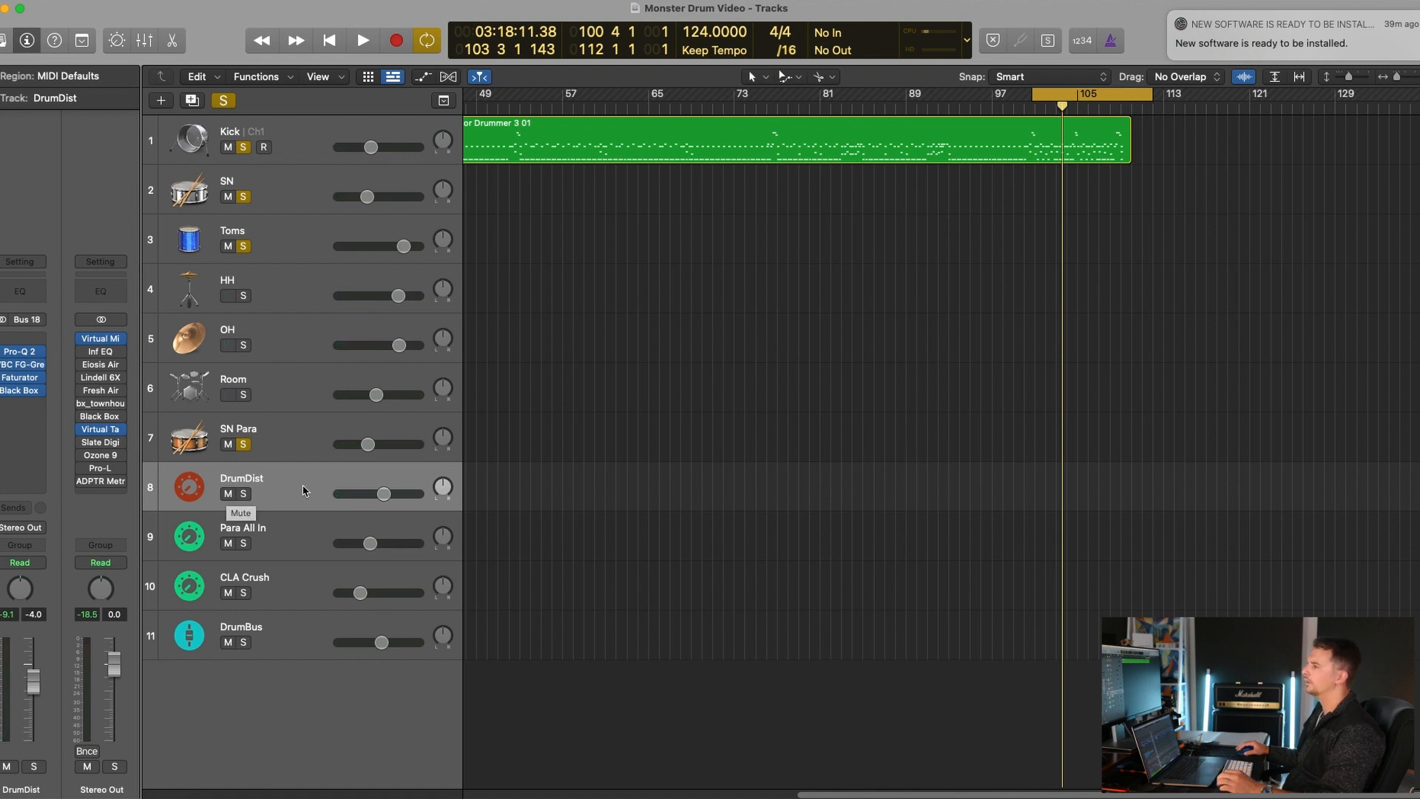
click(229, 494)
key(space)
key(space)
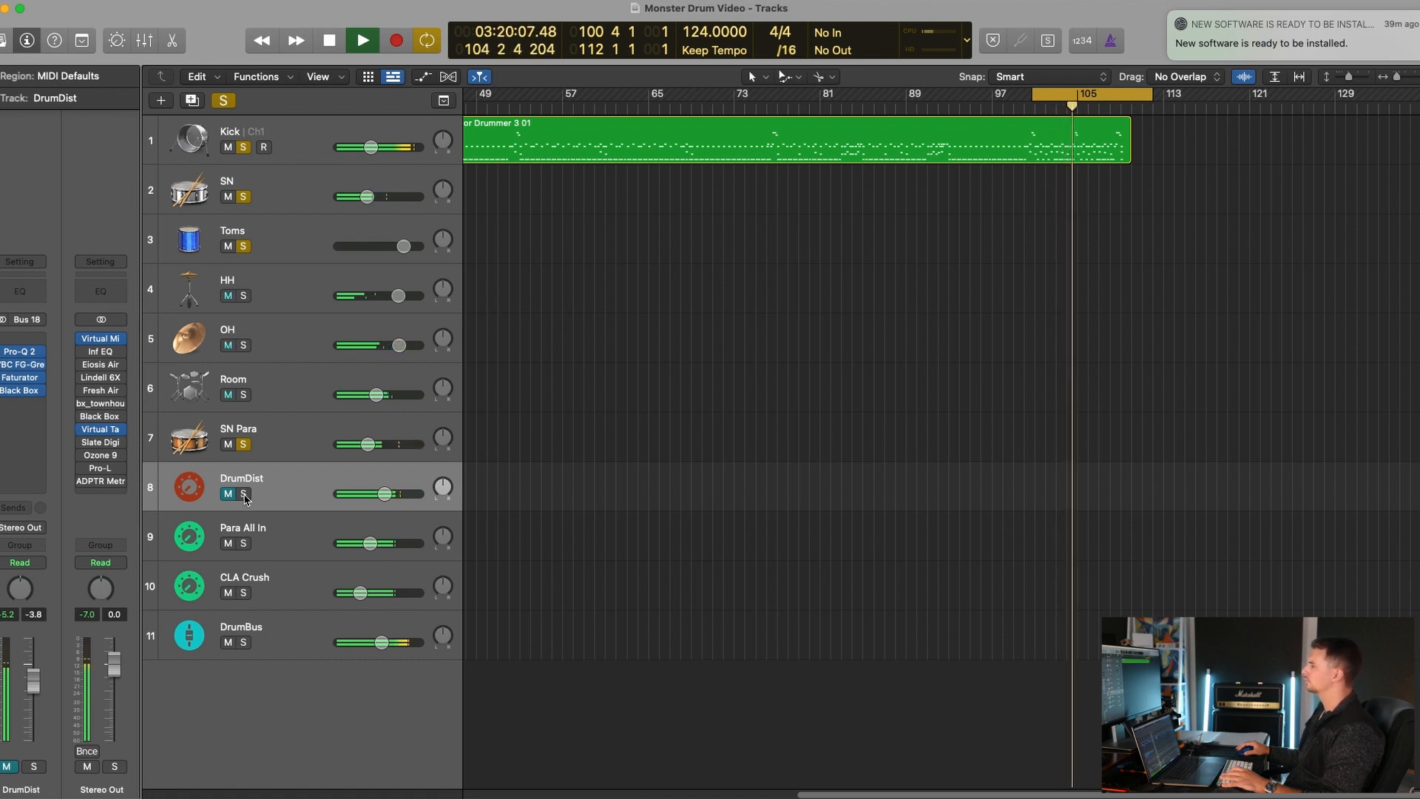
click(244, 494)
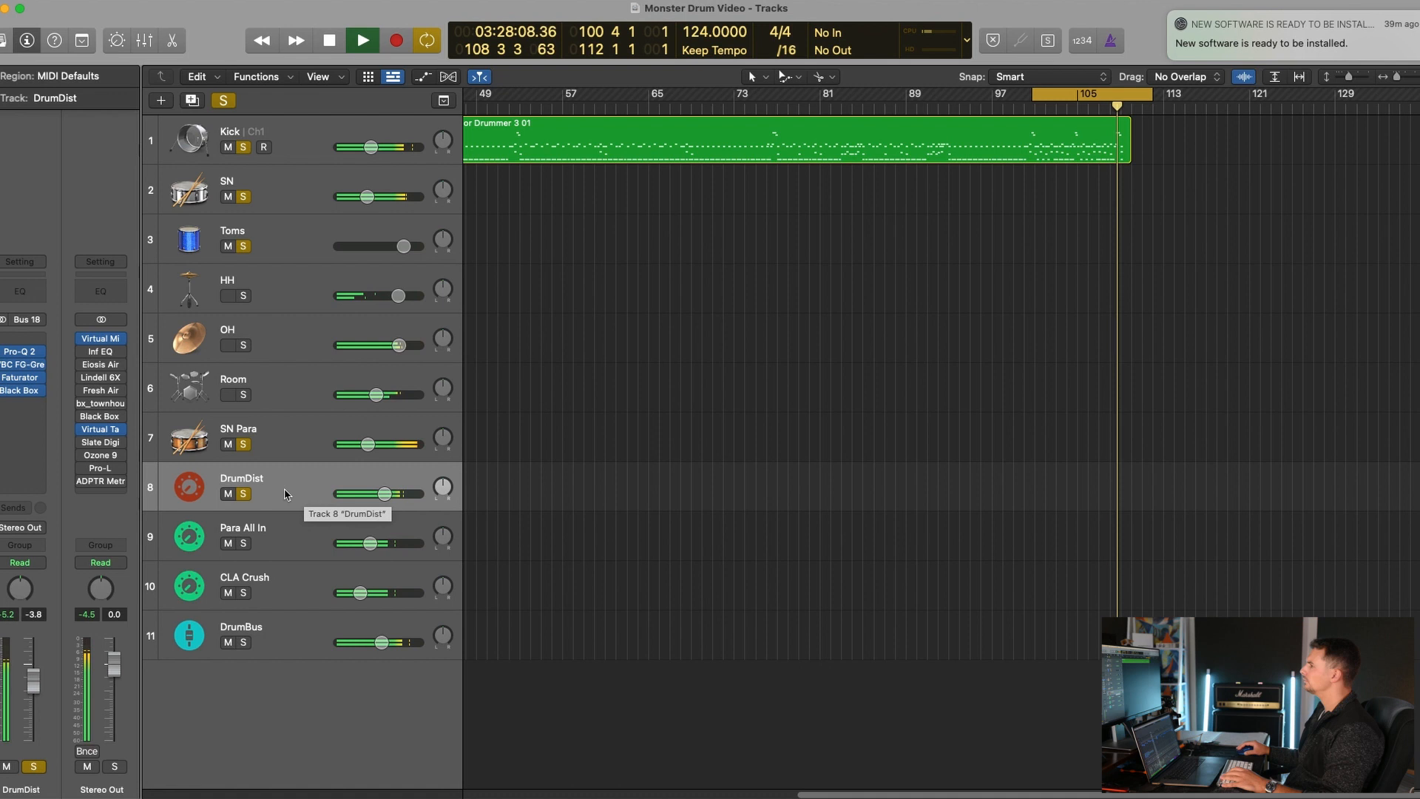
key(space)
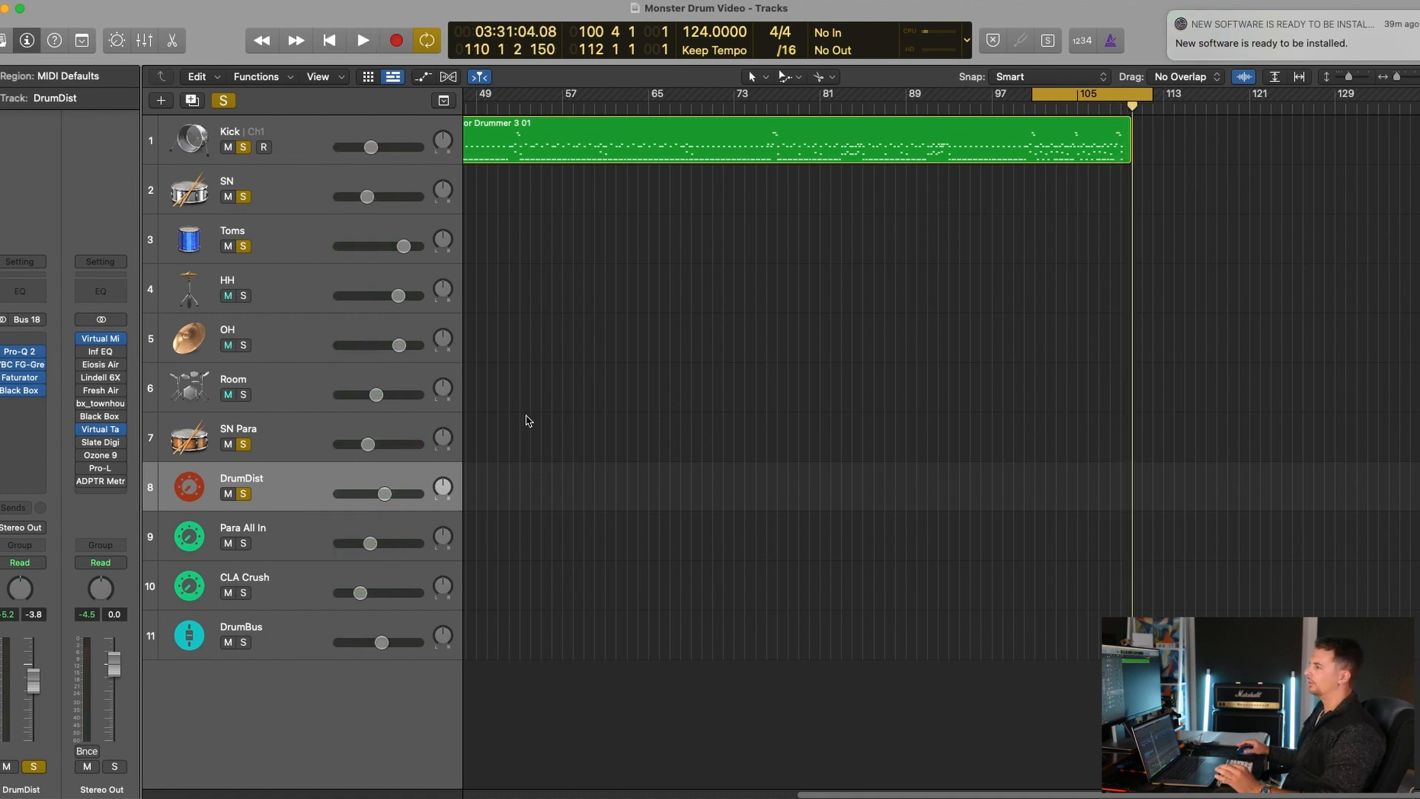
alt+click(243, 494)
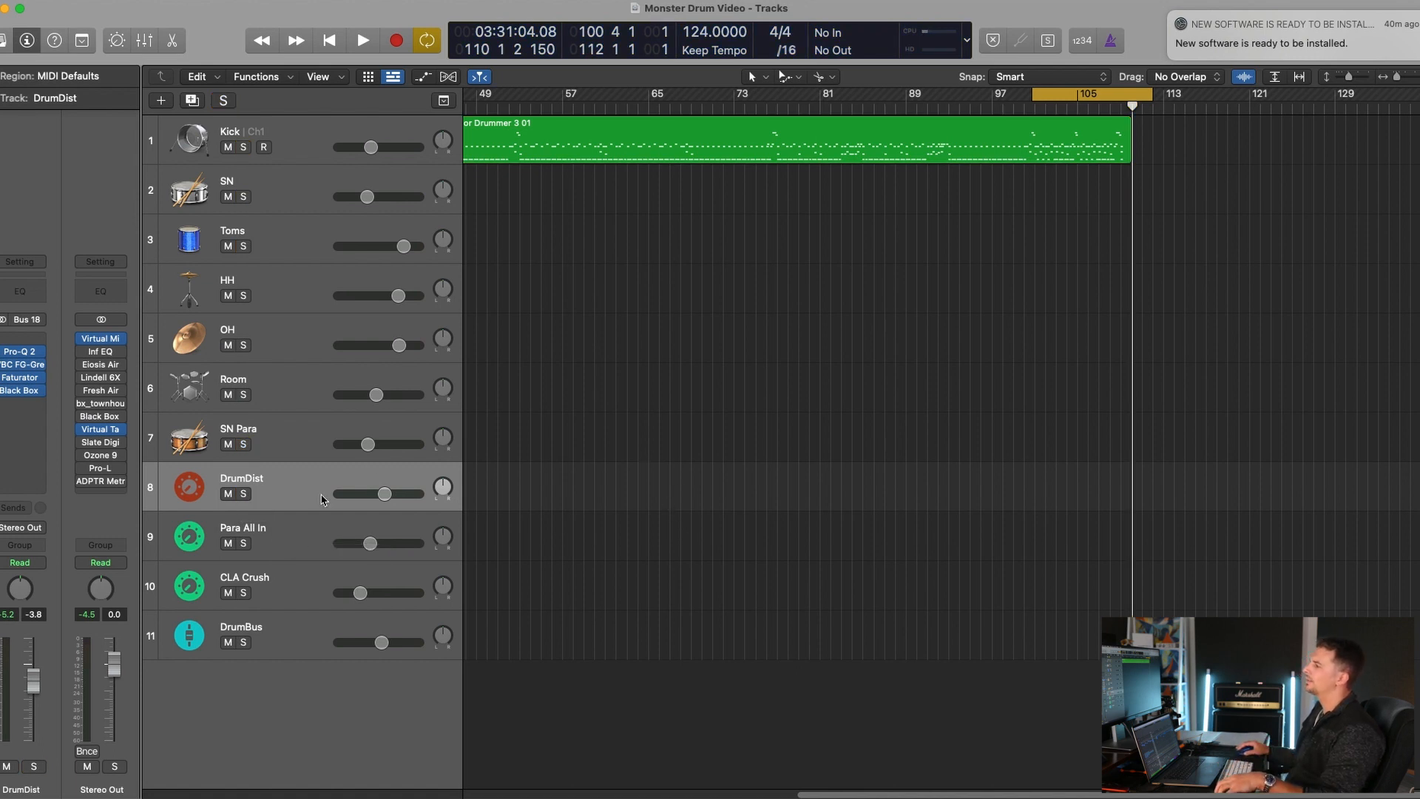
Step: Switch on the Black Box HG-2 and Virtual Mix Rack plug-ins on the CLA Crush track, leaving the rack open
click(293, 543)
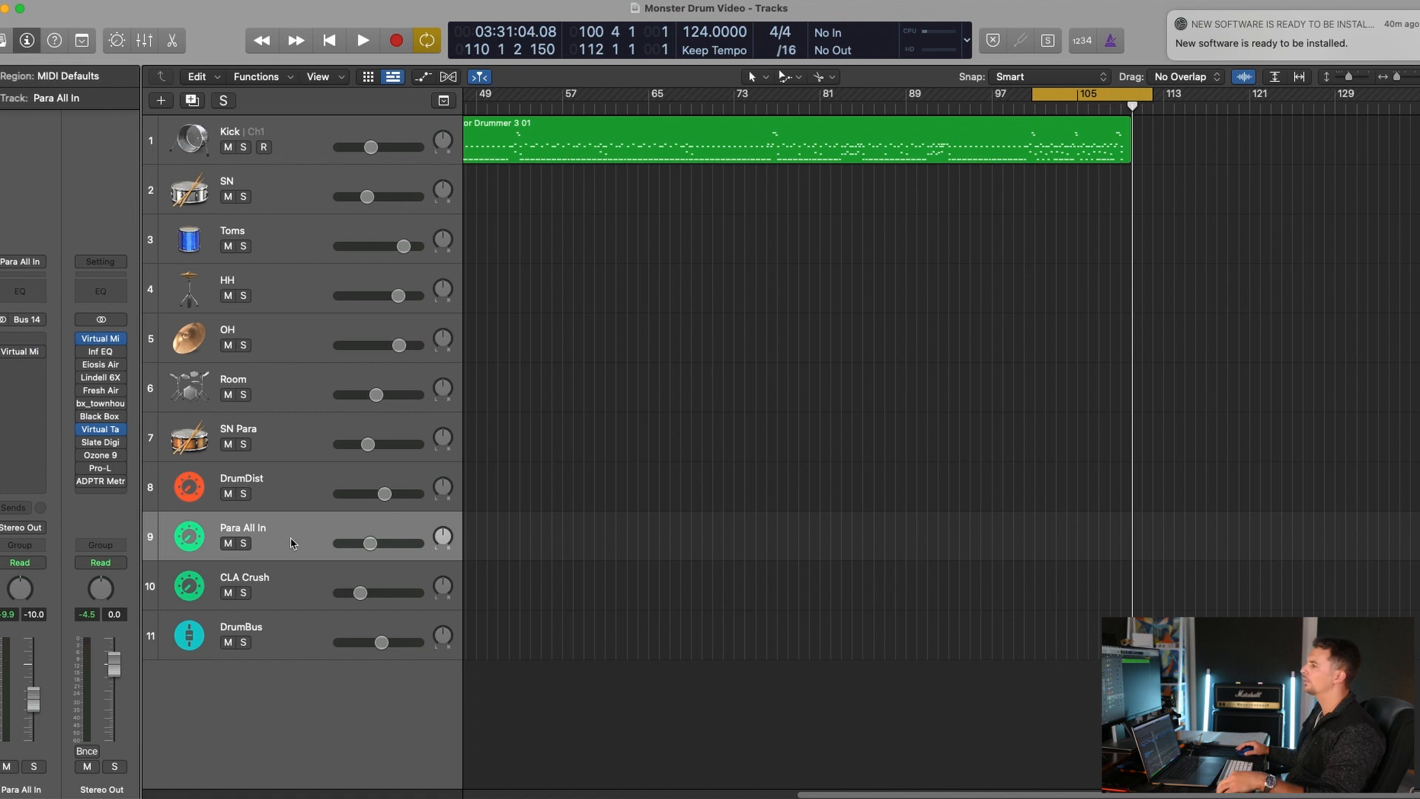
click(302, 590)
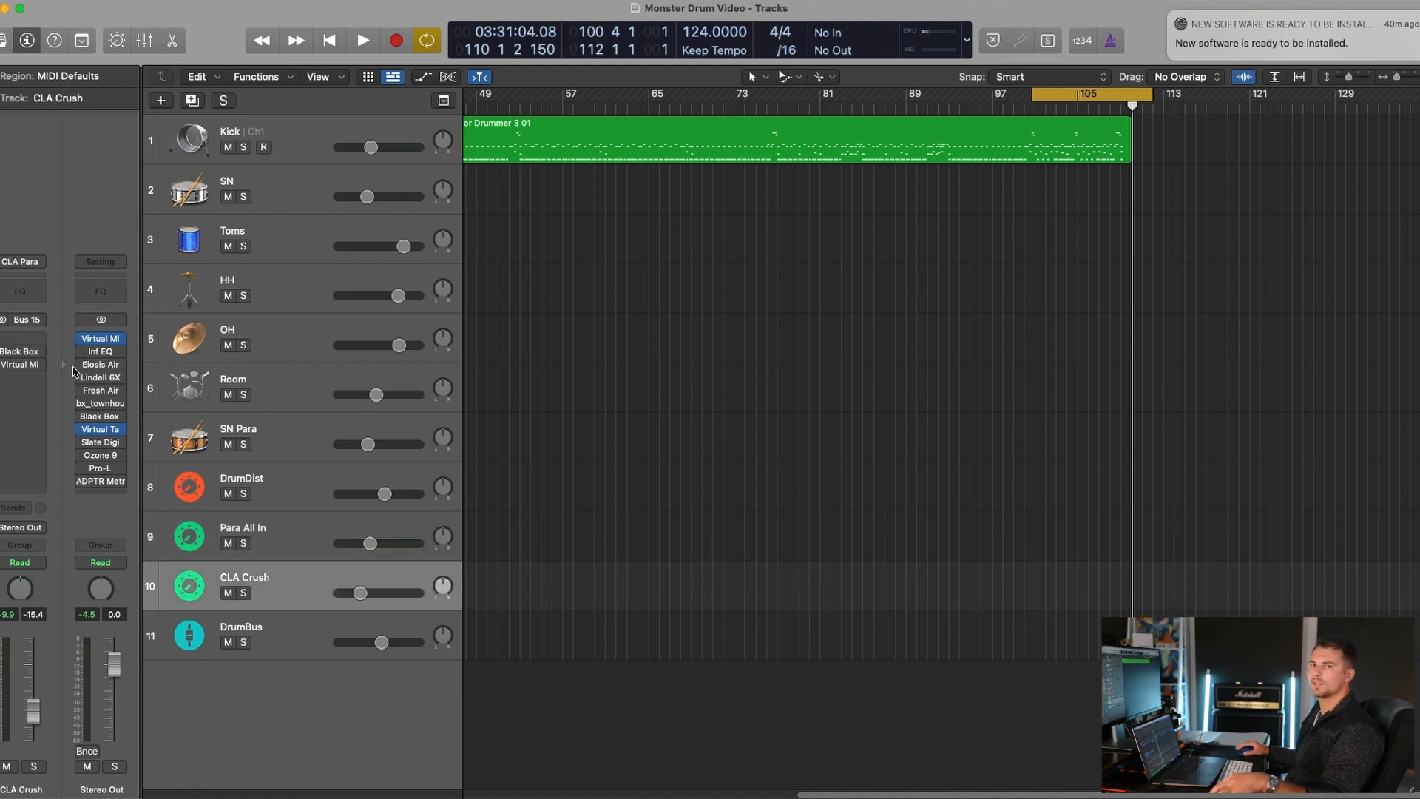
click(22, 355)
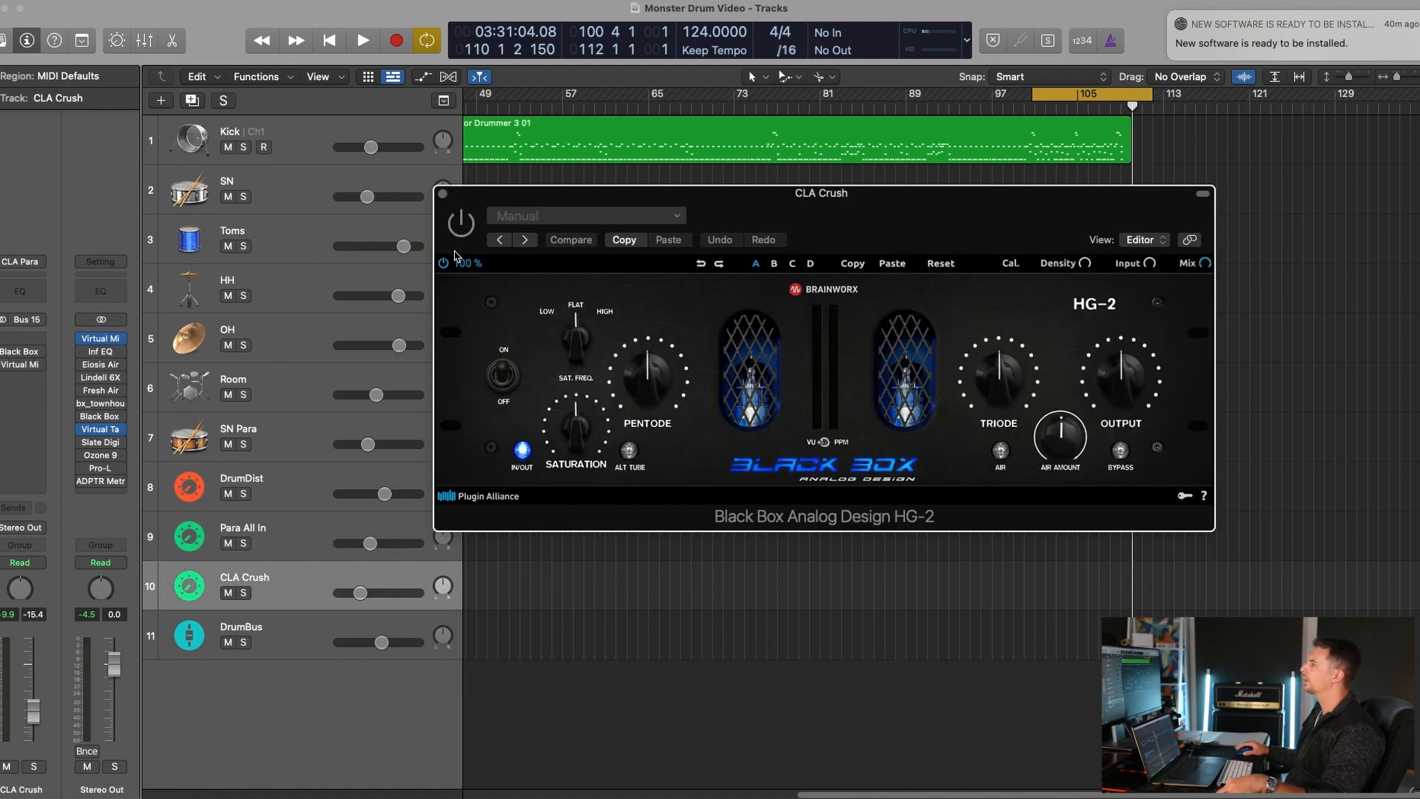
click(443, 195)
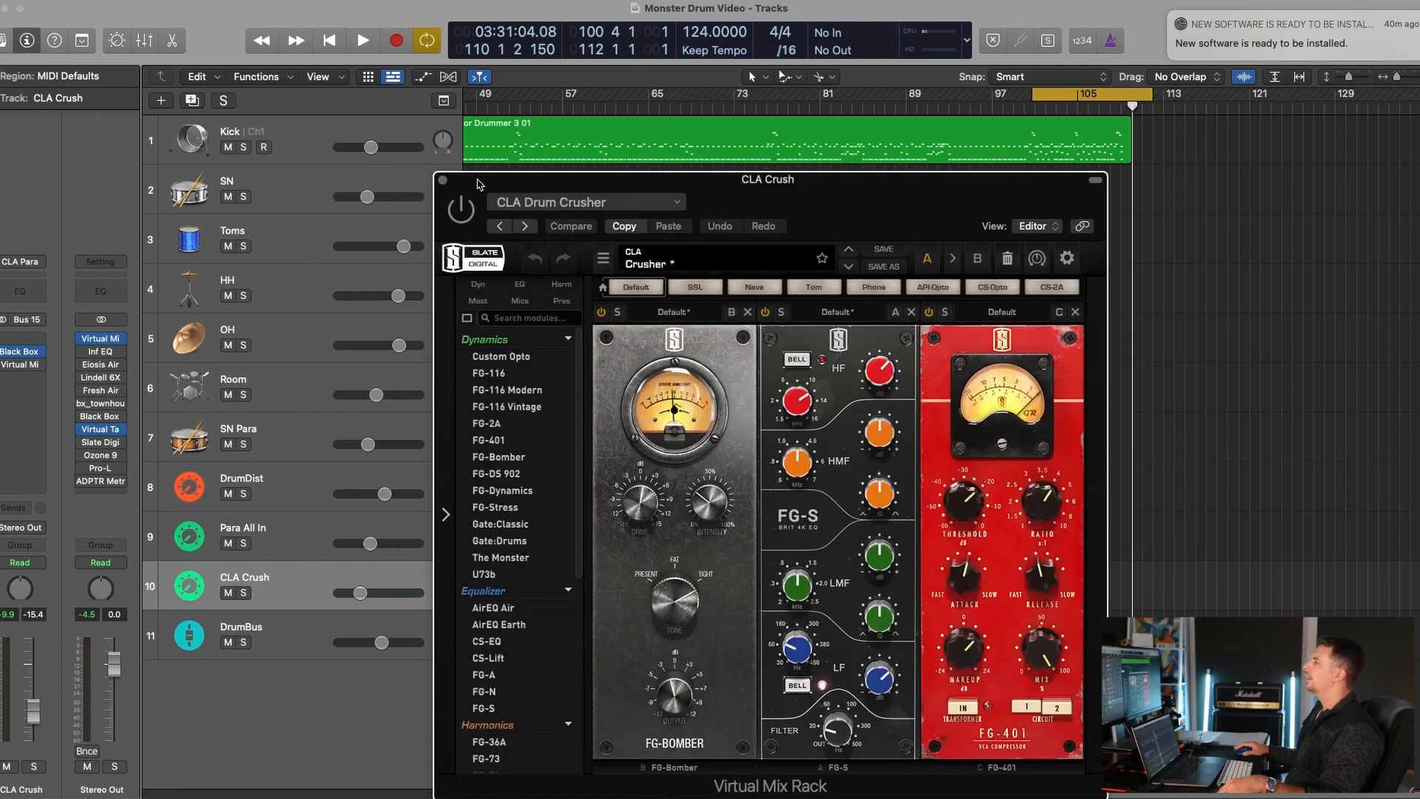
drag(721, 176, 752, 172)
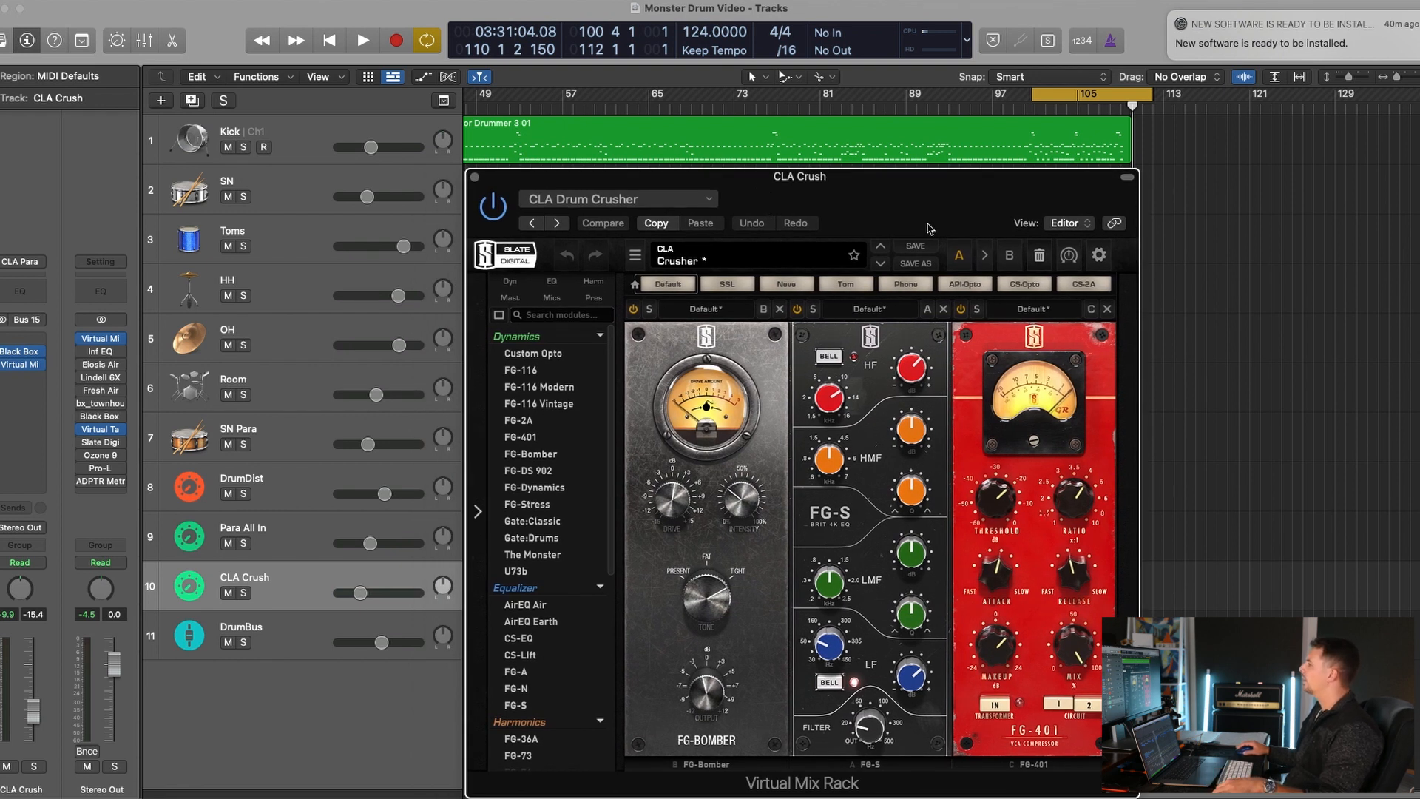
Step: Solo CLA Crush, play the loop to hear its parallel crush, and set its fader to -13.6 dB
click(244, 594)
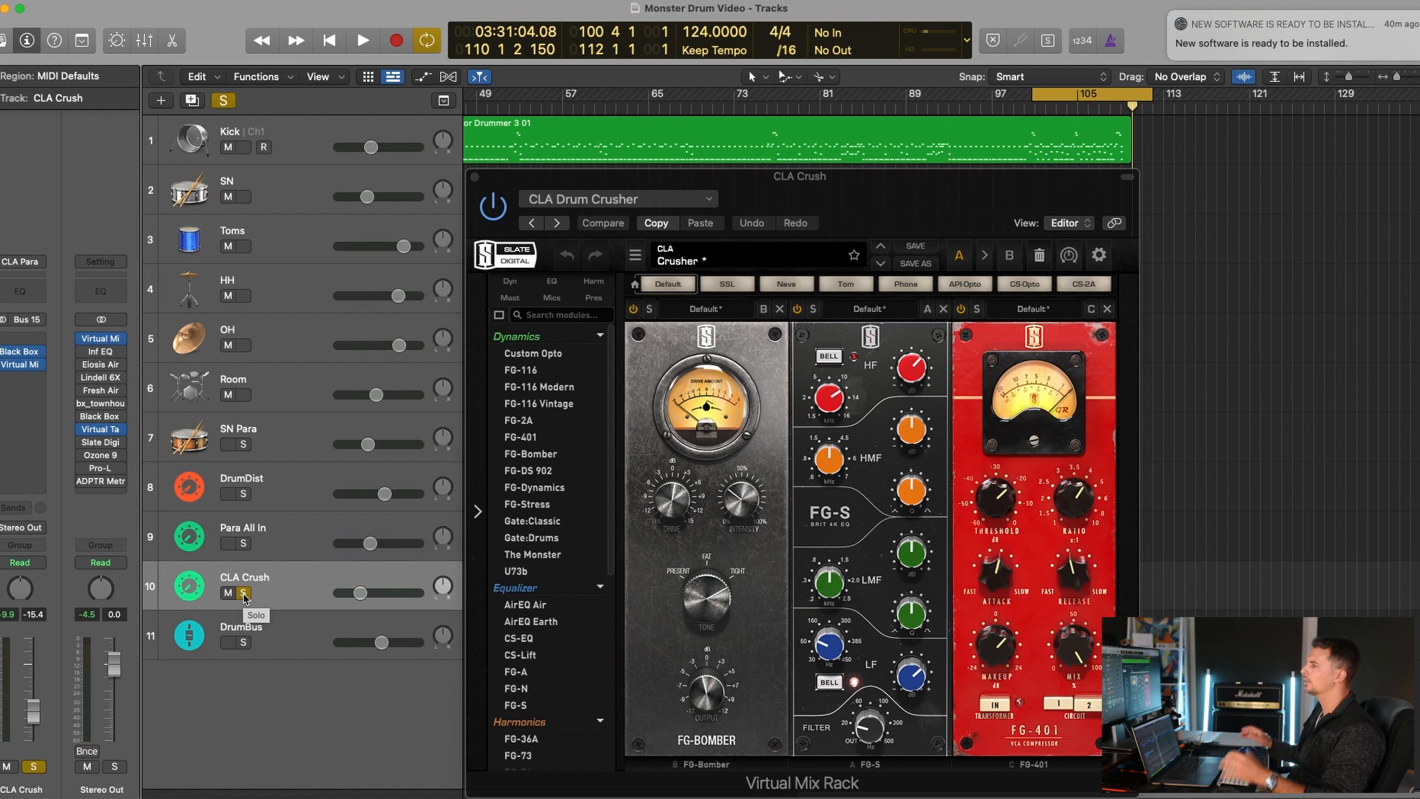
key(space)
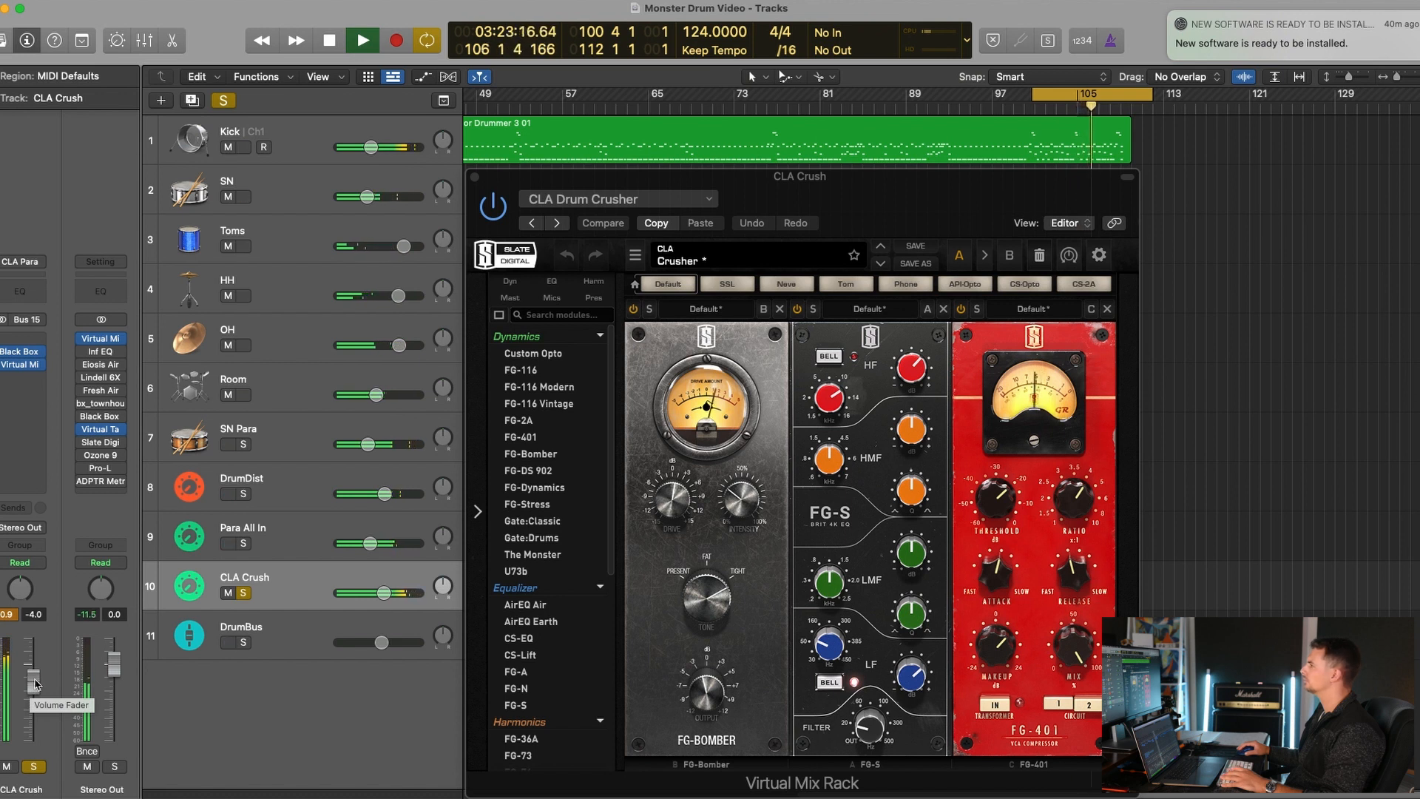
key(space)
drag(35, 684, 34, 708)
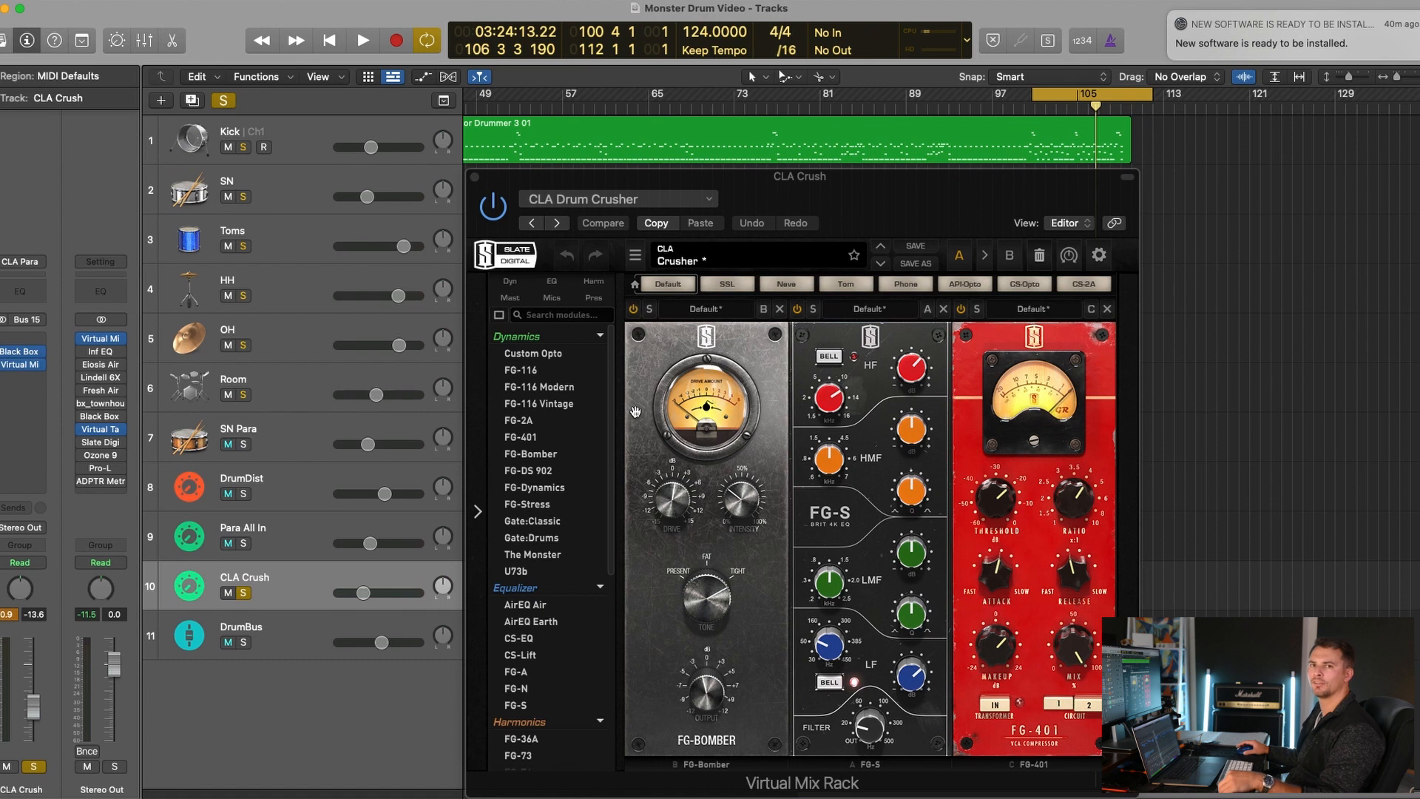
Step: Inspect the LF and HF gains on the FG-S equalizer in CLA Crush's Virtual Mix Rack, and close the rack
drag(876, 199, 871, 194)
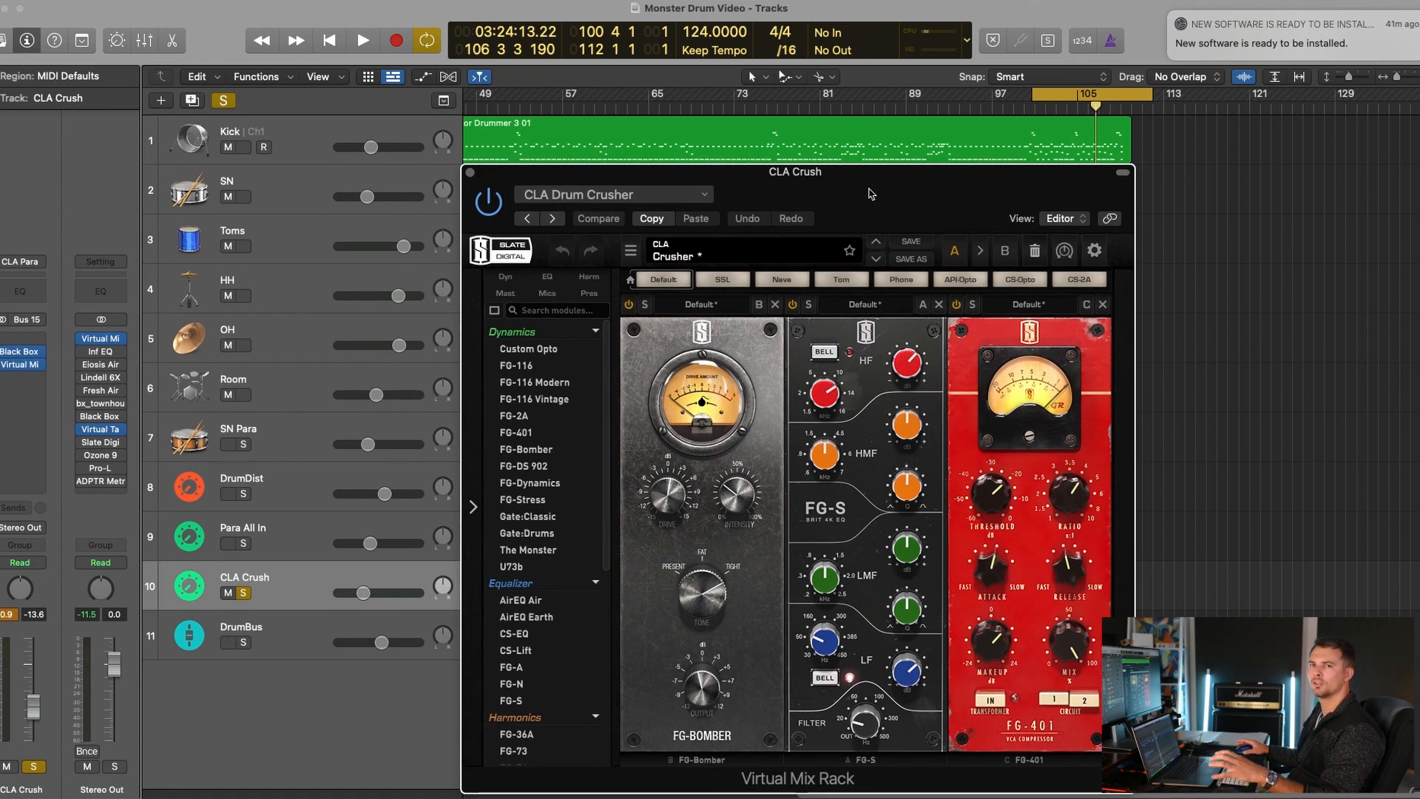
mouse_move(909, 671)
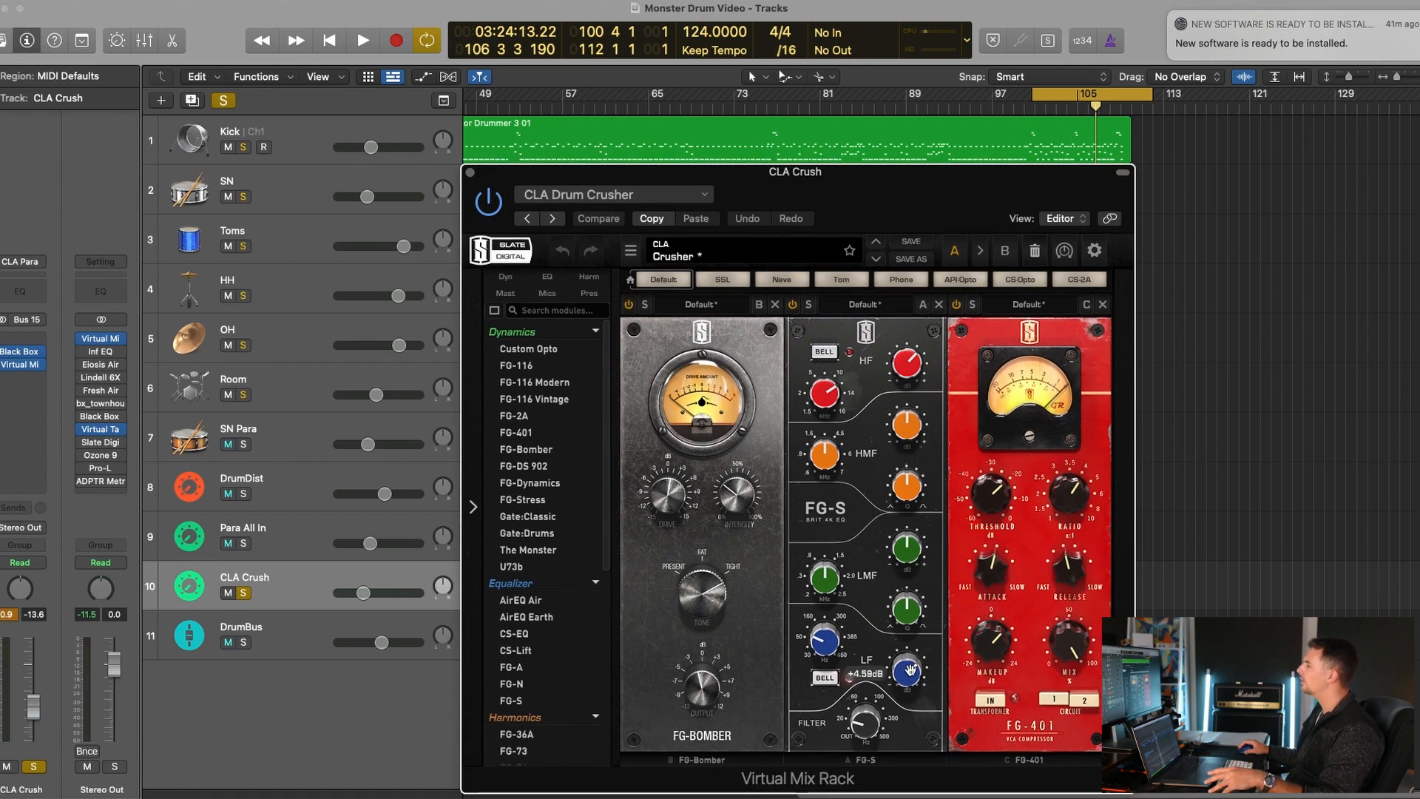
mouse_move(916, 373)
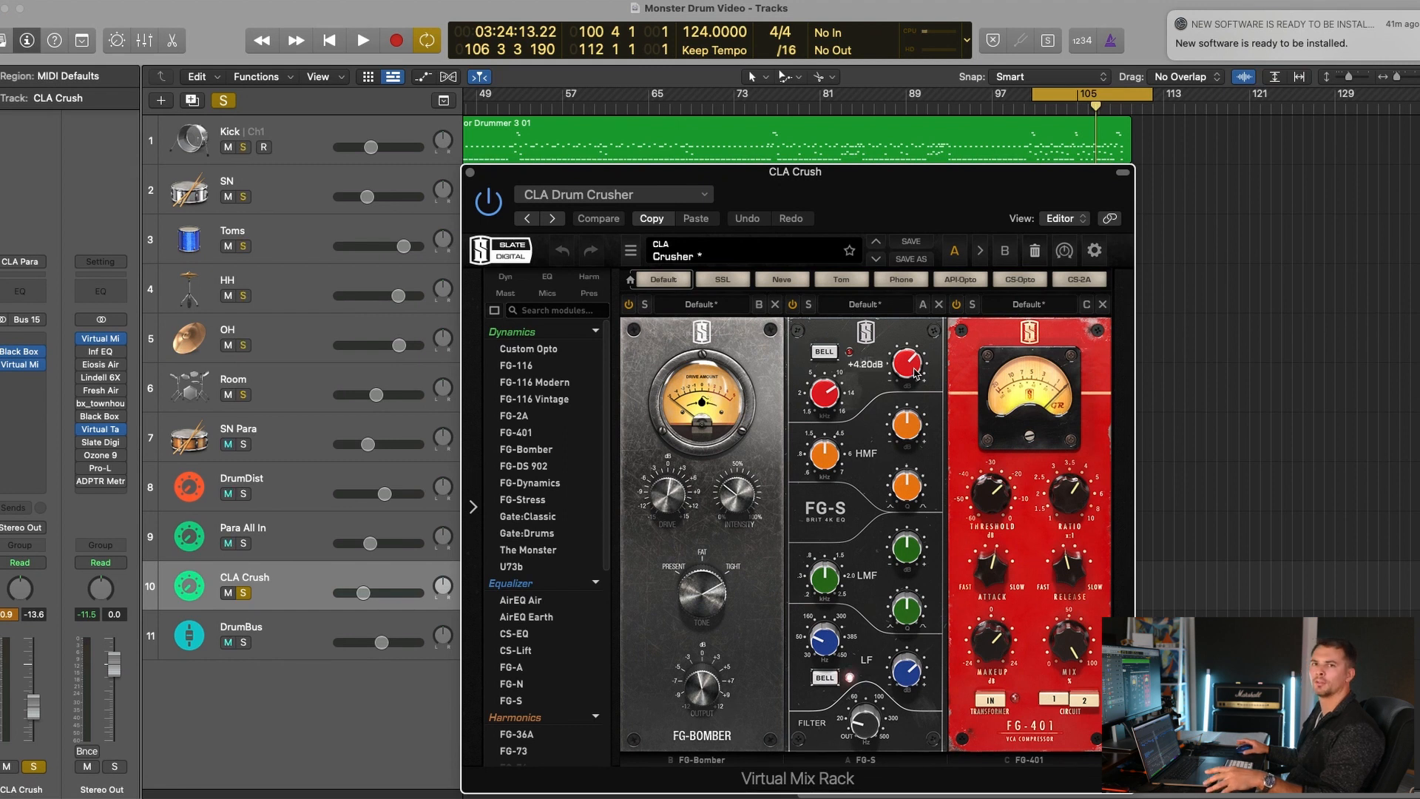
click(470, 172)
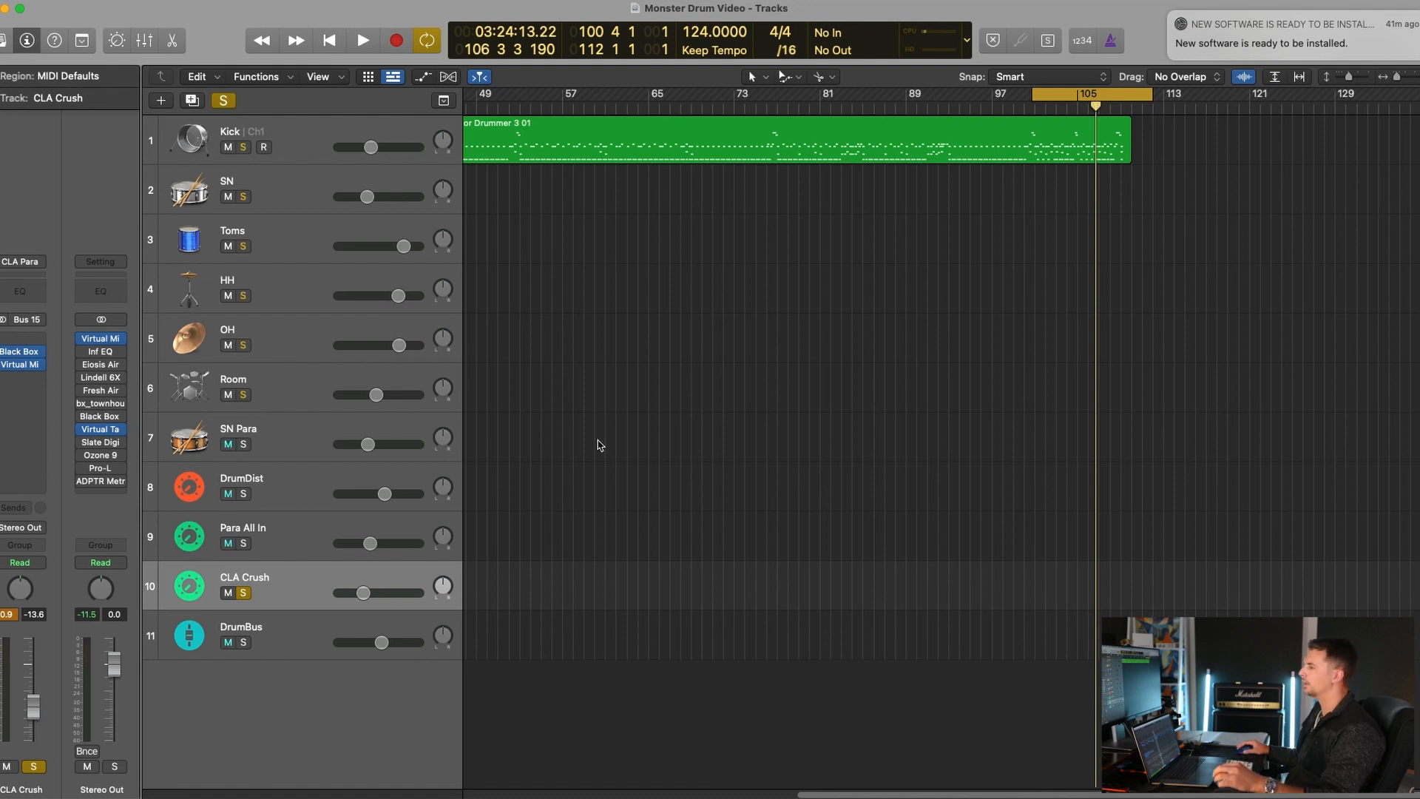
Step: Switch on Para All In's Virtual Mix Rack, solo the track, adjust The Monster's input during loop playback, and close the rack
click(269, 540)
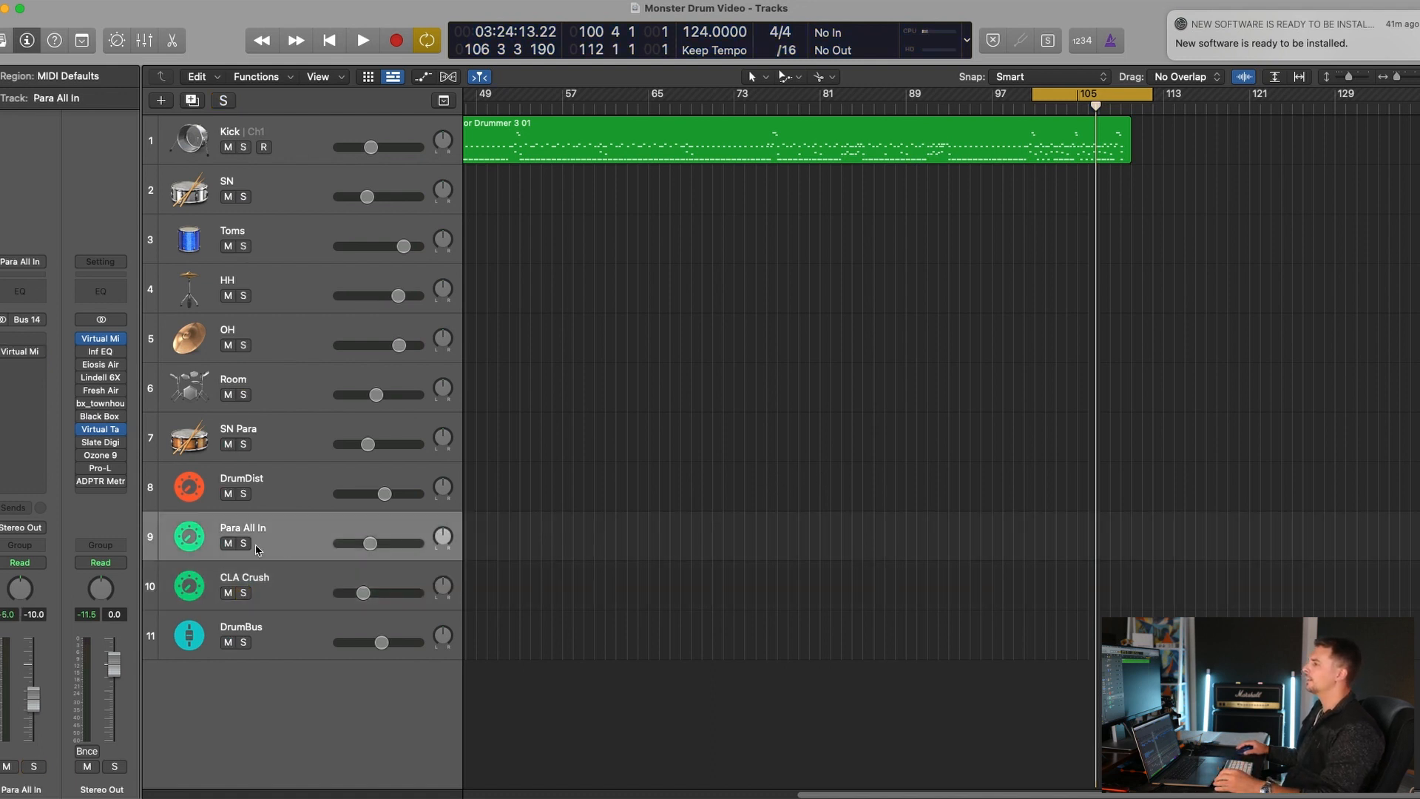
click(24, 357)
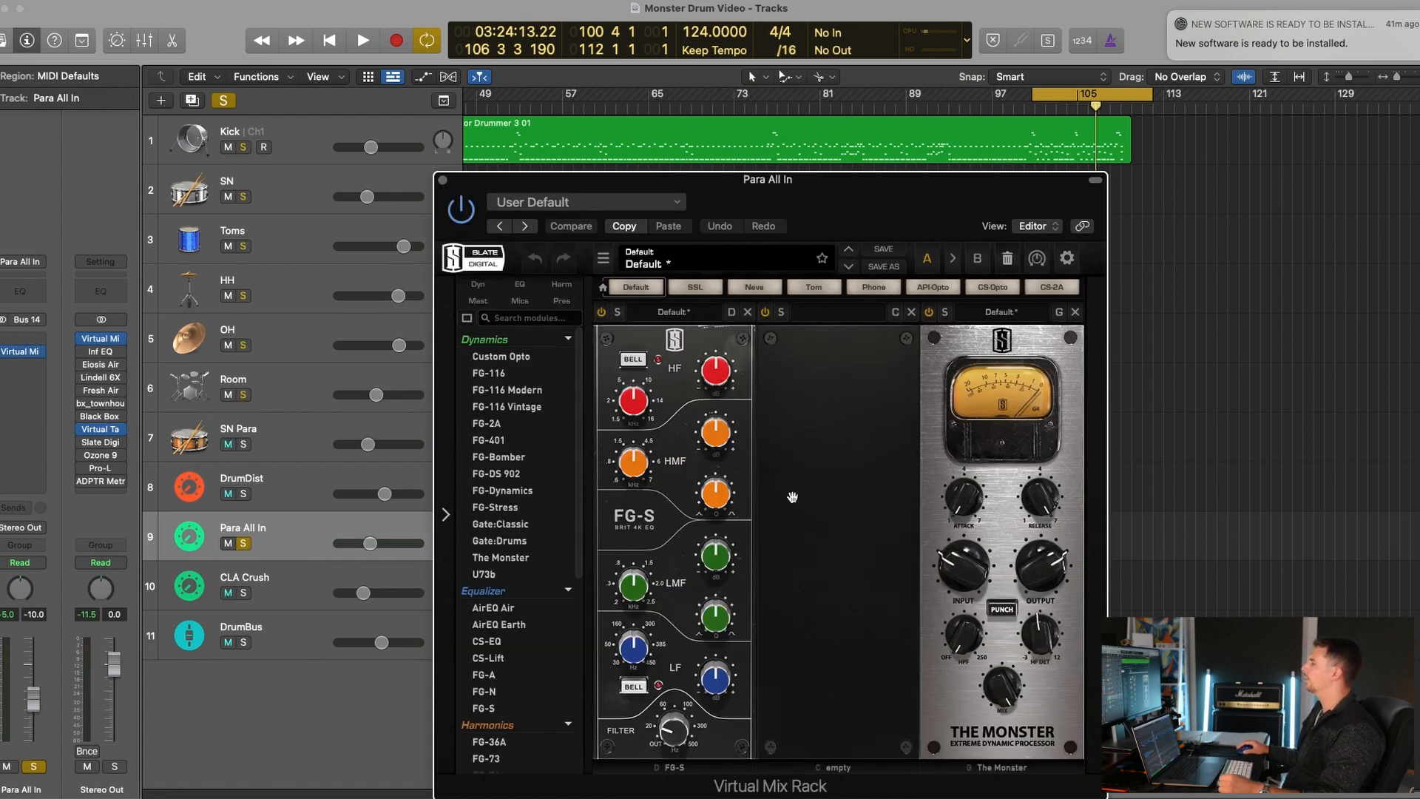
drag(941, 208, 841, 142)
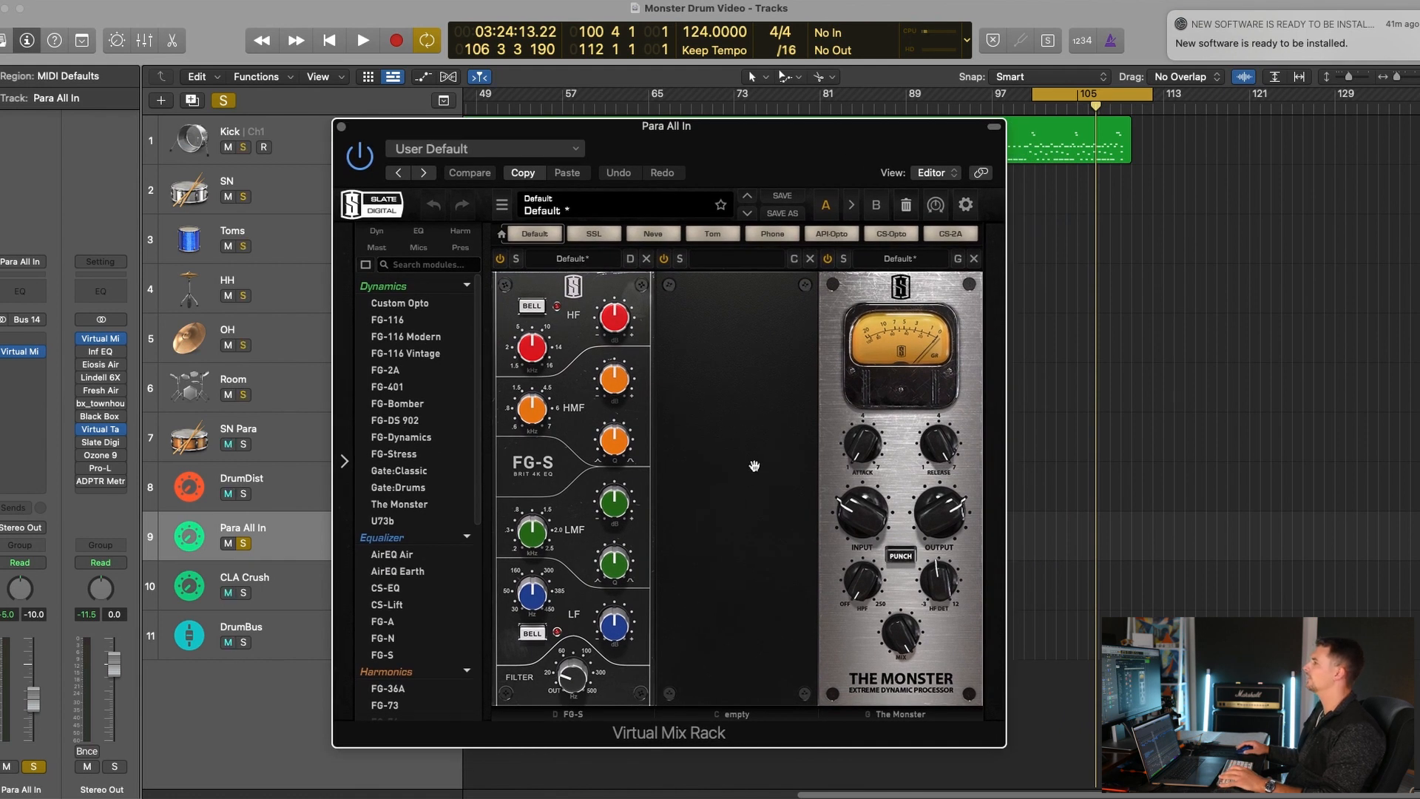
key(space)
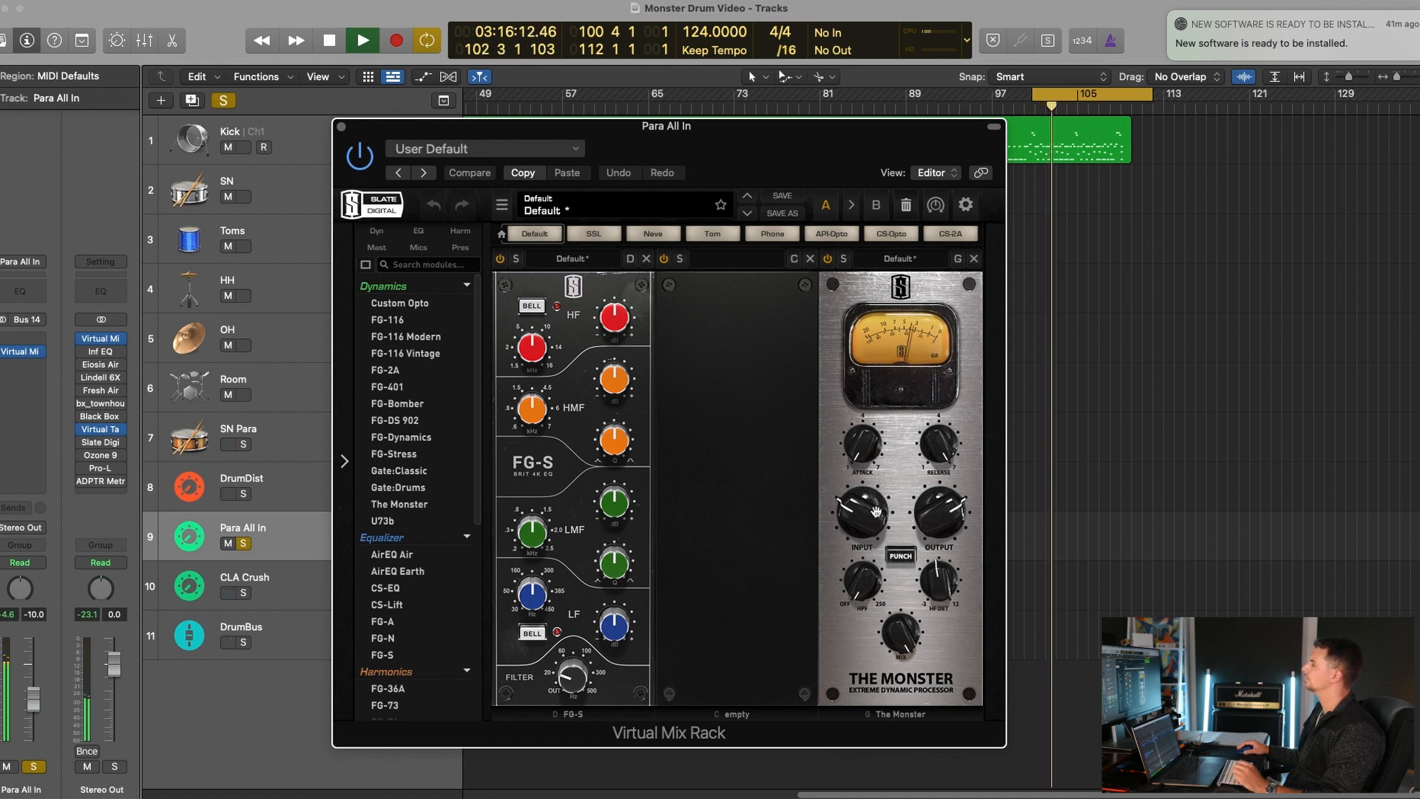
drag(876, 510, 875, 506)
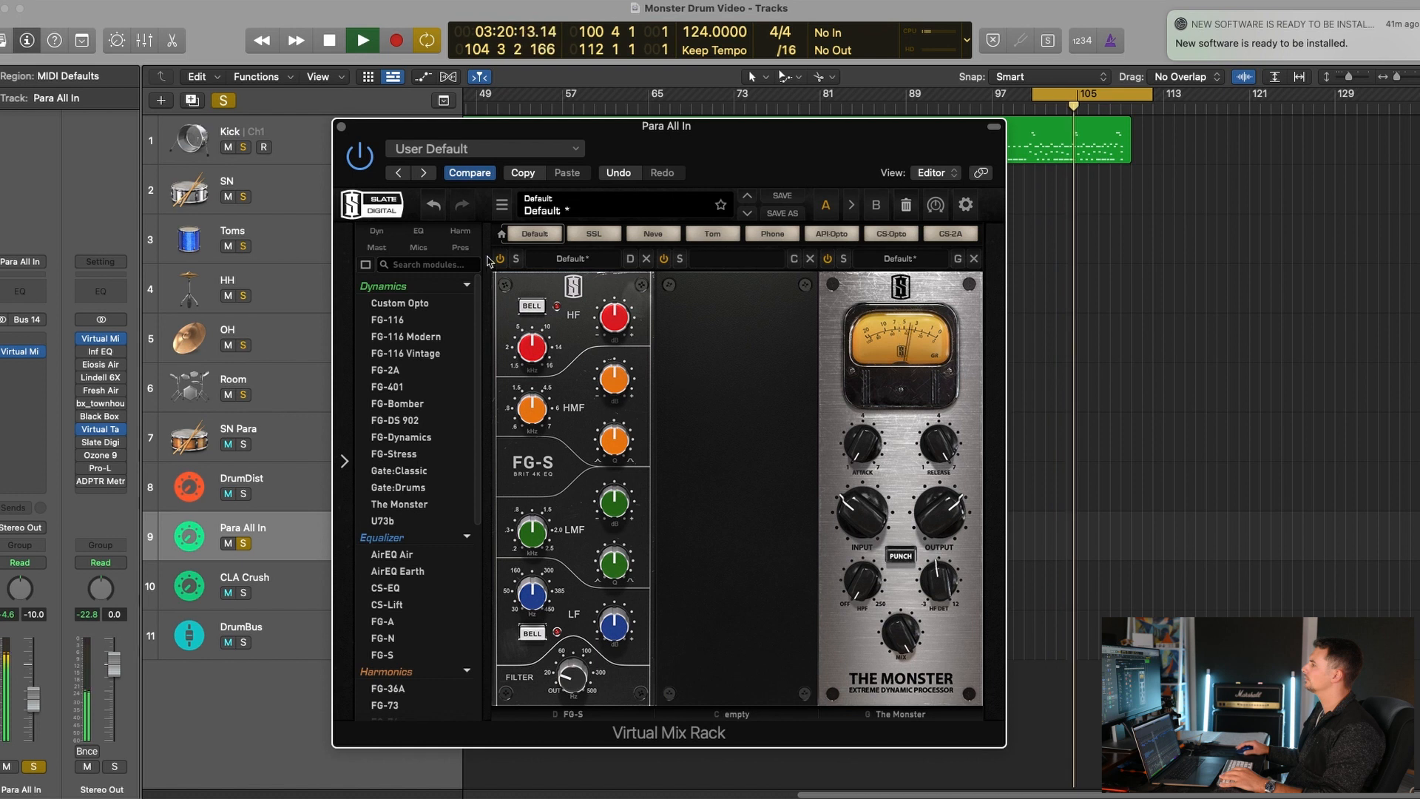
key(space)
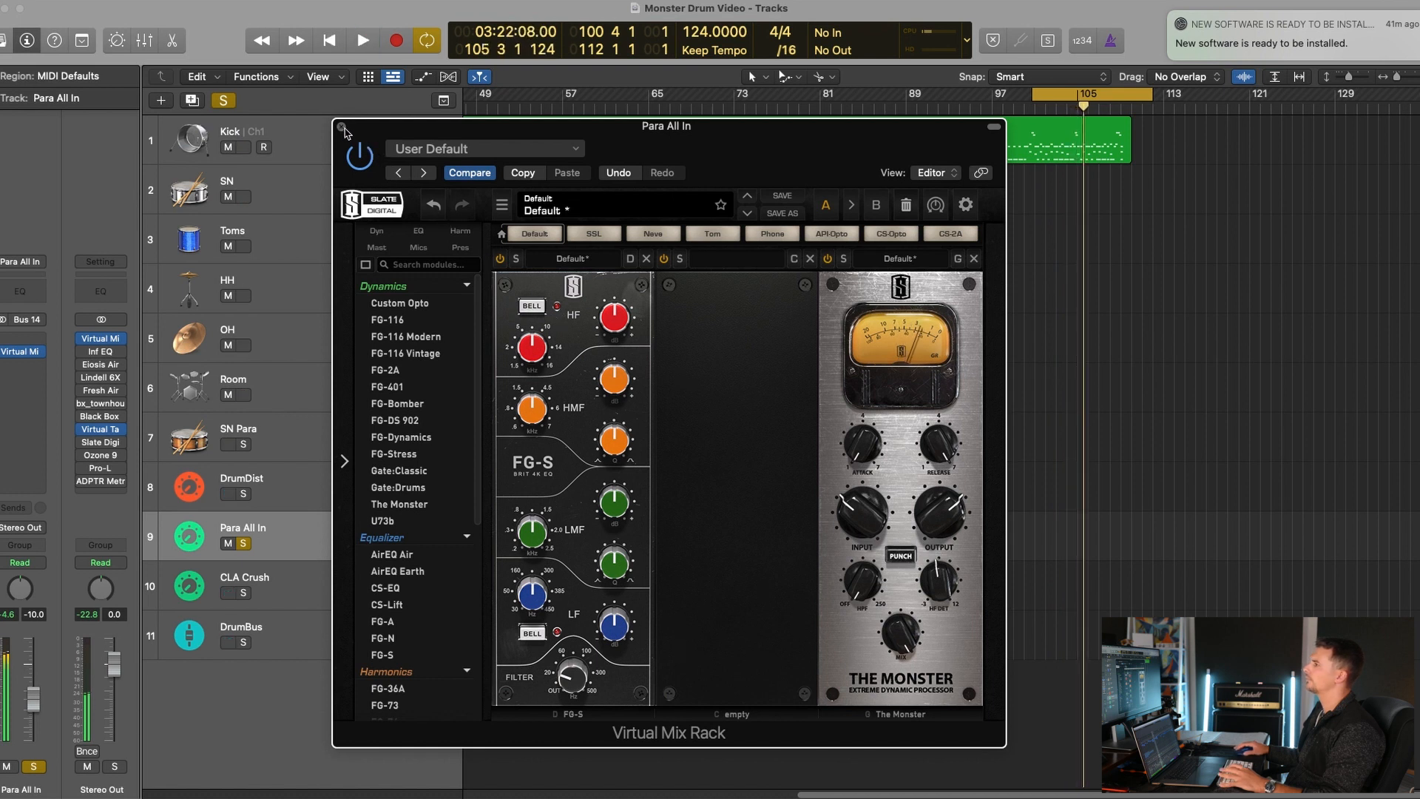
click(342, 127)
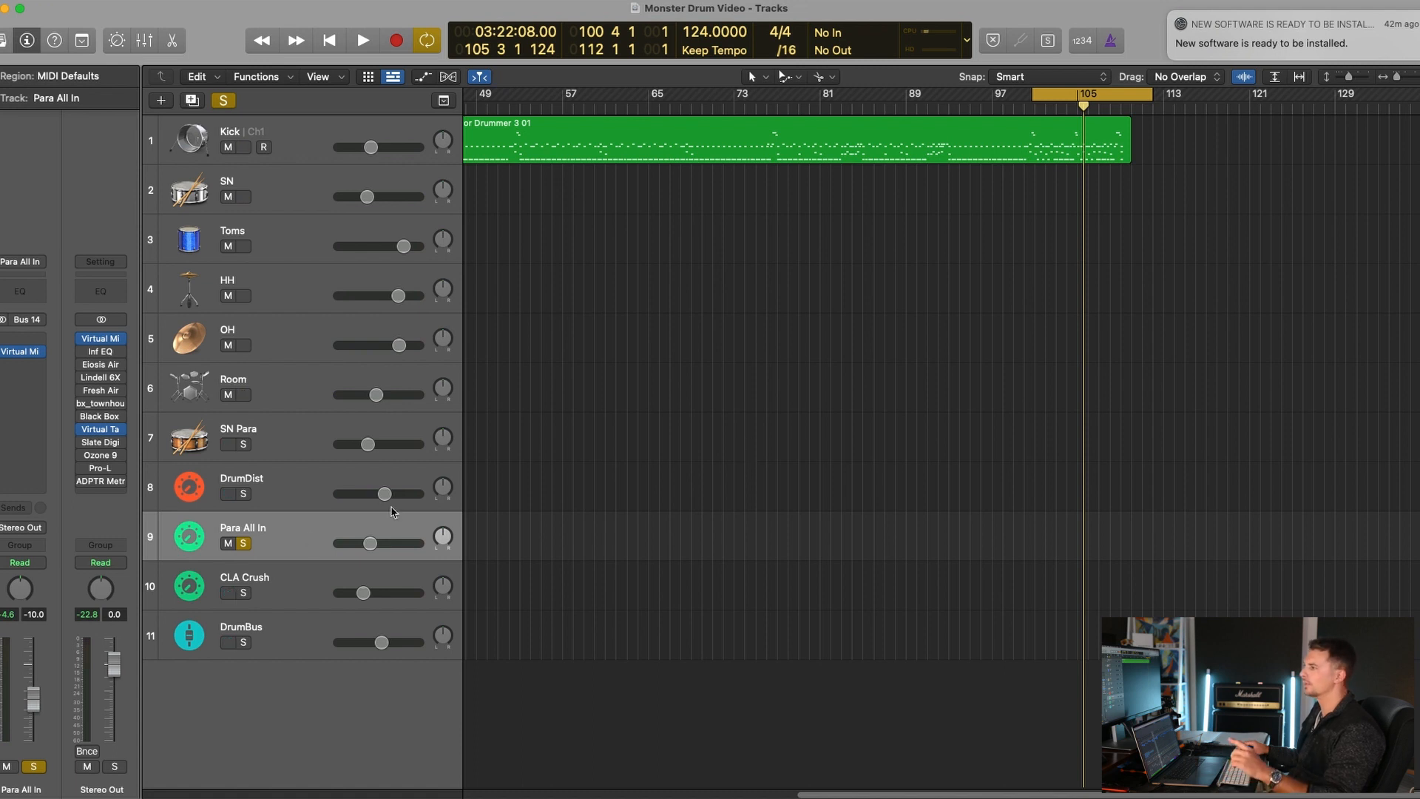
Step: Clear the solo, mute Para All In and CLA Crush, and play the loop while unmuting CLA Crush and Para All In in turn
click(243, 543)
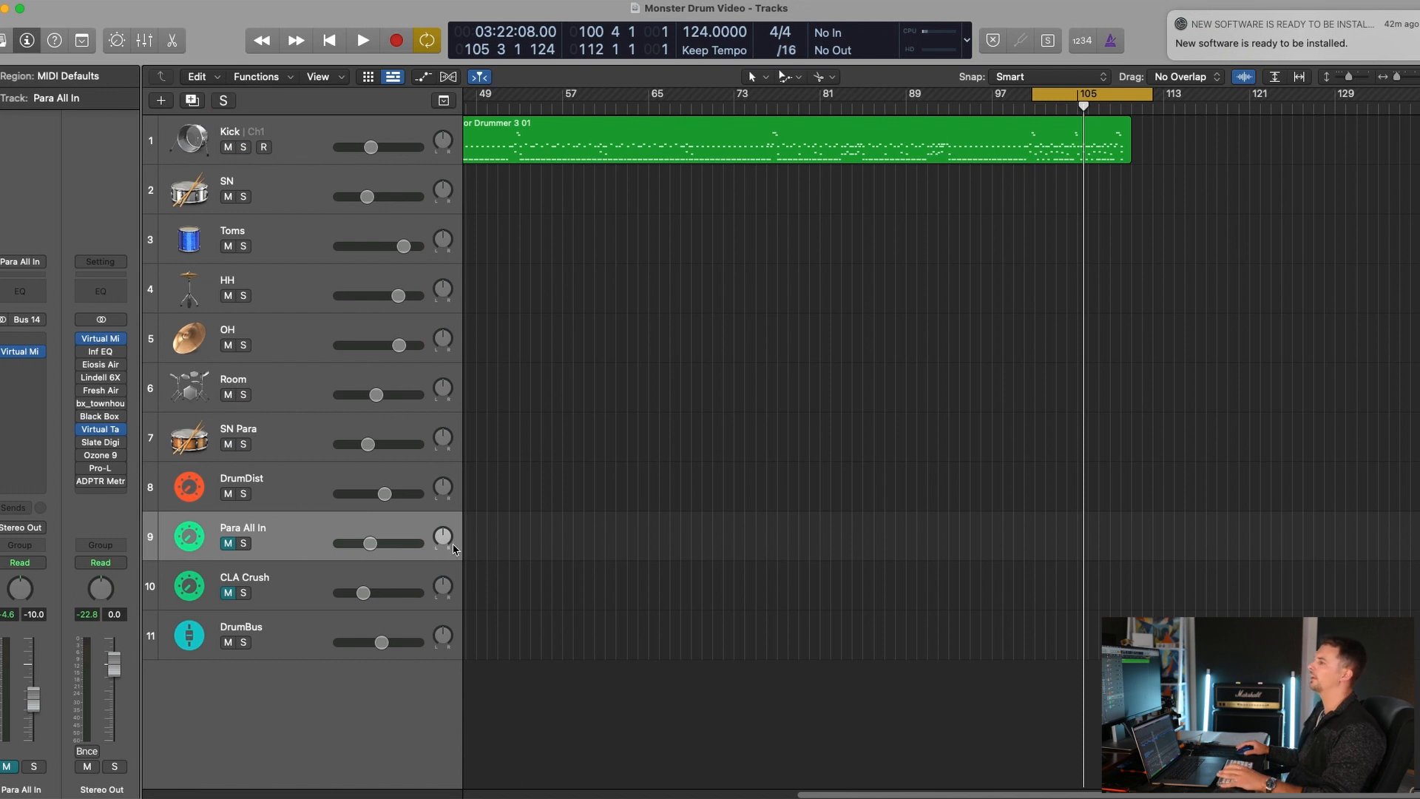
key(space)
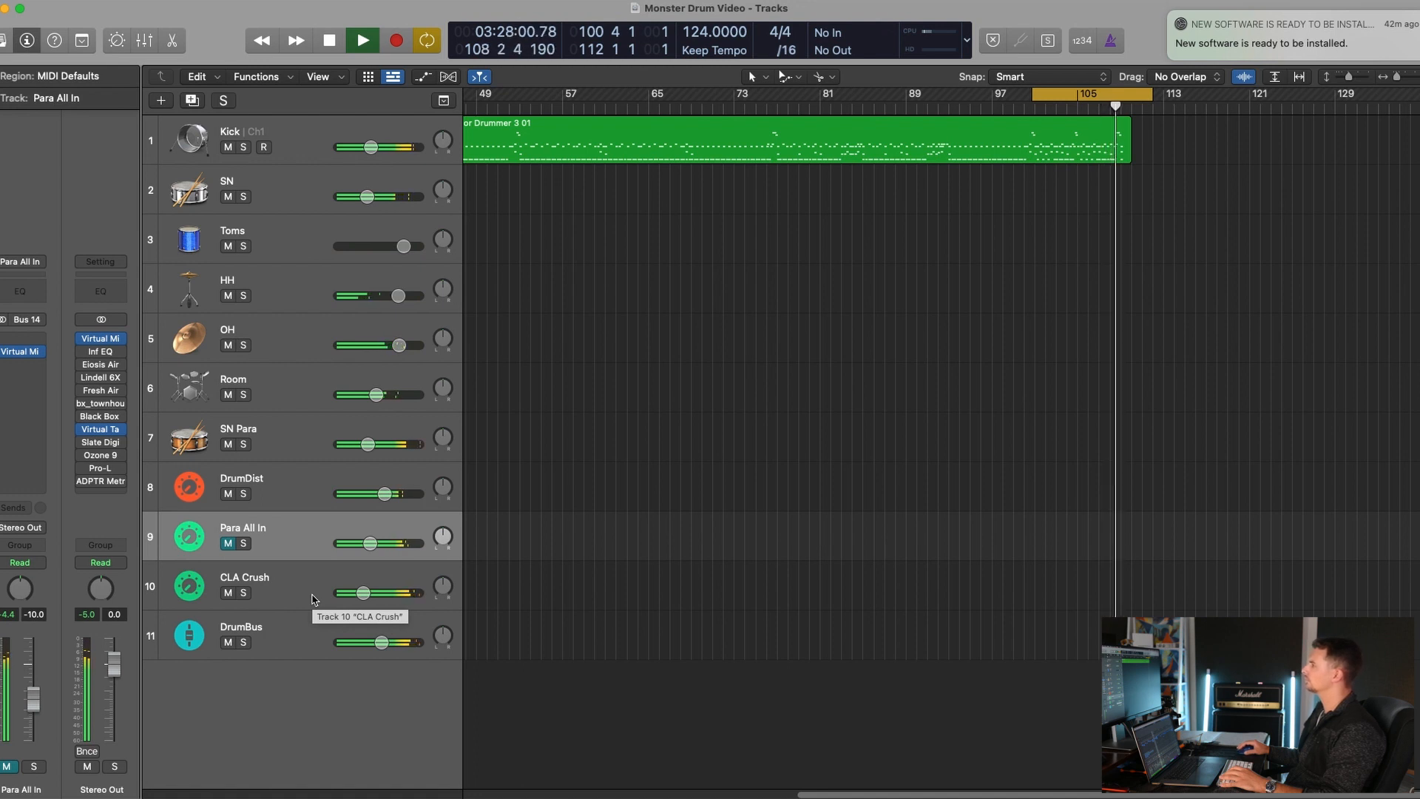
key(space)
key(space)
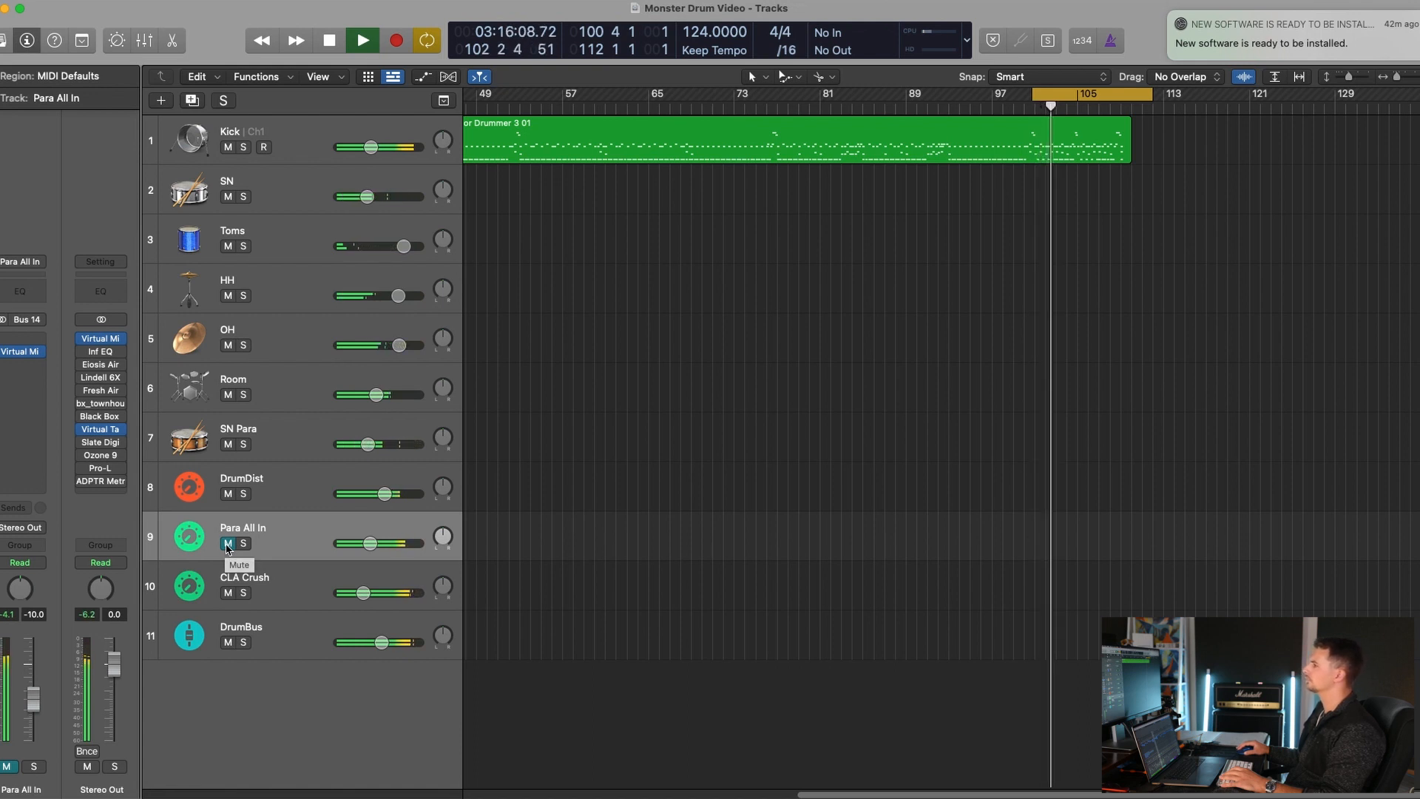
click(228, 543)
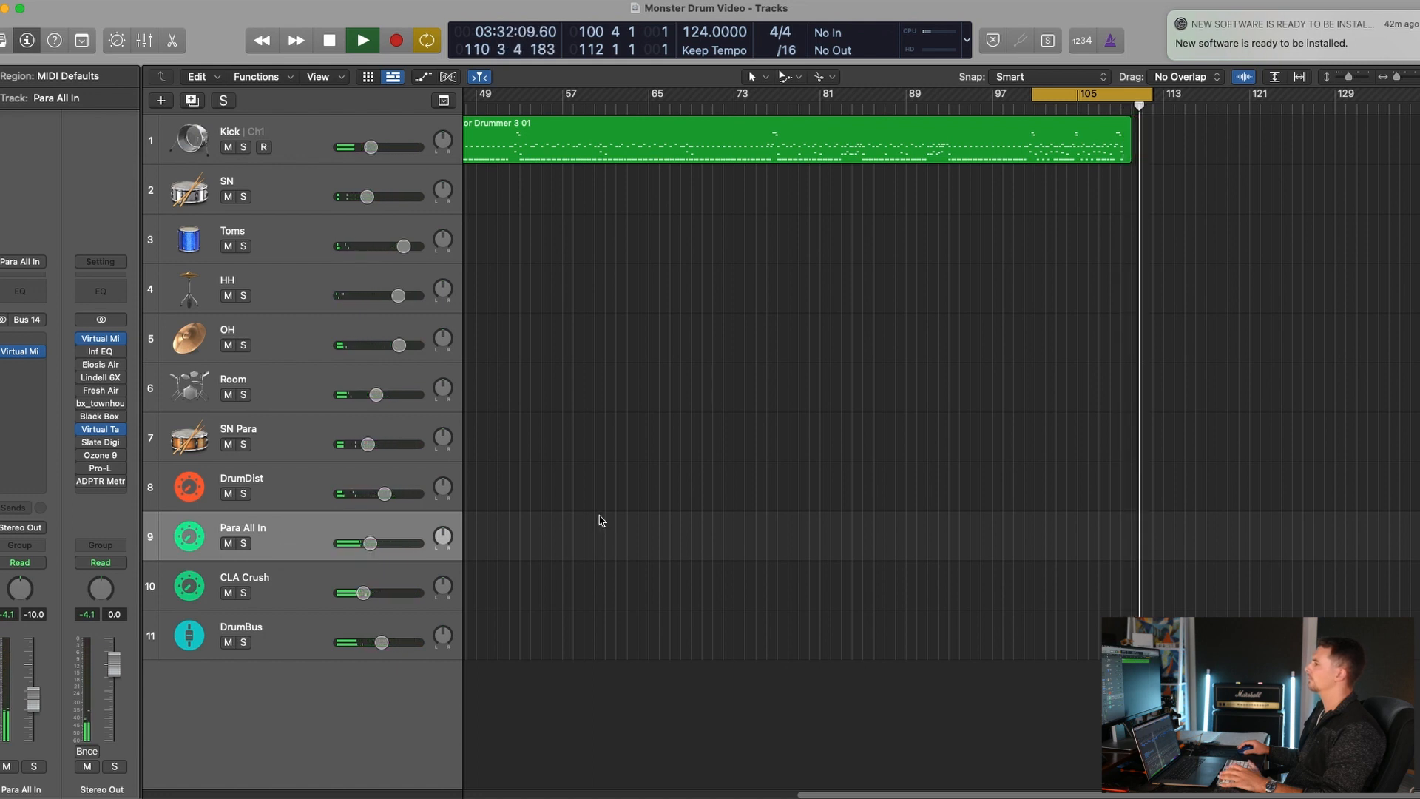
key(space)
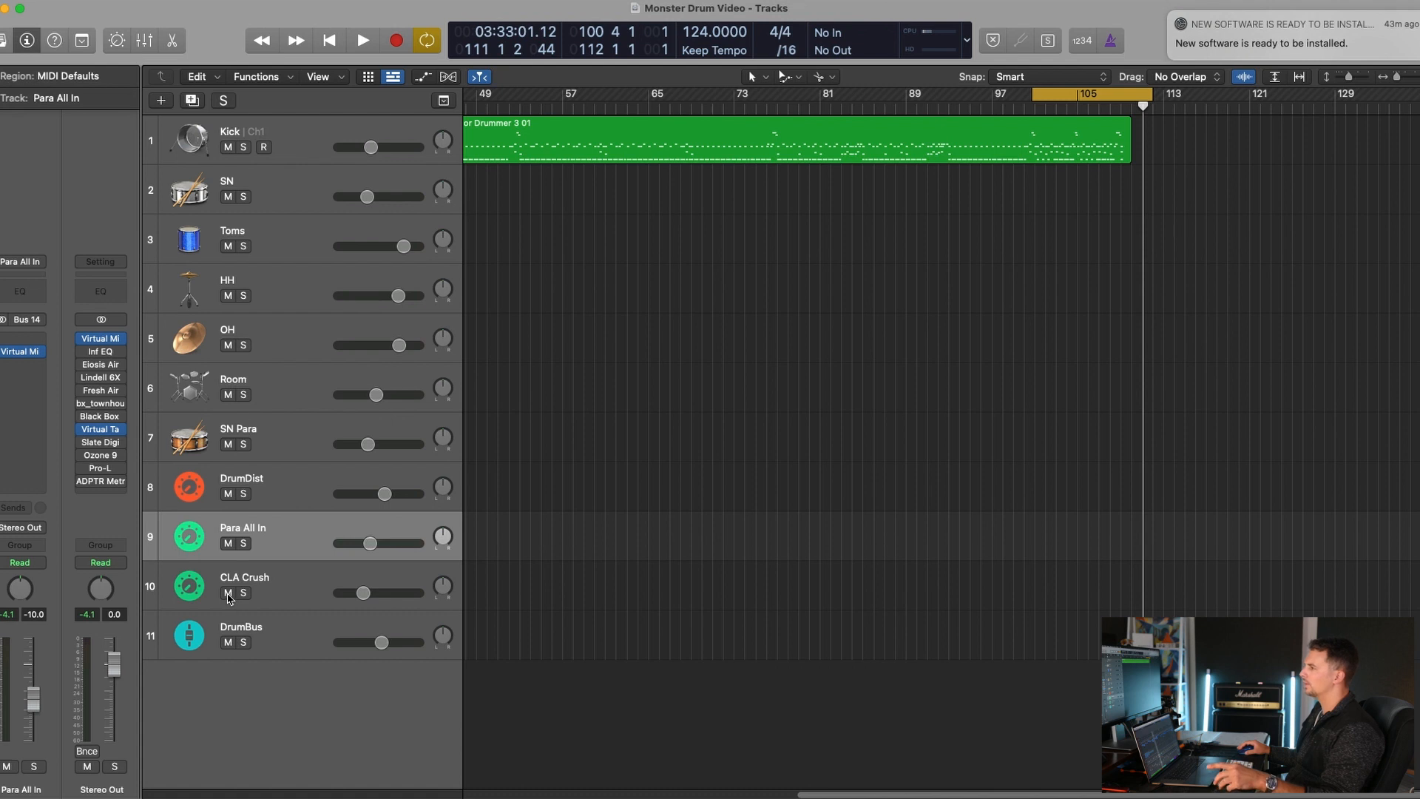
Step: Mute DrumDist, Para All In and CLA Crush, play the loop, and unmute the three parallel tracks one by one
drag(228, 593, 231, 520)
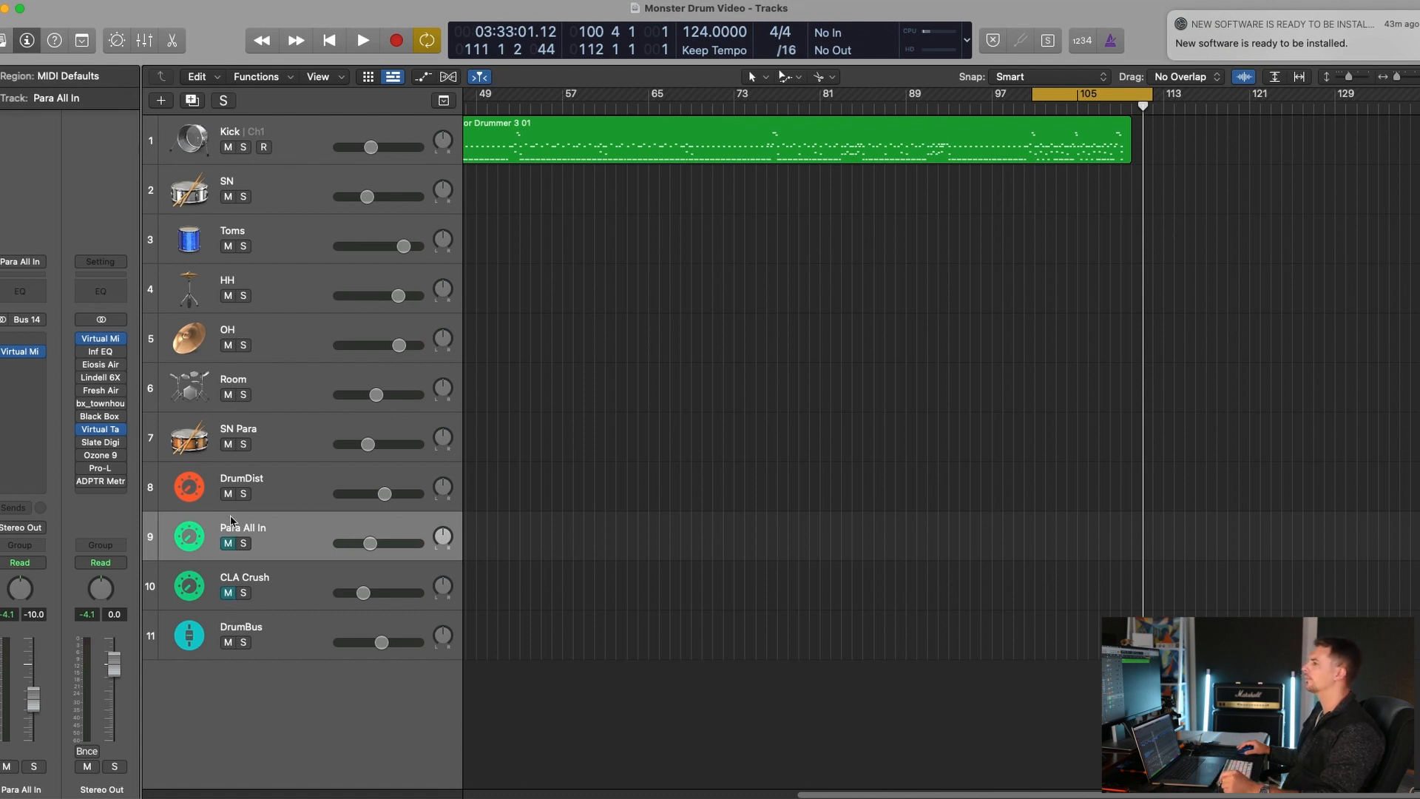
key(space)
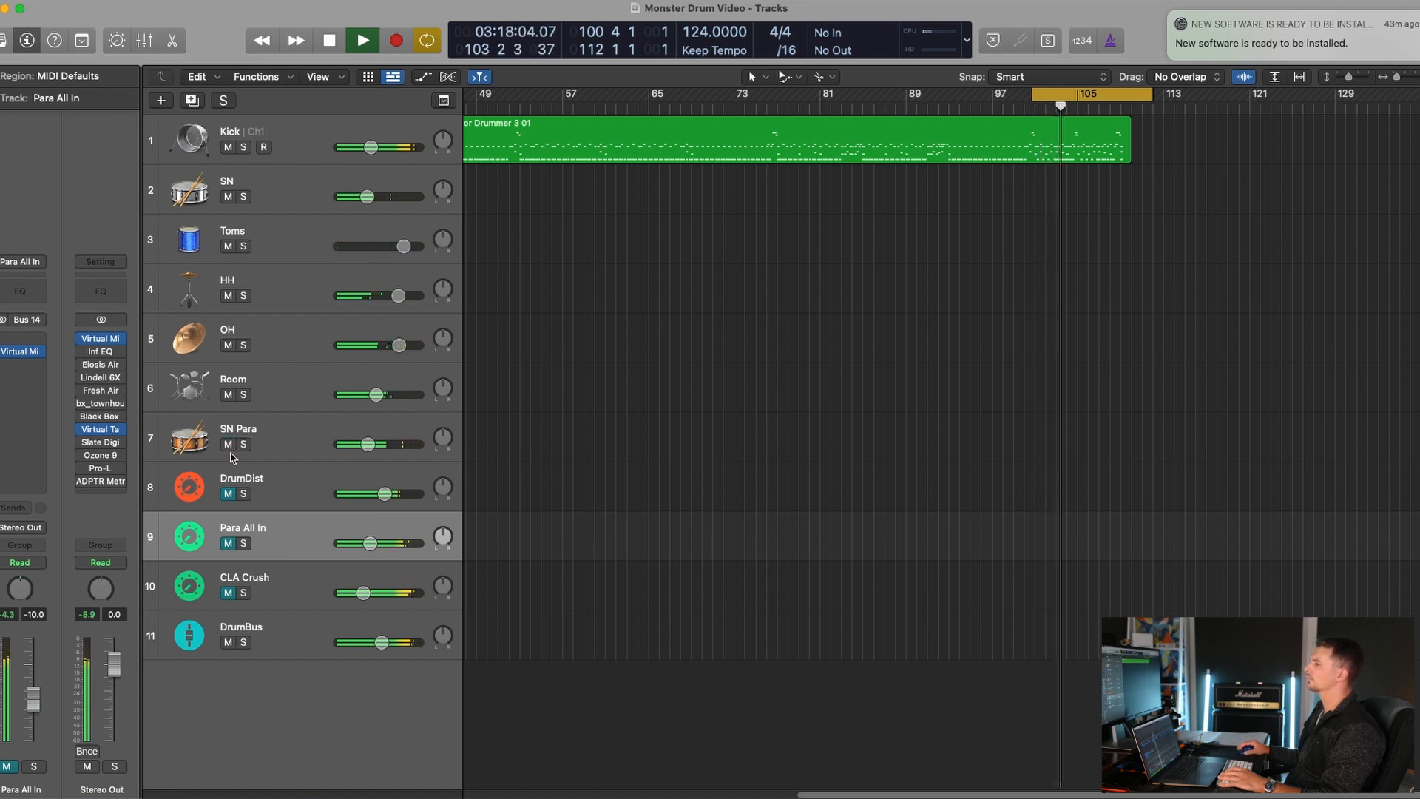
click(229, 496)
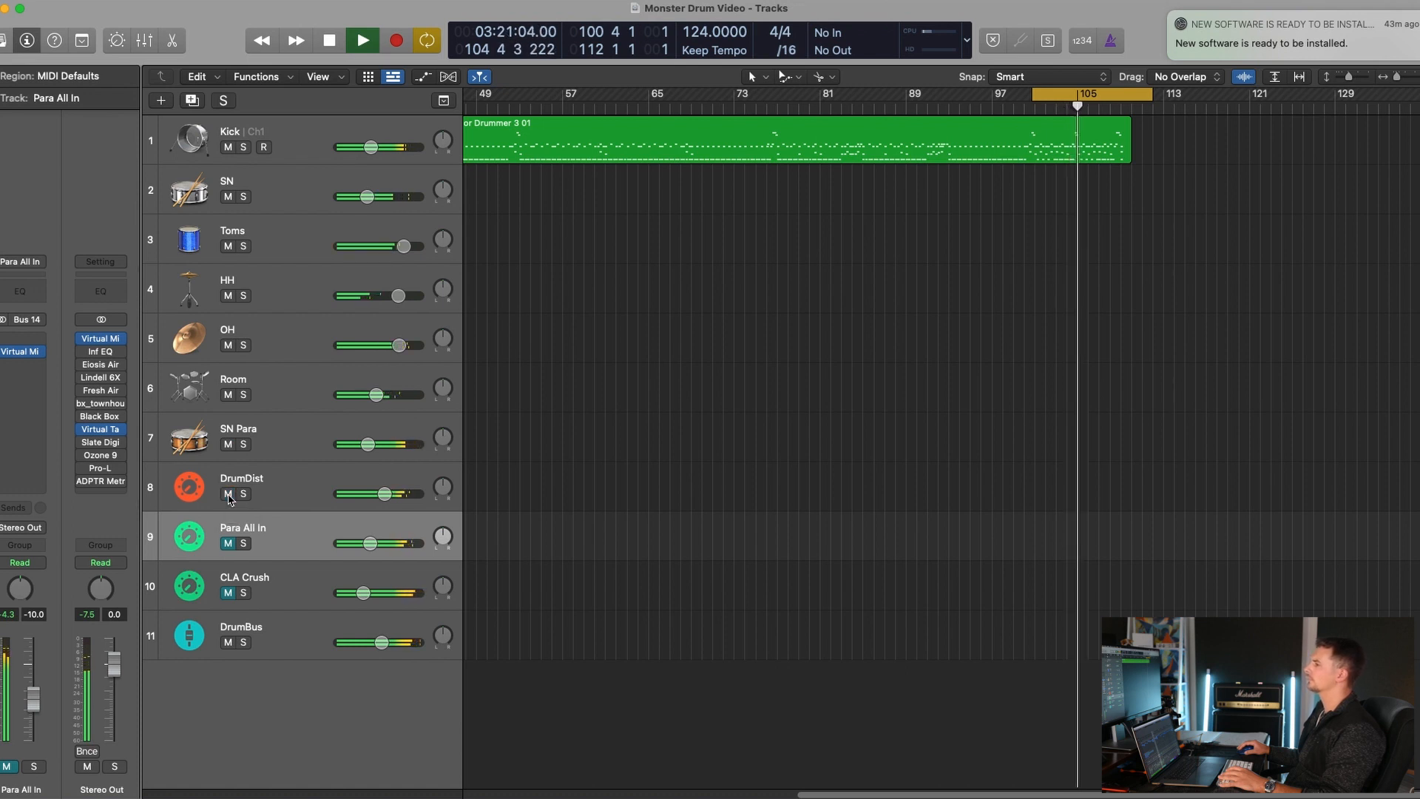
click(228, 544)
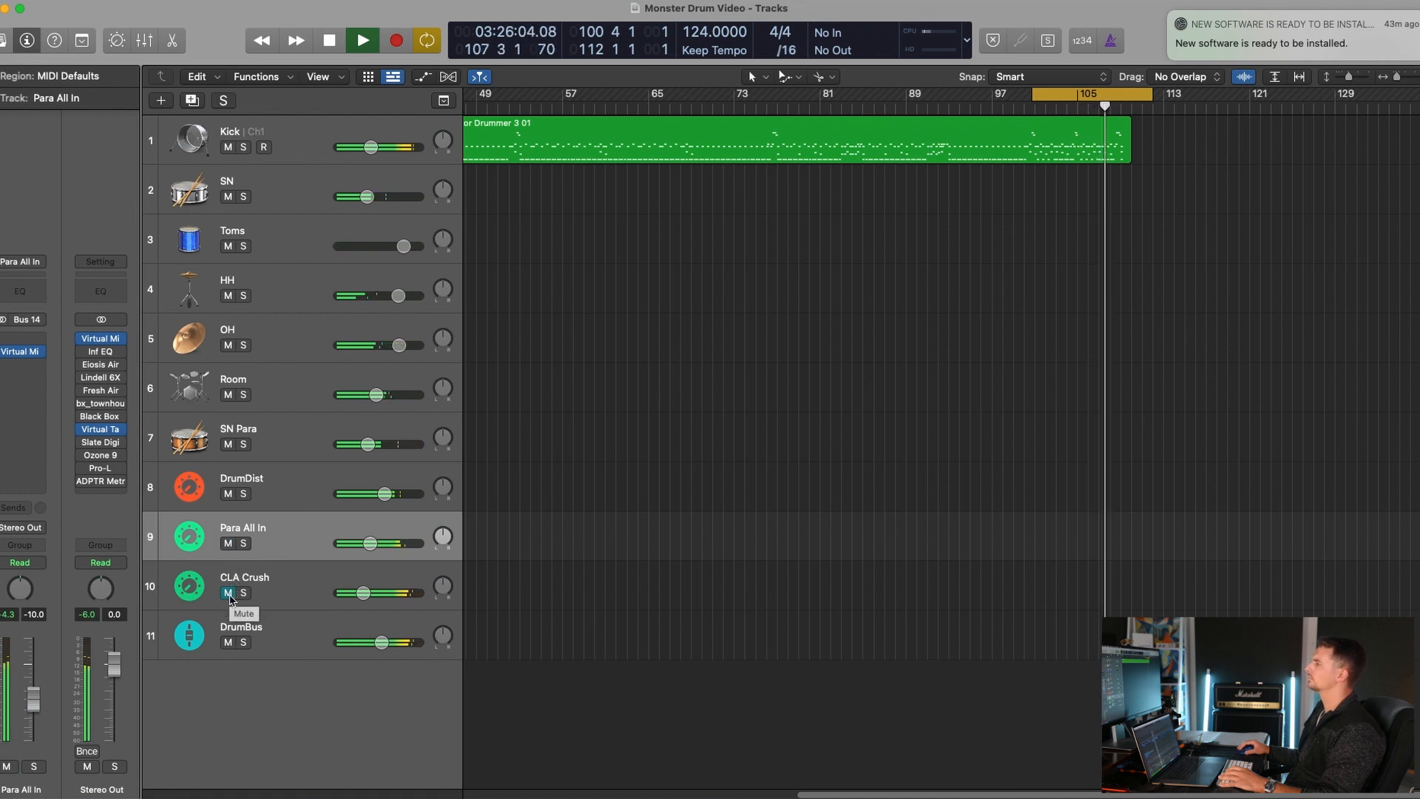
click(229, 594)
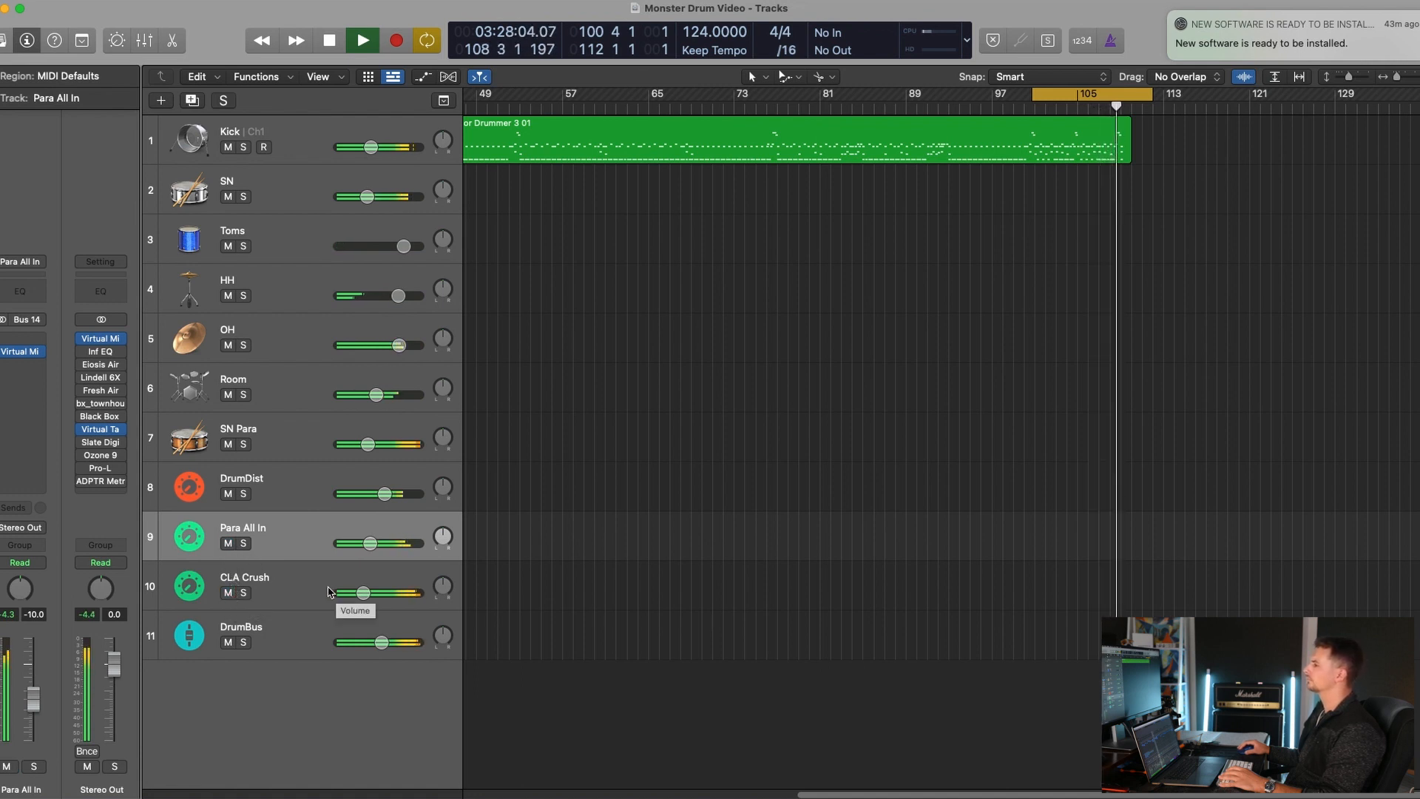